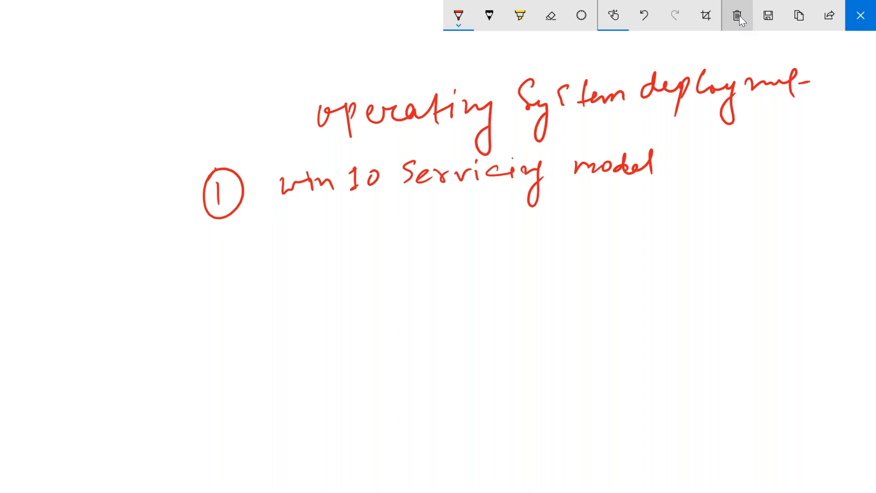
Handwrite a circled 2 with 'Wipe & Reload' as the second list item.
drag(221, 247, 237, 249)
mouse_move(215, 225)
mouse_down()
mouse_move(252, 248)
mouse_move(205, 236)
mouse_up()
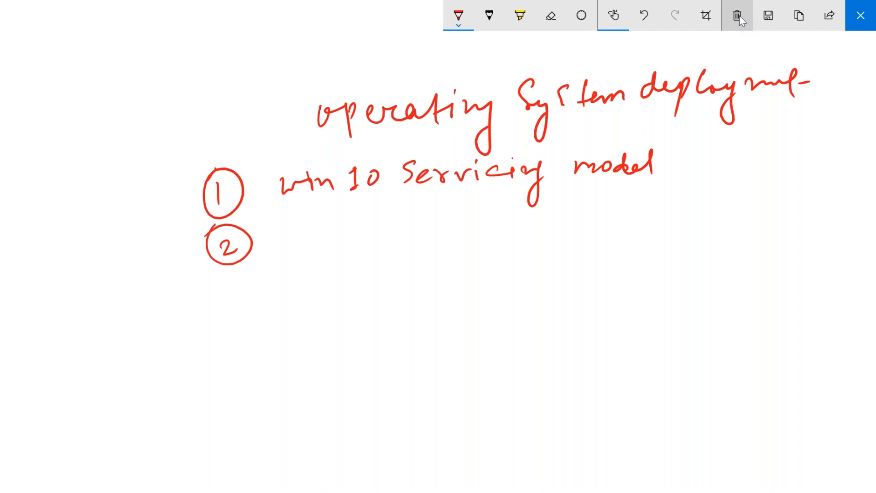
drag(285, 231, 314, 229)
mouse_move(313, 233)
mouse_down()
mouse_move(314, 246)
mouse_move(328, 254)
mouse_up()
mouse_move(329, 228)
mouse_down()
mouse_move(339, 226)
mouse_move(330, 241)
mouse_move(372, 231)
mouse_move(404, 246)
mouse_up()
drag(452, 218, 446, 243)
mouse_move(451, 215)
mouse_down()
mouse_move(450, 230)
mouse_move(466, 241)
mouse_up()
mouse_move(464, 235)
mouse_down()
mouse_move(528, 229)
mouse_move(568, 210)
mouse_move(564, 244)
mouse_up()
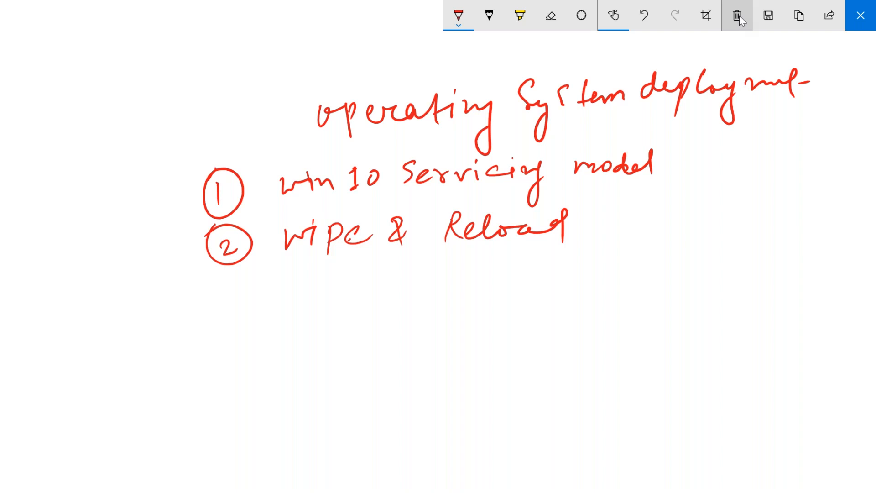
Handwrite a circled 3 with 'Bare-Metal OS Deployment', then underline Bare-Metal.
mouse_move(221, 287)
mouse_down()
mouse_move(236, 299)
mouse_move(220, 310)
mouse_up()
mouse_move(232, 275)
mouse_down()
mouse_move(213, 311)
mouse_move(206, 283)
mouse_up()
drag(288, 288, 290, 313)
mouse_move(322, 294)
mouse_down()
mouse_move(315, 305)
mouse_move(335, 309)
mouse_move(355, 297)
mouse_move(364, 305)
mouse_up()
mouse_move(365, 302)
mouse_down()
mouse_move(414, 302)
mouse_move(424, 319)
mouse_move(451, 307)
mouse_move(461, 312)
mouse_up()
drag(457, 299, 486, 299)
drag(486, 299, 494, 317)
mouse_move(536, 282)
mouse_down()
mouse_move(532, 291)
mouse_move(543, 284)
mouse_move(554, 304)
mouse_move(587, 295)
mouse_up()
mouse_move(605, 292)
mouse_down()
mouse_move(630, 287)
mouse_move(629, 310)
mouse_up()
drag(626, 287, 678, 280)
mouse_move(678, 277)
mouse_down()
mouse_move(692, 281)
mouse_move(689, 322)
mouse_move(711, 279)
mouse_move(757, 279)
mouse_move(779, 295)
mouse_up()
drag(782, 284, 799, 275)
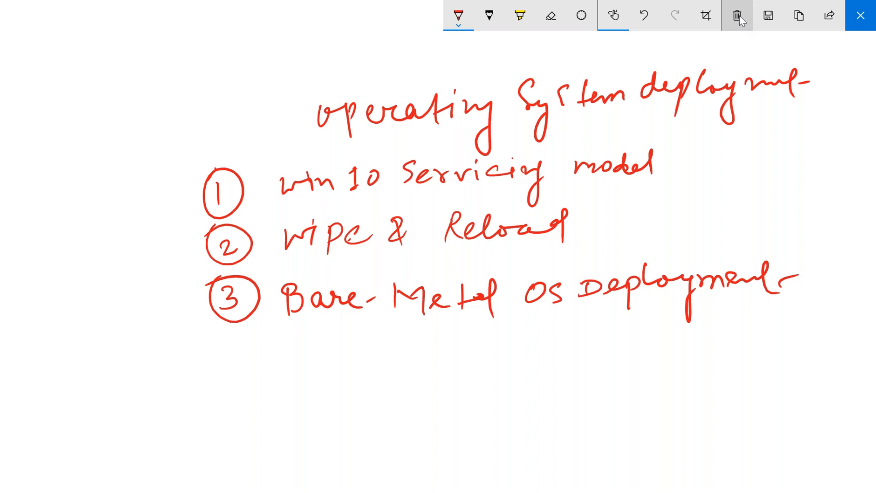
drag(287, 324, 501, 321)
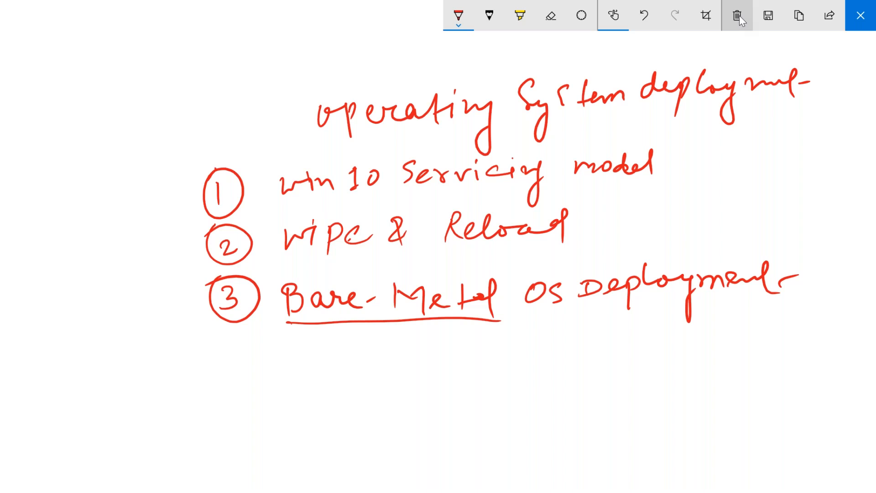
Clear all ink and draw a long horizontal line labelled 'LAN NETWORK'.
click(738, 17)
mouse_move(106, 327)
mouse_down()
mouse_move(444, 305)
mouse_move(776, 309)
mouse_up()
mouse_move(323, 339)
mouse_down()
mouse_move(323, 351)
mouse_move(337, 351)
mouse_up()
drag(348, 337, 344, 353)
mouse_move(347, 339)
mouse_down()
mouse_move(356, 338)
mouse_move(359, 354)
mouse_up()
drag(346, 357, 367, 356)
drag(366, 346, 387, 363)
mouse_move(429, 343)
mouse_down()
mouse_move(429, 366)
mouse_move(450, 360)
mouse_move(454, 339)
mouse_up()
mouse_move(465, 341)
mouse_down()
mouse_move(462, 364)
mouse_move(481, 359)
mouse_up()
drag(468, 349, 475, 344)
mouse_move(461, 338)
mouse_down()
mouse_move(498, 361)
mouse_move(503, 338)
mouse_move(535, 338)
mouse_move(554, 360)
mouse_up()
mouse_move(556, 338)
mouse_down()
mouse_move(559, 355)
mouse_move(576, 356)
mouse_up()
mouse_move(581, 338)
mouse_down()
mouse_move(582, 360)
mouse_move(585, 354)
mouse_up()
drag(587, 351, 612, 361)
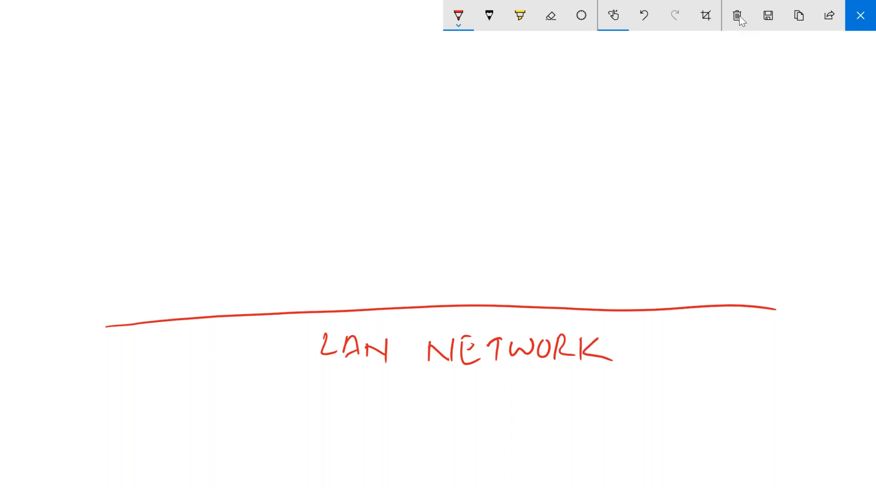
Draw three server boxes labelled DC, DB and SCCMPS above the line.
mouse_move(92, 150)
mouse_down()
mouse_move(88, 193)
mouse_move(179, 152)
mouse_move(81, 153)
mouse_move(108, 188)
mouse_move(99, 189)
mouse_move(150, 184)
mouse_up()
mouse_move(237, 147)
mouse_down()
mouse_move(224, 194)
mouse_move(320, 140)
mouse_move(352, 196)
mouse_up()
drag(227, 199, 352, 195)
mouse_move(246, 163)
mouse_down()
mouse_move(265, 164)
mouse_move(253, 178)
mouse_move(276, 178)
mouse_up()
mouse_move(392, 143)
mouse_down()
mouse_move(392, 192)
mouse_move(514, 129)
mouse_move(524, 184)
mouse_up()
drag(391, 193, 526, 186)
mouse_move(418, 152)
mouse_down()
mouse_move(408, 170)
mouse_move(434, 164)
mouse_up()
drag(445, 154, 452, 165)
drag(452, 158, 489, 163)
Draw a fourth box labelled DHCP to the right of SCCMPS.
mouse_move(564, 128)
mouse_down()
mouse_move(570, 188)
mouse_move(685, 128)
mouse_move(688, 173)
mouse_up()
drag(570, 186, 694, 176)
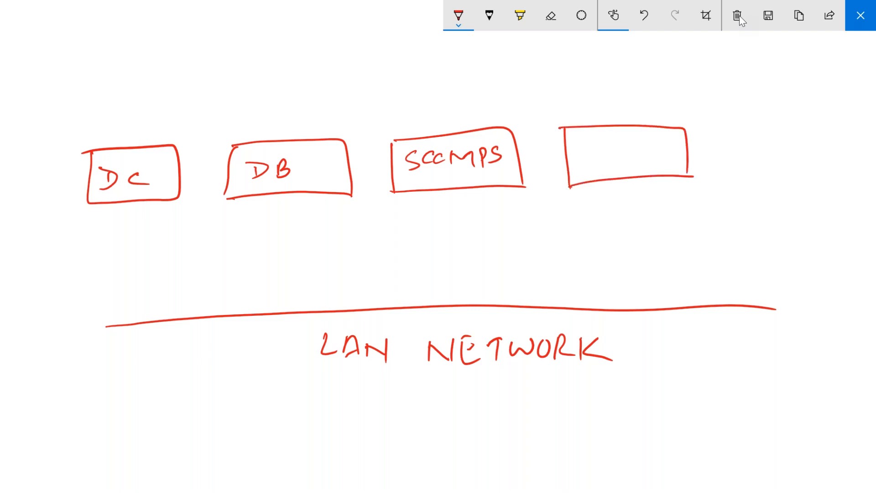
mouse_move(578, 148)
mouse_down()
mouse_move(584, 161)
mouse_move(612, 163)
mouse_up()
drag(621, 146, 621, 159)
drag(613, 153, 639, 156)
drag(650, 144, 648, 159)
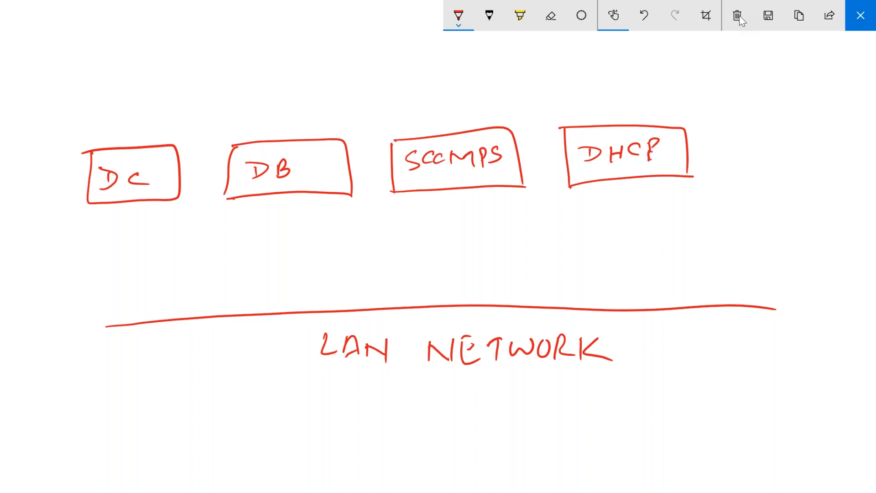
mouse_move(658, 140)
mouse_down()
mouse_move(650, 164)
mouse_move(653, 149)
mouse_up()
Draw a fifth box right of DHCP labelled 'PXE-Enabled DP'.
mouse_move(726, 130)
mouse_down()
mouse_move(731, 181)
mouse_move(827, 169)
mouse_up()
drag(731, 181, 844, 171)
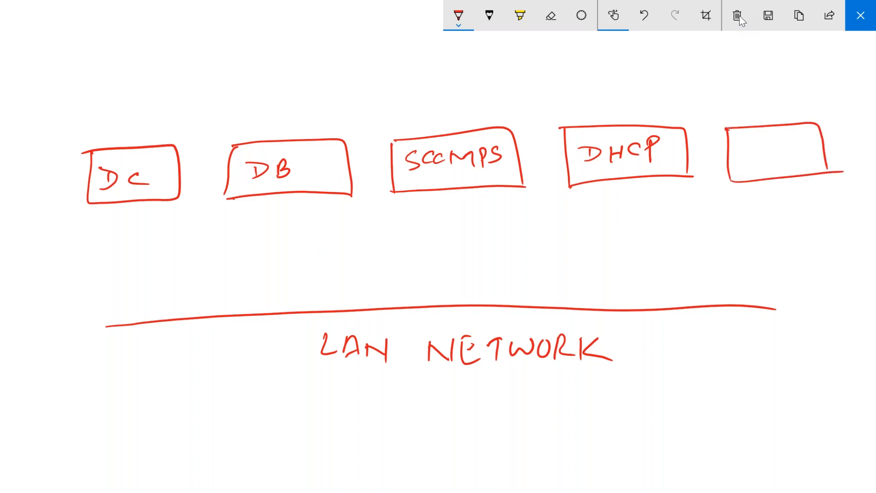
mouse_move(739, 137)
mouse_down()
mouse_move(740, 156)
mouse_move(741, 144)
mouse_move(760, 152)
mouse_up()
mouse_move(761, 138)
mouse_down()
mouse_move(754, 154)
mouse_move(773, 155)
mouse_up()
mouse_move(768, 147)
mouse_down()
mouse_move(775, 138)
mouse_move(788, 145)
mouse_up()
mouse_move(776, 137)
mouse_down()
mouse_move(786, 139)
mouse_move(740, 142)
mouse_move(747, 147)
mouse_up()
drag(755, 142, 760, 145)
drag(764, 141, 782, 144)
drag(777, 139, 783, 133)
drag(785, 137, 793, 141)
drag(794, 137, 827, 139)
drag(836, 126, 826, 141)
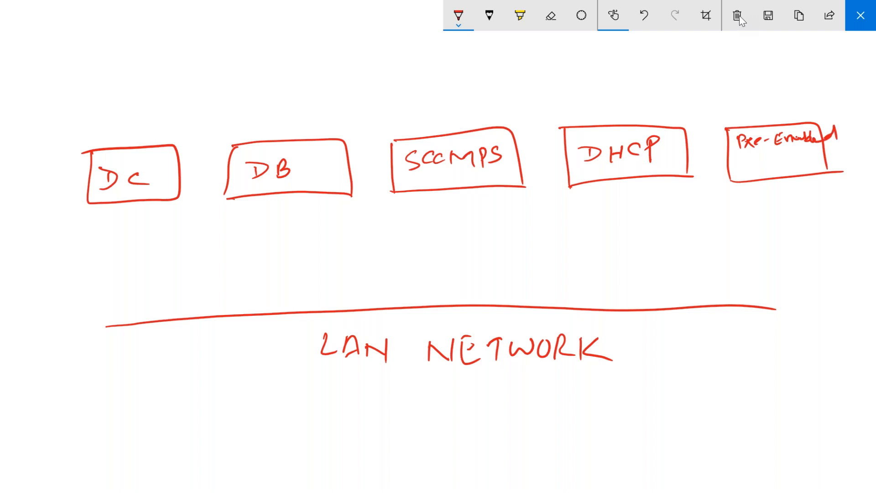
drag(739, 160, 748, 169)
mouse_move(764, 158)
mouse_down()
mouse_move(763, 168)
mouse_move(778, 156)
mouse_move(764, 164)
mouse_up()
Draw vertical lines from the DC, DB, SCCMPS, DHCP and DP boxes down to the LAN line.
drag(147, 199, 136, 325)
drag(278, 191, 263, 321)
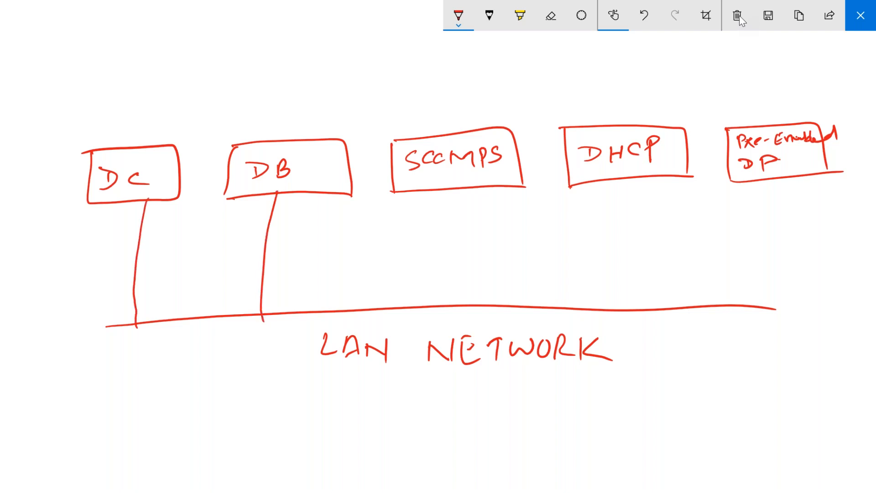
drag(463, 186, 451, 302)
drag(624, 178, 612, 310)
drag(749, 182, 720, 307)
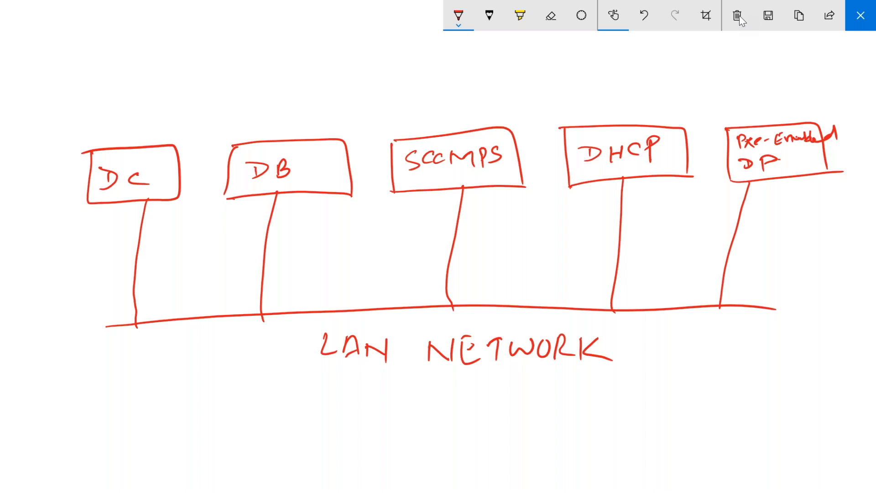
Tick DHCP and PXE-Enabled DP, and draw a 'Bare Metal Hardware' box below the LAN line.
drag(606, 101, 631, 96)
drag(766, 97, 795, 95)
mouse_move(674, 379)
mouse_down()
mouse_move(675, 442)
mouse_move(798, 356)
mouse_move(809, 426)
mouse_up()
drag(675, 442, 808, 430)
mouse_move(685, 387)
mouse_down()
mouse_move(684, 408)
mouse_move(712, 391)
mouse_move(740, 400)
mouse_move(759, 386)
mouse_move(788, 398)
mouse_move(794, 382)
mouse_move(800, 405)
mouse_up()
drag(706, 412, 704, 428)
mouse_move(704, 421)
mouse_down()
mouse_move(742, 421)
mouse_move(751, 432)
mouse_move(781, 411)
mouse_move(804, 423)
mouse_up()
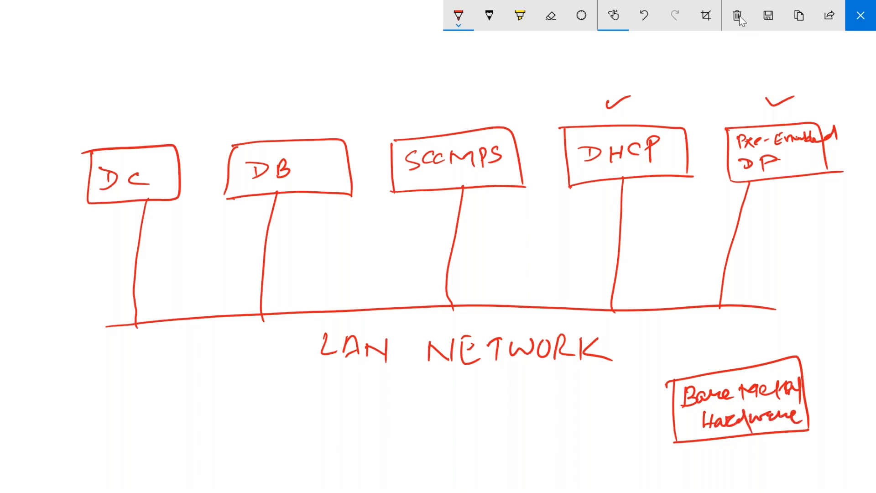
Draw arrows into the hardware box from the LAN line, DHCP (labelled ① IP Address) and the DP.
drag(712, 370, 704, 309)
mouse_move(570, 195)
mouse_down()
mouse_move(503, 360)
mouse_move(619, 398)
mouse_move(595, 433)
mouse_up()
mouse_move(587, 438)
mouse_down()
mouse_move(603, 434)
mouse_move(601, 417)
mouse_move(608, 438)
mouse_move(615, 415)
mouse_move(610, 427)
mouse_up()
mouse_move(587, 464)
mouse_down()
mouse_move(597, 443)
mouse_move(599, 461)
mouse_move(614, 439)
mouse_move(624, 450)
mouse_up()
drag(627, 452, 646, 444)
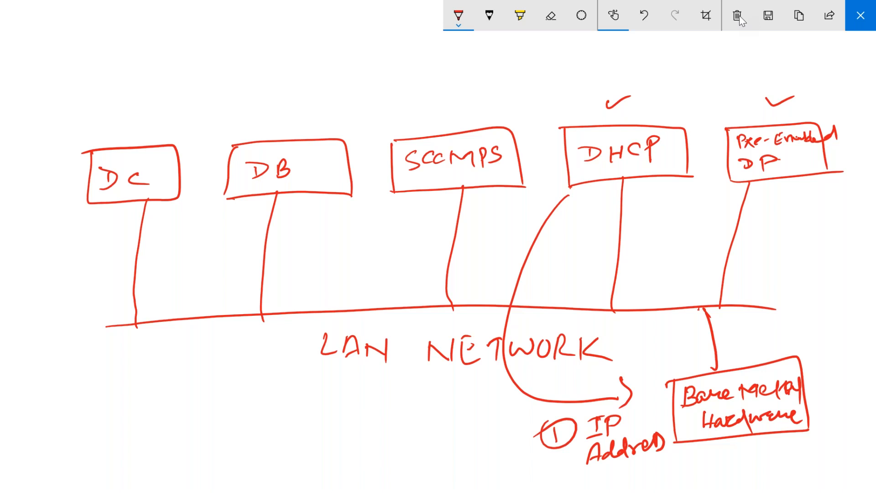
mouse_move(798, 178)
mouse_down()
mouse_move(808, 189)
mouse_move(818, 298)
mouse_move(804, 322)
mouse_up()
drag(792, 315, 814, 327)
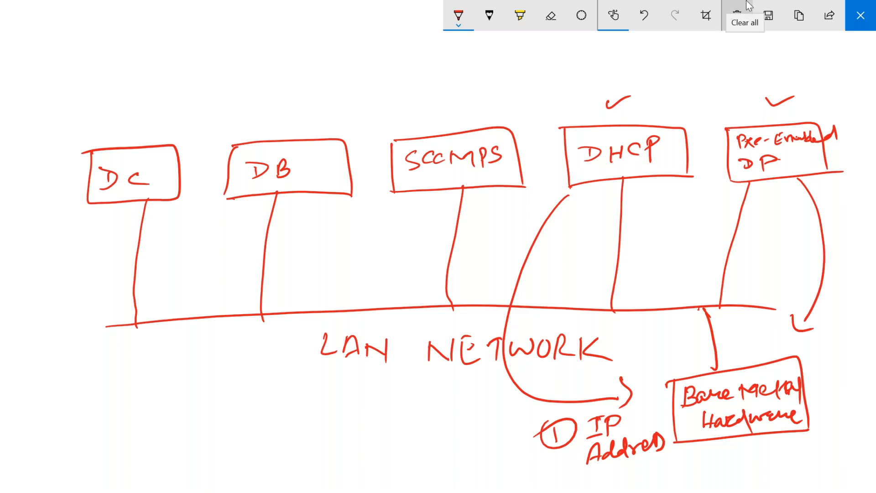
Draw a long arc from the DP box to the left and write ② Boot-Image.
drag(59, 357, 71, 368)
mouse_move(54, 349)
mouse_down()
mouse_move(51, 375)
mouse_move(45, 359)
mouse_up()
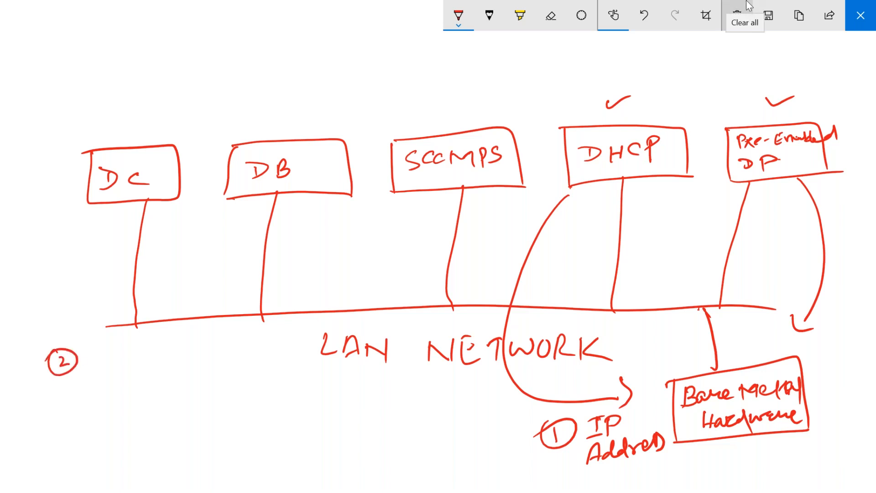
mouse_move(745, 124)
mouse_down()
mouse_move(551, 51)
mouse_move(262, 68)
mouse_move(36, 342)
mouse_move(49, 332)
mouse_up()
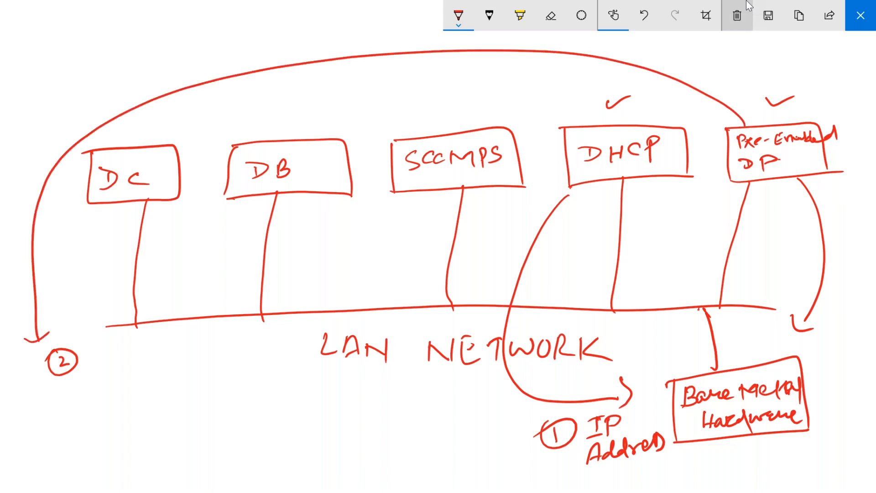
mouse_move(92, 351)
mouse_down()
mouse_move(93, 369)
mouse_move(117, 357)
mouse_move(132, 364)
mouse_up()
drag(128, 357, 151, 361)
mouse_move(146, 360)
mouse_down()
mouse_move(158, 358)
mouse_move(161, 344)
mouse_up()
drag(158, 347, 174, 353)
drag(176, 348, 196, 346)
mouse_move(195, 347)
mouse_down()
mouse_move(193, 373)
mouse_move(211, 351)
mouse_up()
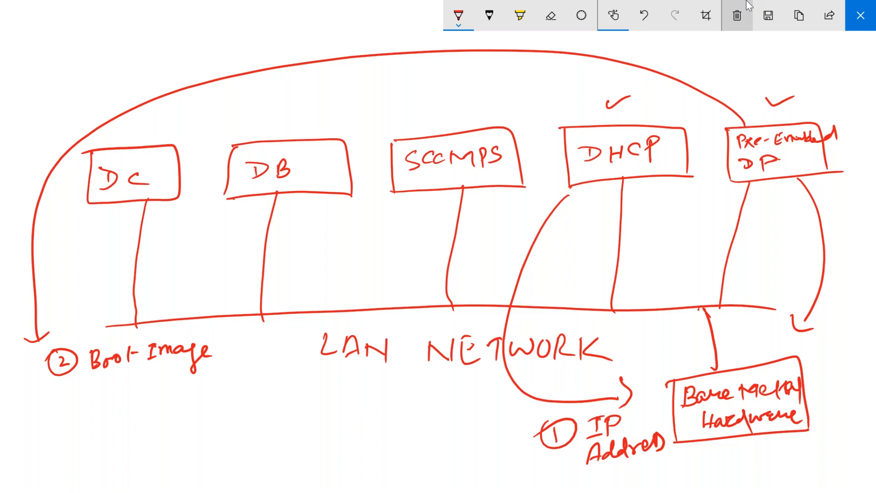
Write ③ OS Image below Boot-Image.
mouse_move(59, 388)
mouse_down()
mouse_move(70, 395)
mouse_move(61, 398)
mouse_up()
mouse_move(62, 383)
mouse_down()
mouse_move(63, 404)
mouse_move(54, 389)
mouse_move(102, 387)
mouse_move(135, 398)
mouse_move(139, 382)
mouse_up()
mouse_move(141, 385)
mouse_down()
mouse_move(142, 398)
mouse_move(180, 386)
mouse_move(175, 403)
mouse_up()
drag(179, 388, 190, 380)
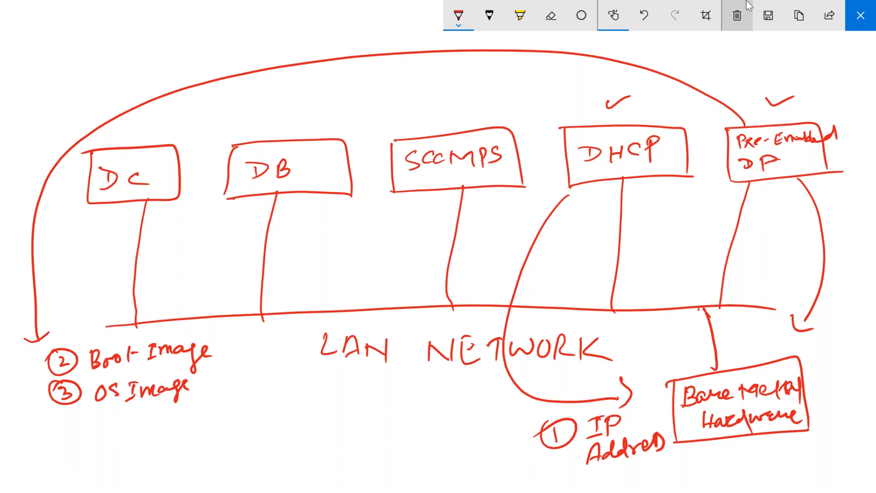
Write ④ Join to domain below OS Image and tick the DC box.
drag(64, 409, 74, 425)
mouse_move(58, 408)
mouse_down()
mouse_move(91, 418)
mouse_move(56, 411)
mouse_up()
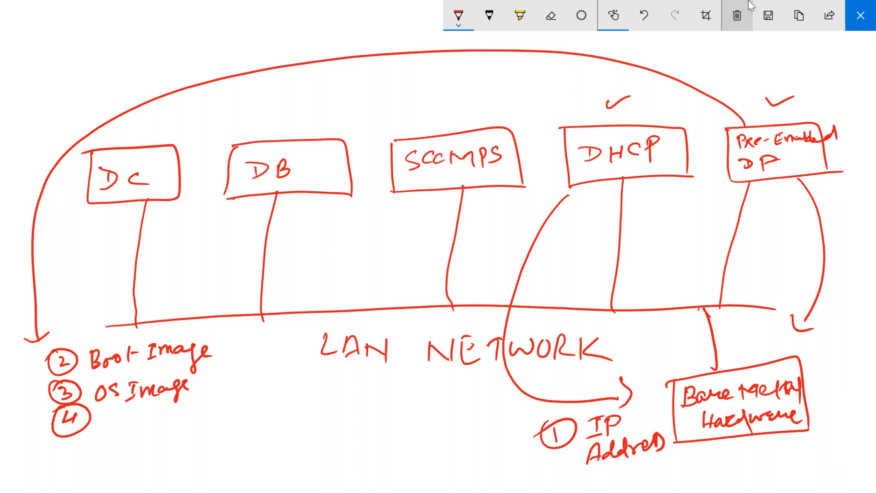
mouse_move(108, 410)
mouse_down()
mouse_move(101, 426)
mouse_move(114, 406)
mouse_up()
mouse_move(119, 413)
mouse_down()
mouse_move(125, 423)
mouse_move(142, 414)
mouse_move(157, 422)
mouse_up()
drag(160, 416, 174, 419)
mouse_move(183, 411)
mouse_down()
mouse_move(176, 418)
mouse_move(191, 398)
mouse_up()
mouse_move(194, 408)
mouse_down()
mouse_move(198, 416)
mouse_move(219, 413)
mouse_up()
mouse_move(225, 405)
mouse_down()
mouse_move(222, 413)
mouse_move(234, 402)
mouse_up()
drag(233, 393, 235, 397)
drag(238, 403, 246, 405)
drag(160, 118, 156, 143)
drag(142, 135, 176, 126)
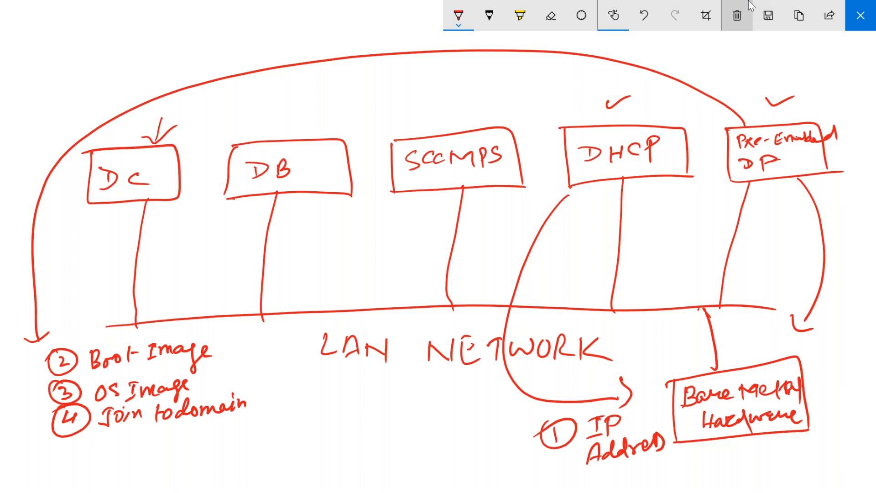
Write ⑤ Application below Join to domain.
drag(74, 439, 68, 452)
mouse_move(76, 444)
mouse_down()
mouse_move(70, 436)
mouse_move(128, 454)
mouse_move(147, 437)
mouse_up()
drag(149, 430, 168, 444)
mouse_move(182, 437)
mouse_down()
mouse_move(176, 444)
mouse_move(195, 436)
mouse_up()
mouse_move(194, 424)
mouse_down()
mouse_move(194, 444)
mouse_move(204, 434)
mouse_up()
drag(206, 433, 227, 437)
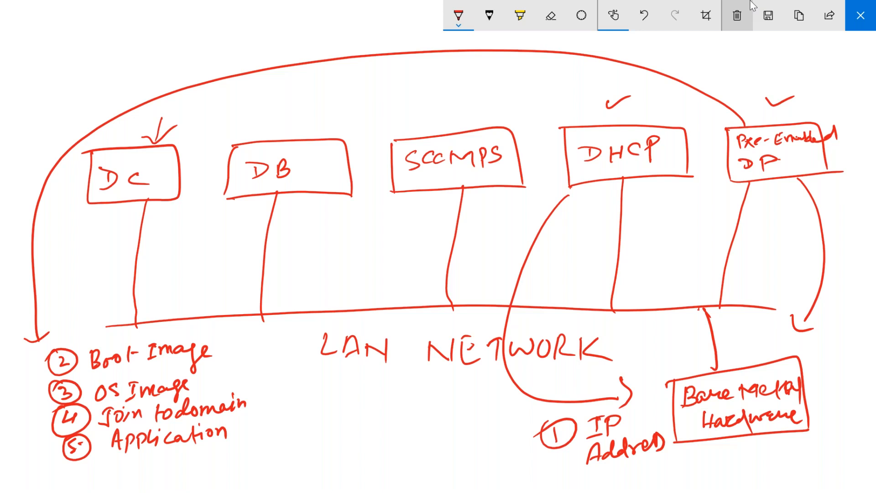
Write ⑥ Updates, ⑦ Drivers and a circled 8 to continue the list.
mouse_move(82, 465)
mouse_down()
mouse_move(75, 473)
mouse_move(63, 466)
mouse_move(127, 477)
mouse_move(145, 462)
mouse_move(175, 456)
mouse_move(185, 465)
mouse_up()
drag(172, 447, 184, 464)
mouse_move(277, 393)
mouse_down()
mouse_move(289, 415)
mouse_move(276, 390)
mouse_move(332, 393)
mouse_move(330, 410)
mouse_move(398, 388)
mouse_move(404, 406)
mouse_up()
mouse_move(297, 429)
mouse_down()
mouse_move(287, 437)
mouse_move(298, 448)
mouse_move(284, 426)
mouse_move(323, 453)
mouse_move(322, 434)
mouse_move(354, 428)
mouse_move(354, 438)
mouse_up()
Undo a stray stroke, then write 'custom Scripts' beside the circled 8 and tick it.
key(ctrl+z)
mouse_move(367, 417)
mouse_down()
mouse_move(364, 441)
mouse_move(372, 428)
mouse_up()
mouse_move(379, 429)
mouse_down()
mouse_move(371, 439)
mouse_move(391, 424)
mouse_move(424, 432)
mouse_move(439, 423)
mouse_up()
drag(442, 424, 451, 441)
drag(450, 419, 458, 434)
drag(460, 423, 469, 411)
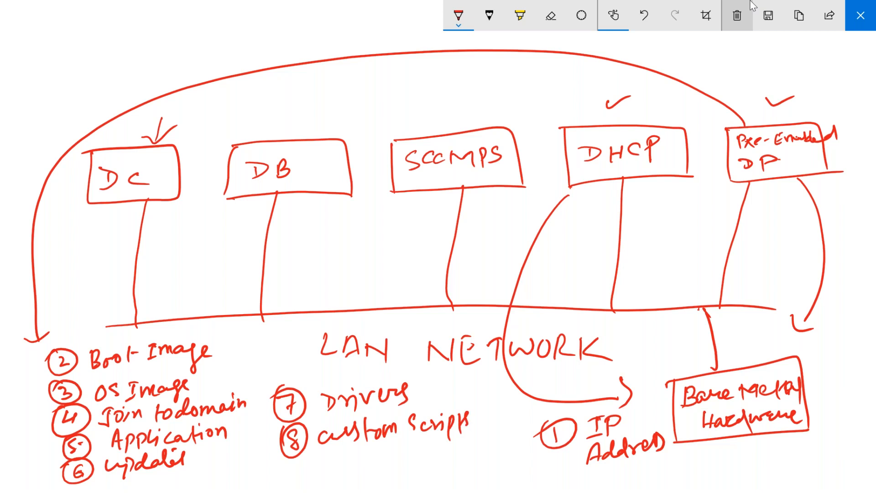
drag(314, 465, 342, 463)
Tick Bare Metal Hardware, DHCP and PXE-Enabled DP, then close Screen Sketch.
drag(819, 394, 852, 380)
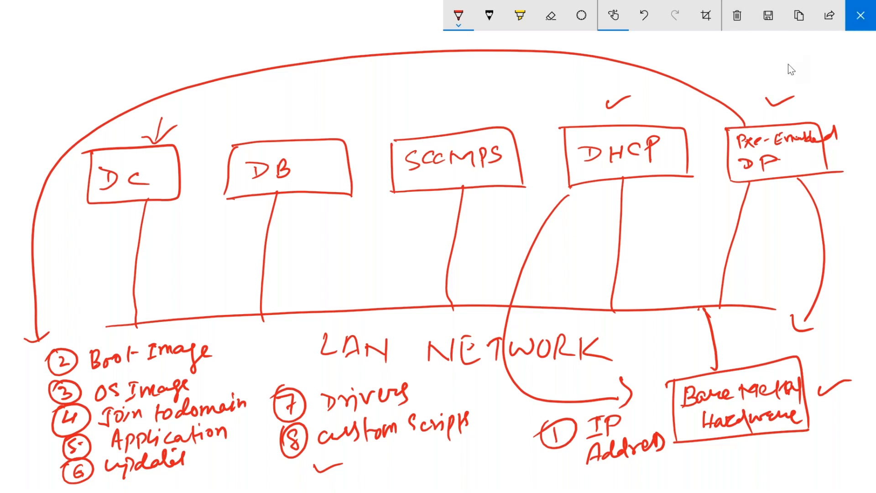
drag(637, 105, 678, 89)
mouse_move(809, 103)
mouse_down()
mouse_move(818, 109)
mouse_move(832, 96)
mouse_up()
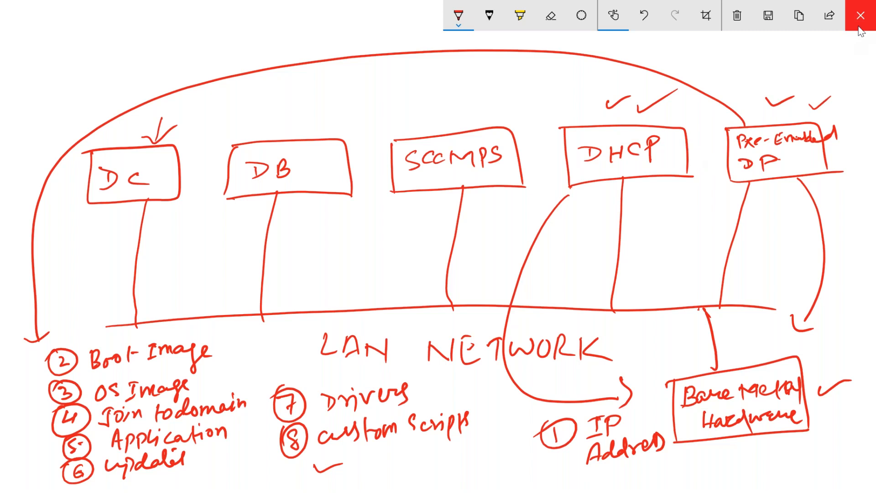
click(860, 27)
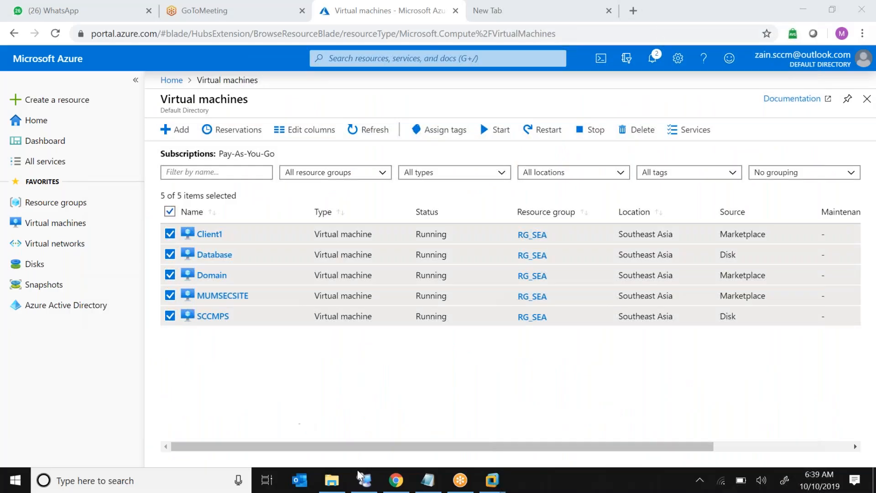
Sign in to the Domain VM with the administrator password using Send Ctrl+Alt+Del.
mouse_move(490, 482)
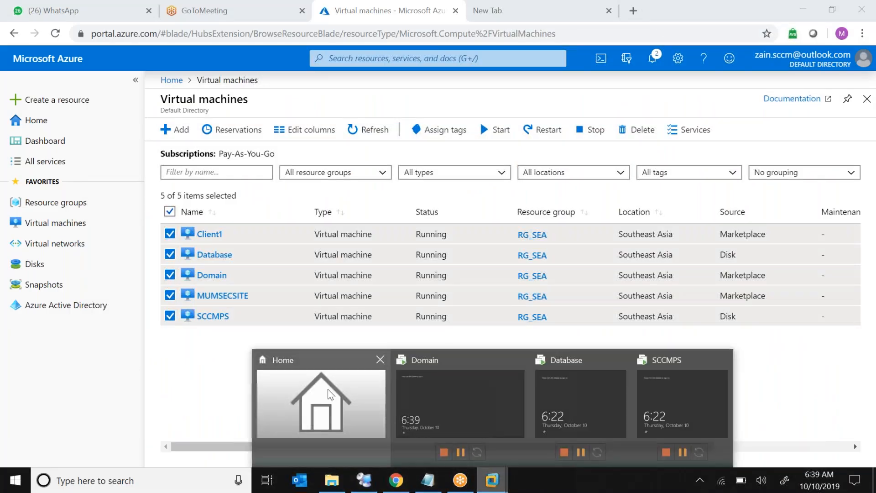
click(443, 393)
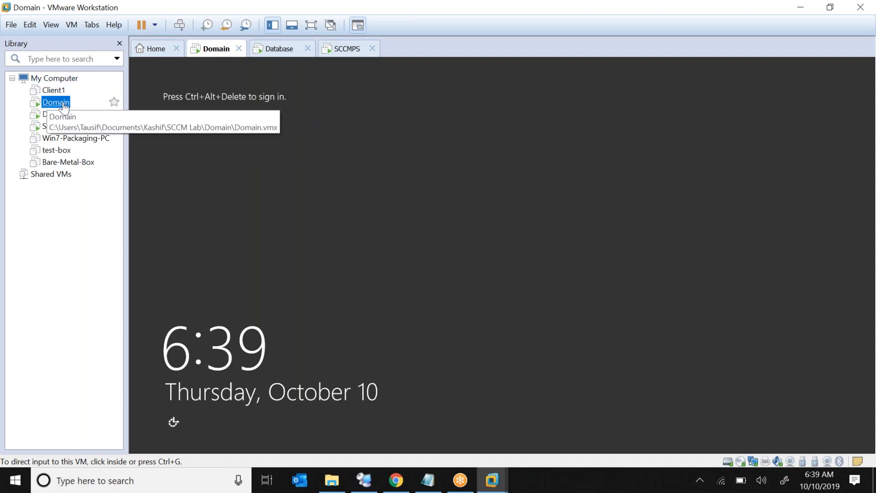
click(180, 25)
click(532, 198)
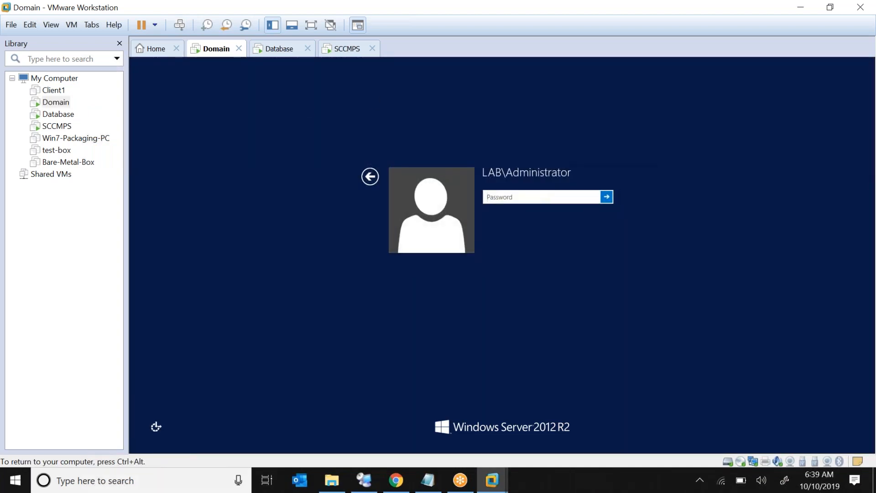
text(P@)
key(Return)
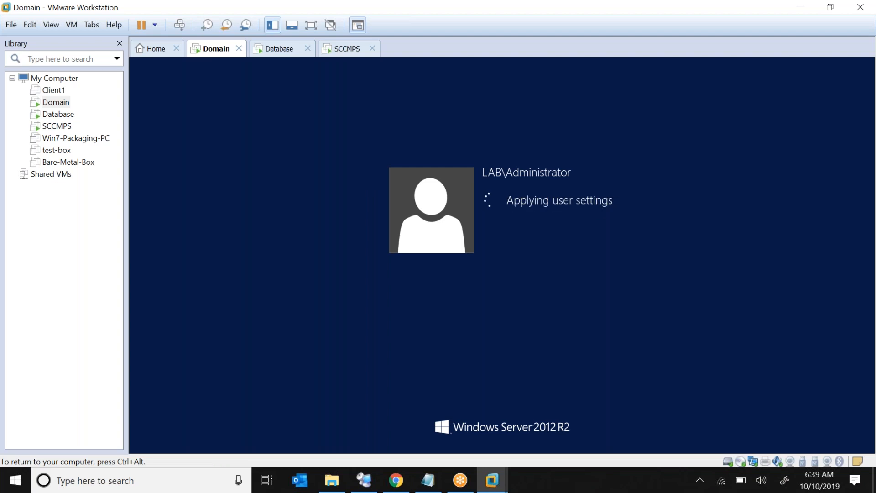
key(ctrl+alt)
Open the Database VM and sign in with the SQL Admin password.
double_click(59, 115)
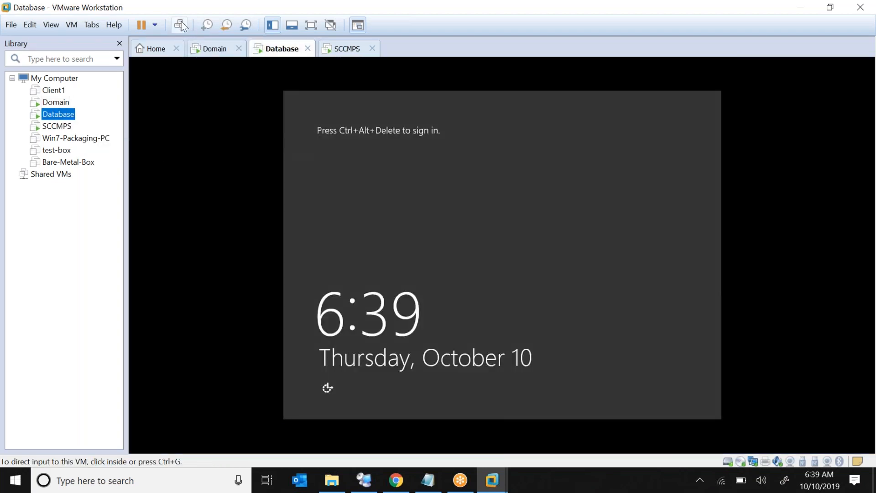
click(181, 26)
click(515, 206)
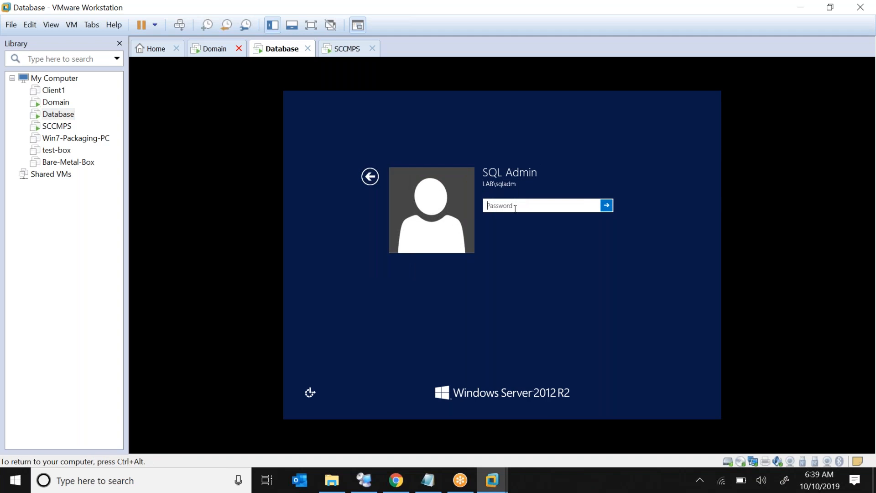
text(••••)
key(Return)
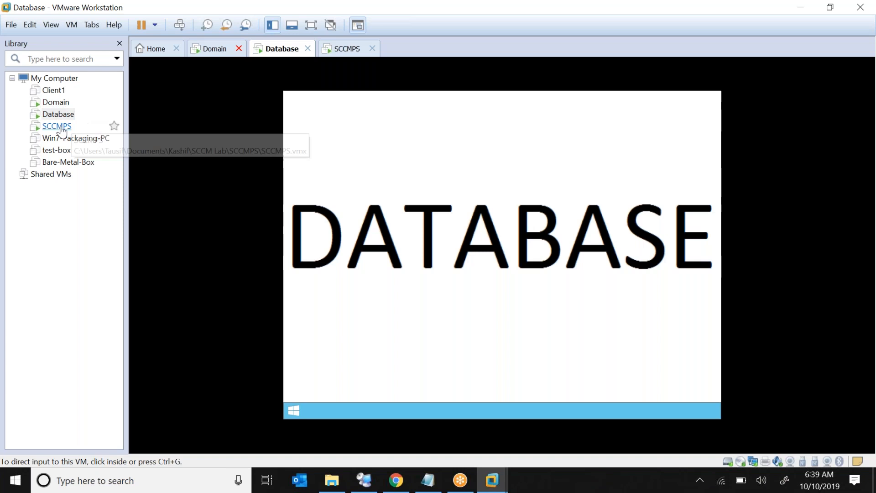
Sign in to SCCMPS with the SCCM Admin password and cancel the Shutdown Event Tracker.
click(57, 126)
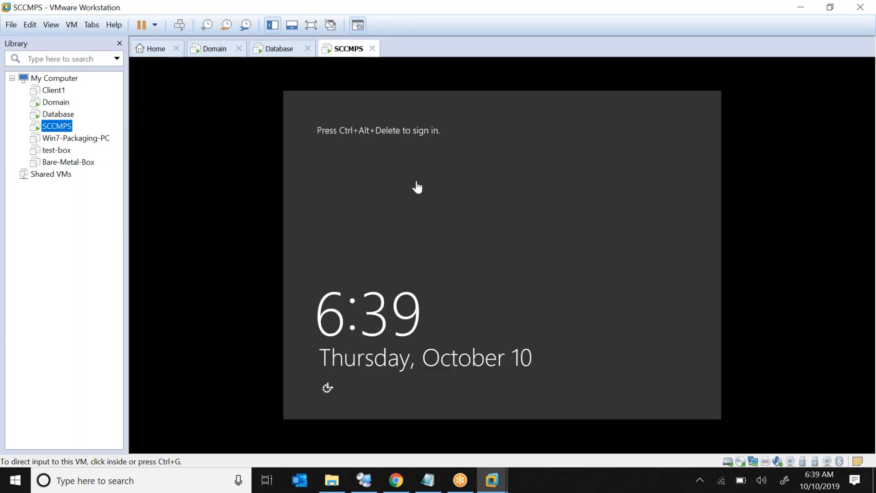
click(182, 26)
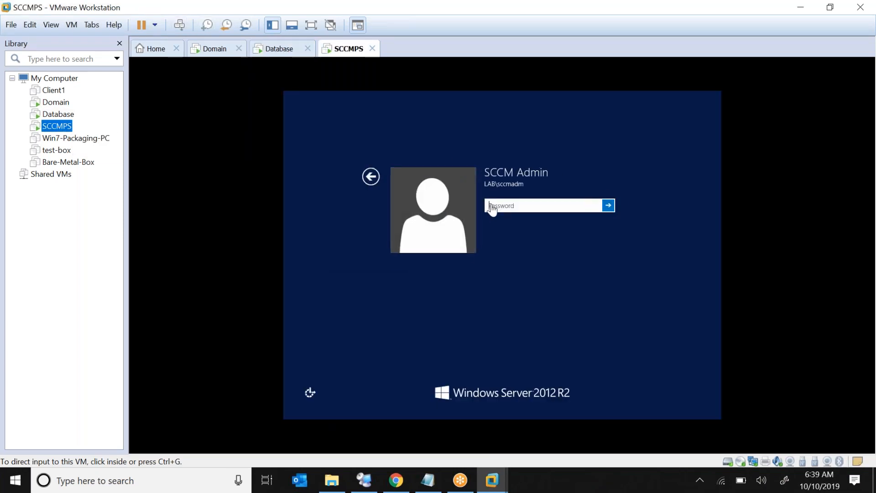
click(510, 205)
text(P@ssw0)
key(Return)
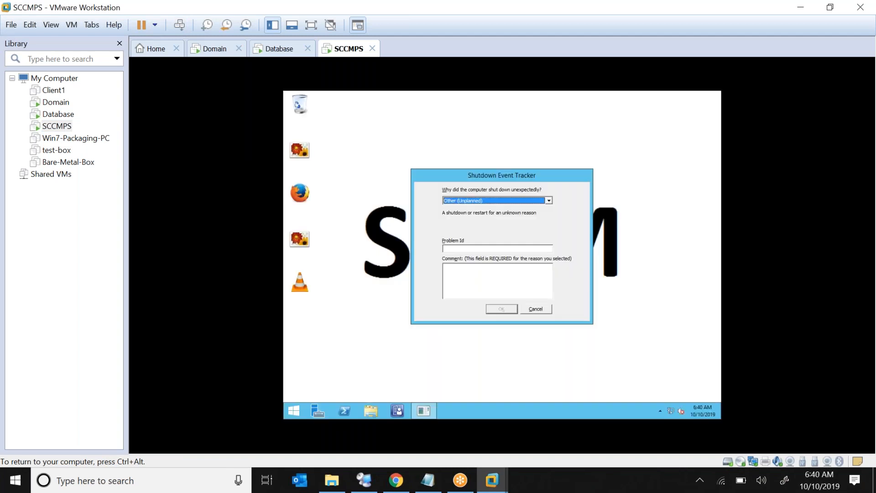
click(536, 311)
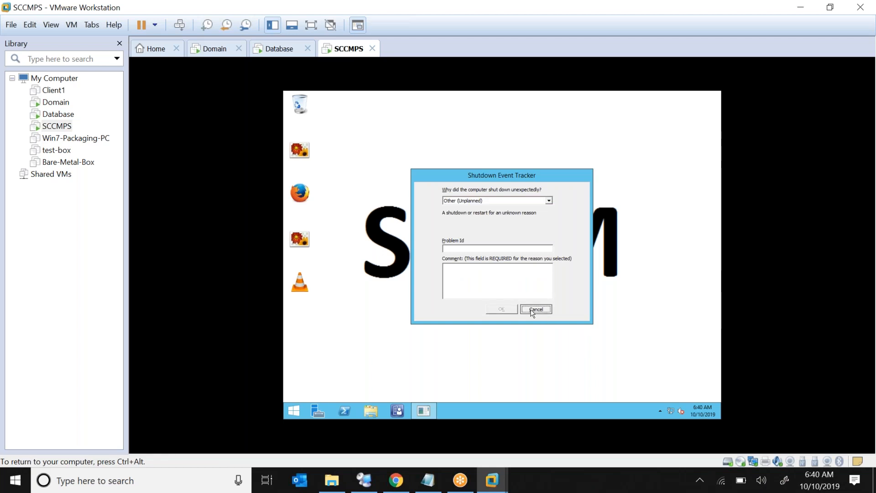
click(57, 106)
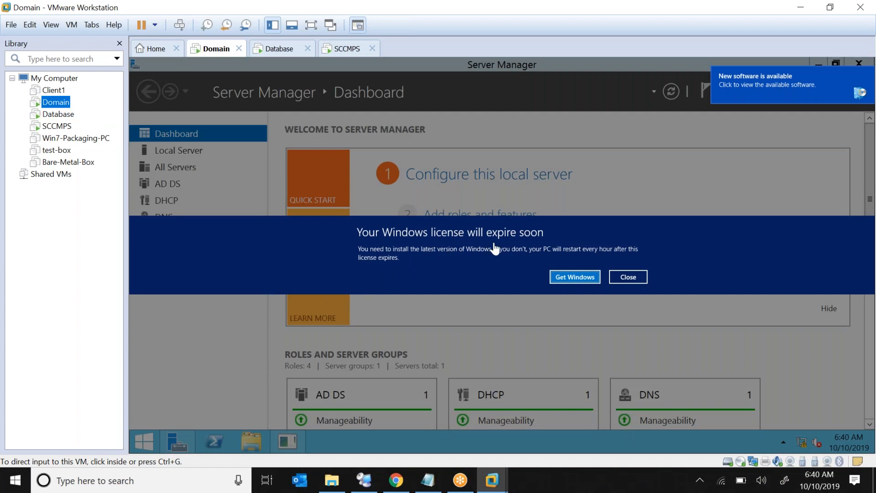
On Domain, close the license expiry banner and cancel the Shutdown Event Tracker.
click(624, 277)
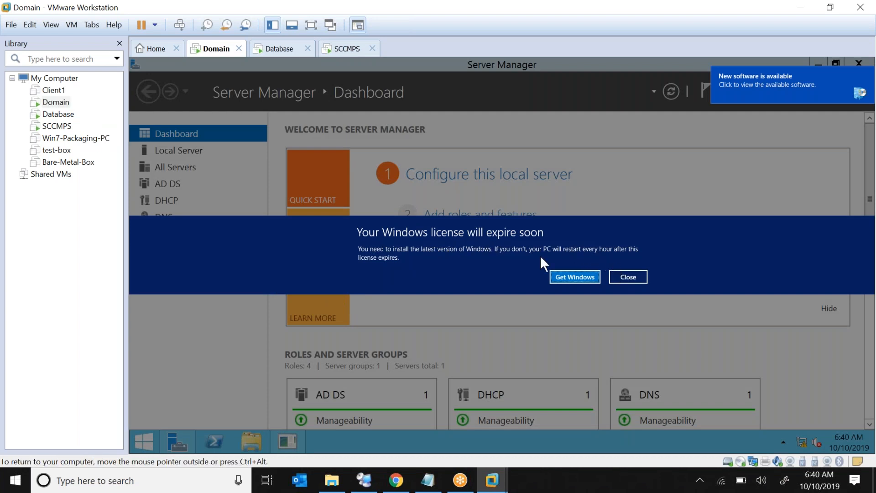
click(635, 277)
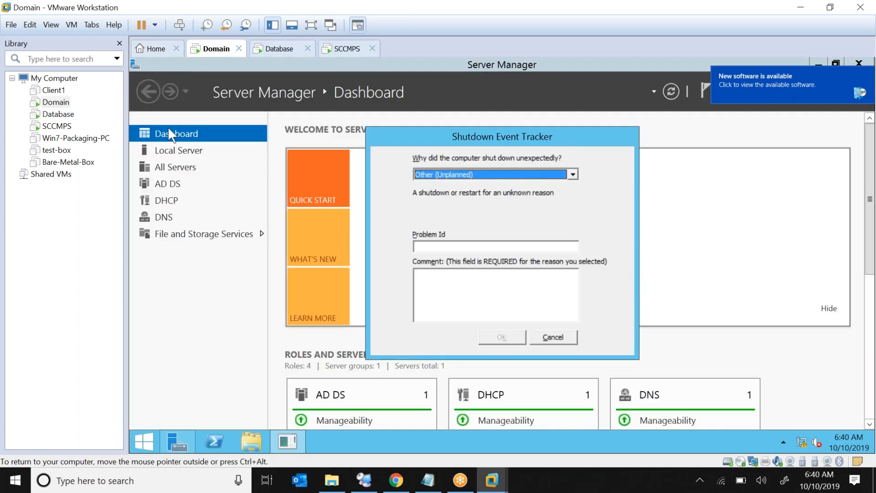
click(560, 338)
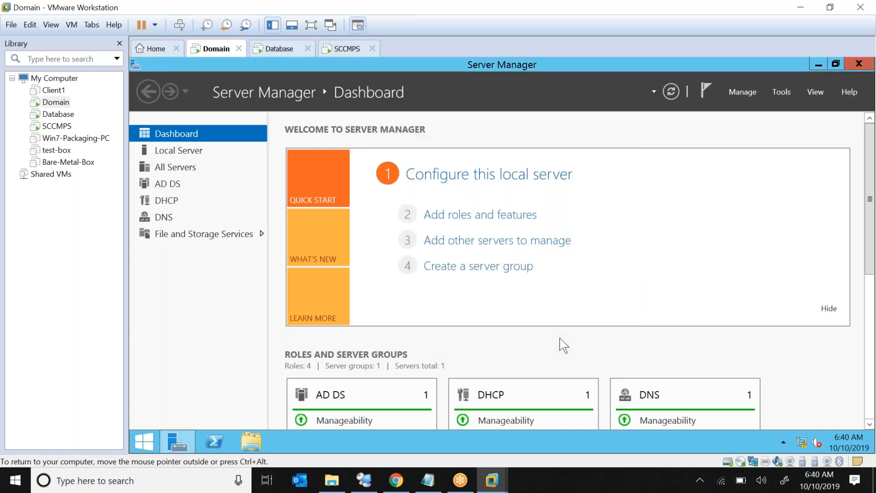
Close Server Manager on SCCMPS, then return to the Domain VM's dashboard.
click(57, 115)
click(57, 127)
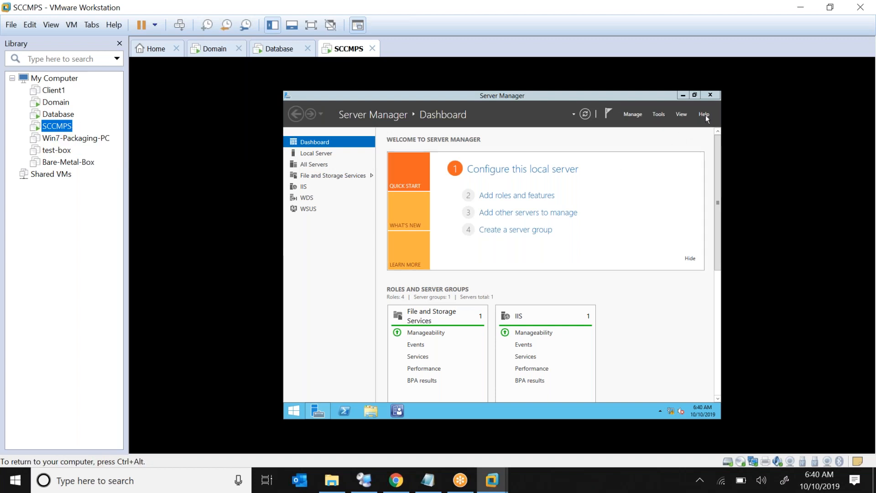
click(715, 97)
click(715, 97)
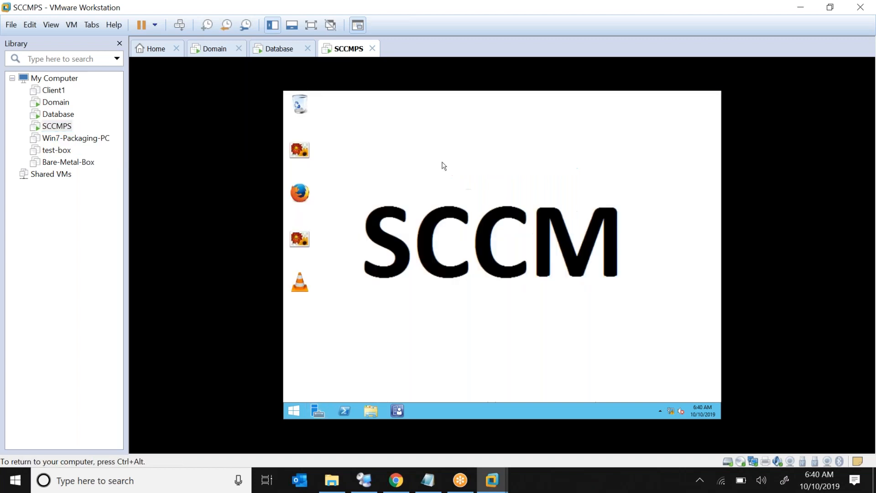
click(56, 102)
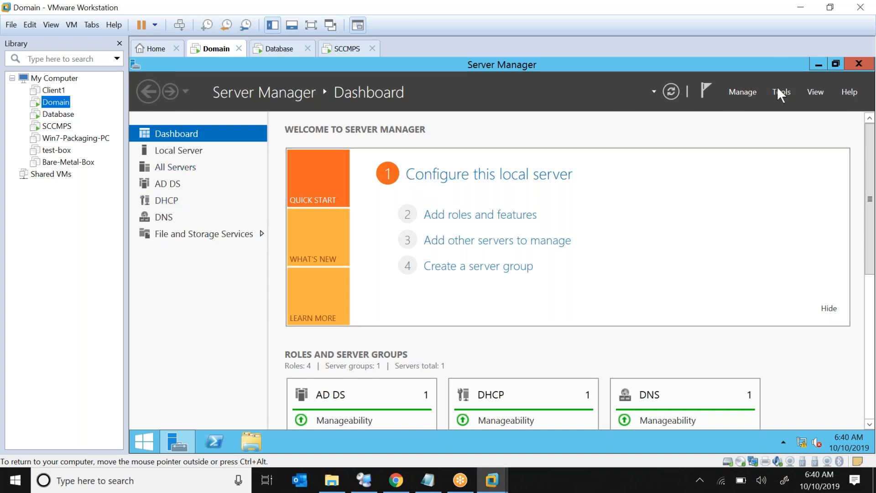
click(747, 90)
click(762, 109)
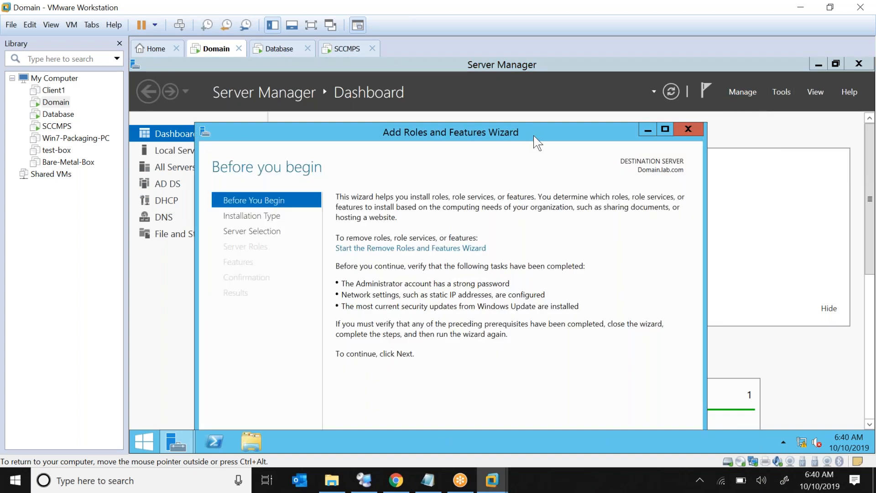
drag(534, 135, 548, 95)
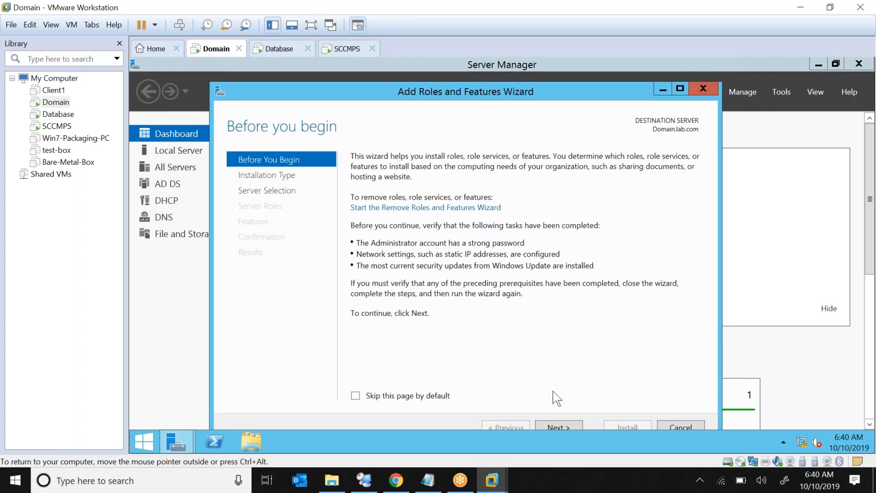
click(550, 424)
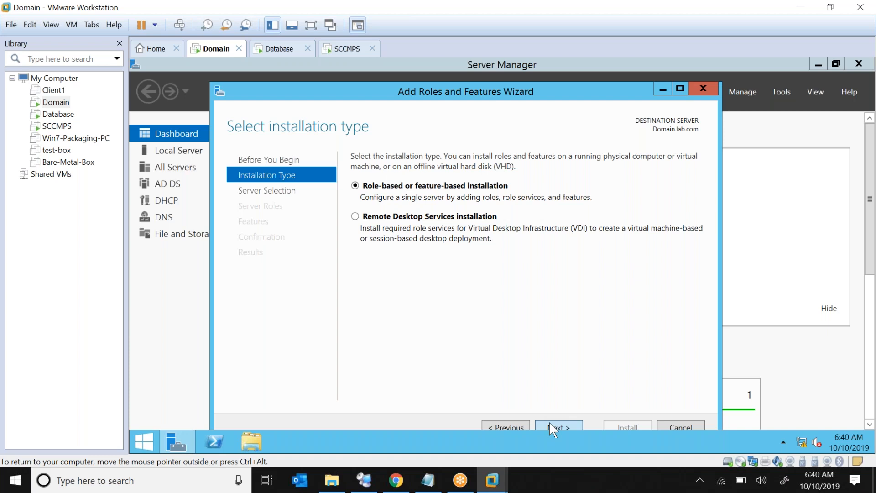
click(550, 425)
click(550, 425)
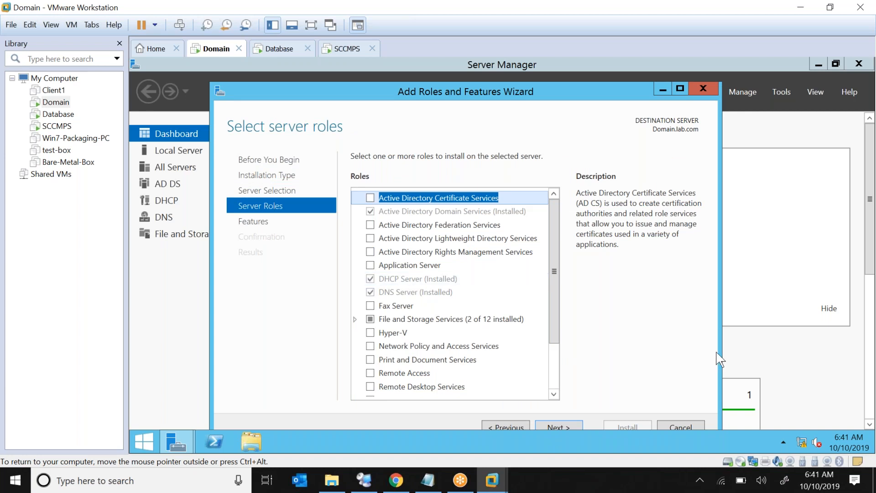
click(666, 426)
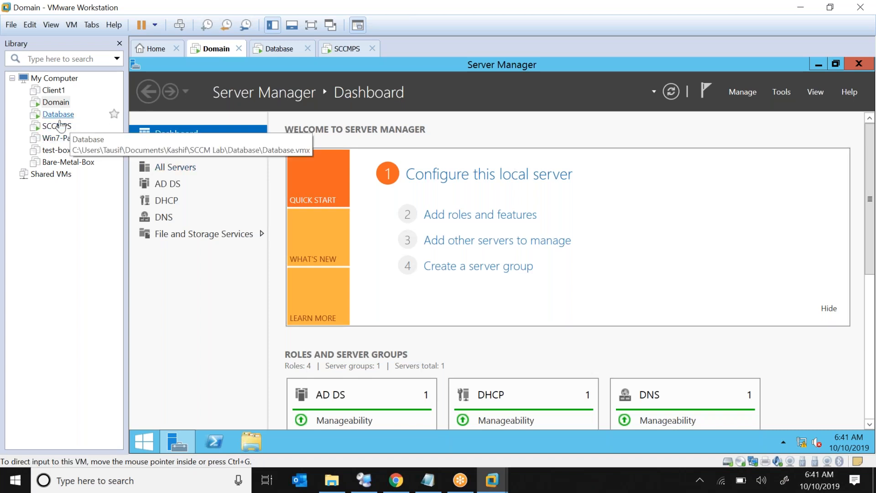
Launch the Configuration Manager console on SCCMPS and open its Administration workspace.
click(57, 126)
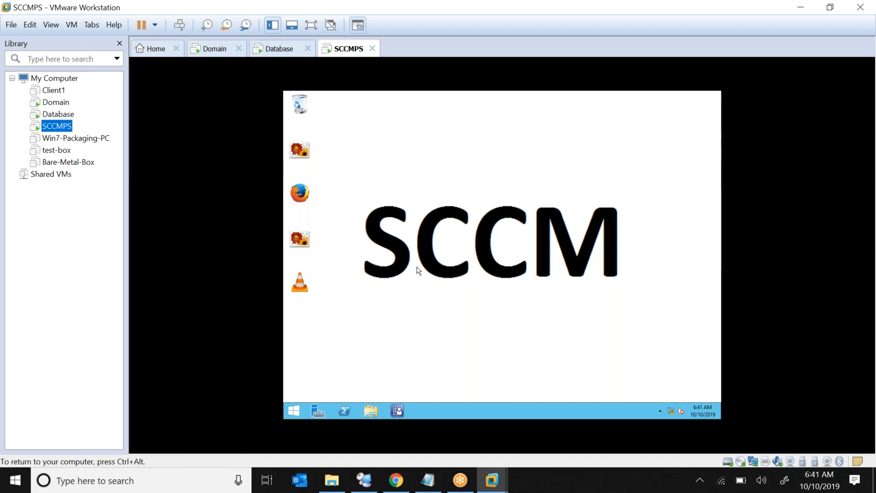
click(400, 414)
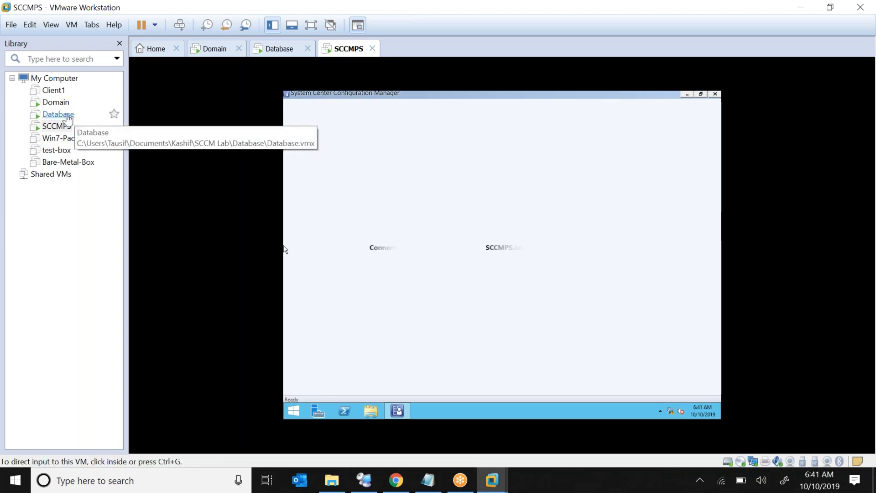
click(378, 292)
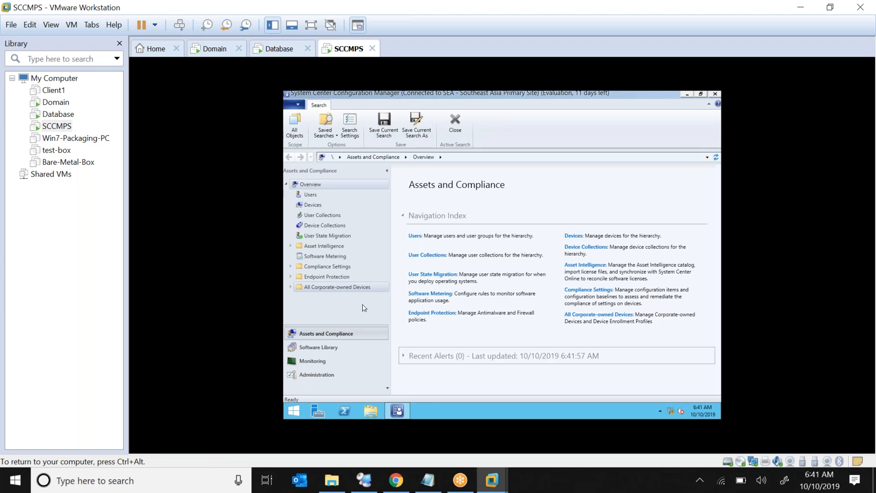
click(317, 375)
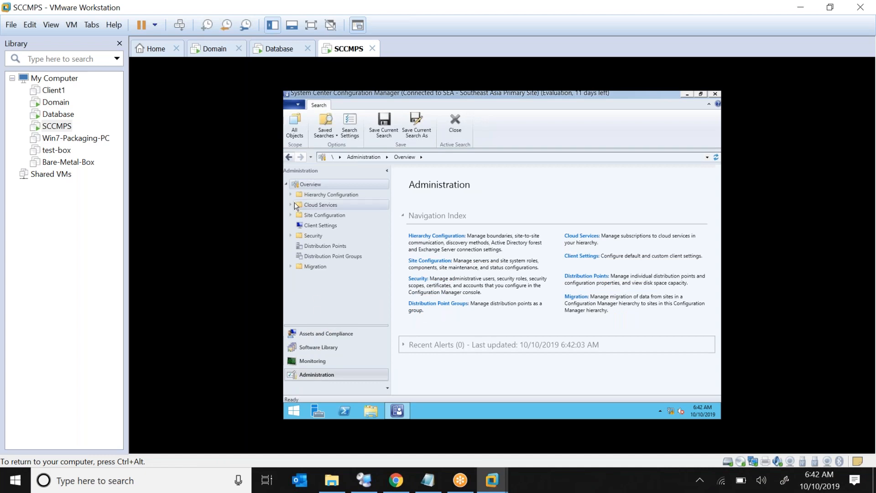
Under Site Configuration > Servers and Site System Roles, open SCCMPS's Distribution point Properties.
click(291, 216)
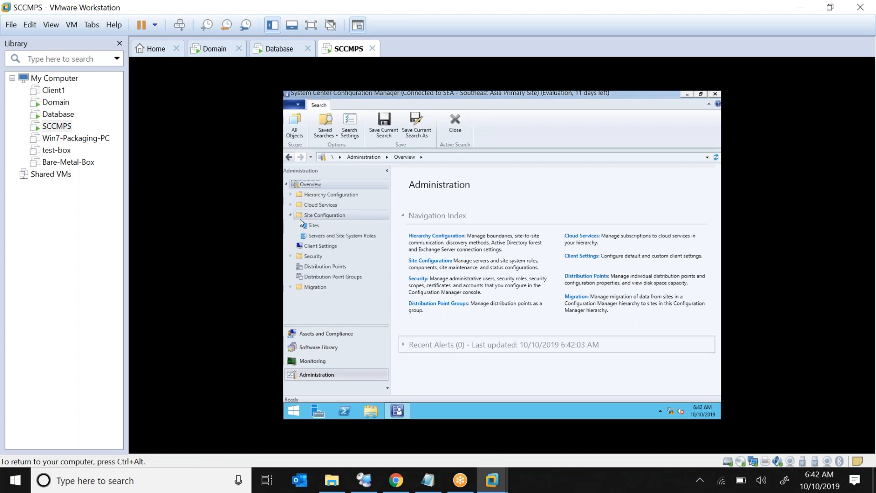
click(329, 238)
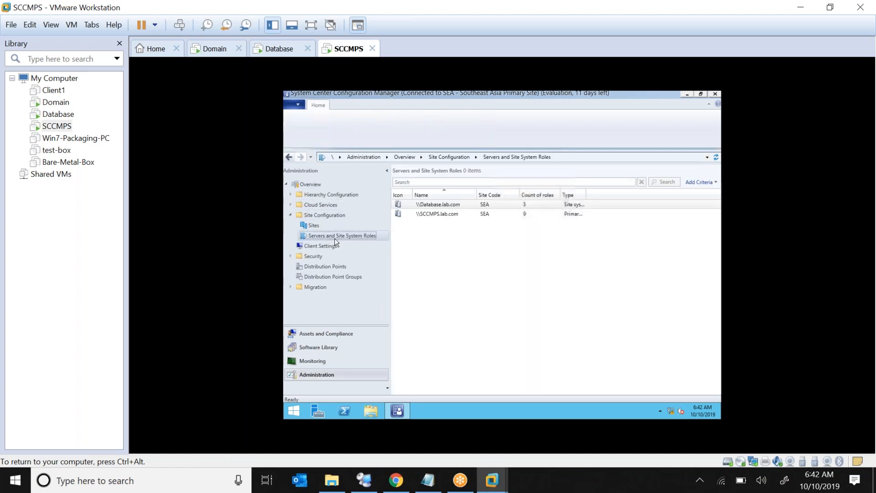
click(455, 215)
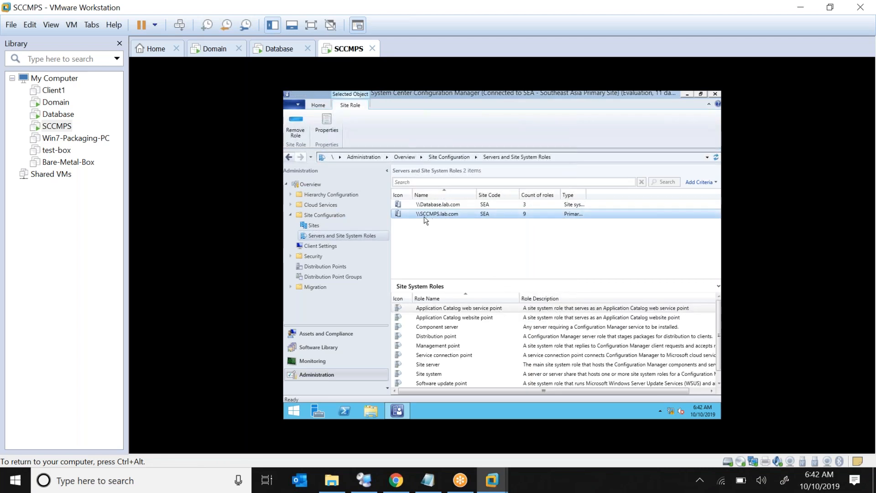
drag(442, 277, 446, 247)
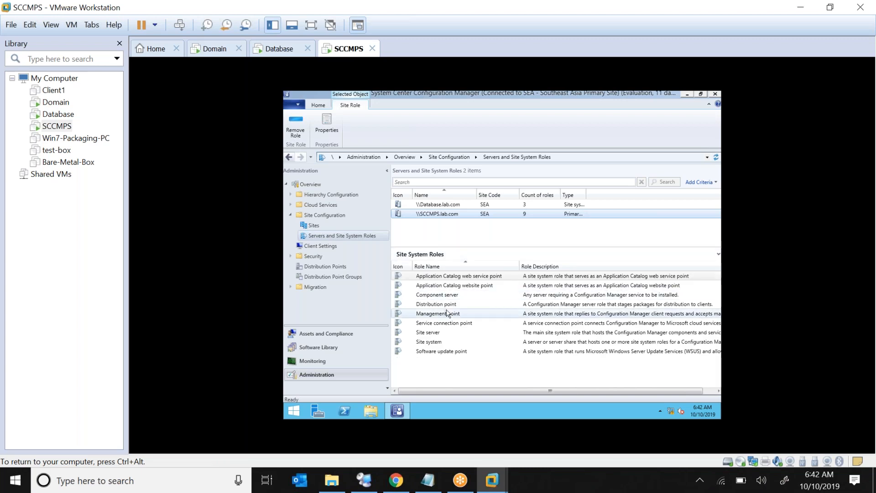
click(454, 305)
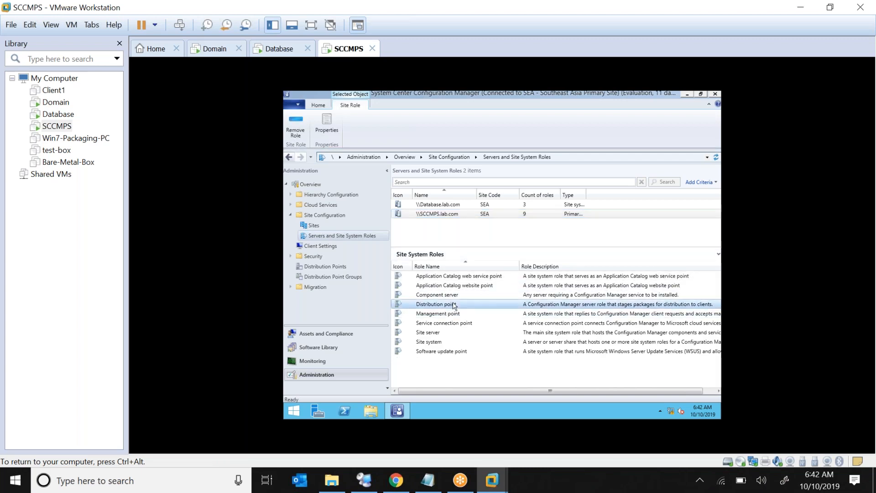
right_click(454, 305)
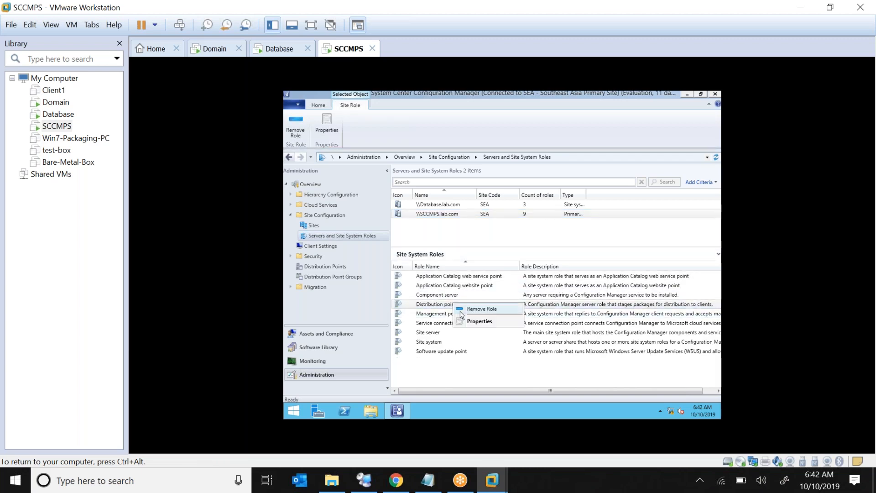
click(480, 322)
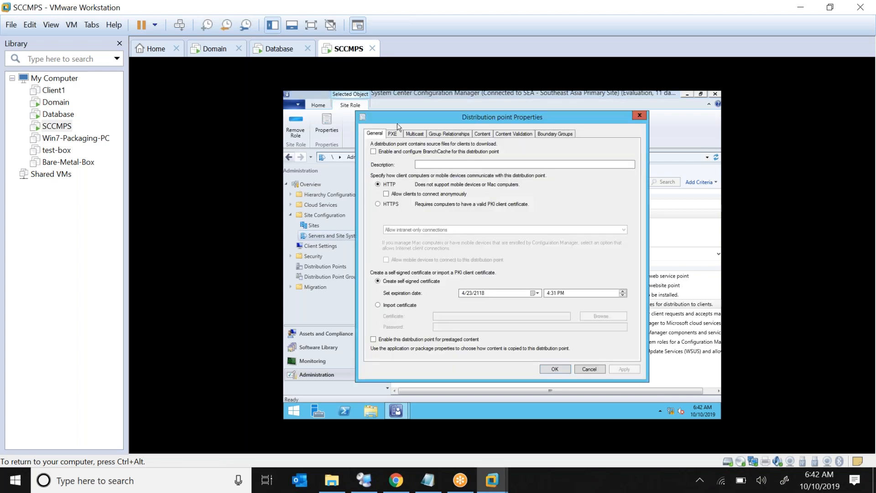
Tick Enable unknown computer support on the PXE tab, cancel, and open the Software Library.
click(392, 133)
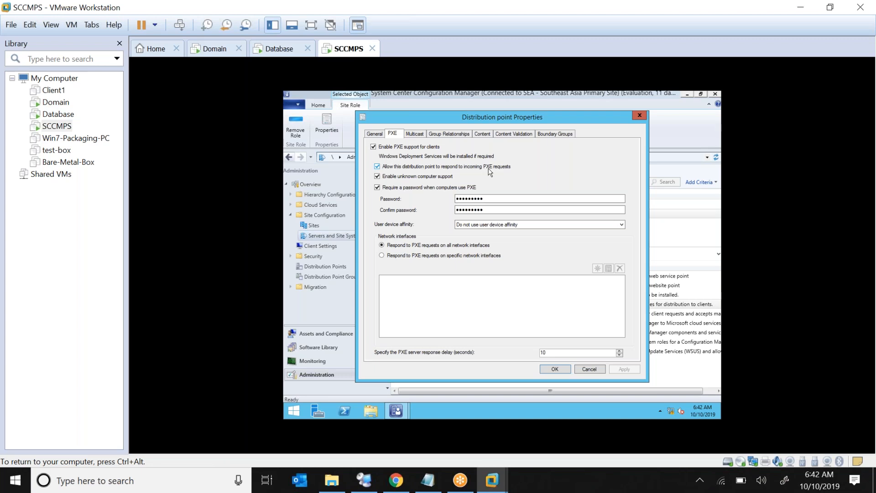
click(377, 176)
click(598, 372)
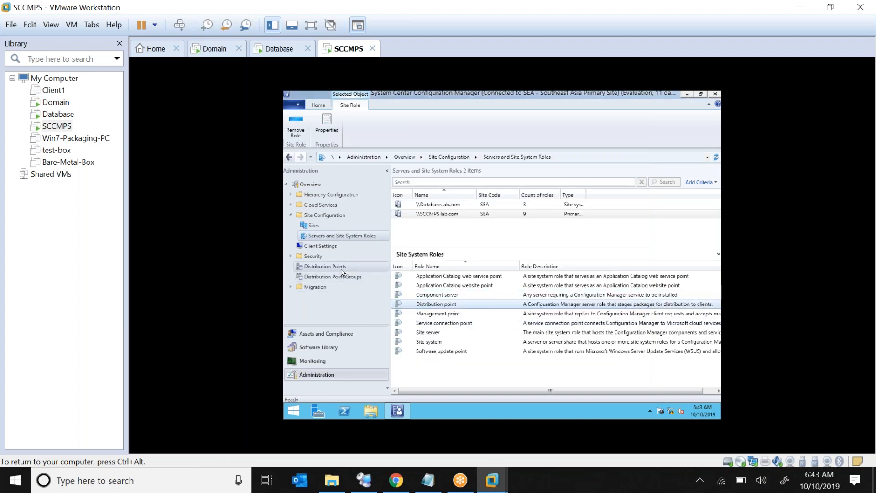
click(323, 349)
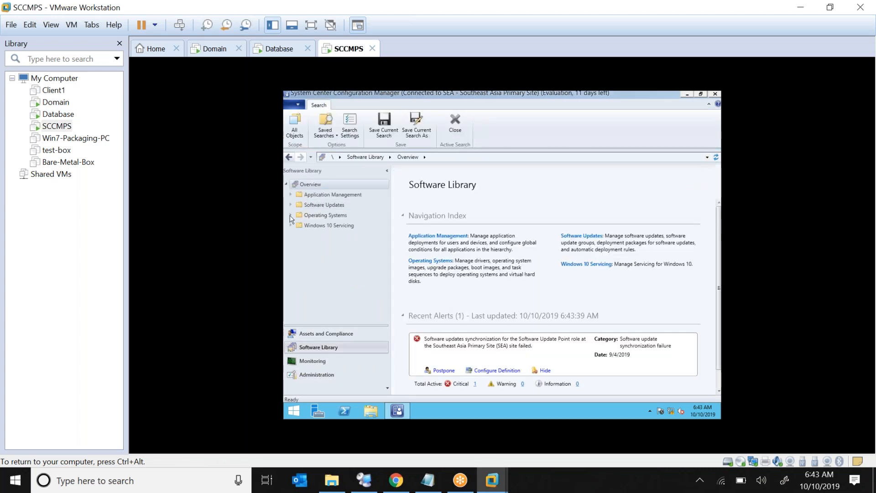
Expand Operating Systems and list Operating System Images showing Windows 10 Enterprise Evaluation 1809.
click(291, 215)
click(327, 247)
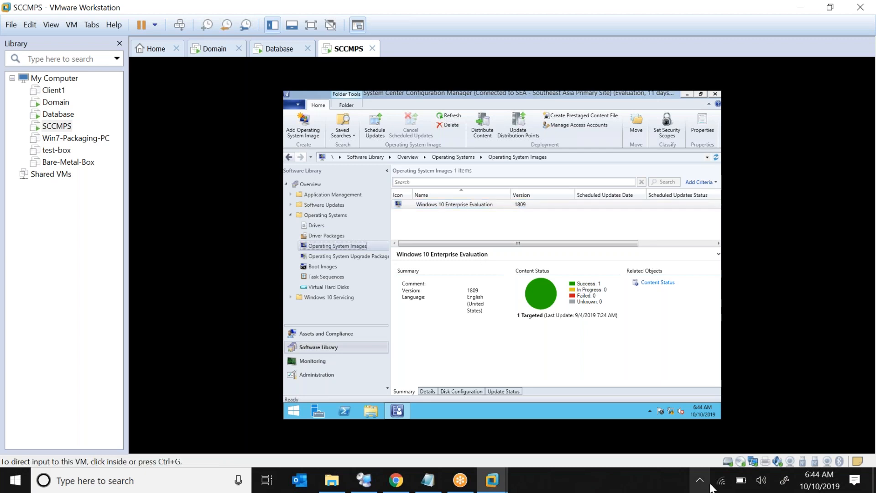
click(784, 482)
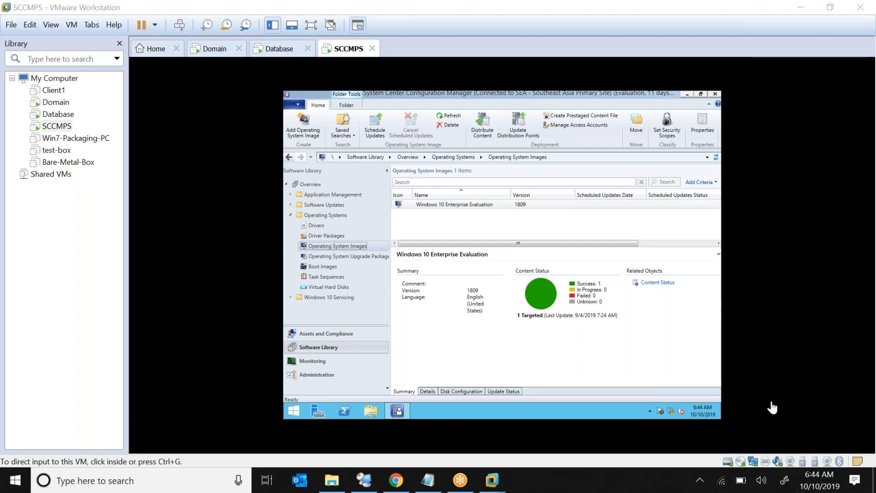
Open the network sketch, erase the old arrow, and write '100 (Dell)' top-left.
click(784, 168)
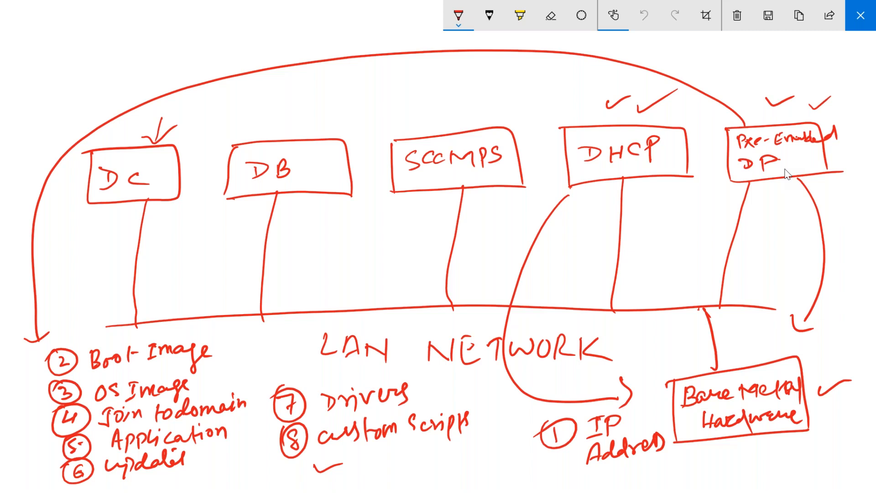
drag(715, 342, 708, 313)
drag(42, 36, 42, 63)
drag(56, 42, 96, 51)
mouse_move(108, 41)
mouse_down()
mouse_move(126, 23)
mouse_move(137, 43)
mouse_up()
drag(139, 18, 147, 40)
drag(88, 19, 94, 66)
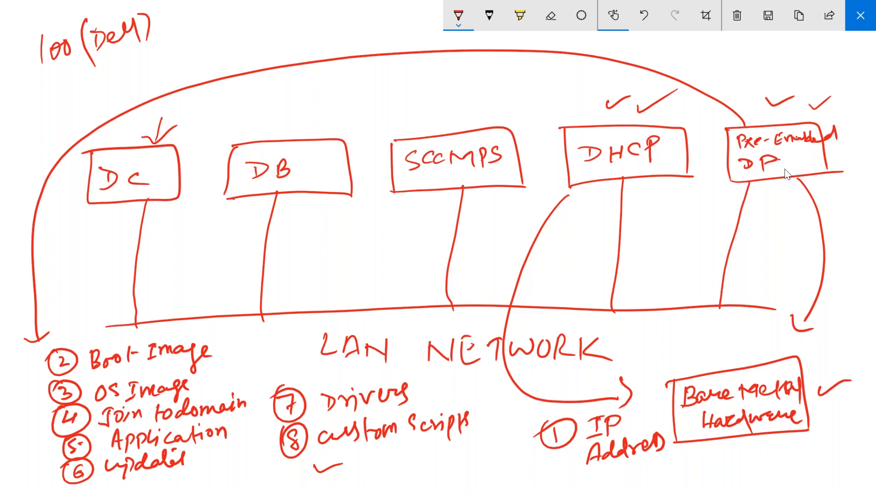
Draw arrows from Bare Metal, DHCP and Pre-Enabled DP, add a check mark and 'Path', then close.
drag(727, 373, 716, 307)
mouse_move(647, 177)
mouse_down()
mouse_move(662, 343)
mouse_move(670, 327)
mouse_up()
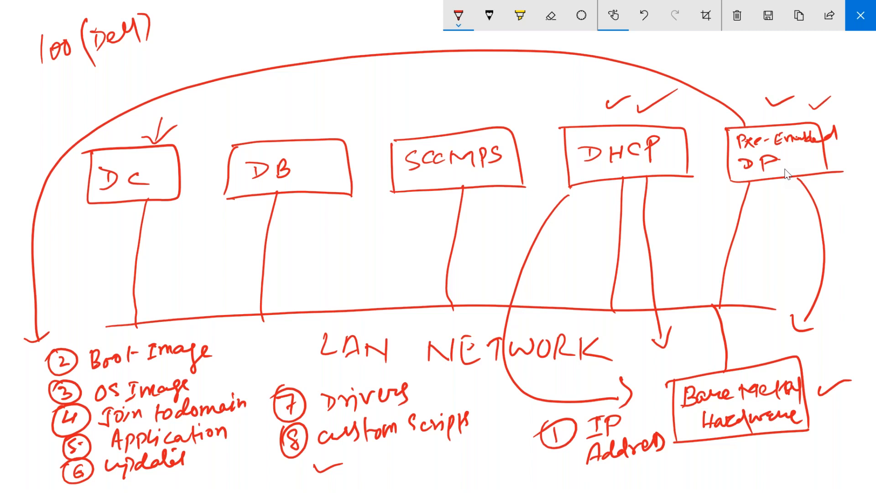
mouse_move(792, 180)
mouse_down()
mouse_move(771, 201)
mouse_move(258, 356)
mouse_move(280, 357)
mouse_up()
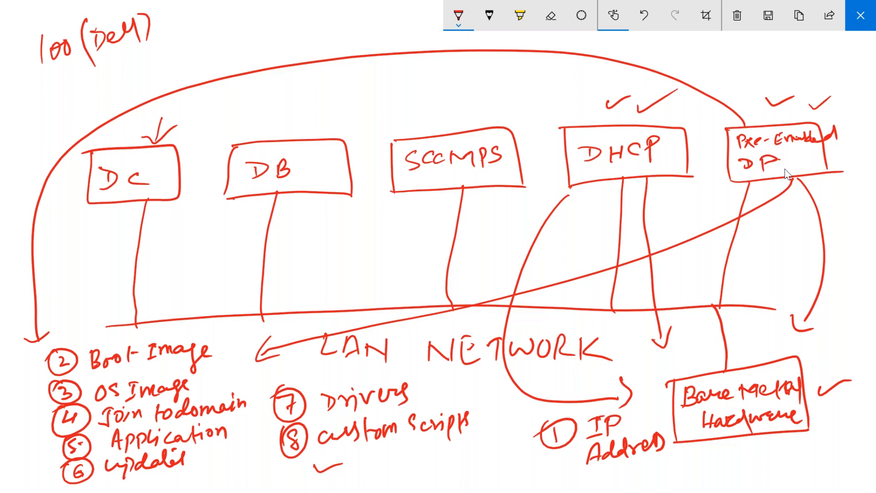
drag(682, 355, 713, 352)
mouse_move(756, 331)
mouse_down()
mouse_move(758, 355)
mouse_move(846, 332)
mouse_up()
drag(813, 361, 852, 348)
drag(844, 312, 845, 329)
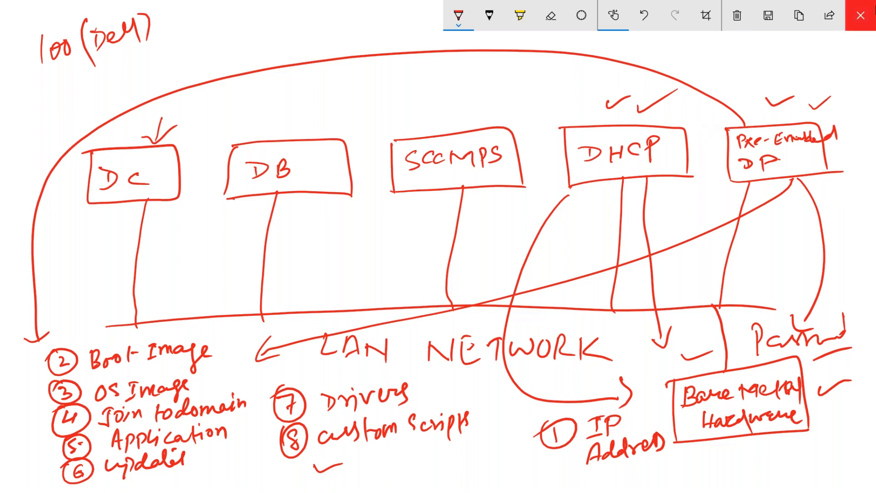
click(861, 17)
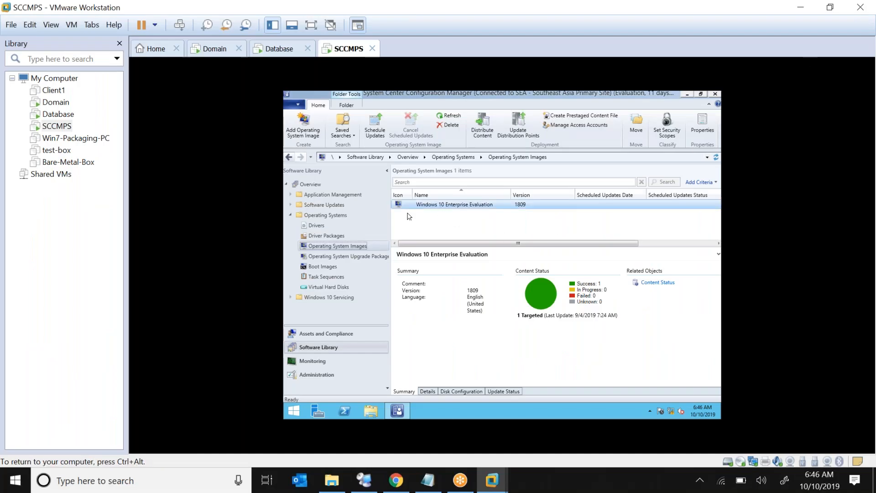
From Administration, reopen SCCMPS's Distribution point Properties, view the PXE tab, and cancel.
click(333, 377)
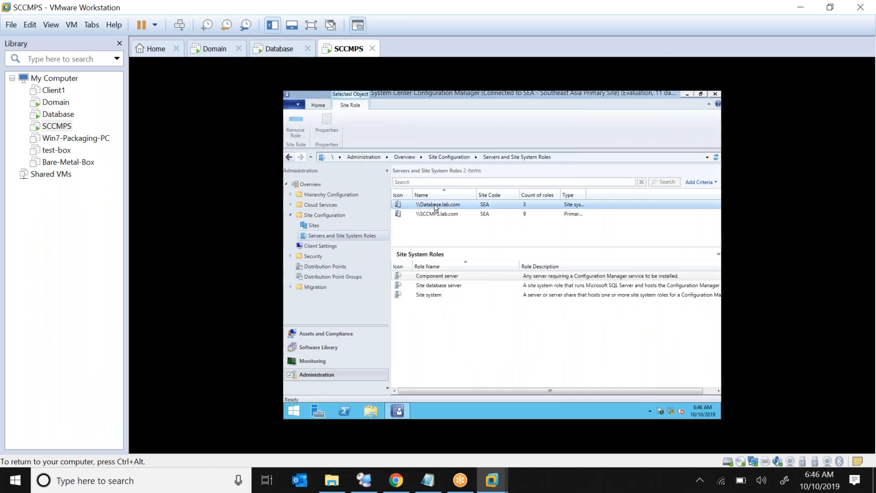
click(449, 216)
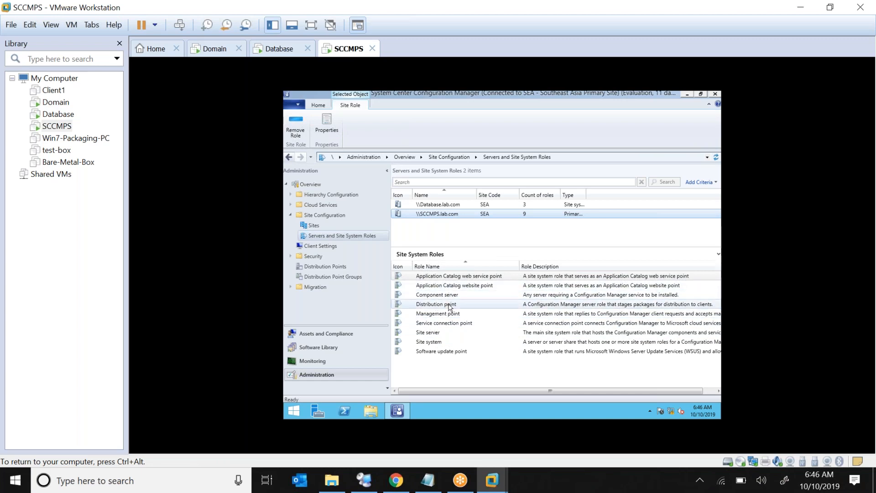
right_click(449, 307)
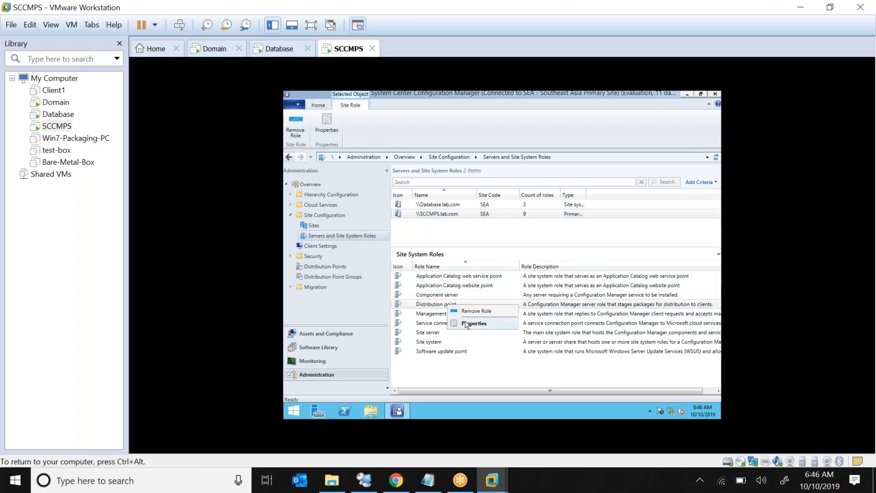
click(474, 324)
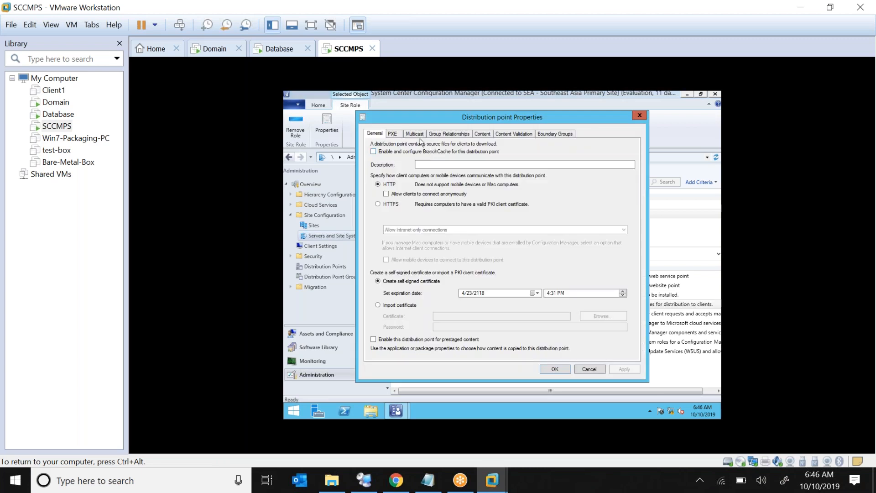
click(396, 134)
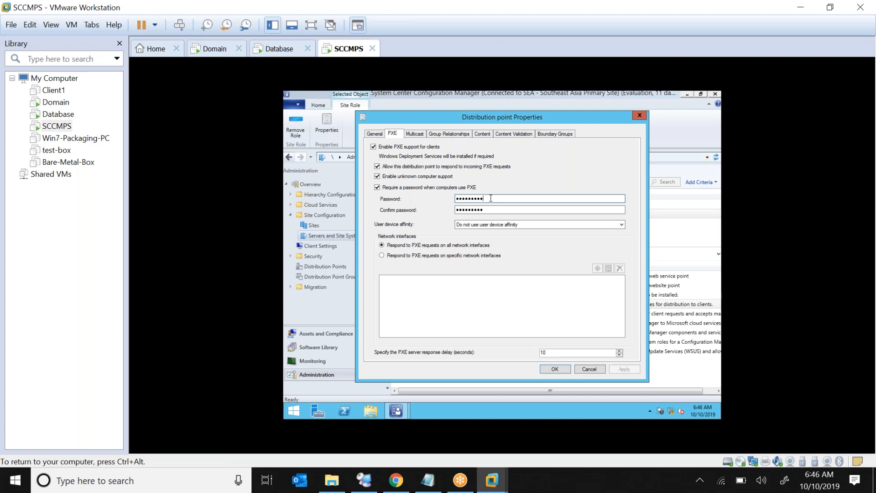
click(585, 370)
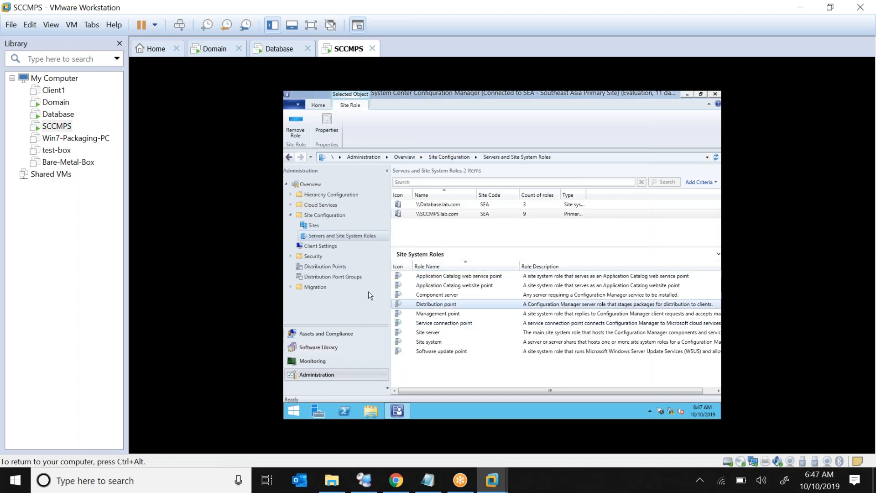
In Software Library, select the Windows 10 image, view Boot Images, then open Task Sequences.
click(327, 351)
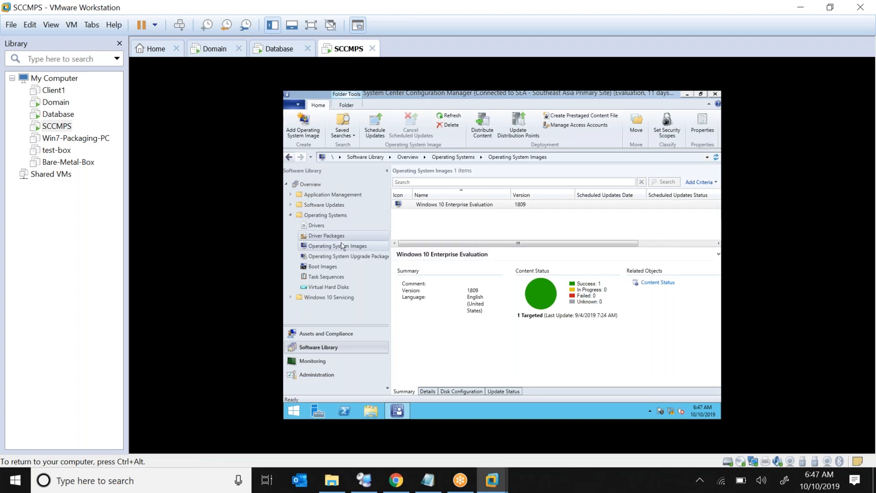
click(453, 207)
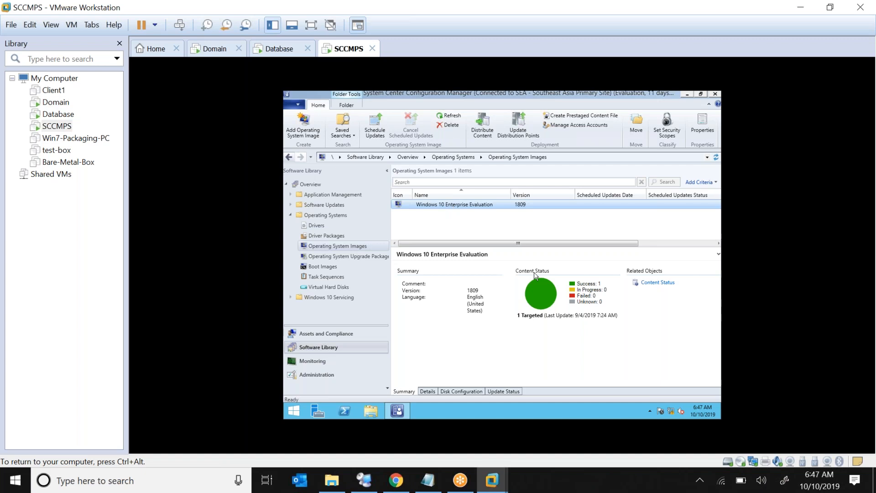
click(326, 267)
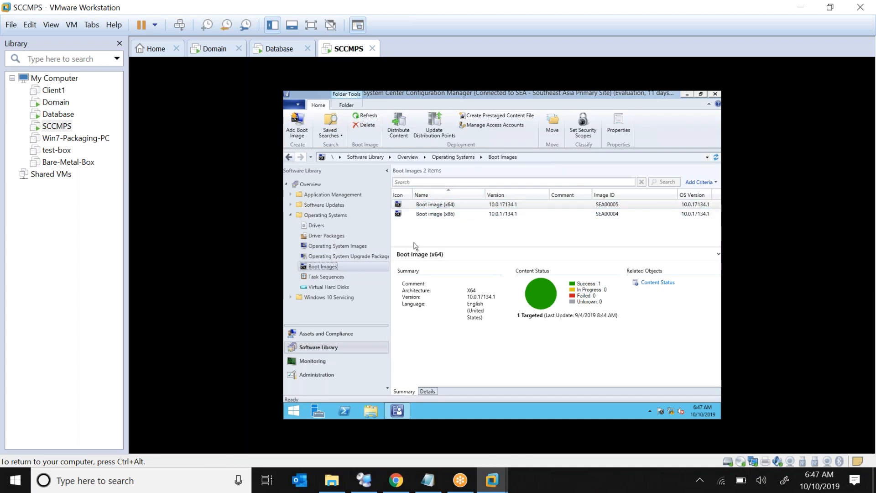
click(326, 276)
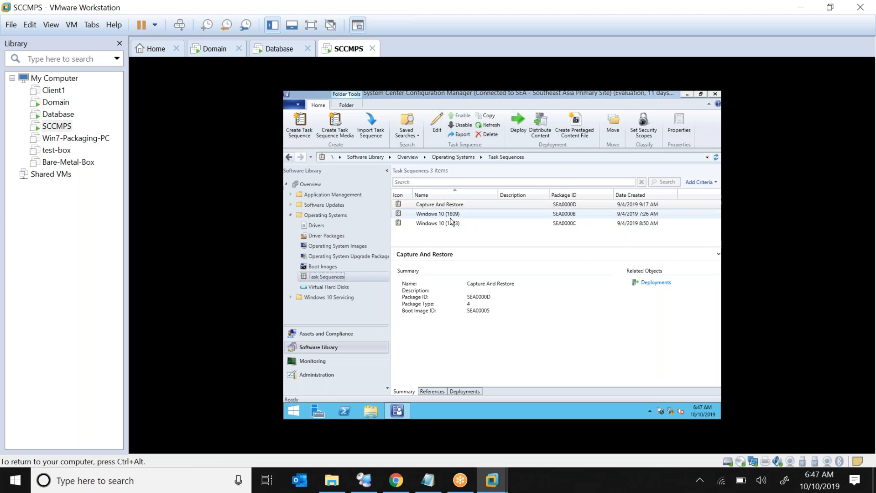
Show Windows 10 (1809)'s deployment to All Unknown Computers as Available on the Deployments tab.
click(465, 392)
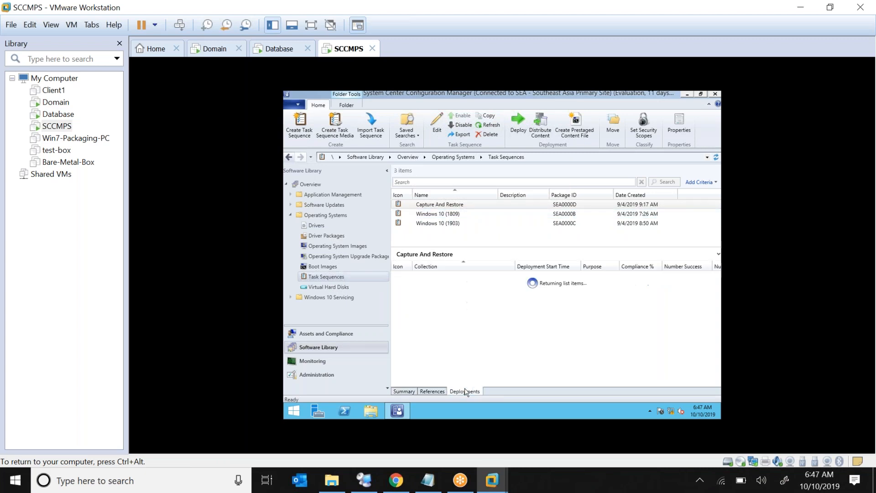
click(443, 215)
click(452, 276)
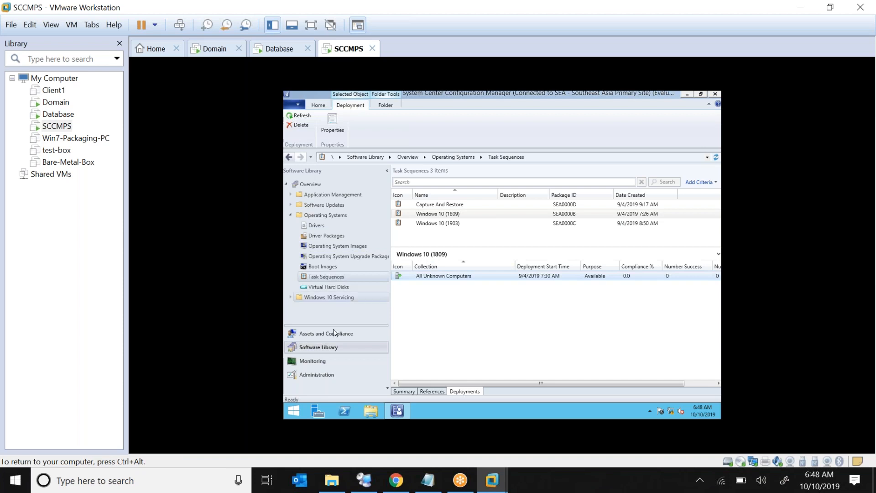
click(784, 480)
Draw check marks beside DHCP and the Pre-Enabled DP on the network diagram sketch, then close it.
click(760, 194)
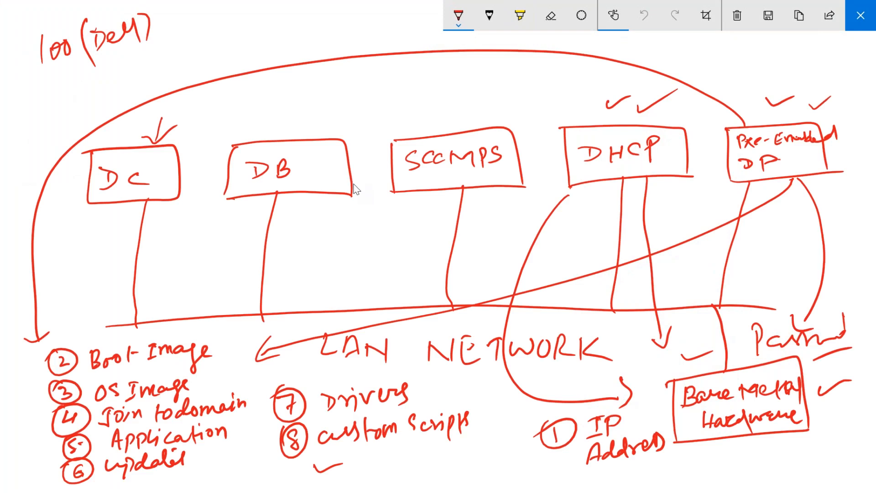
drag(548, 109, 582, 99)
drag(716, 107, 758, 97)
click(861, 17)
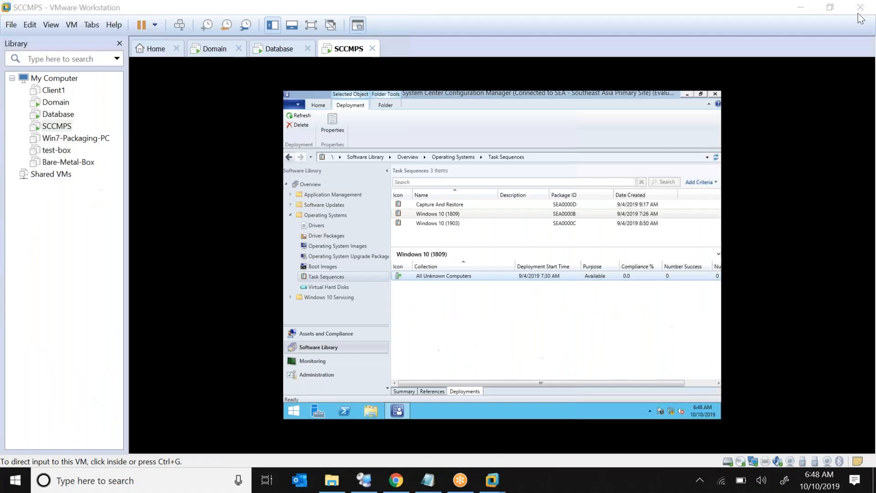
Start a Typical new virtual machine, installing the OS later, with Windows 10 x64 as guest.
click(10, 26)
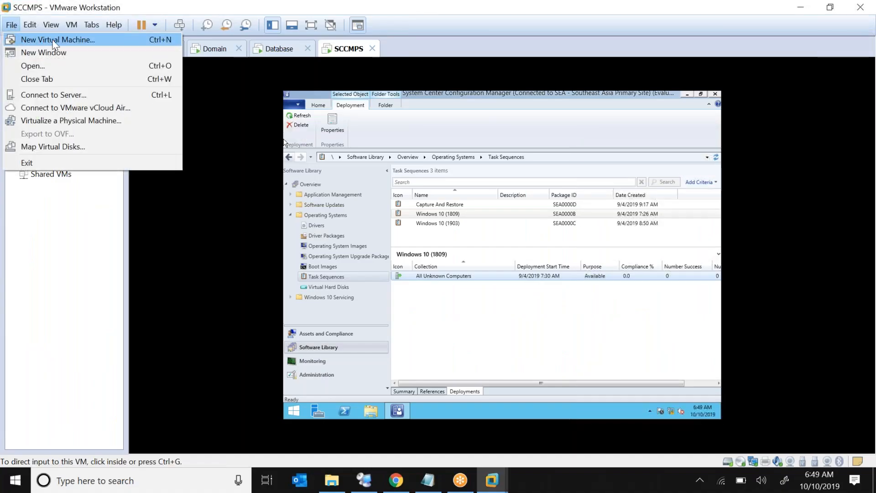
click(37, 39)
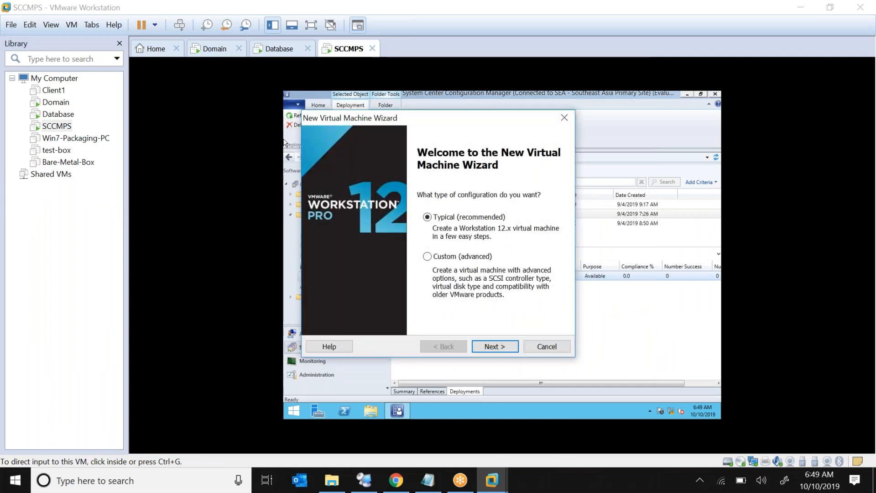
click(500, 348)
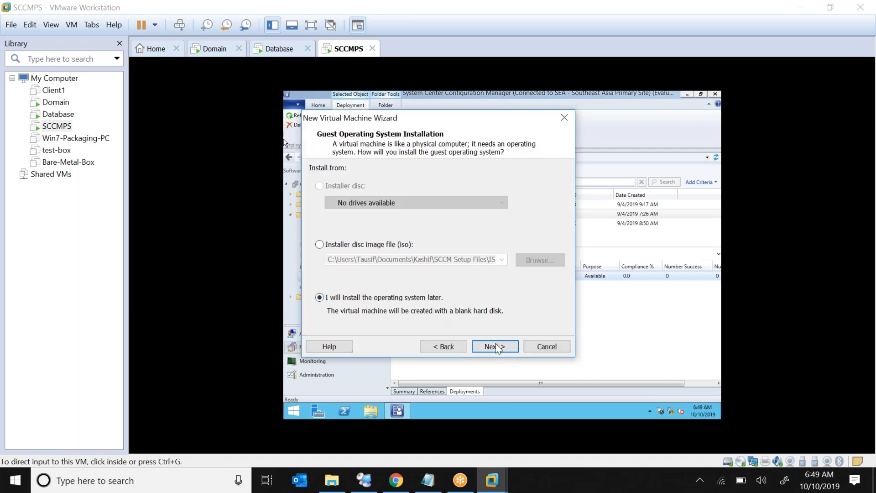
click(500, 347)
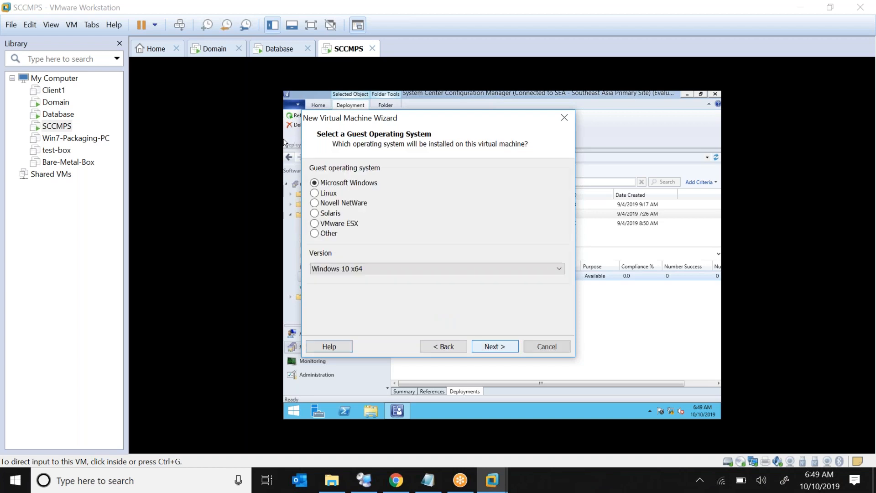
click(489, 346)
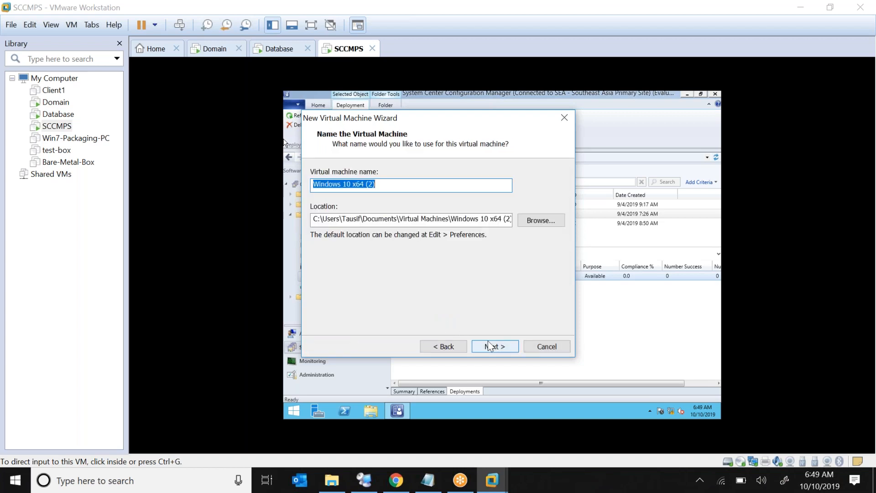
Name the machine 'New Hardware', keep the default disk size, and go to hardware customization.
text(Bare)
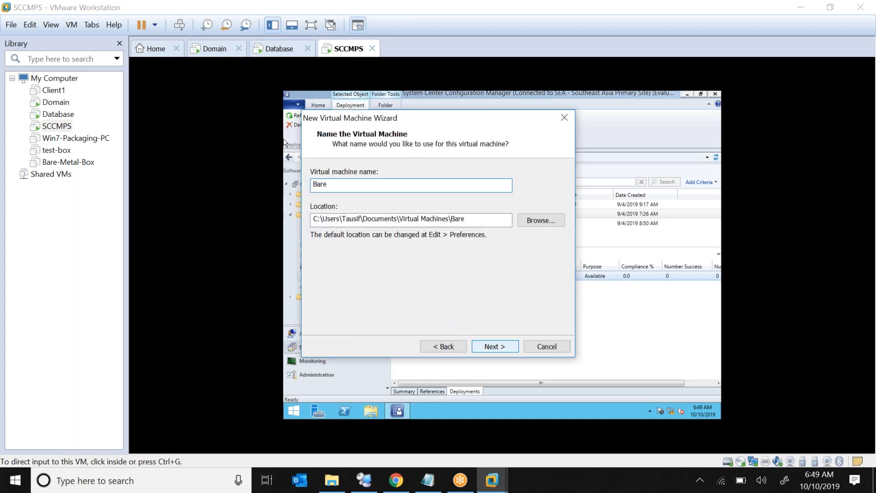
key(BackSpace)
key(BackSpace)
key(BackSpace)
key(BackSpace)
text(New Harware)
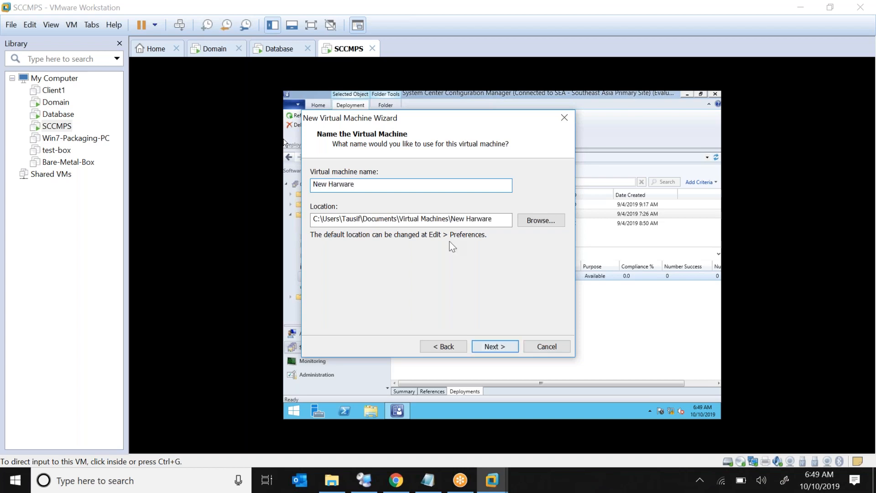
key(Left)
key(Left)
key(Left)
key(Left)
text(d)
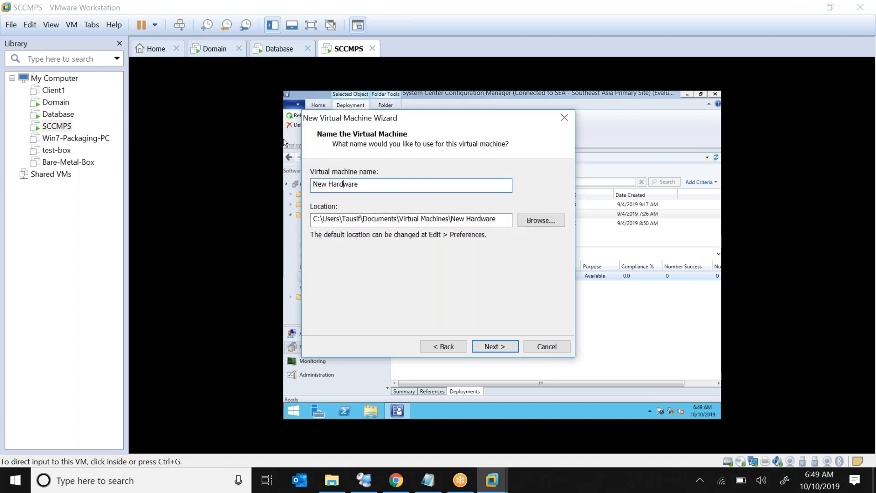
click(498, 347)
key(Return)
click(383, 295)
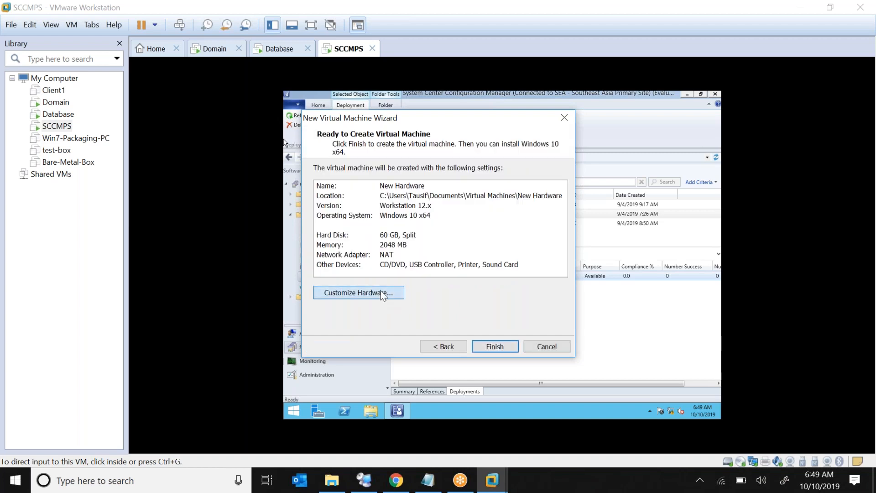
Connect the network adapter to the custom virtual network VMnet5.
click(305, 133)
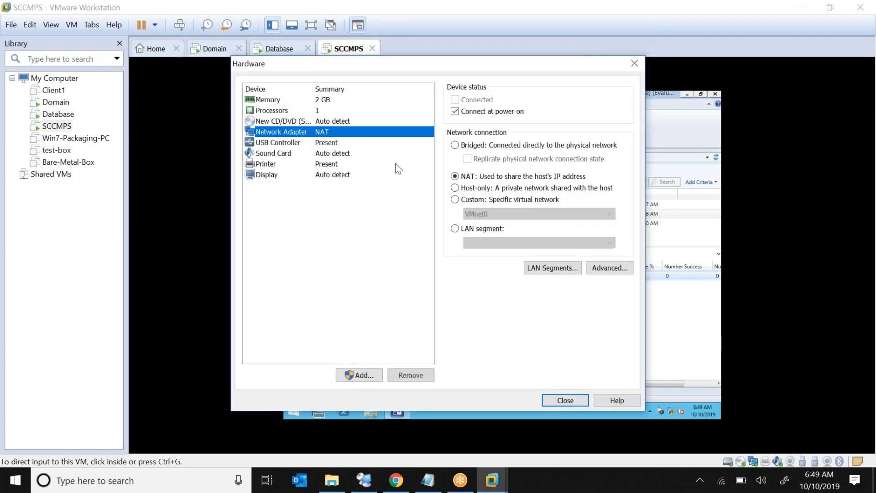
click(463, 227)
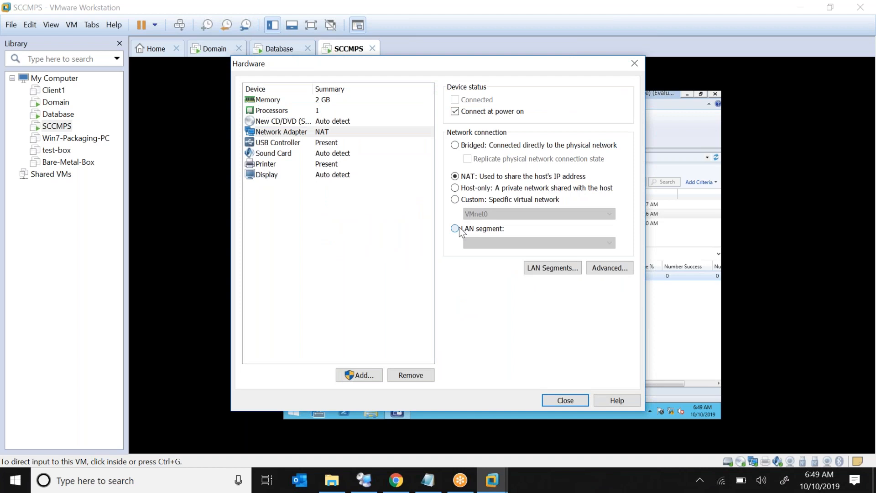
click(485, 244)
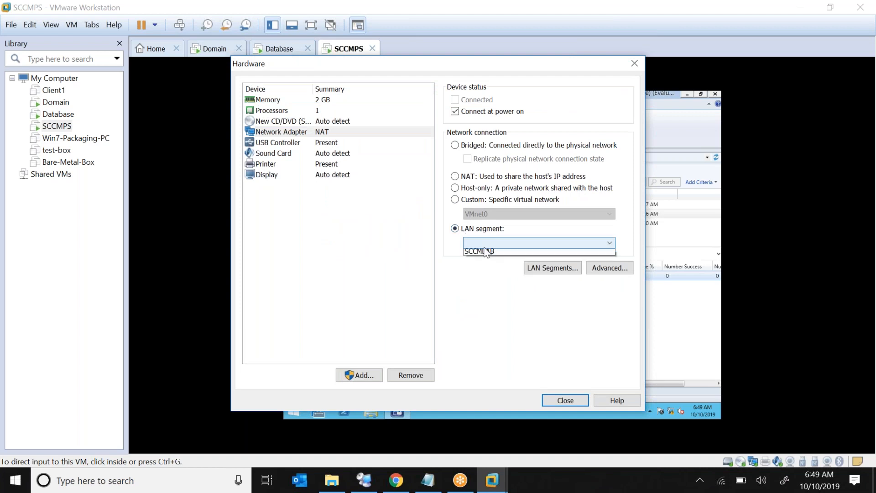
click(454, 198)
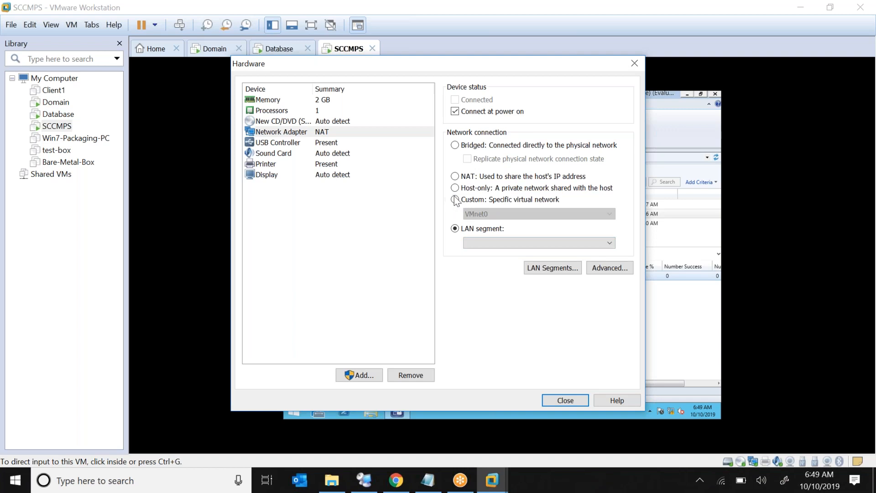
click(456, 200)
click(476, 213)
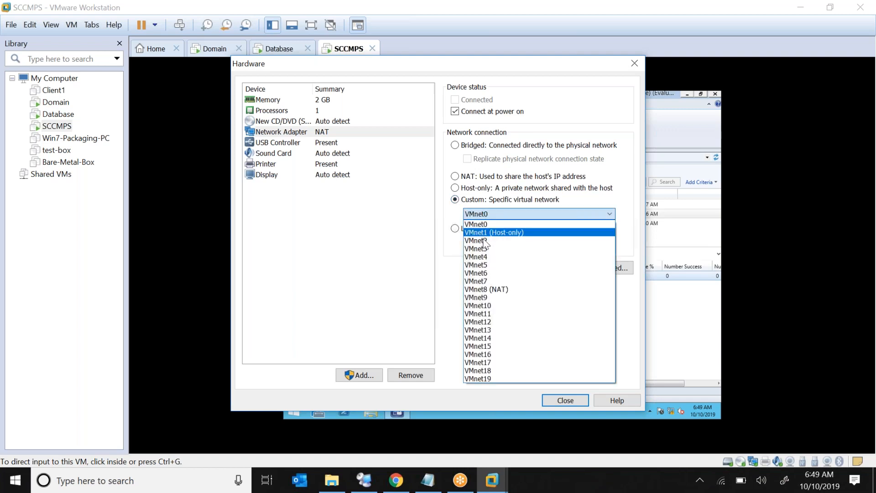
click(486, 266)
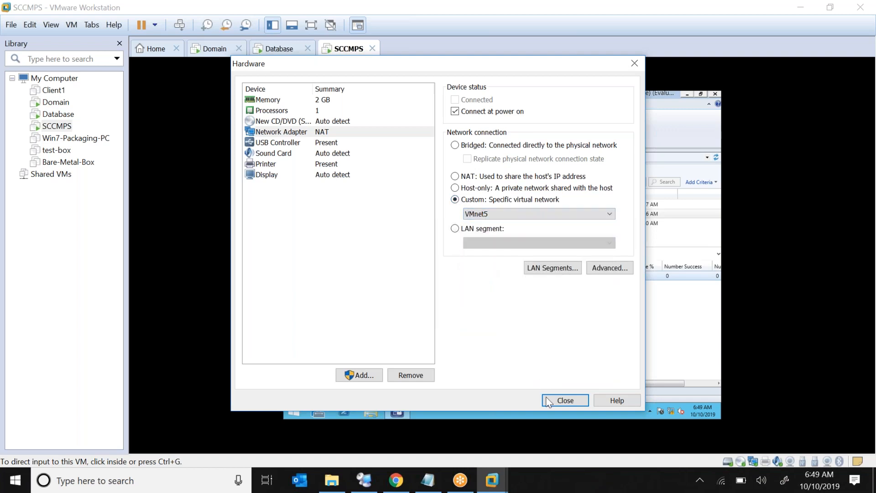
Remove the CD/DVD drive and close the hardware settings.
click(353, 119)
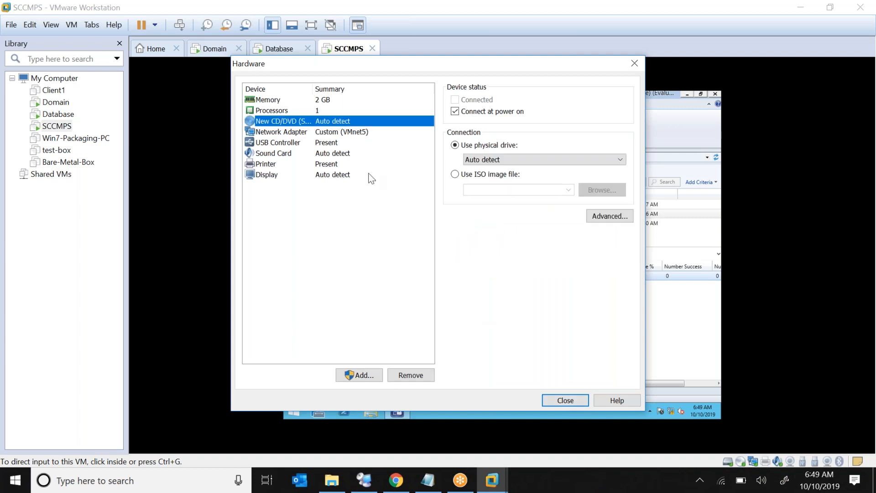
click(412, 372)
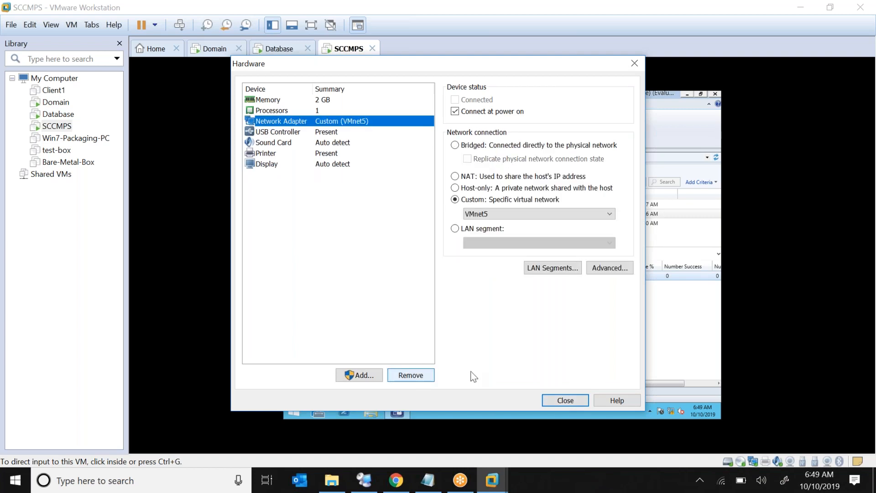
click(566, 401)
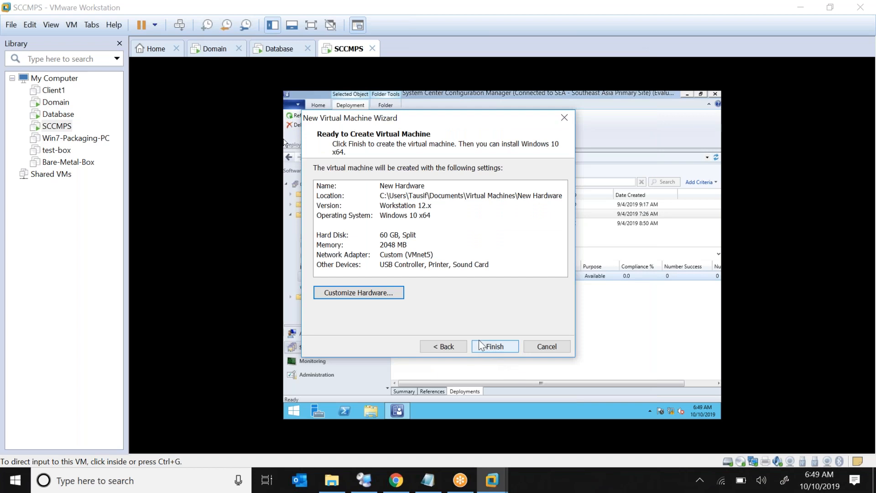
Create the New Hardware VM, confirm SCCMPS's adapter is Custom (VMnet5), then open New Hardware.
click(485, 347)
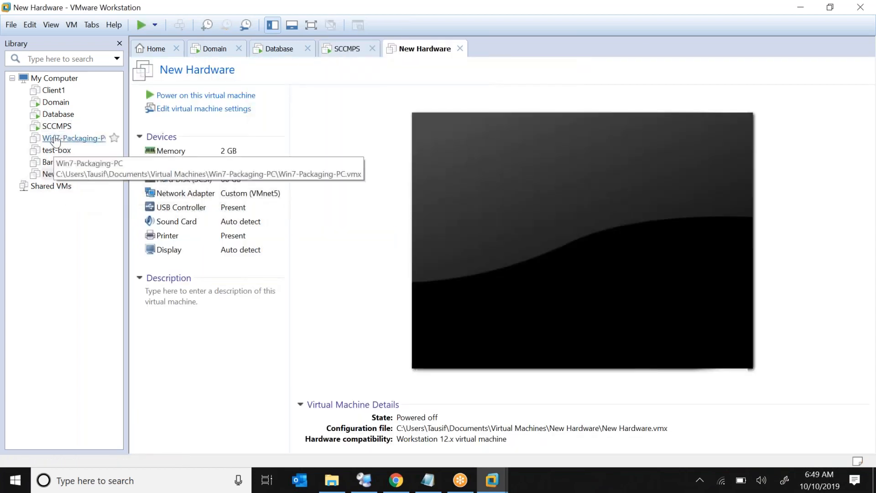
click(55, 126)
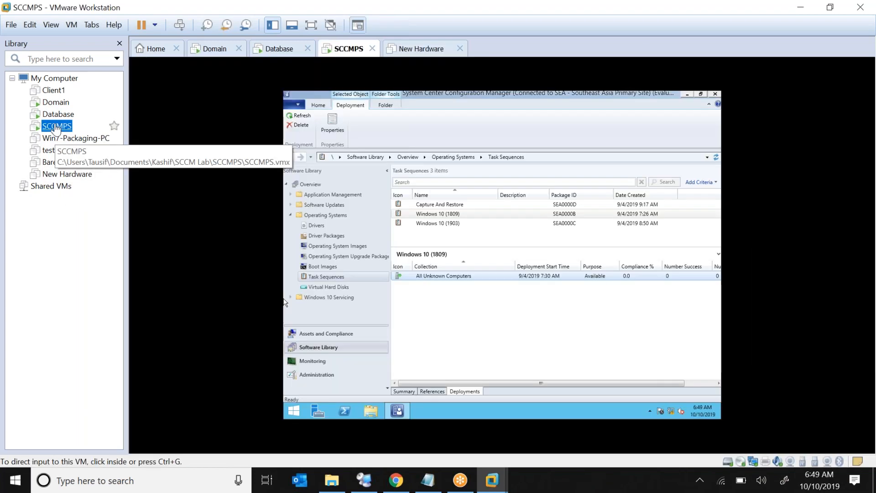
right_click(55, 126)
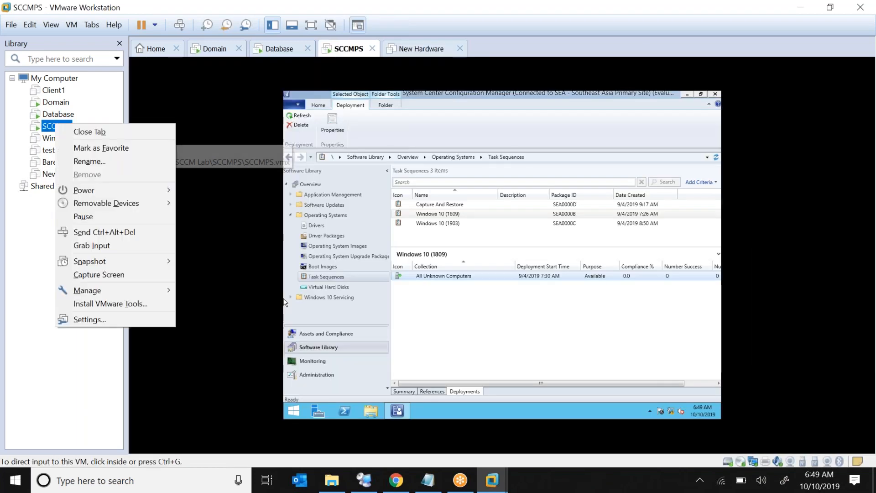
click(141, 323)
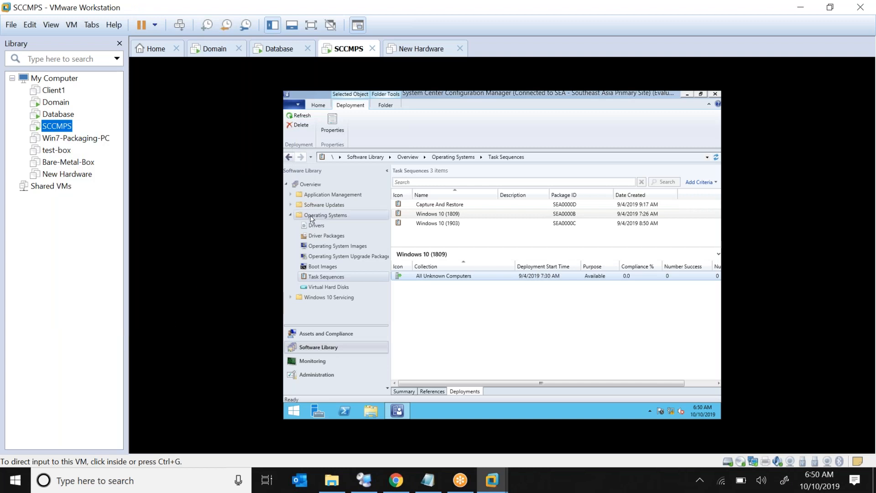
click(270, 137)
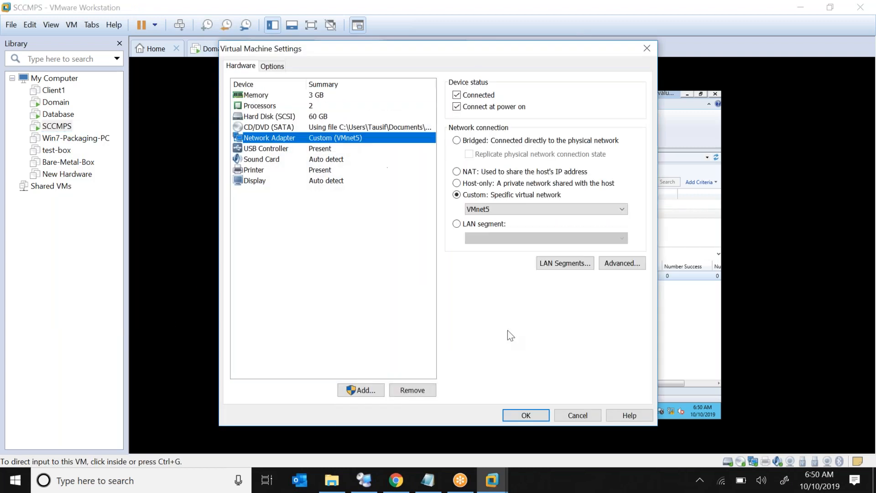
click(528, 415)
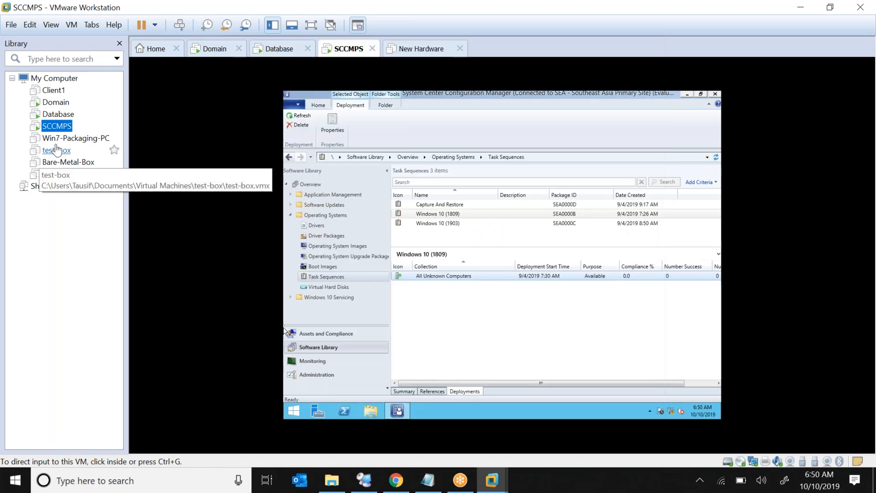
click(78, 181)
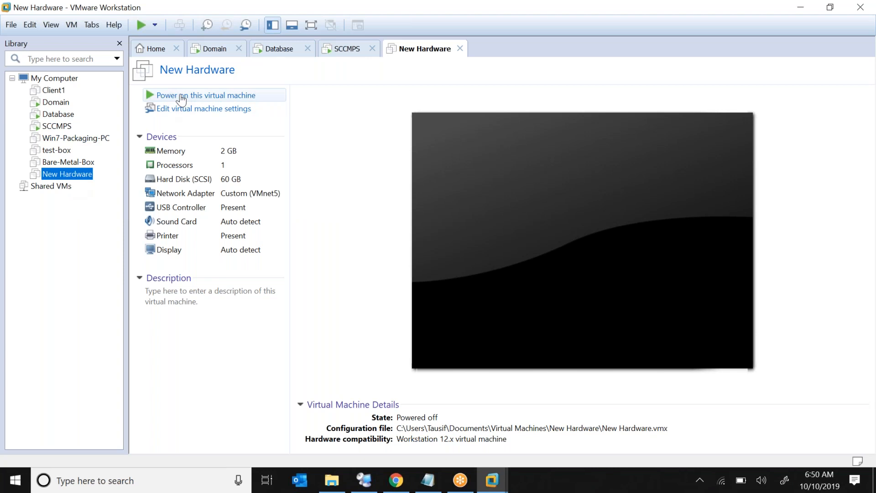
Power on New Hardware and watch it PXE-boot from 192.168.238.150 to 'Operating System not found'.
click(182, 96)
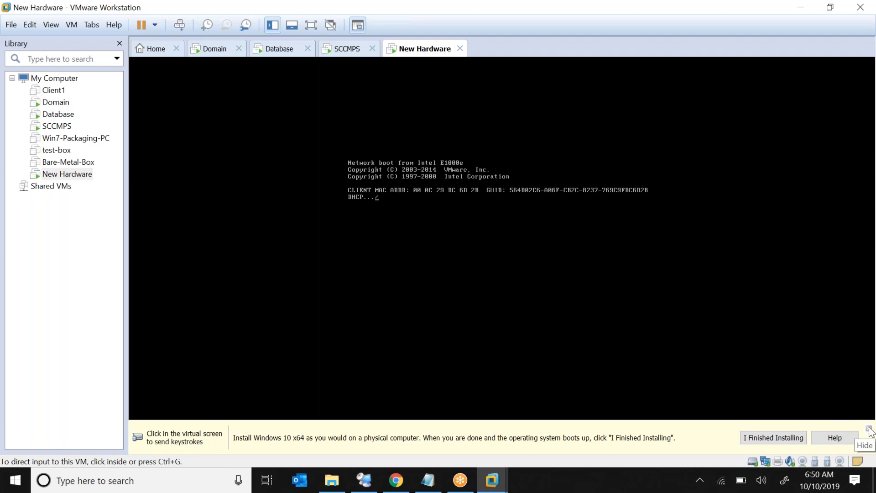
click(869, 429)
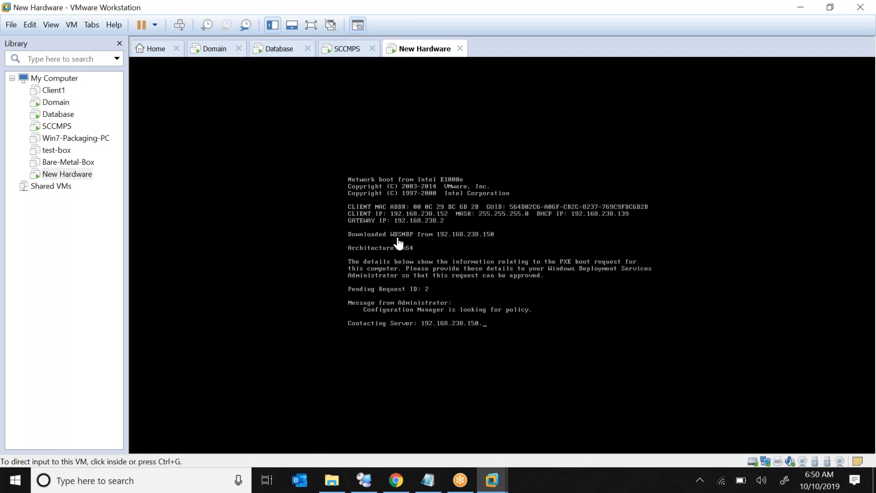
click(500, 323)
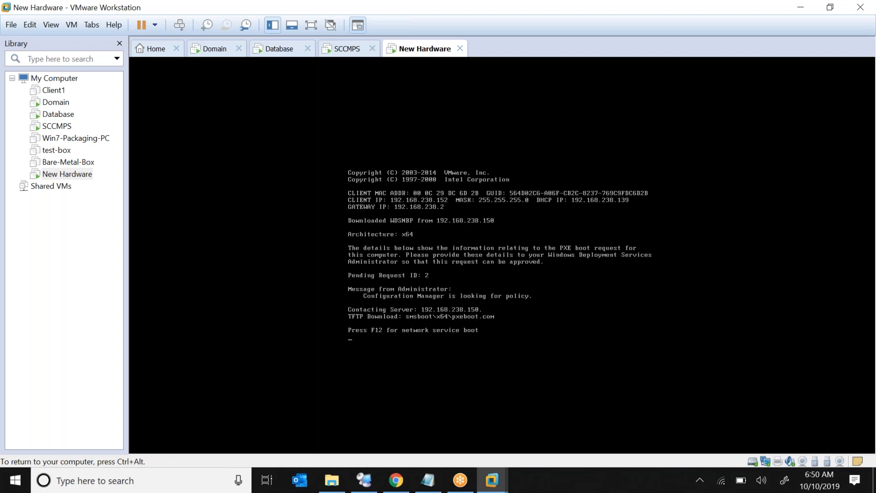
key(ctrl+alt)
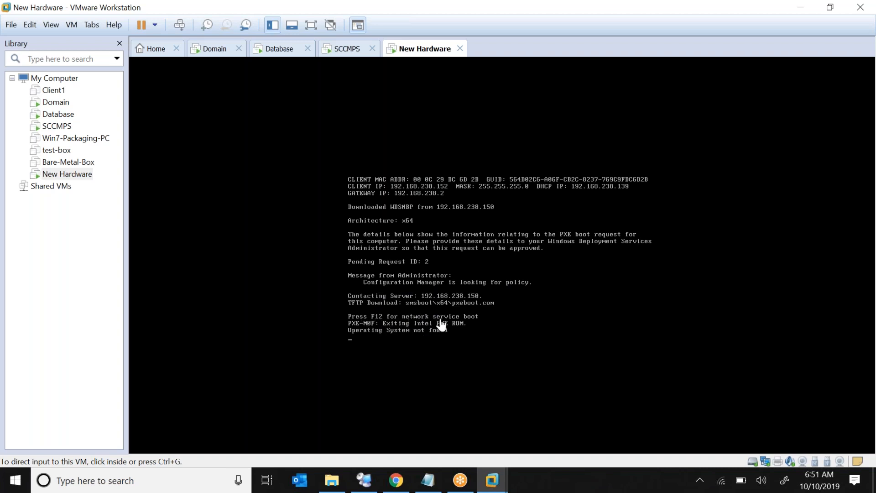
Retry the network boot and accept the network service boot with F12 to reach Windows Boot Manager.
click(412, 315)
key(Return)
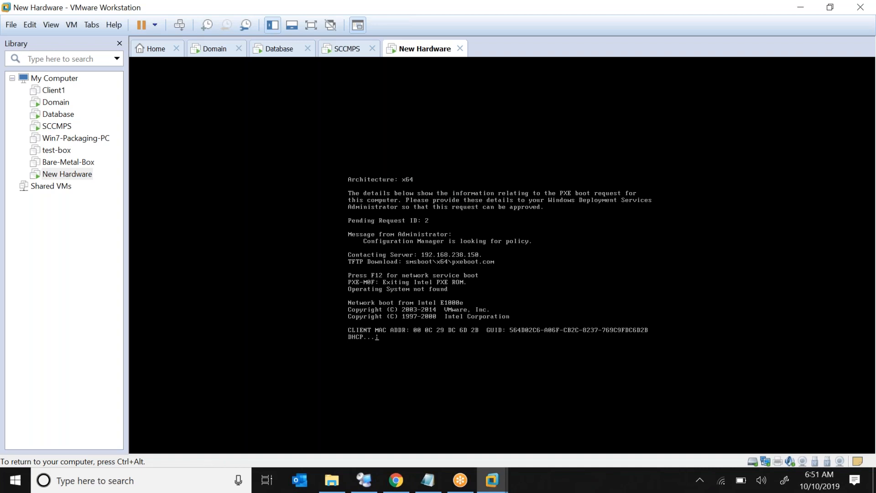
key(XF86MonBrightnessUp)
key(XF86MonBrightnessUp)
key(XF86MonBrightnessUp)
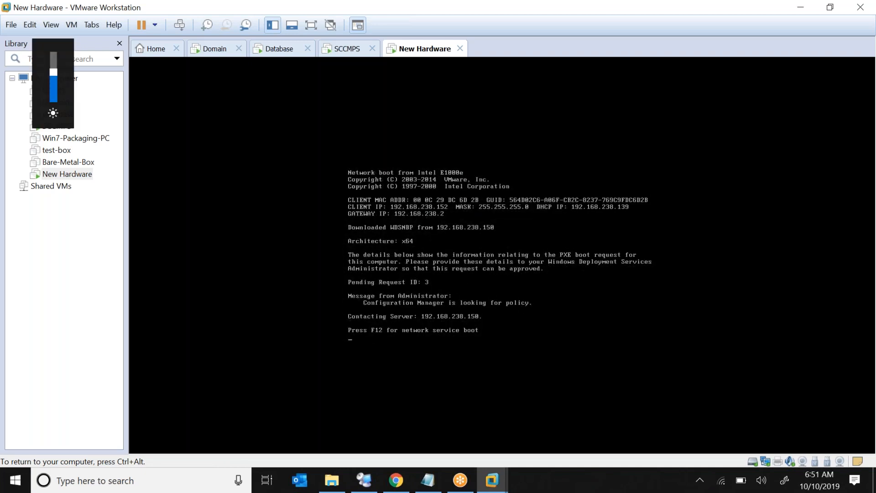
key(F12)
key(F12)
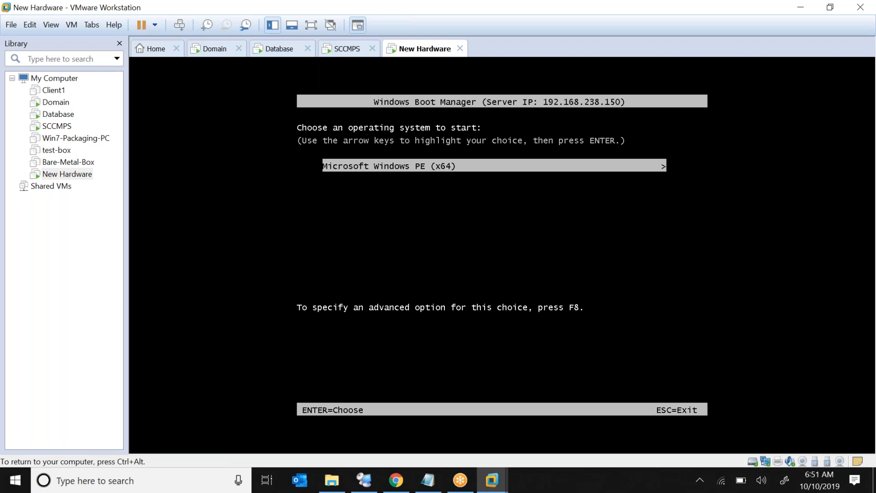
Boot Microsoft Windows PE (x64) and wait for the Task Sequence Wizard's media password prompt.
key(Return)
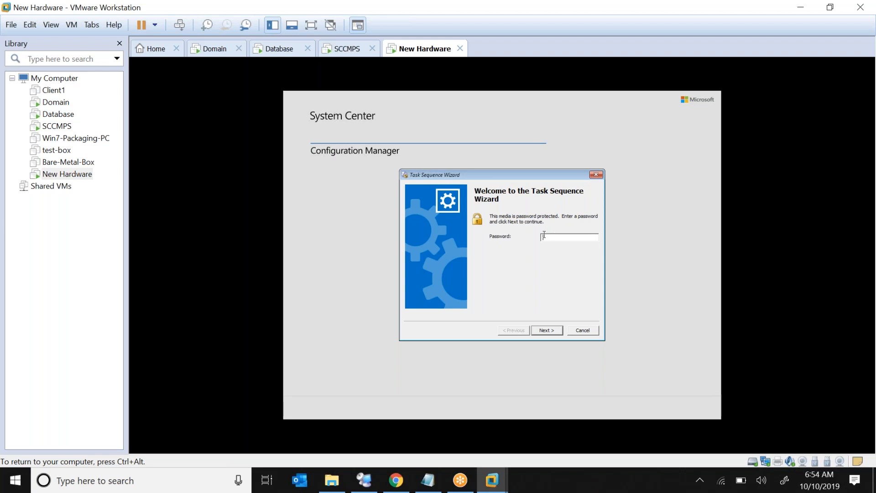
Enter the task sequence media password in the wizard and continue.
click(230, 176)
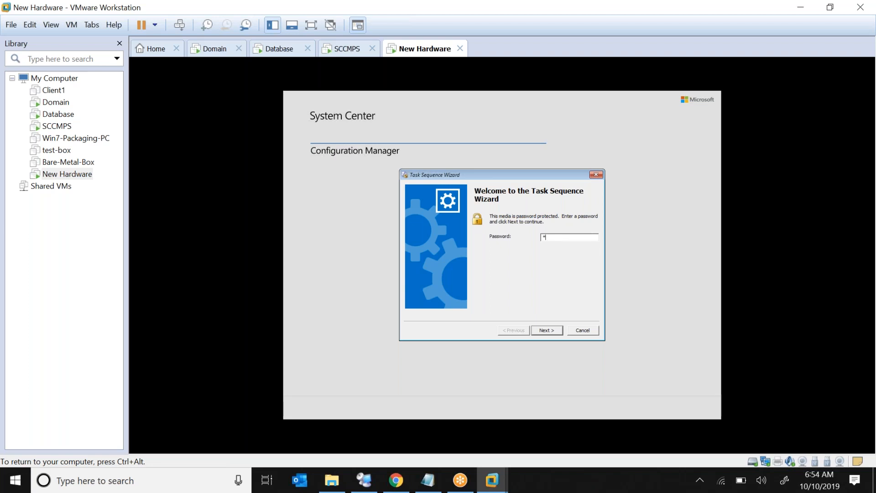
text(sw0r)
click(542, 331)
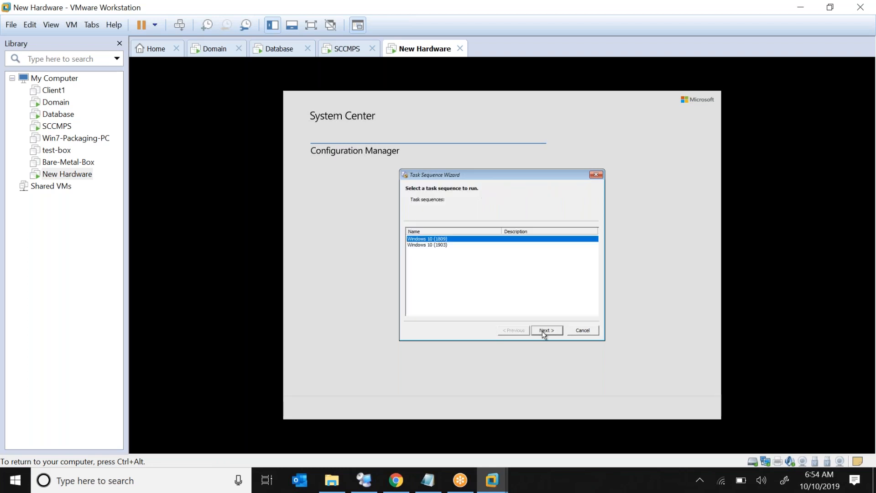
Select the Windows 10 (1809) task sequence rather than 1903 and run it.
click(440, 245)
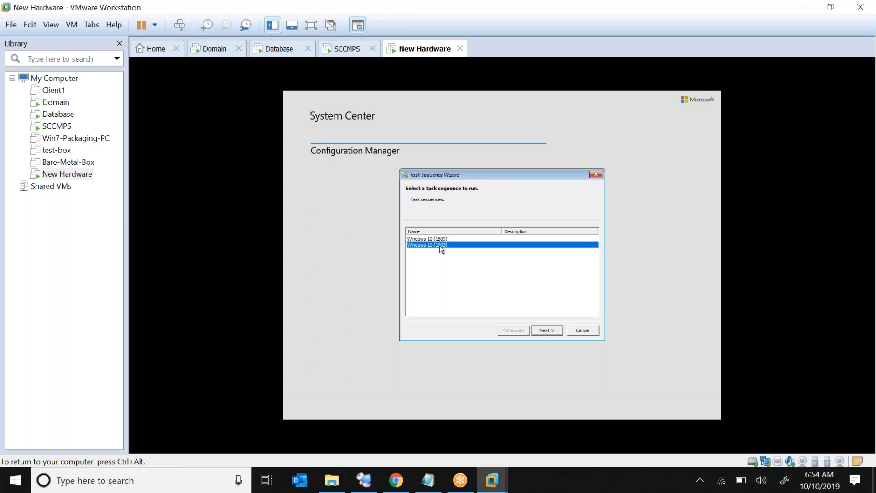
click(448, 239)
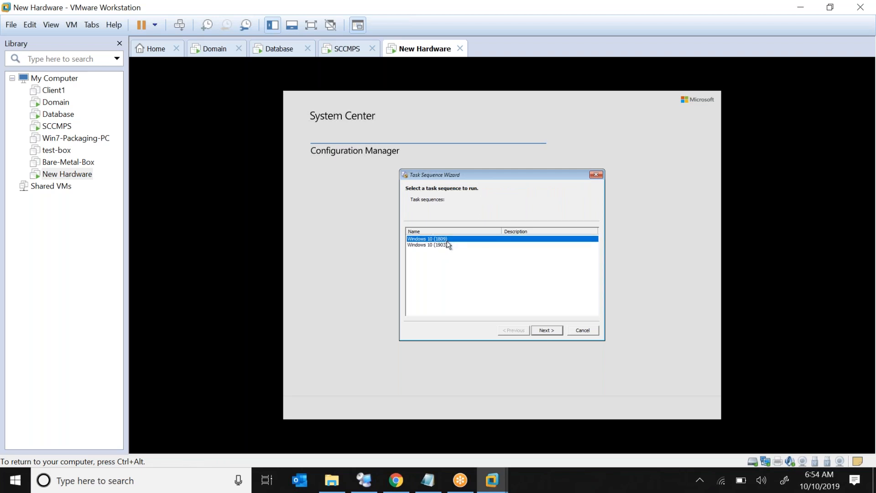
click(447, 246)
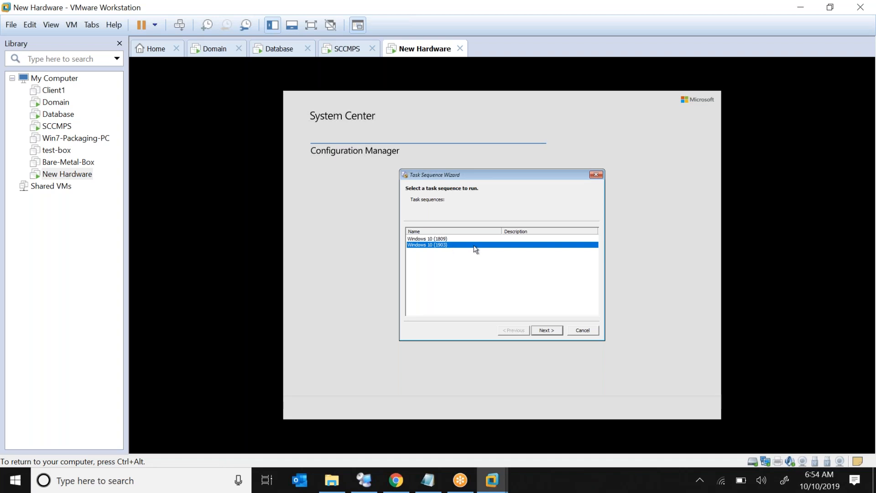
click(450, 239)
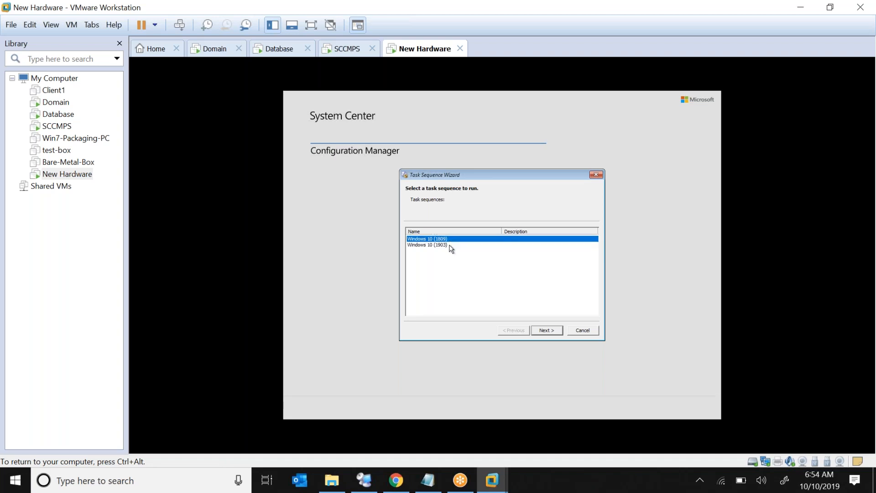
click(450, 246)
click(455, 239)
click(552, 335)
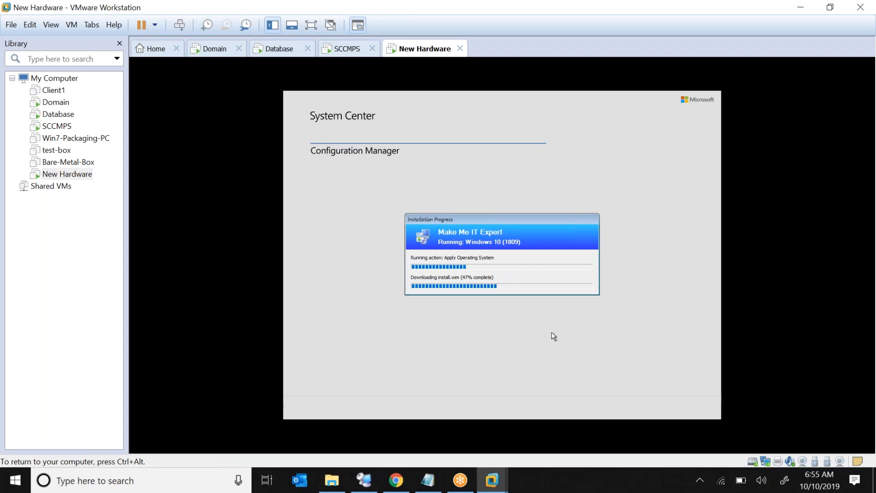
Switch to the SCCMPS server VM while New Hardware downloads install.wim.
click(54, 129)
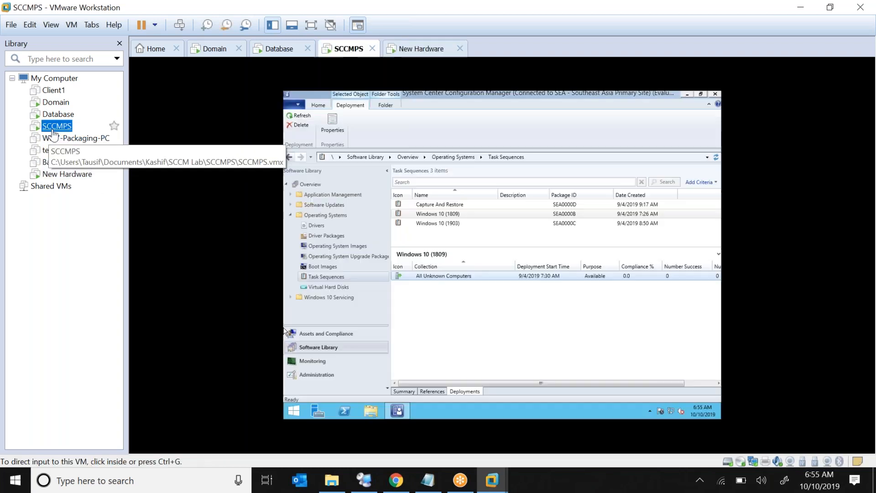
Open the Windows 10 (1809) task sequence and view its Windows PE, disk partition and Apply Operating System steps.
click(457, 213)
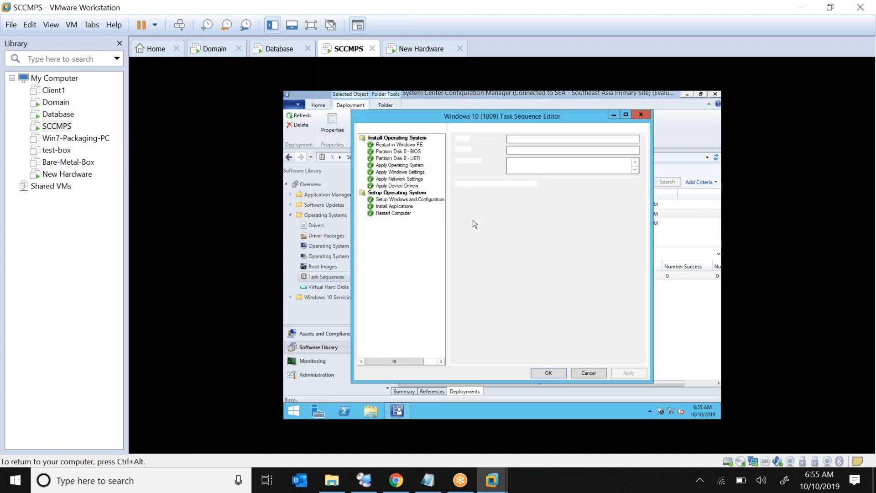
click(398, 145)
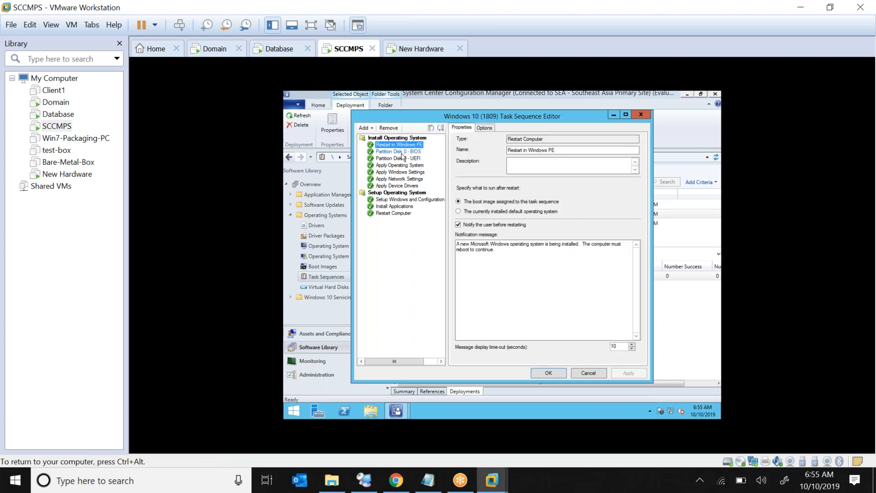
click(402, 152)
click(403, 159)
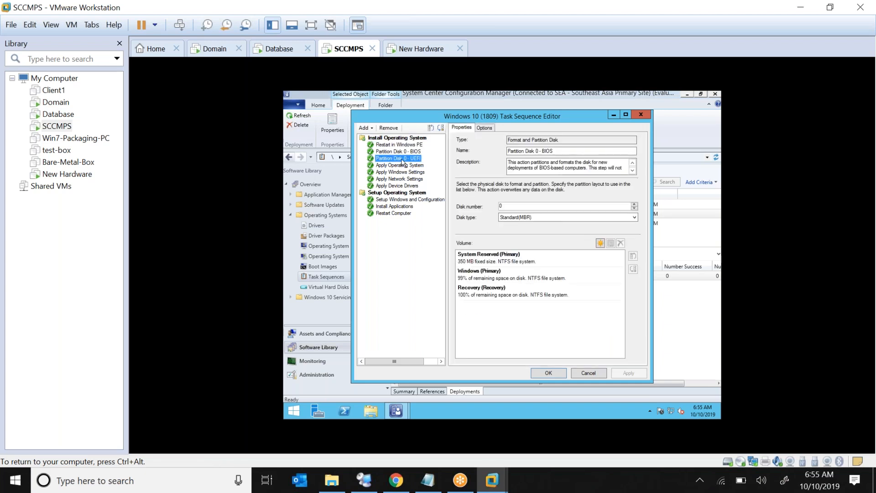
click(403, 165)
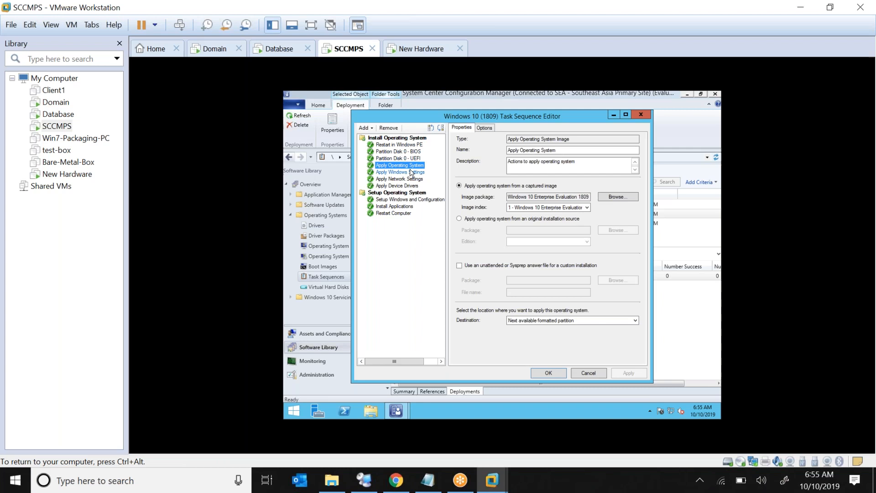
Inspect Apply Windows Settings, the lab.com domain join, Apply Device Drivers and Setup Windows and Configuration.
click(408, 173)
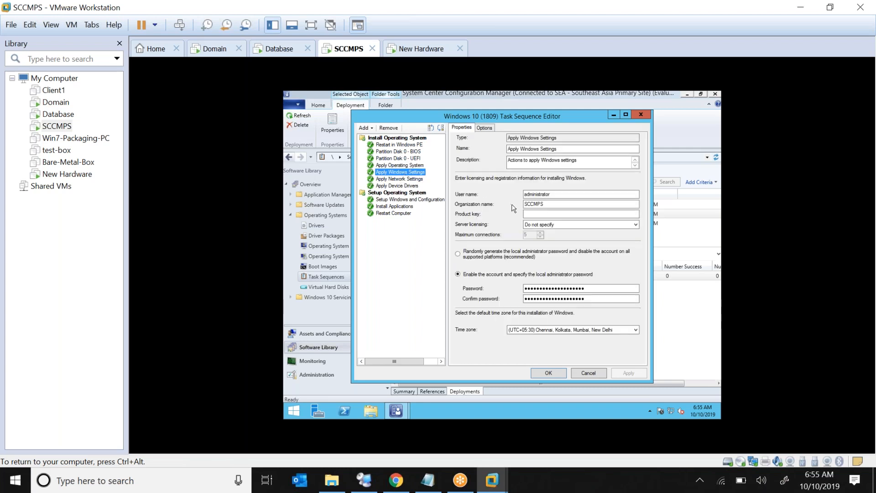
double_click(539, 194)
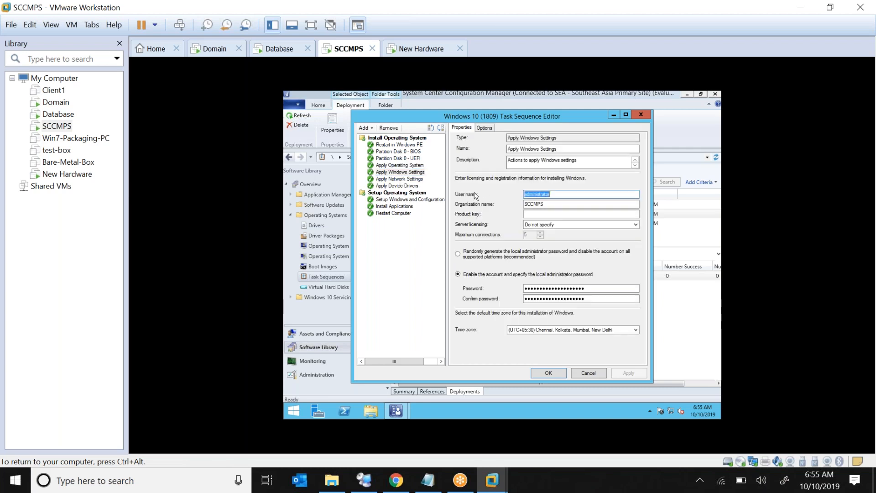
click(400, 179)
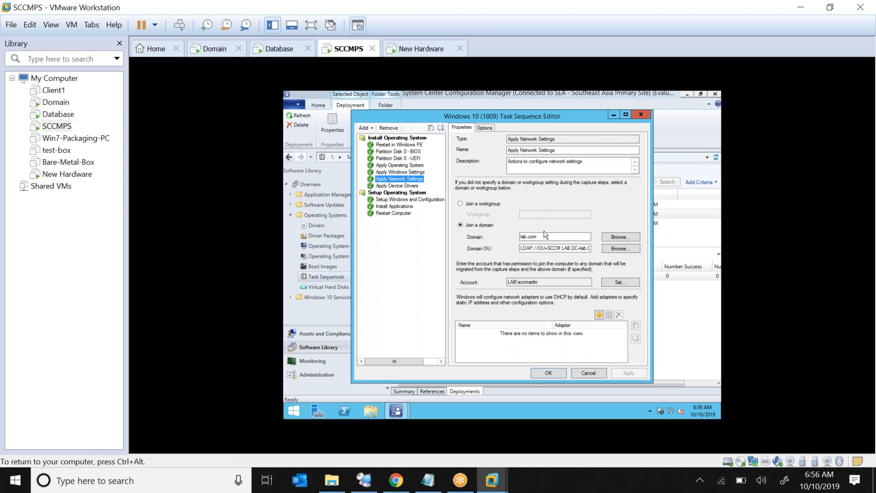
click(537, 237)
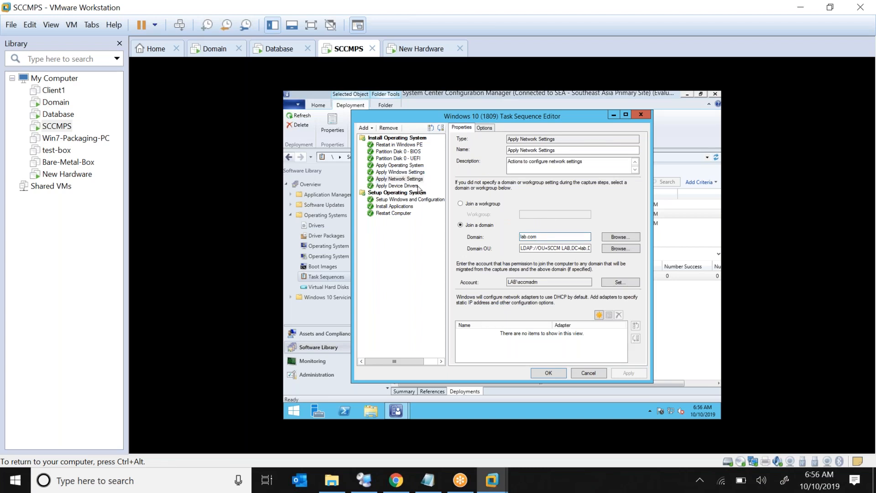
click(398, 179)
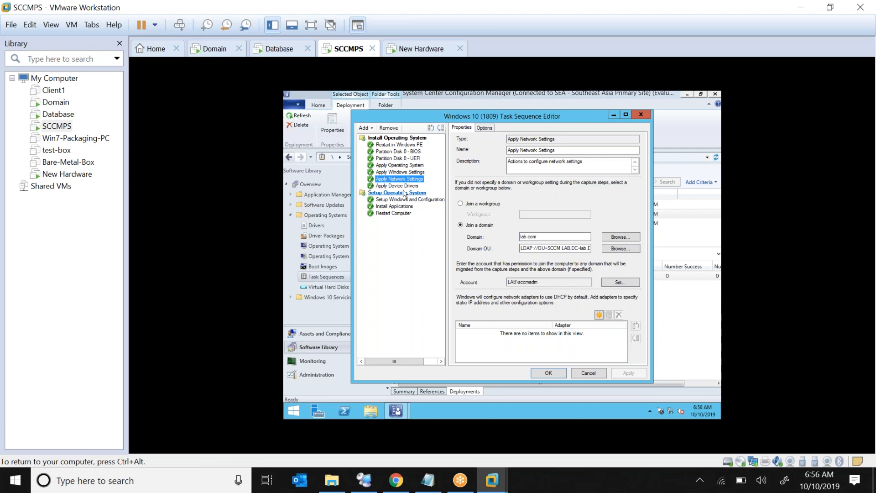
click(397, 186)
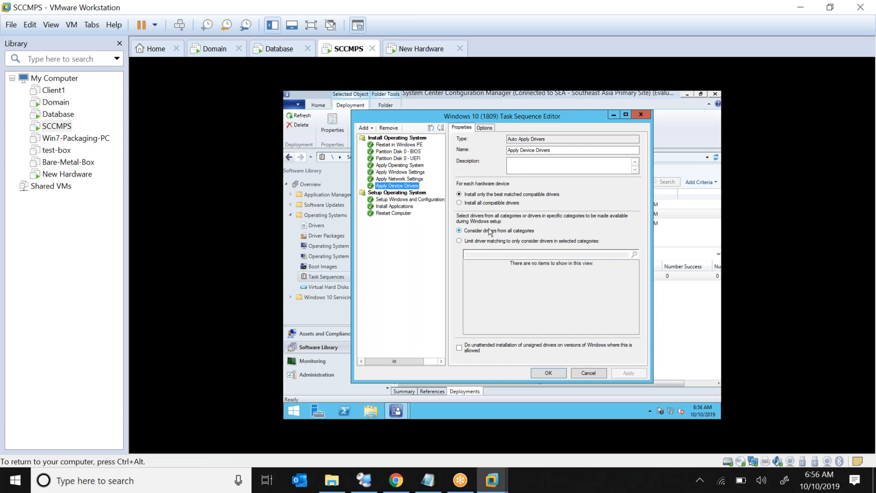
click(386, 203)
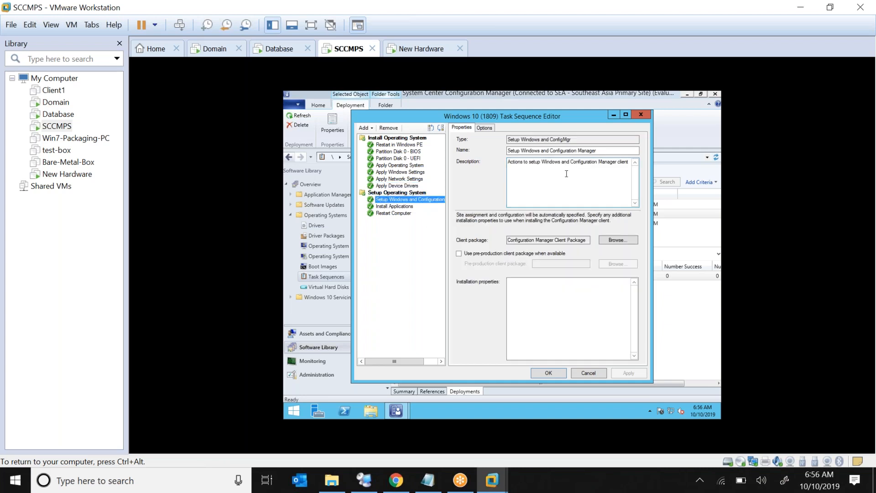
Review the client package, Install Applications and Restart Computer steps of the task sequence.
click(543, 240)
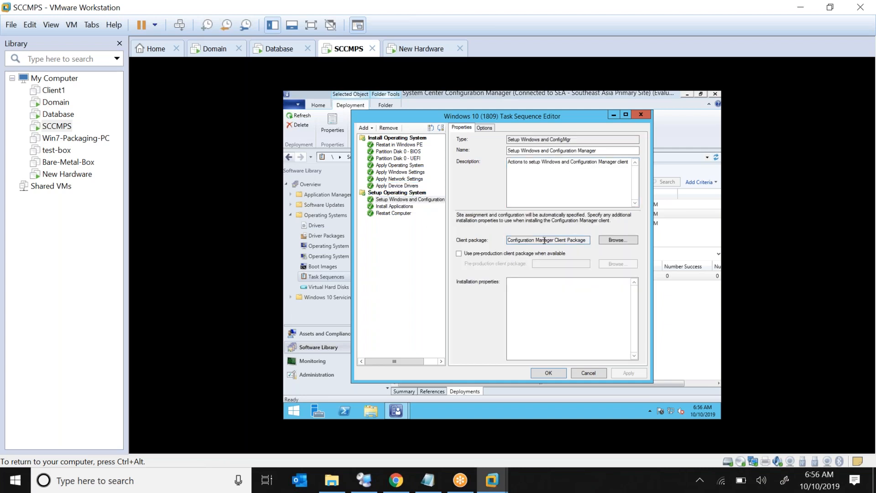
click(395, 206)
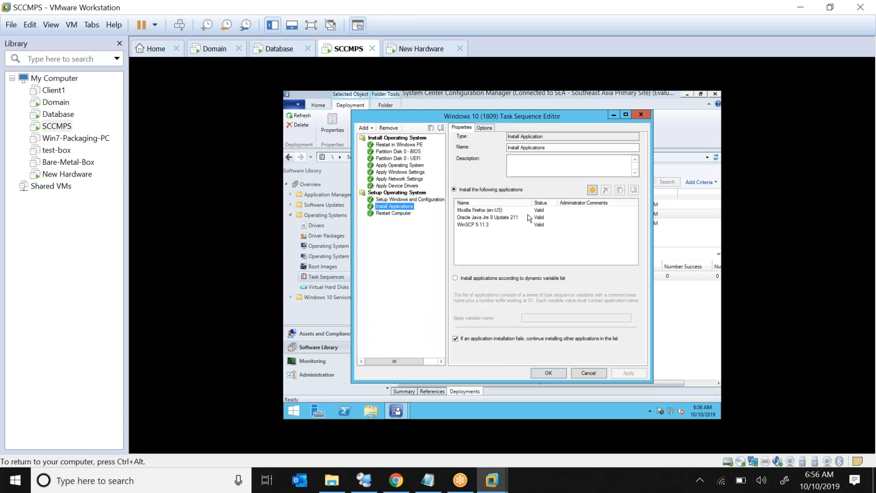
click(395, 214)
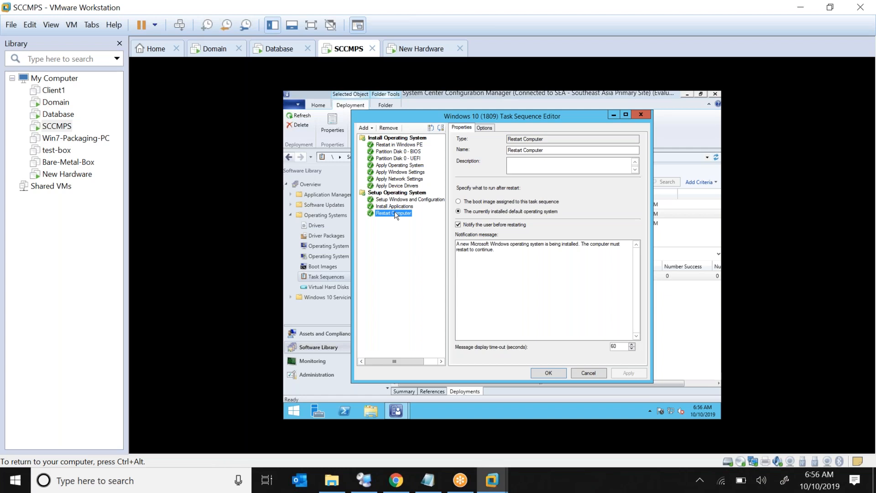
Close the Task Sequence Editor and view then dismiss the About Configuration Manager information.
click(643, 116)
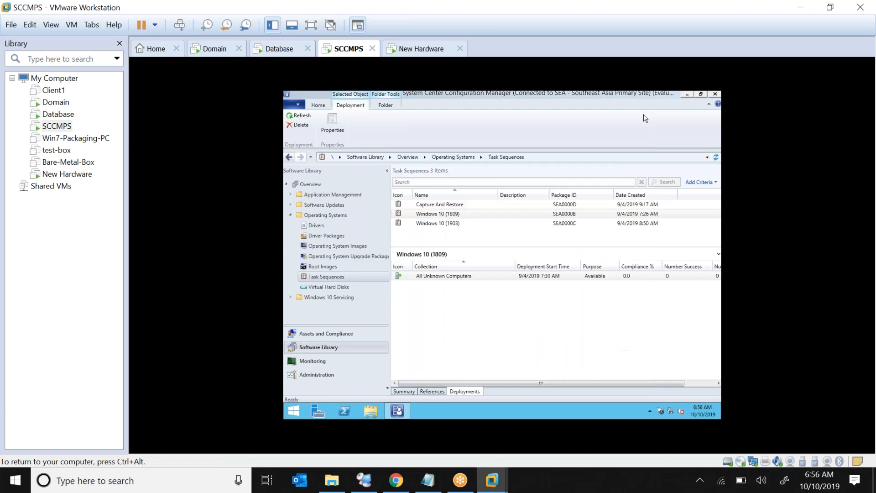
click(295, 107)
click(350, 179)
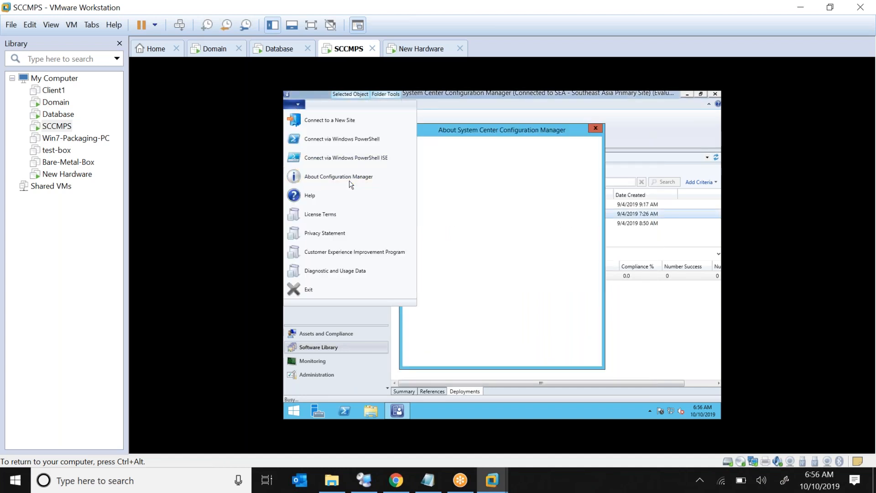
click(596, 128)
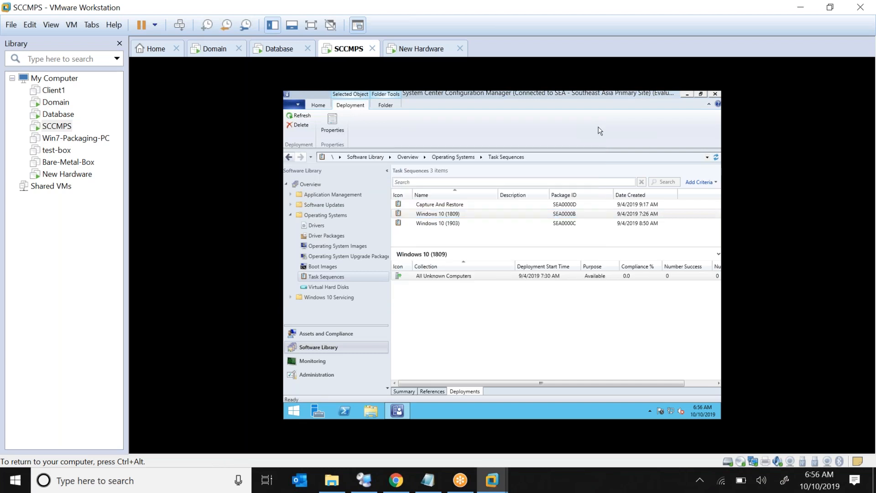
Switch to the New Hardware VM and watch it apply image 1 from install.wim to C:.
click(87, 173)
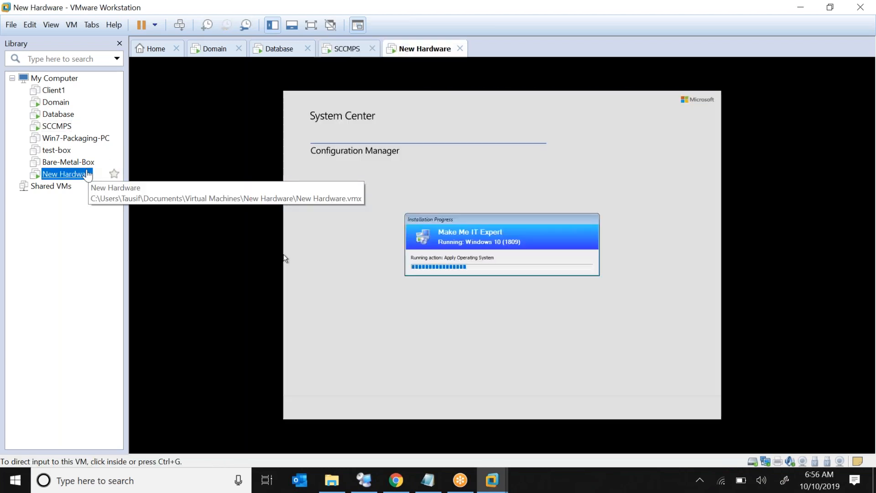
click(339, 229)
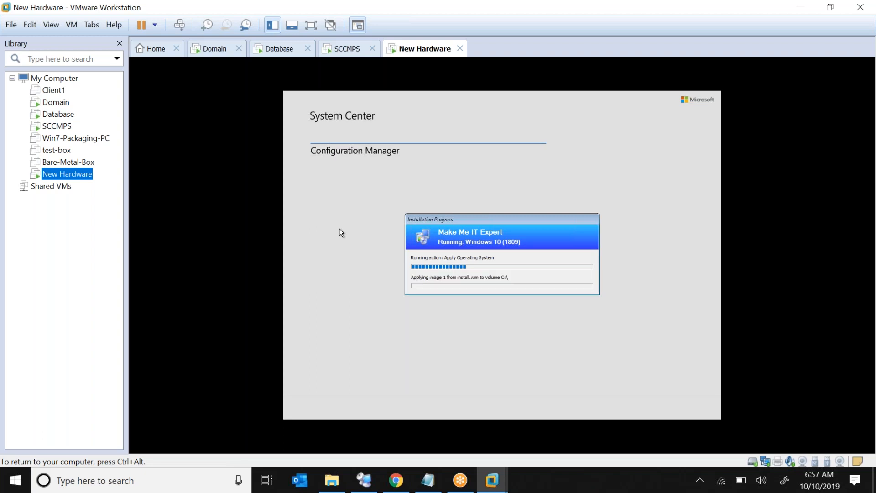
click(507, 220)
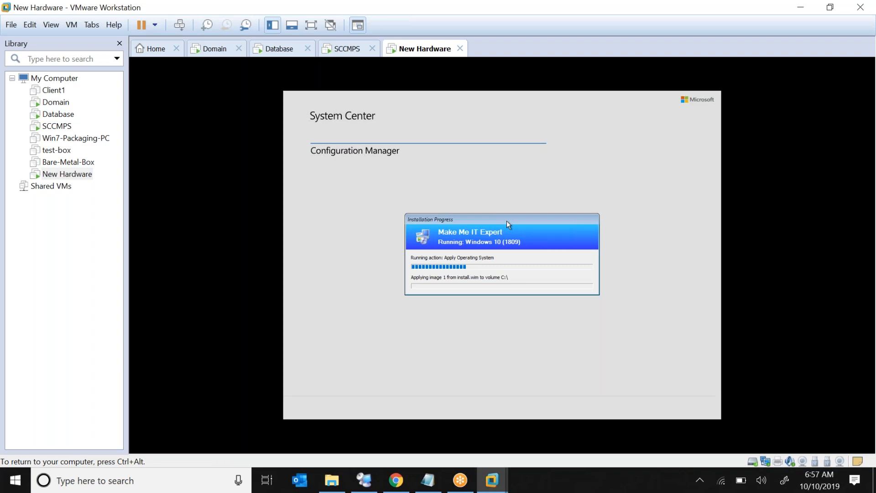
Open a WinPE command prompt with F8, arrange it above the progress window, and run cd\ and cls.
key(F8)
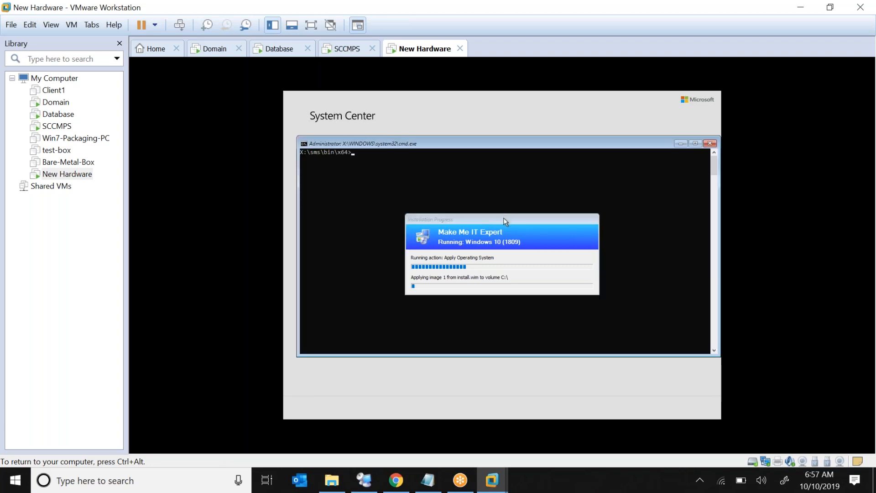
drag(506, 221, 492, 350)
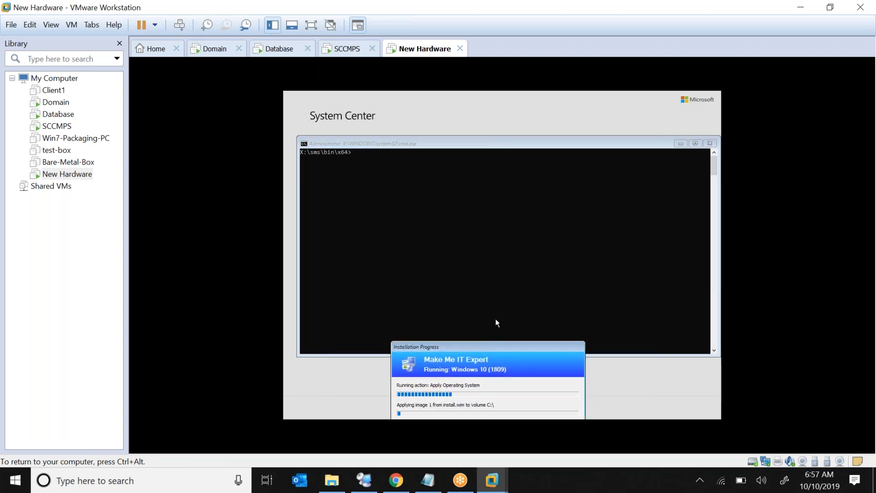
drag(487, 145, 473, 115)
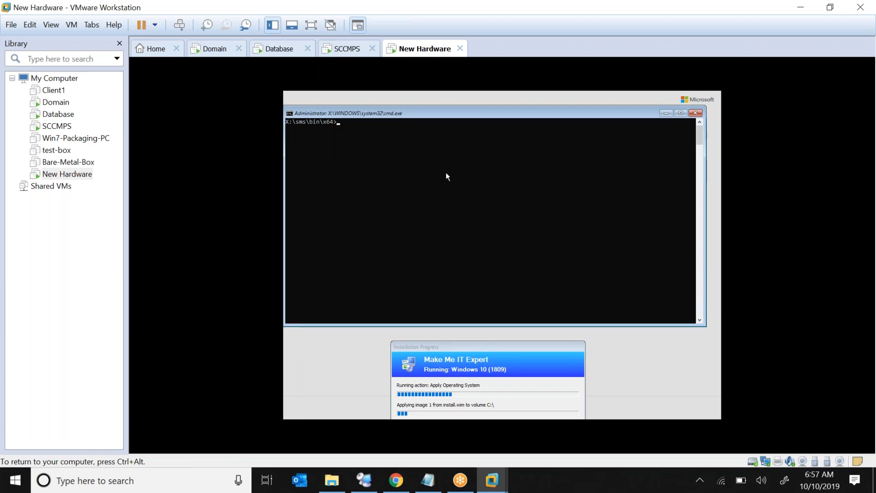
text(cd)
text(cls)
key(Return)
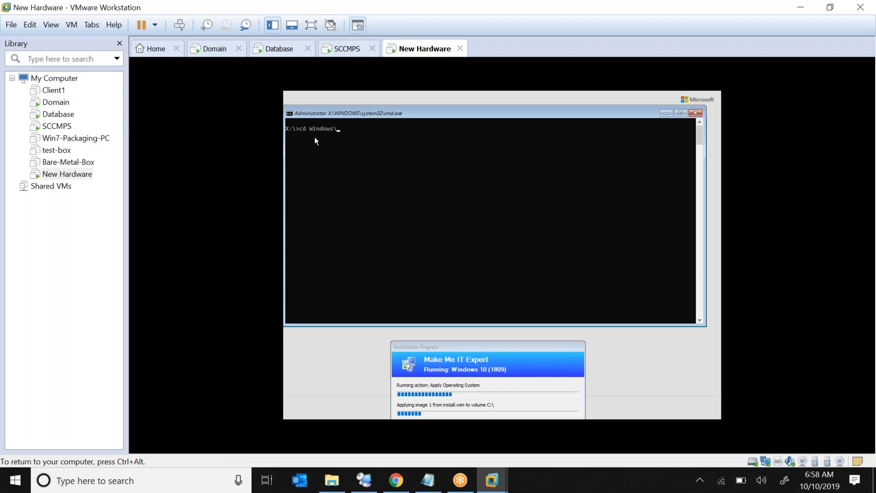
Change into Windows\temp\SMSTSLog and open smsts.log with cmtrace.exe.
text(temp\SMSTSLog)
key(Return)
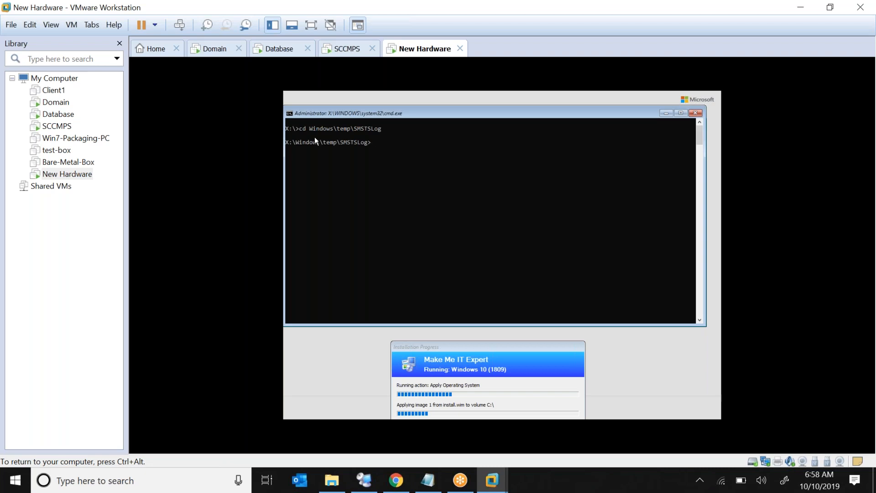
text(cmtrace.exe smsts.log)
key(Return)
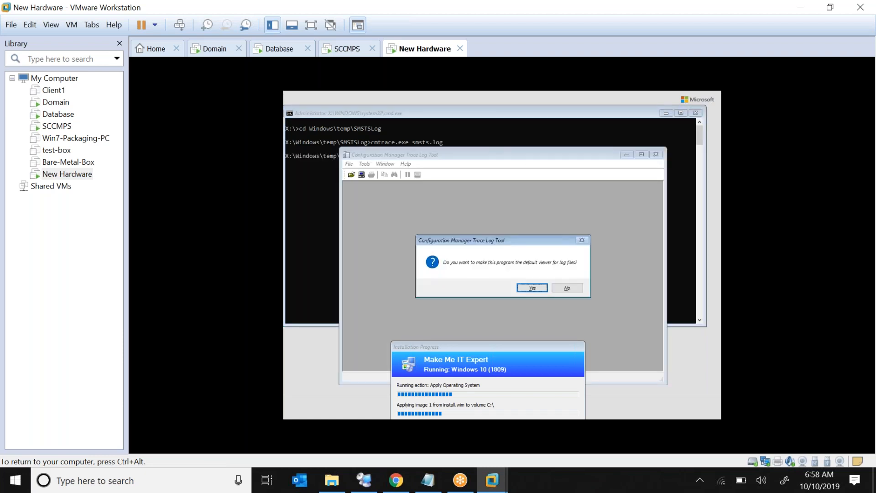
Accept the trace tool as default viewer, maximize it, and review the install.wim download entries.
click(529, 288)
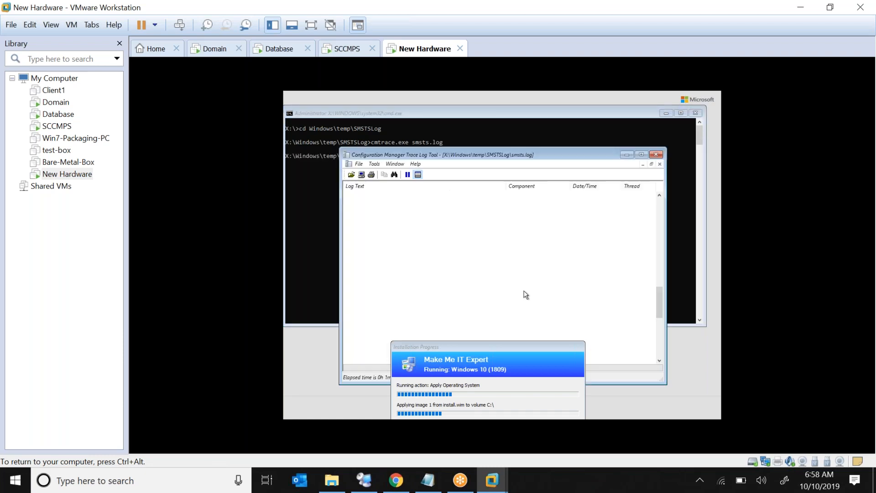
click(642, 154)
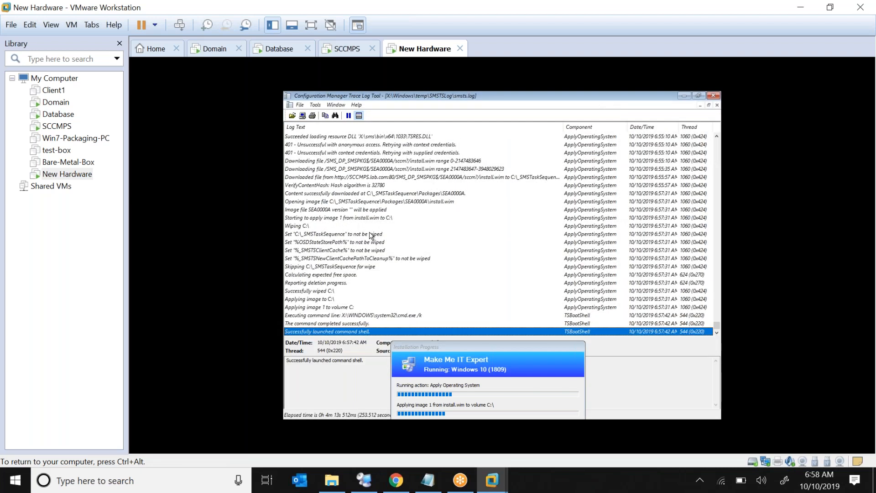
click(394, 169)
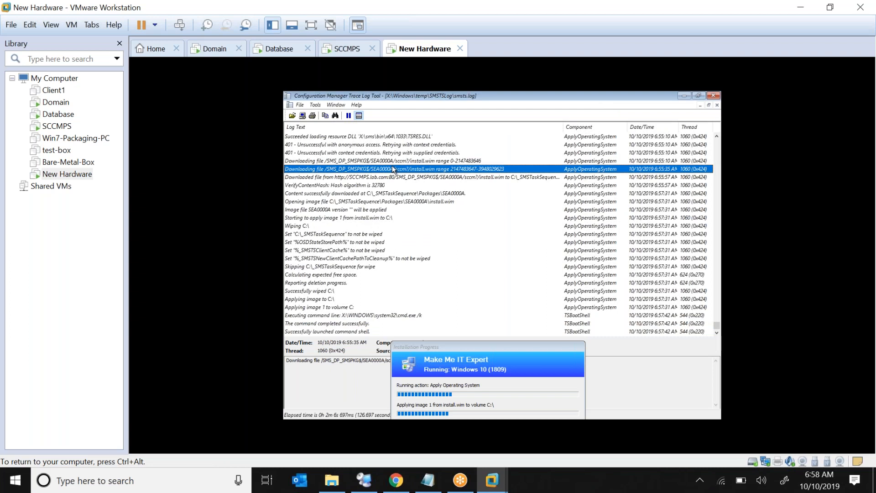
key(Up)
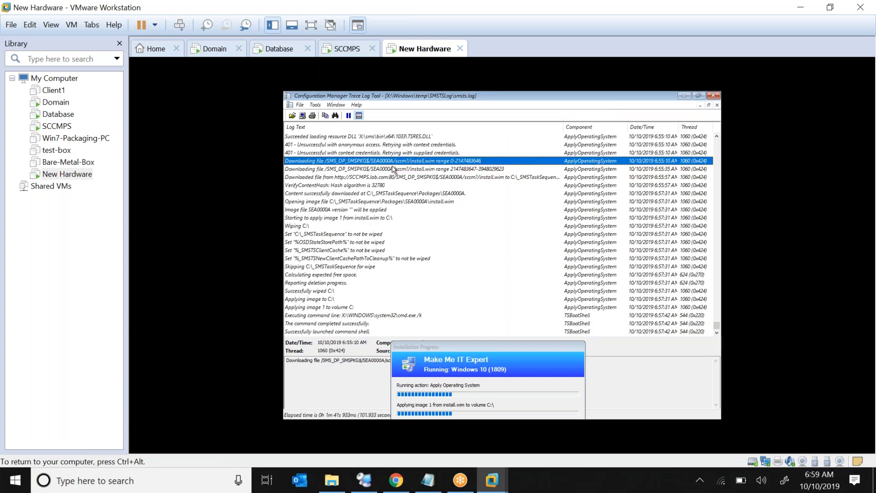
key(Down)
key(Down)
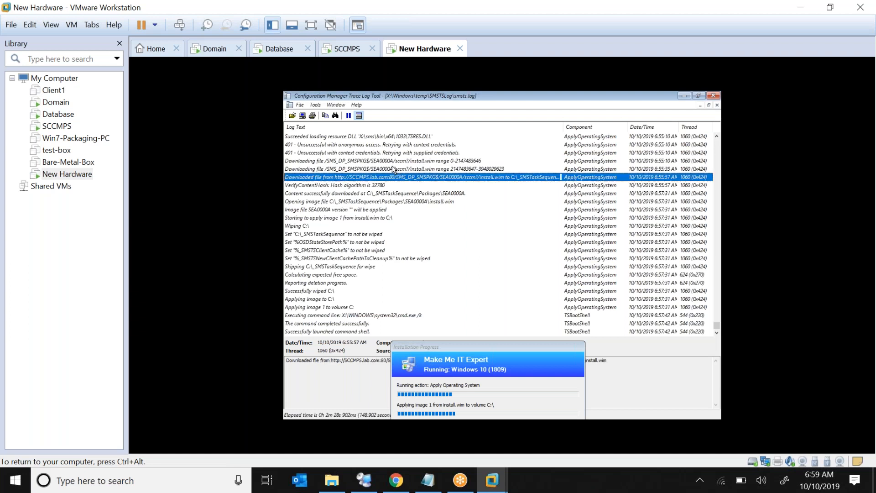
key(Down)
key(Down)
key(Down)
key(Down)
key(Down)
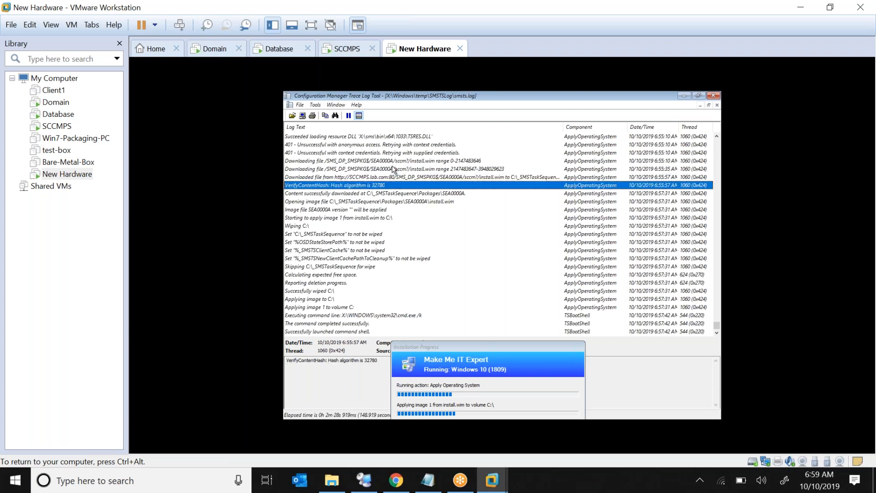
key(Down)
key(Down)
key(Down)
key(Down)
key(Down)
key(Down)
key(Up)
key(Up)
key(Up)
key(Up)
key(Up)
key(Up)
key(Up)
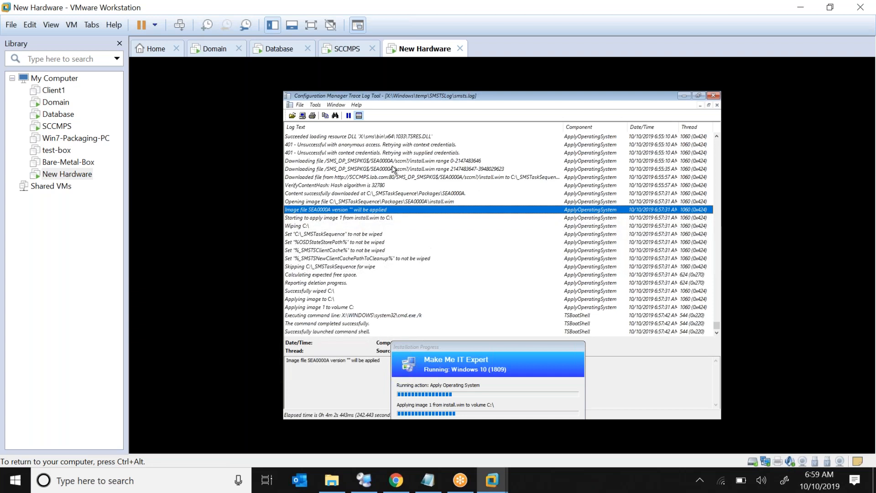
key(Down)
key(End)
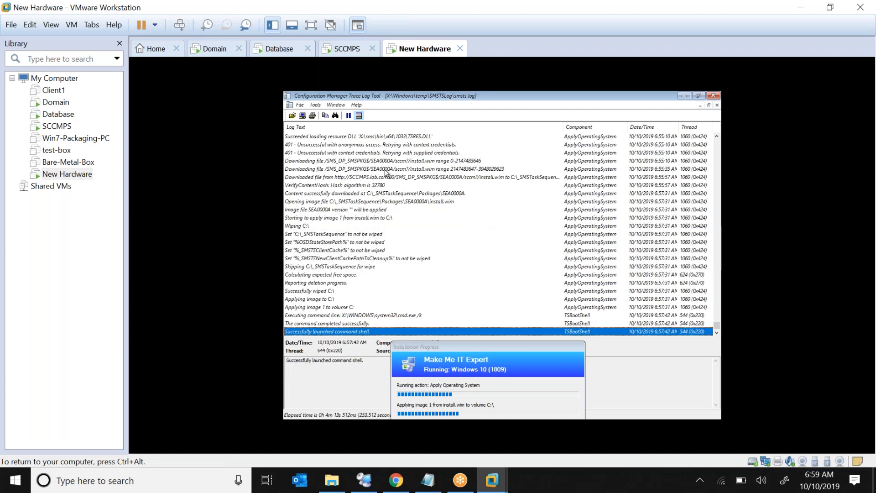
Review the cmd.exe, Wiping C:\, free-space and 'Applying image 1 to volume C:' entries.
click(312, 319)
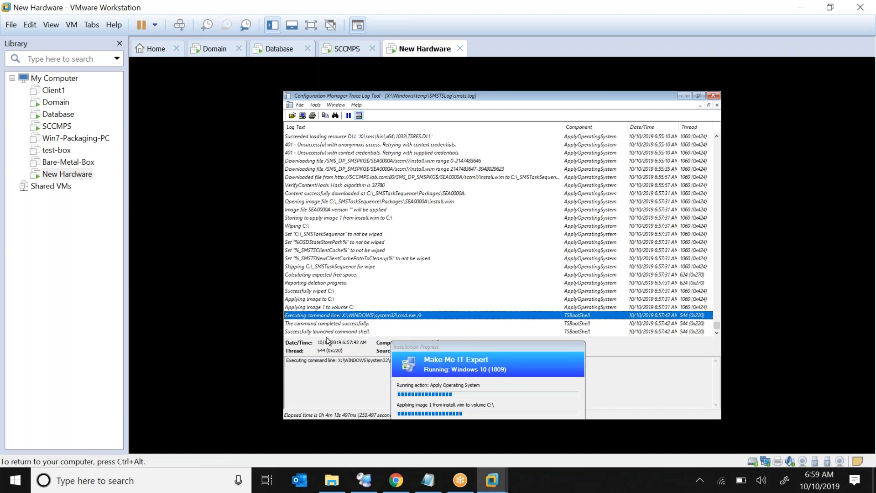
click(327, 218)
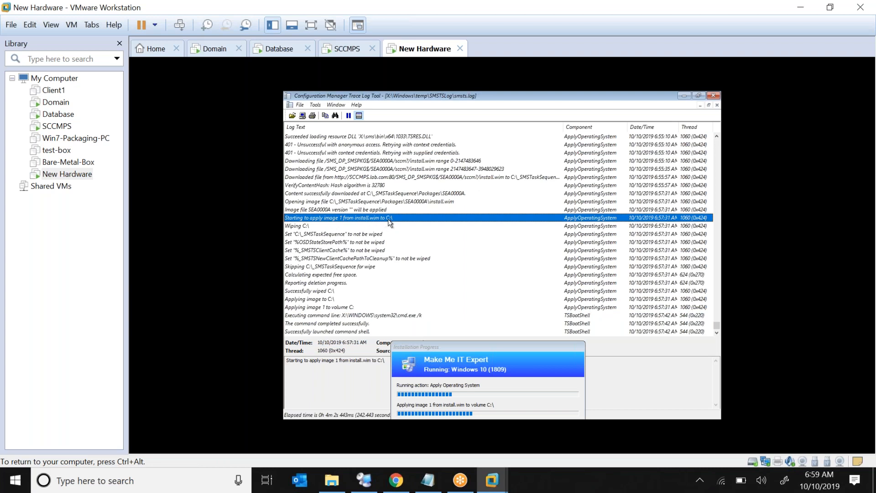
click(308, 227)
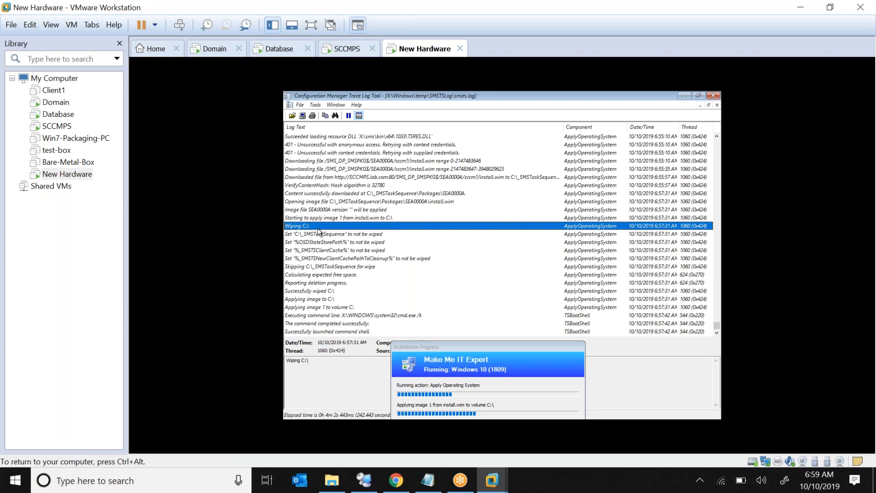
click(302, 275)
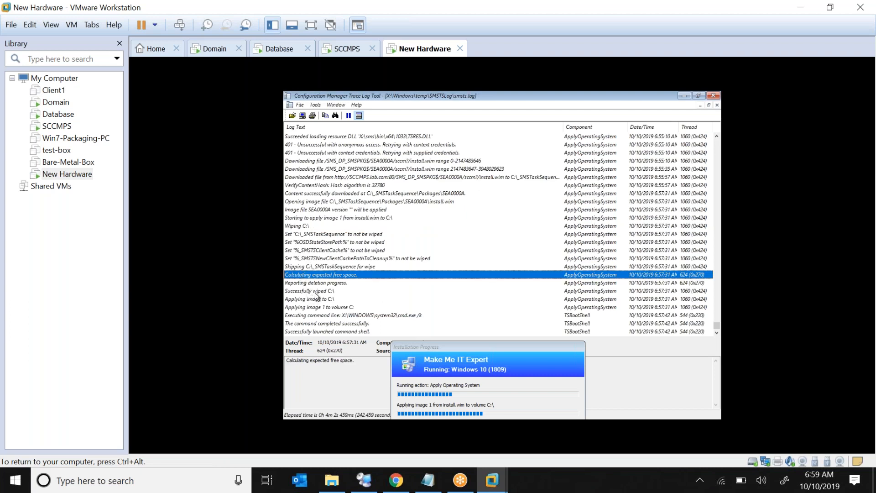
click(316, 293)
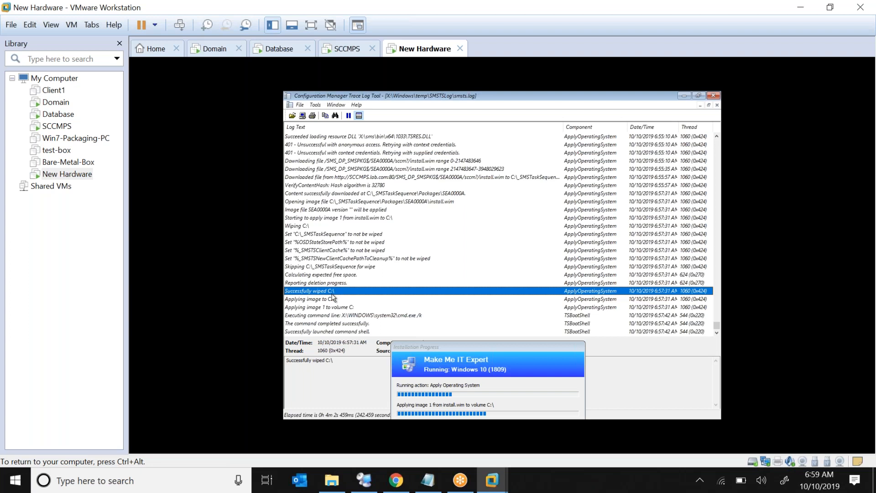
click(322, 301)
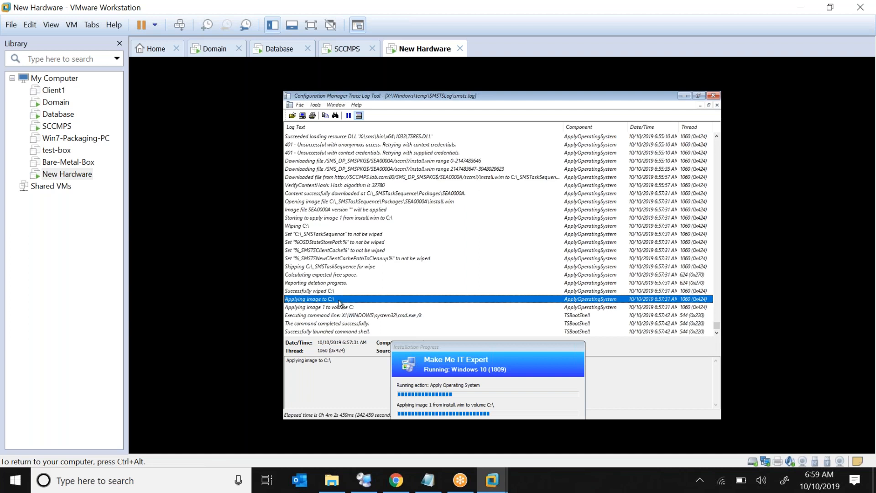
click(333, 309)
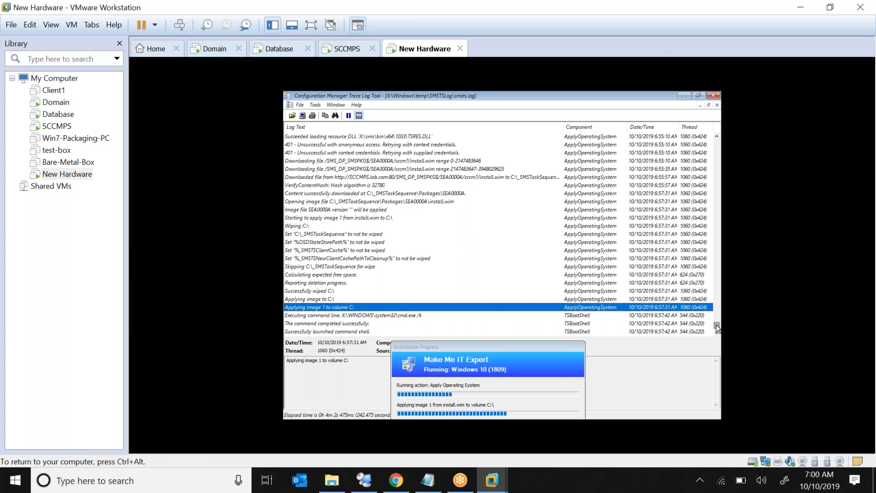
drag(718, 326, 716, 134)
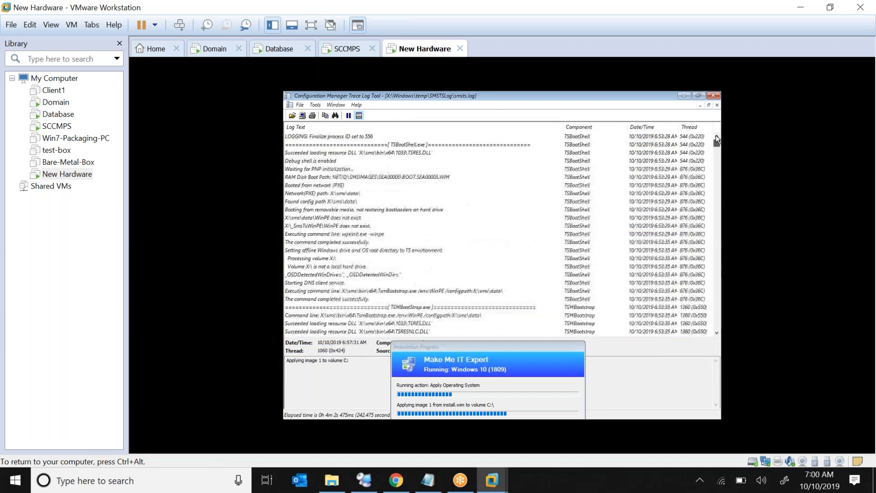
click(373, 234)
click(334, 187)
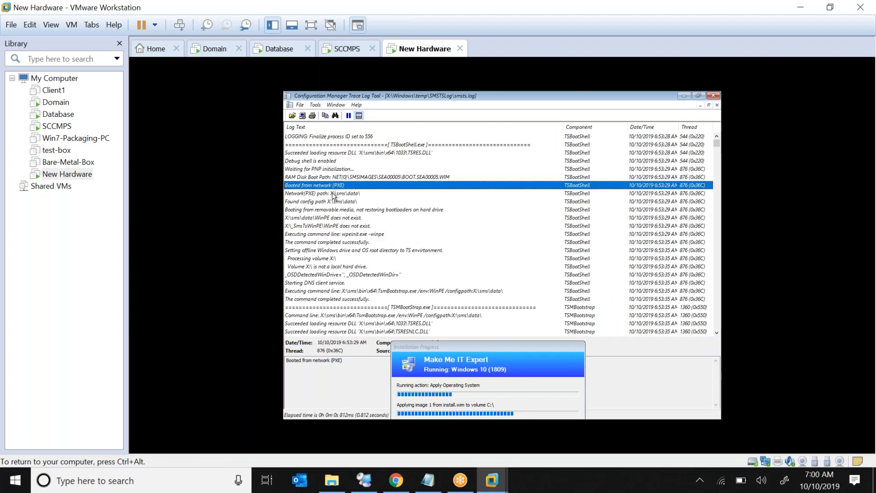
click(334, 194)
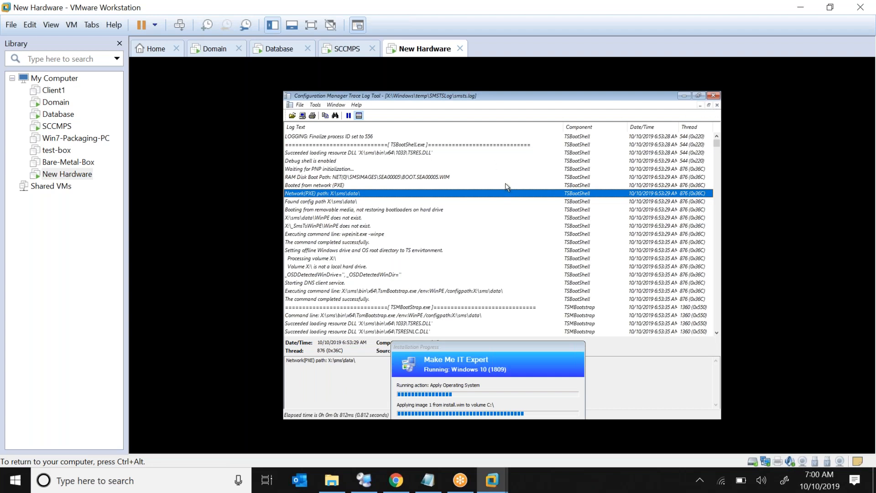
click(383, 185)
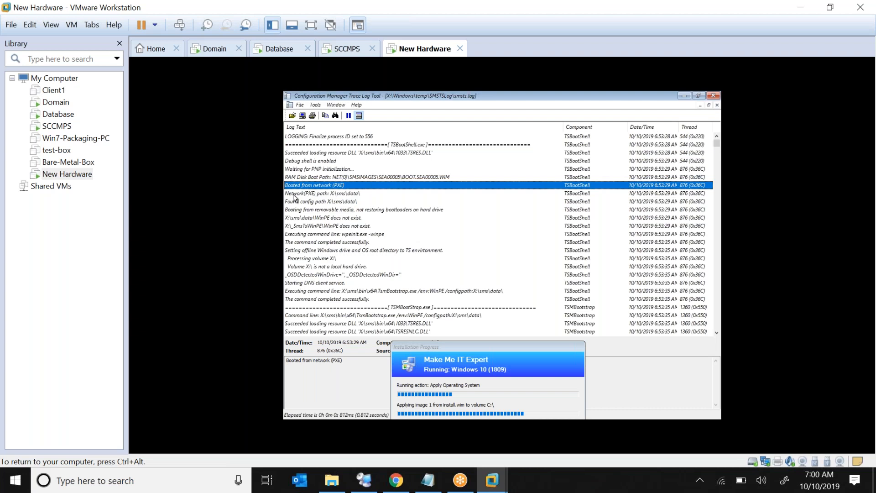
click(310, 195)
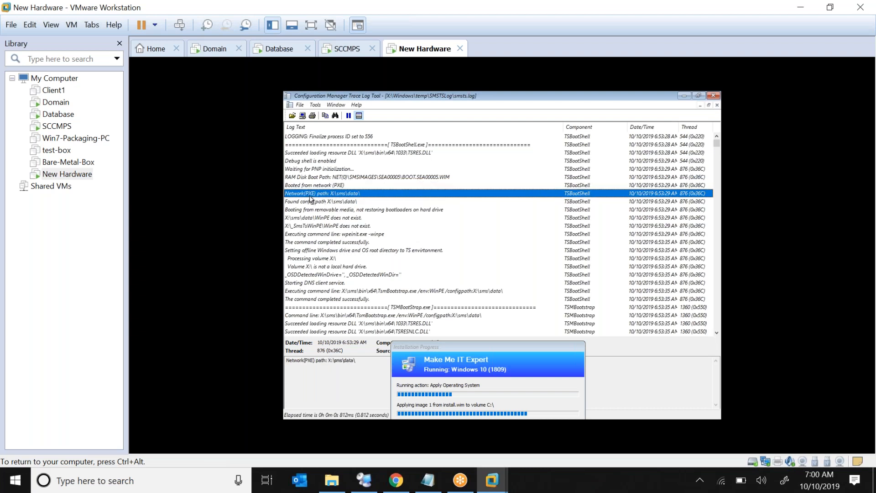
click(306, 204)
click(326, 212)
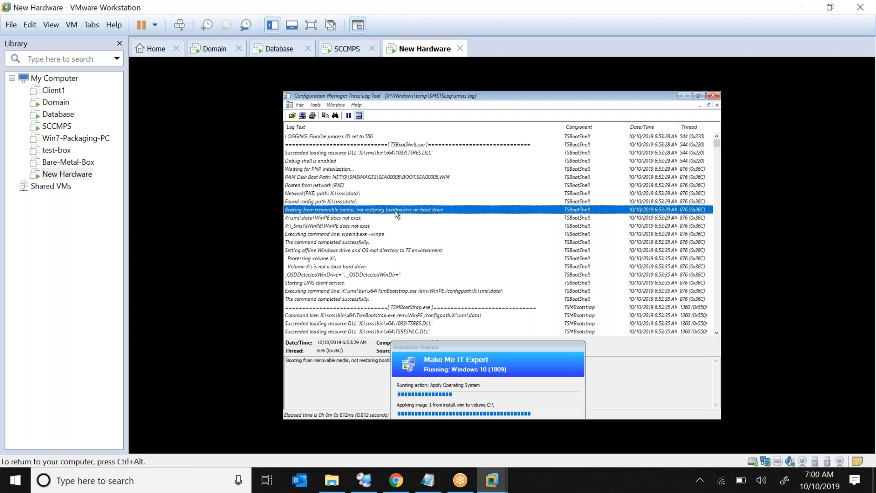
click(354, 268)
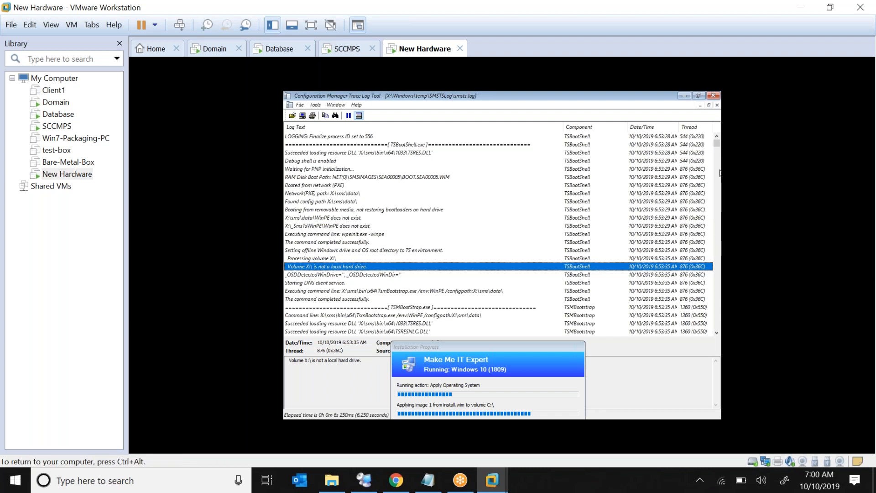
drag(718, 150, 698, 328)
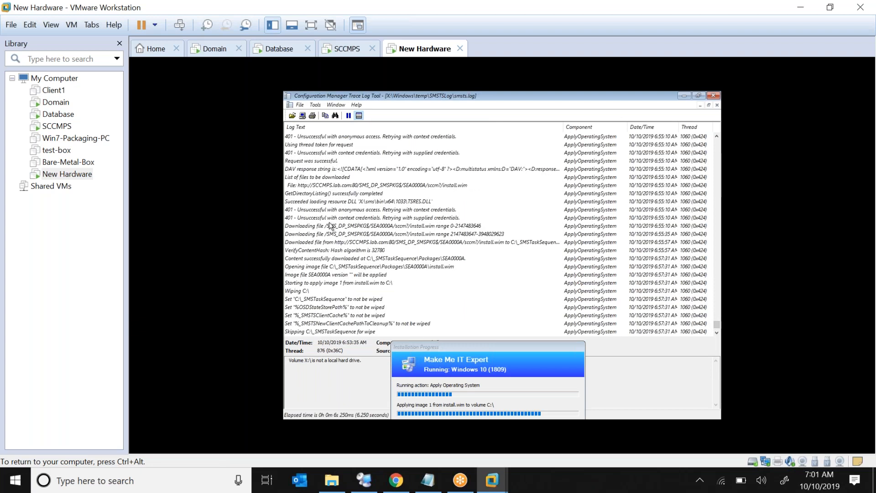
Recheck the install.wim download, C:\_SMSTaskSequence not-wiped and image version log entries.
click(324, 234)
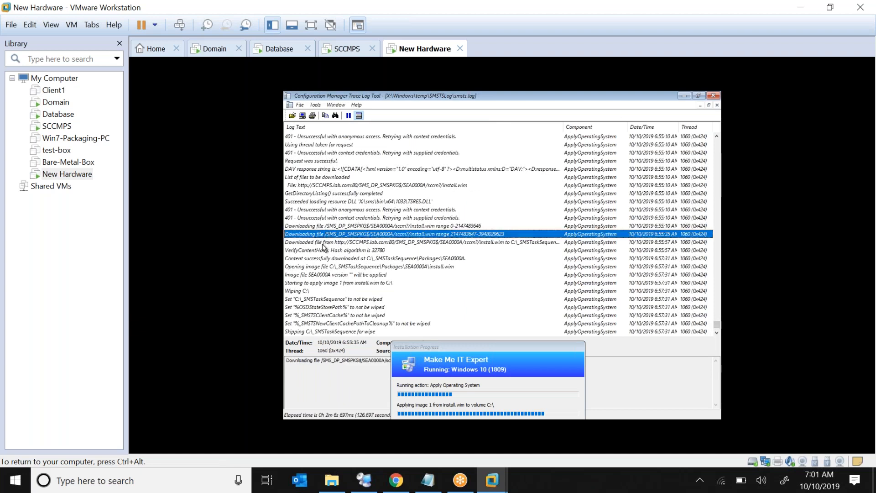
click(323, 242)
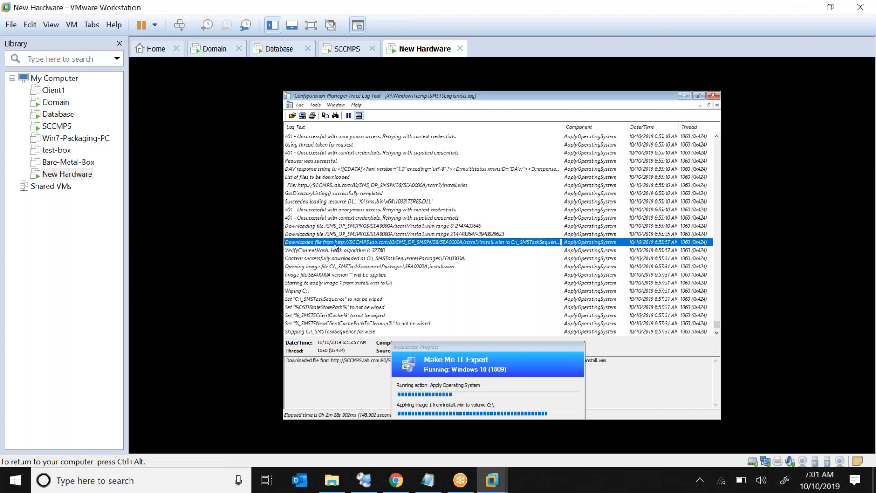
click(344, 301)
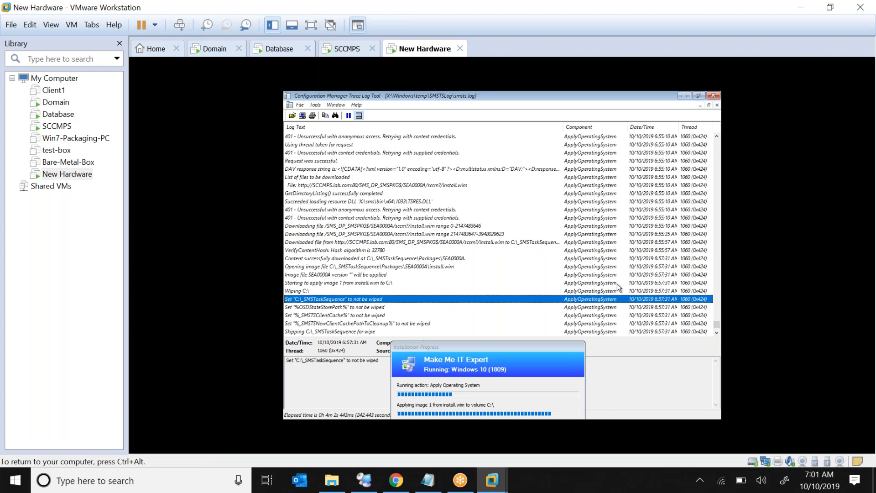
click(630, 275)
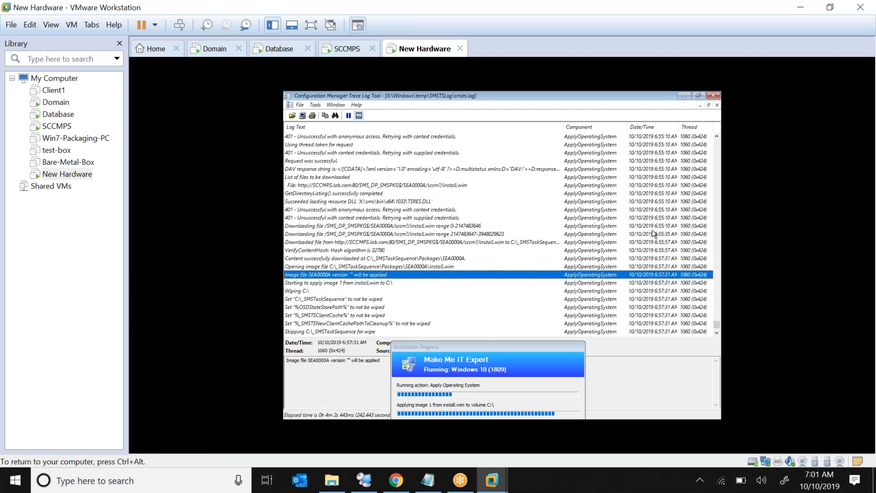
Close the trace tool and command prompt, then switch to the SCCMPS virtual machine.
click(713, 96)
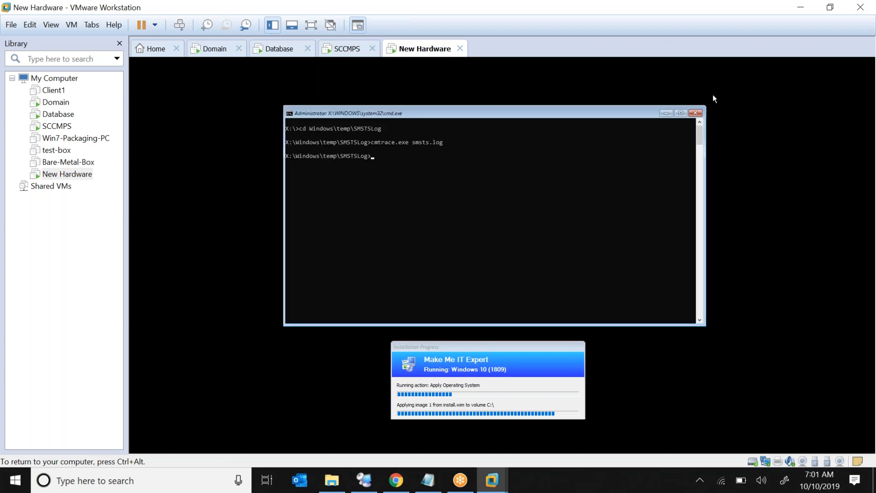
click(692, 114)
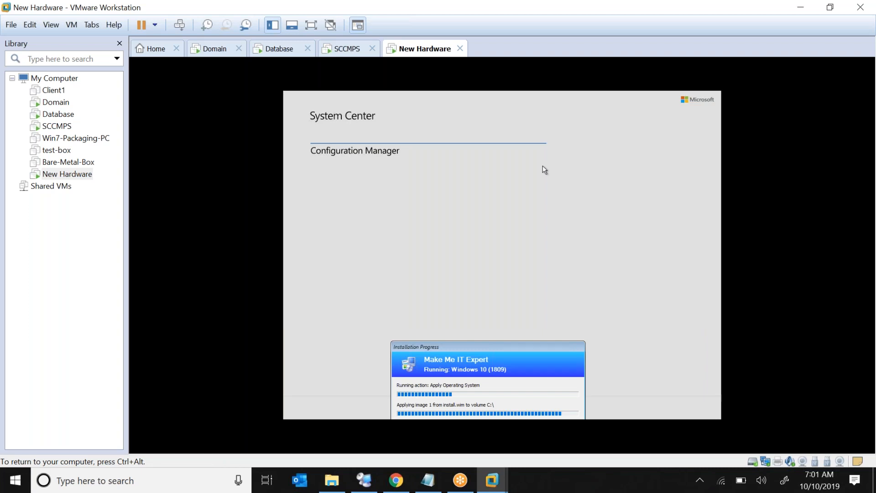
click(65, 128)
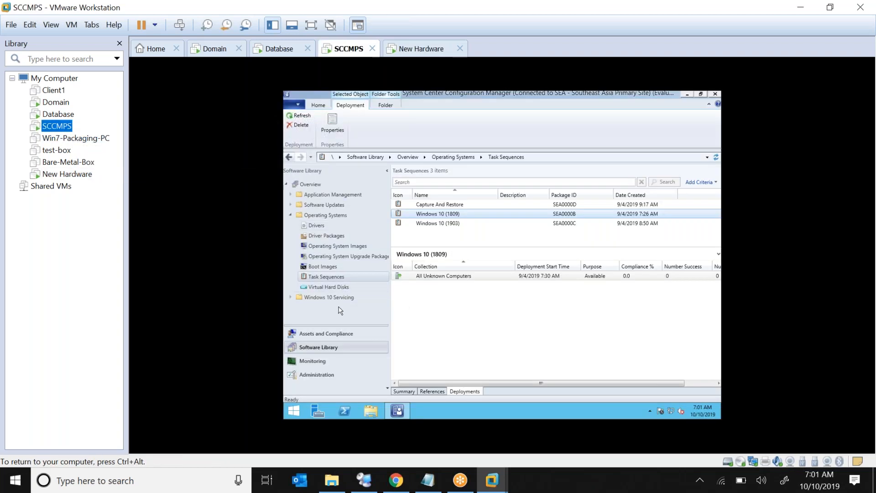
Find the Windows 10 (1809) deployment under Monitoring > Deployments.
click(333, 363)
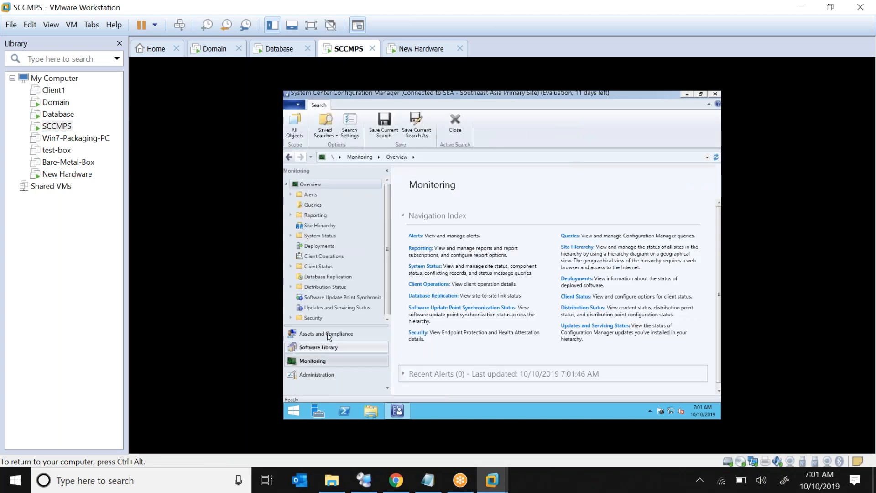
click(328, 248)
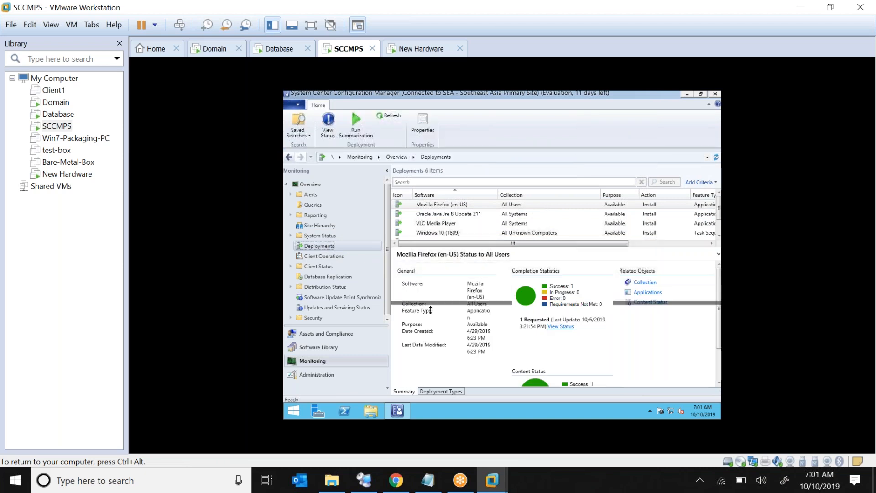
drag(430, 310, 431, 314)
click(460, 234)
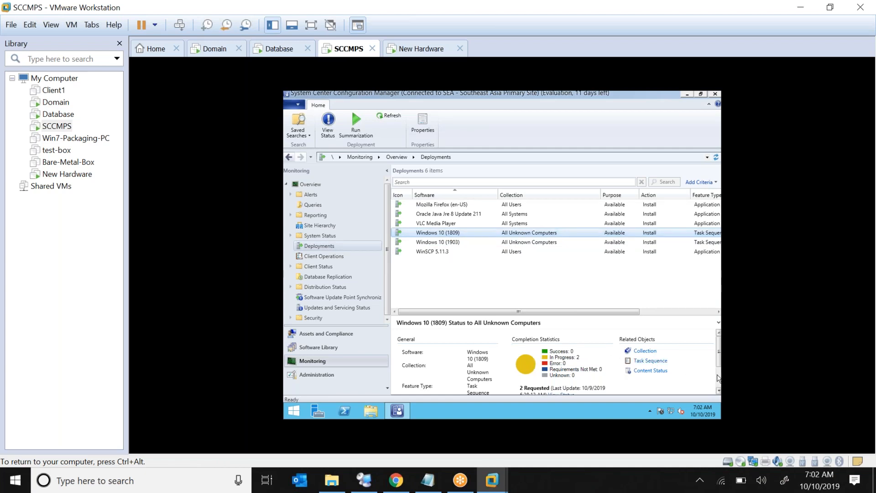
scroll(719, 360, down, 3)
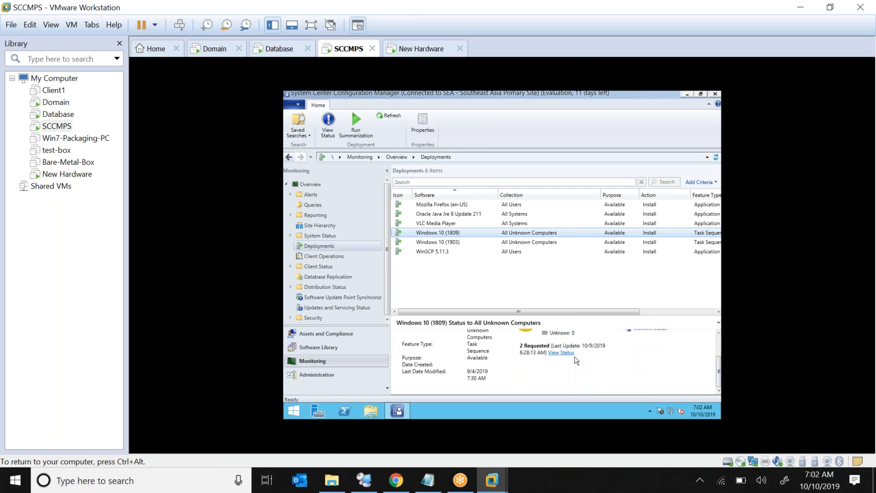
View its deployment status on the In Progress tab and select the second asset.
click(559, 353)
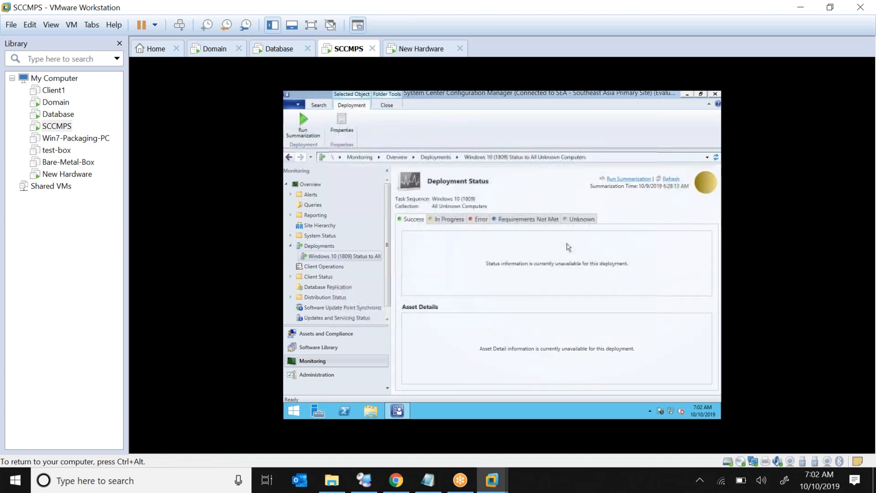
click(447, 220)
click(437, 253)
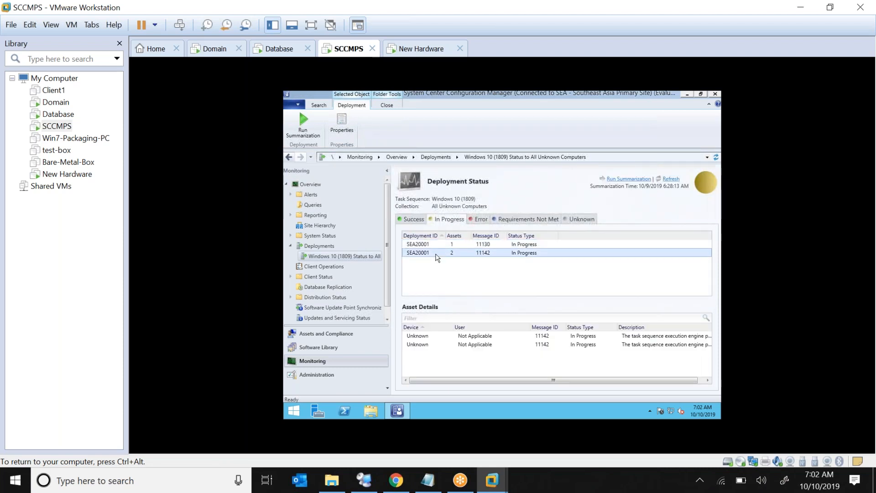
click(583, 346)
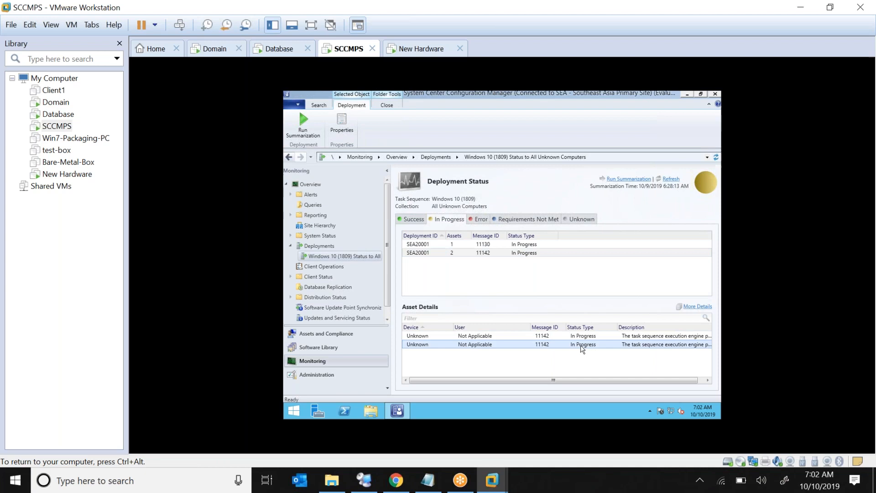
click(704, 379)
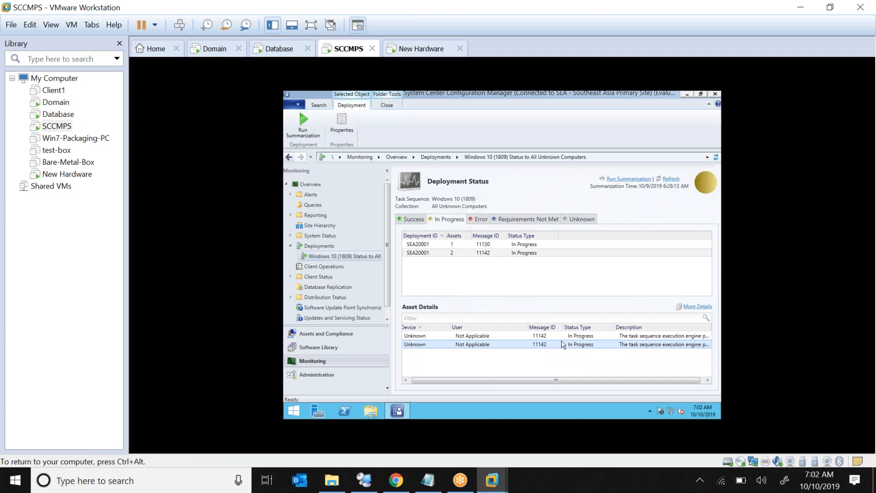
right_click(442, 345)
click(470, 349)
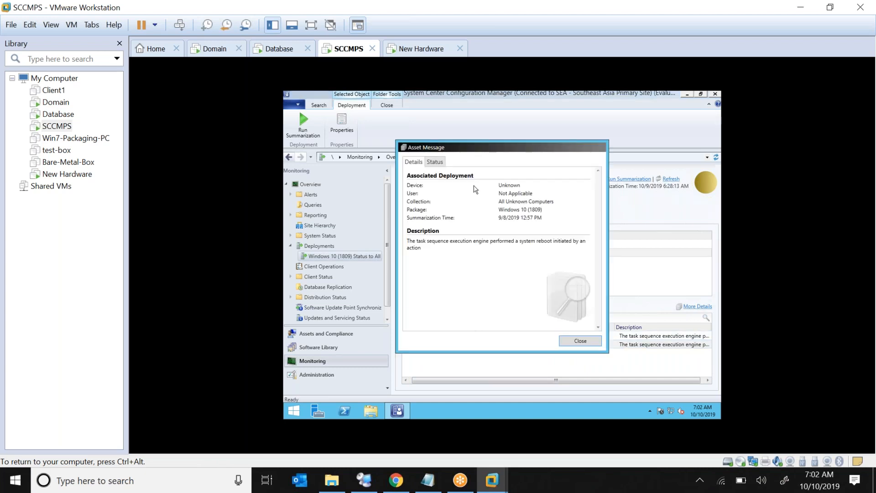
click(435, 163)
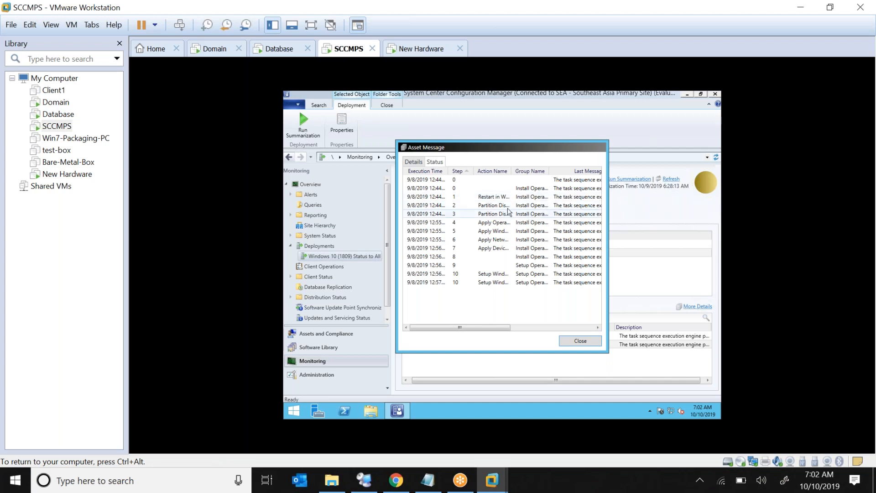
double_click(511, 172)
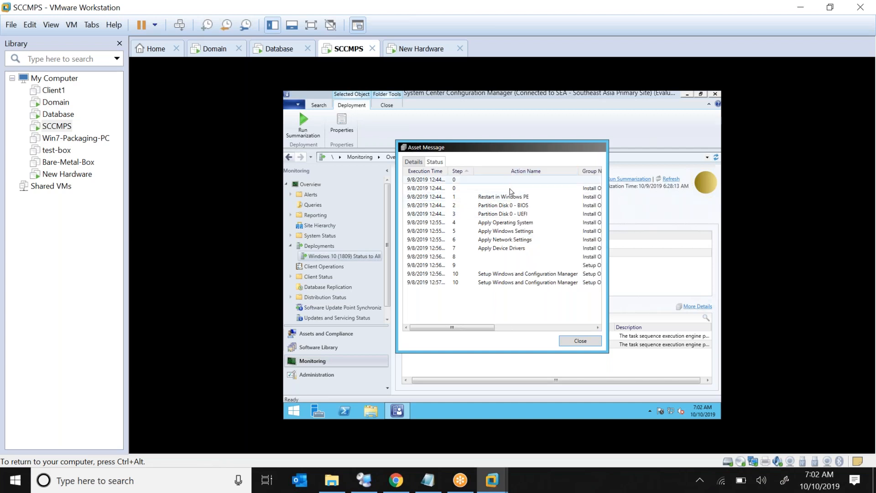
click(506, 198)
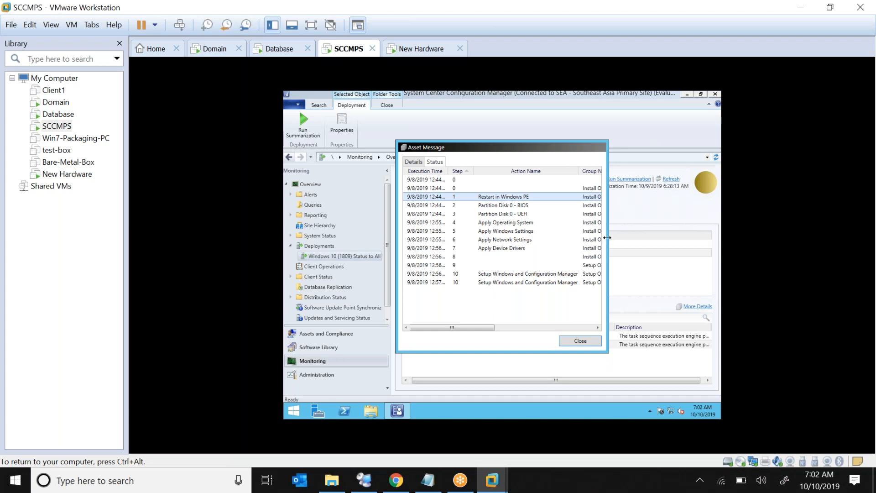
drag(607, 237, 720, 236)
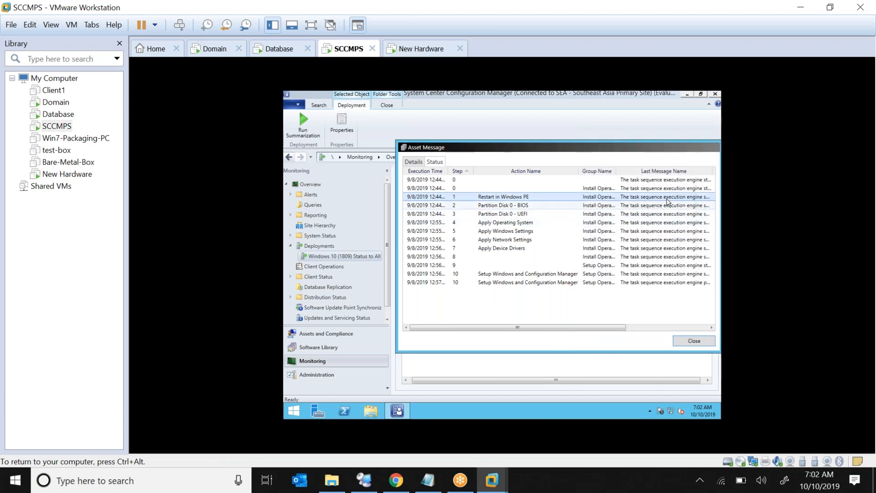
drag(626, 148, 524, 135)
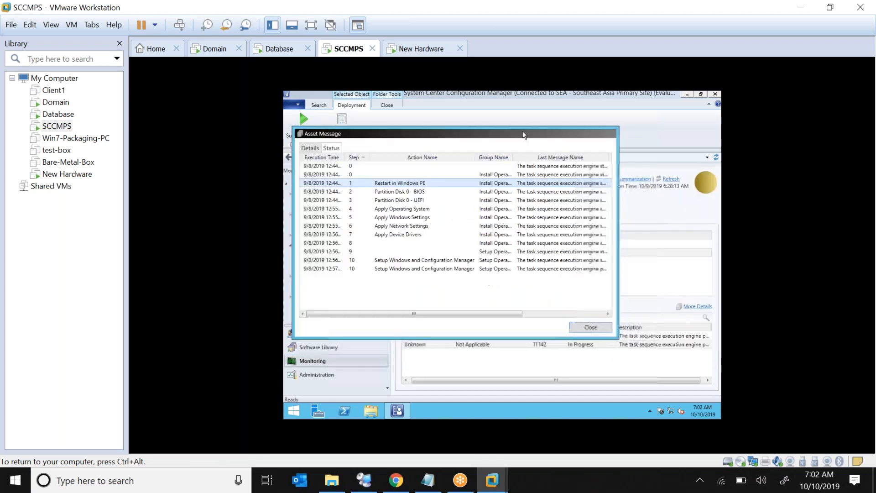
double_click(609, 157)
drag(450, 316, 491, 317)
drag(486, 316, 485, 316)
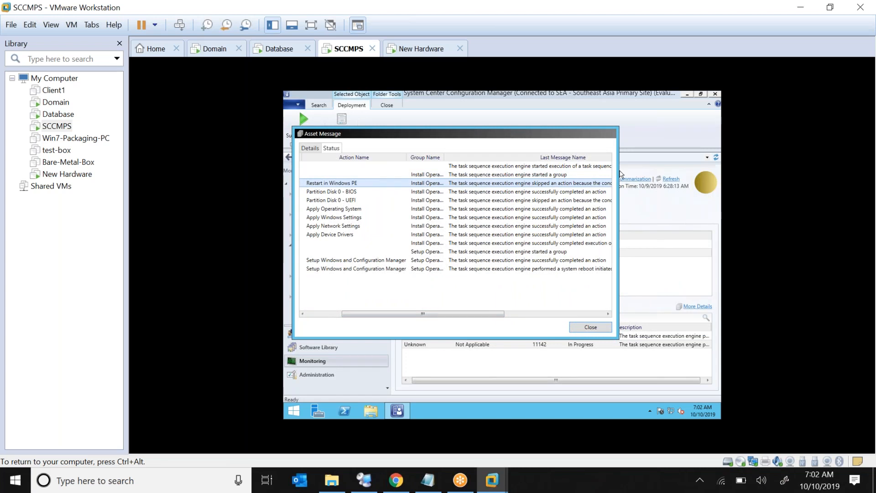
drag(618, 170, 693, 167)
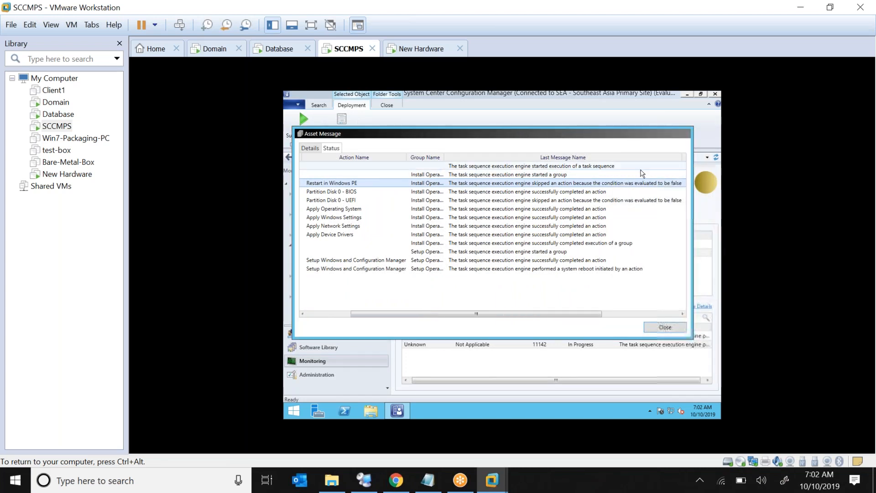
click(592, 194)
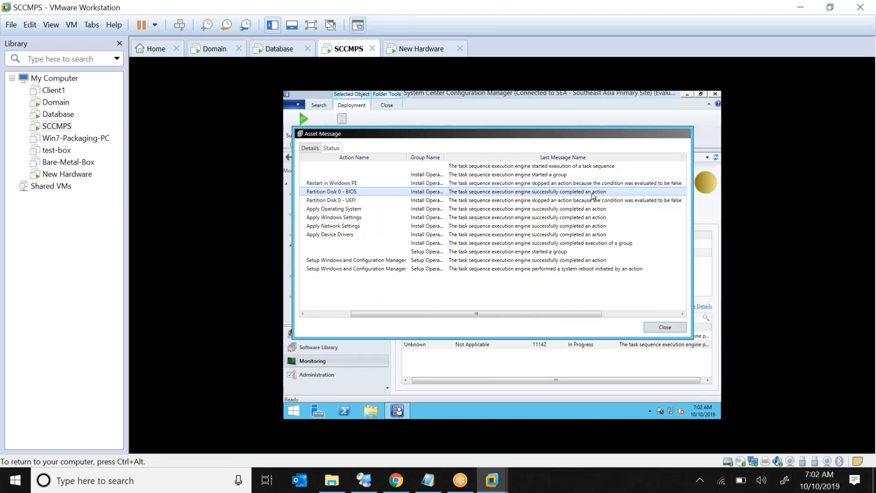
click(563, 203)
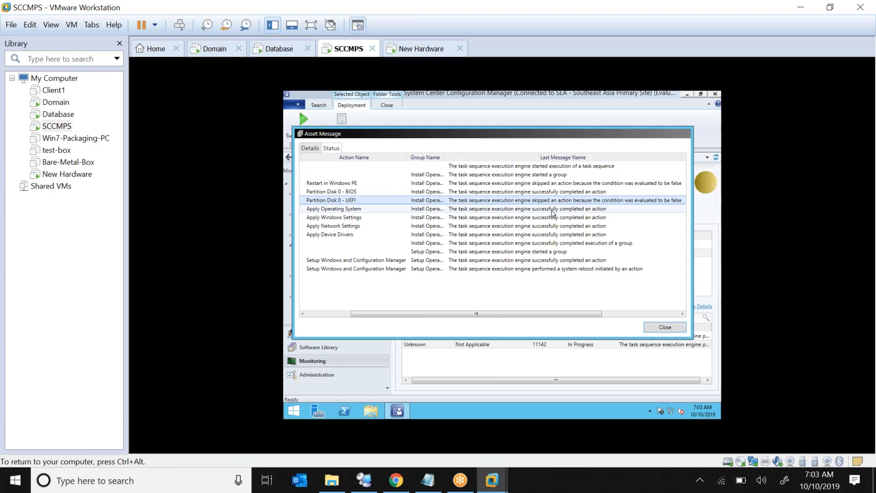
click(553, 209)
click(551, 217)
click(549, 226)
click(549, 235)
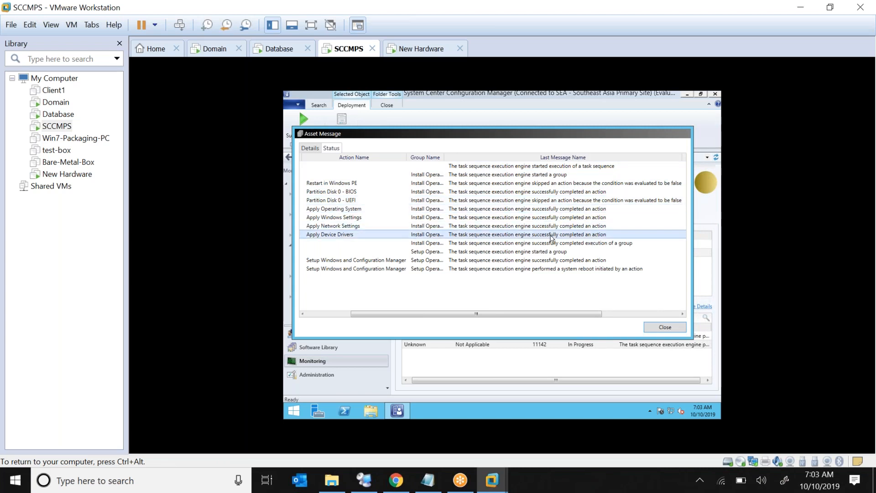
click(551, 243)
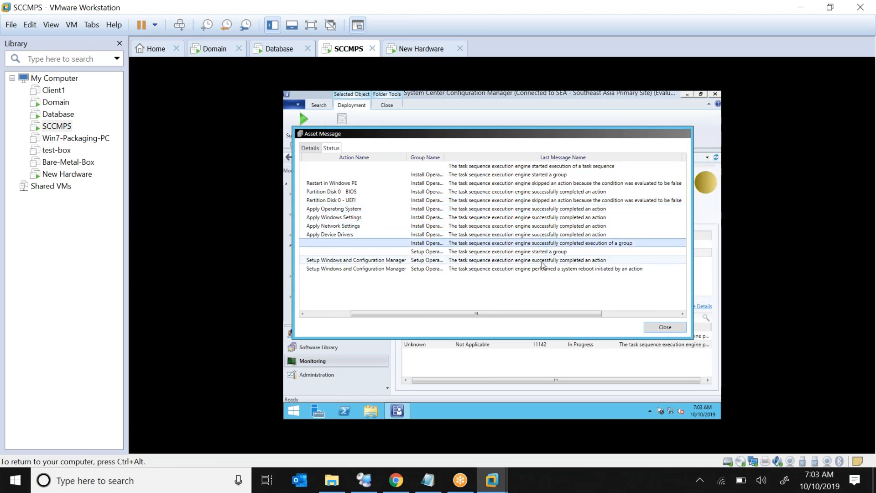
click(543, 260)
click(543, 269)
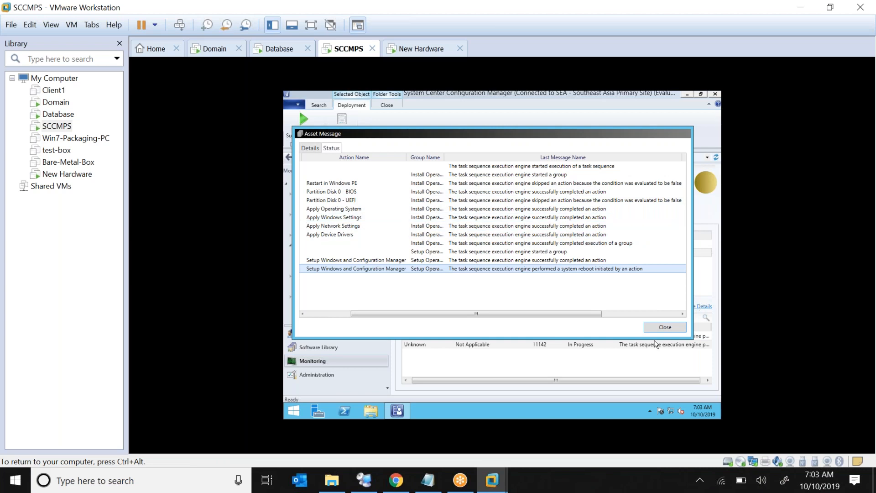
click(668, 329)
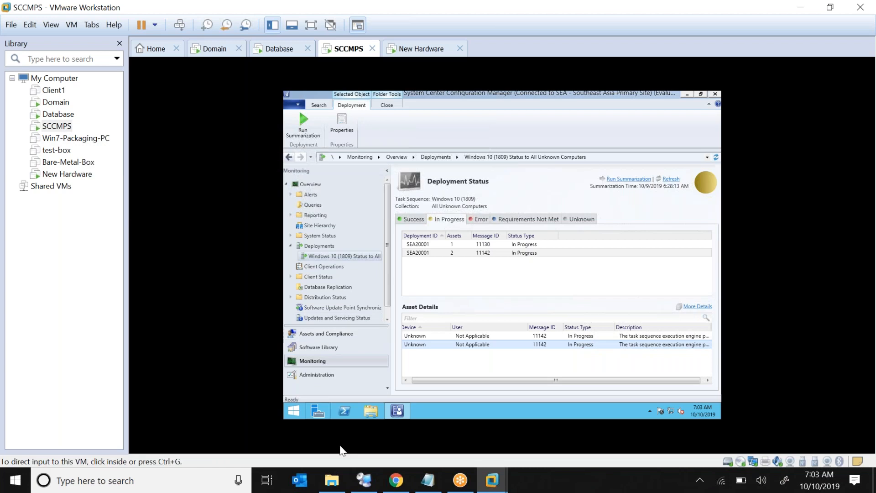
In RDCMan, dismiss the failed-credentials prompt and connect the whole SCCMLab group.
click(365, 481)
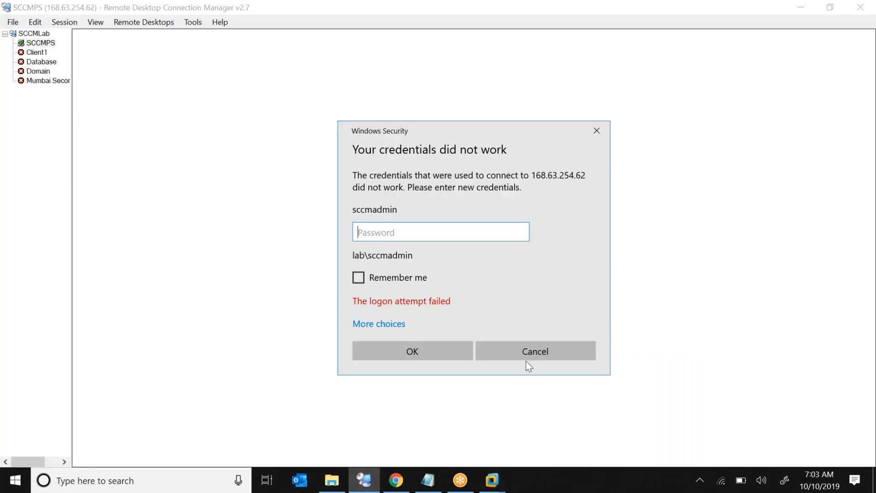
click(511, 351)
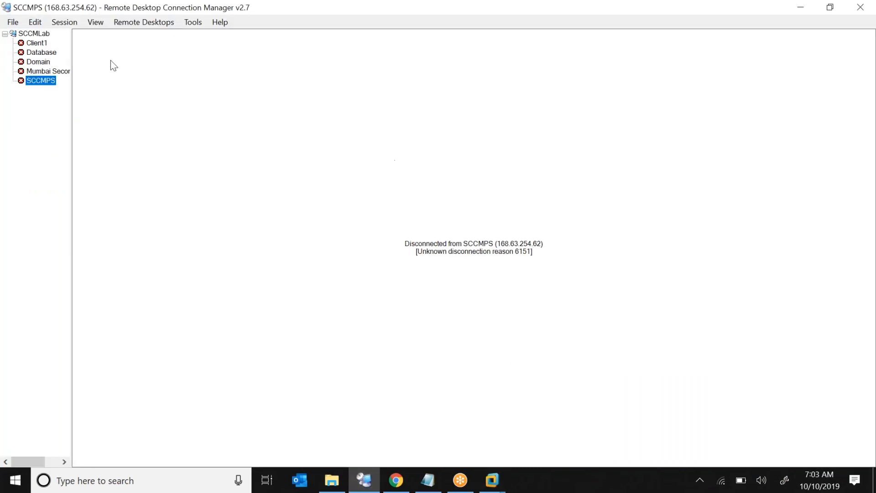
right_click(34, 36)
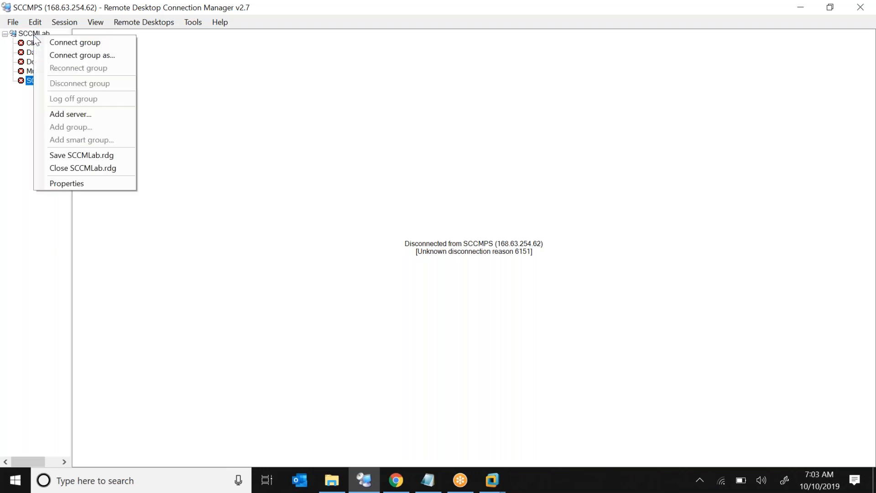
click(45, 41)
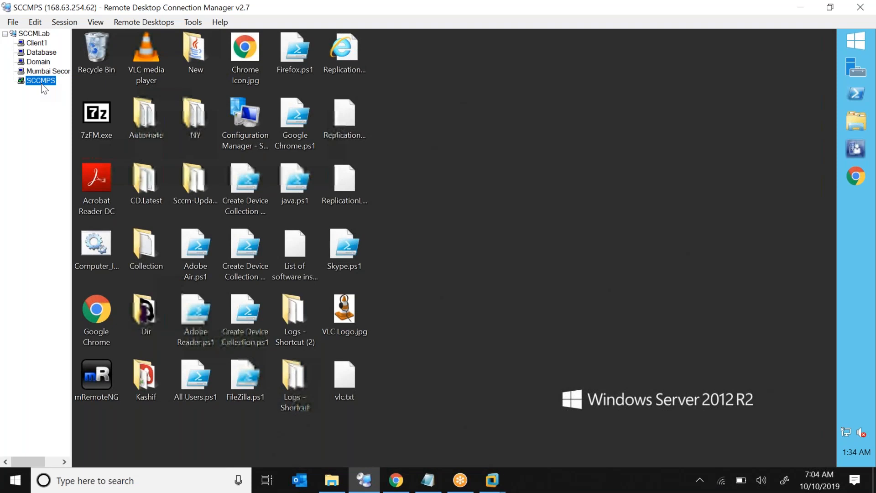
Check the Domain and Mumbai Secondary Site sessions, then start the Configuration Manager console on SCCMPS.
click(33, 63)
click(34, 72)
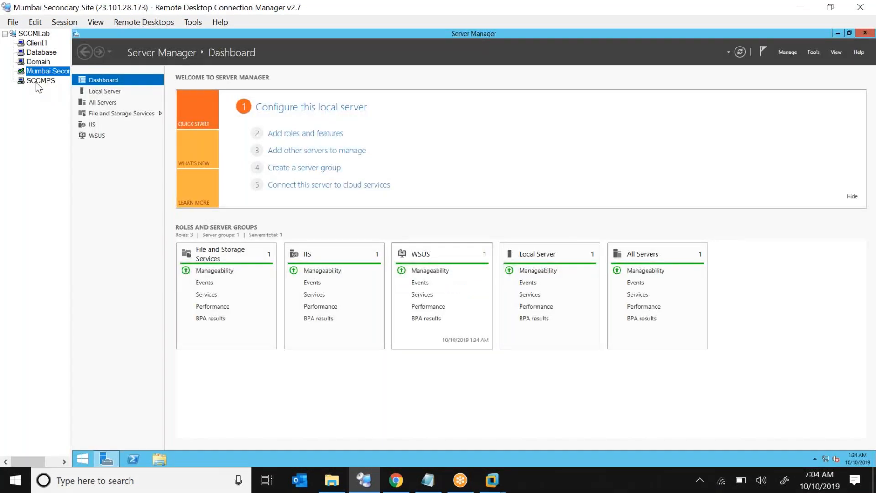
click(38, 81)
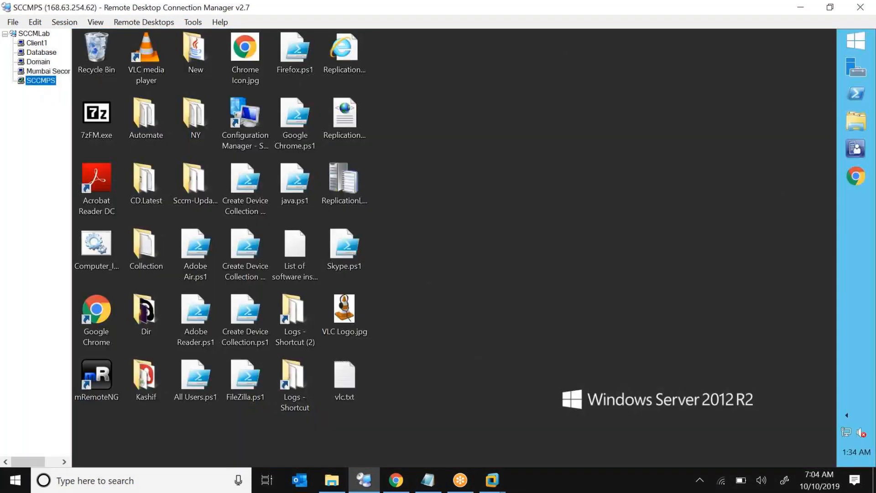
click(378, 160)
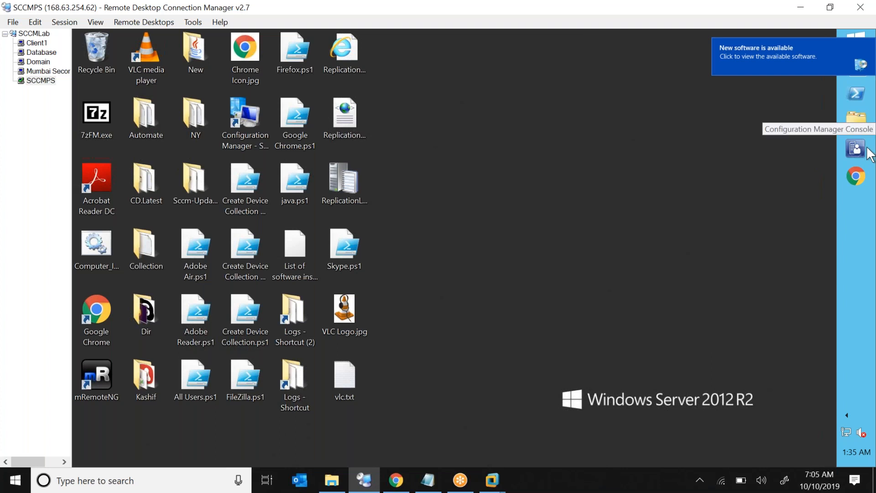
click(869, 150)
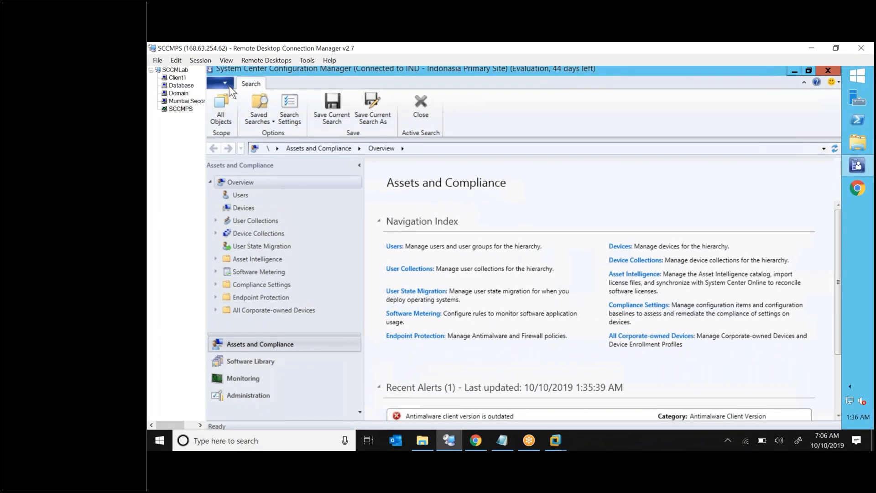
Choose Connect via Windows PowerShell ISE from the console's blue application menu.
click(98, 52)
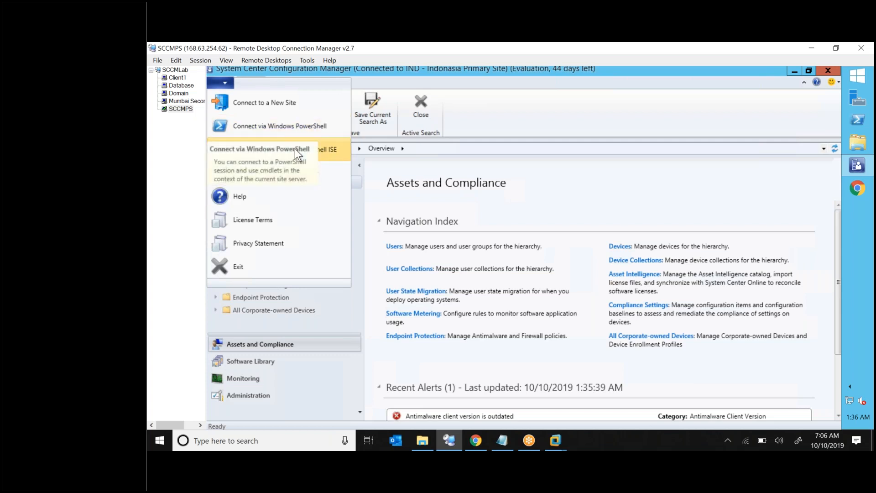
click(323, 151)
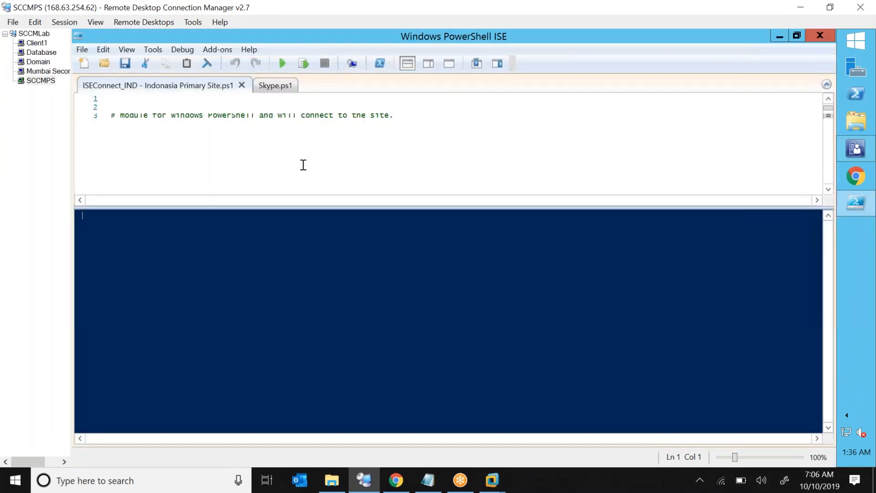
Add a blank script and review the IND site code in the ISEConnect_IND script.
click(279, 87)
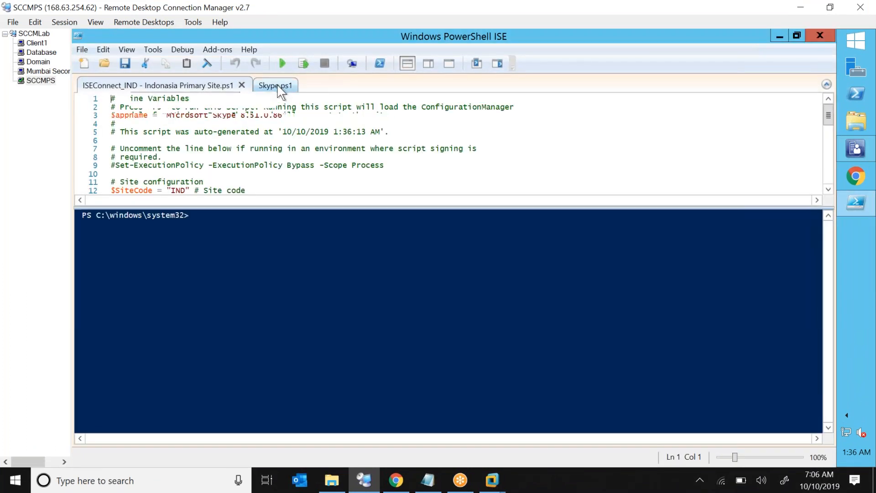
click(84, 63)
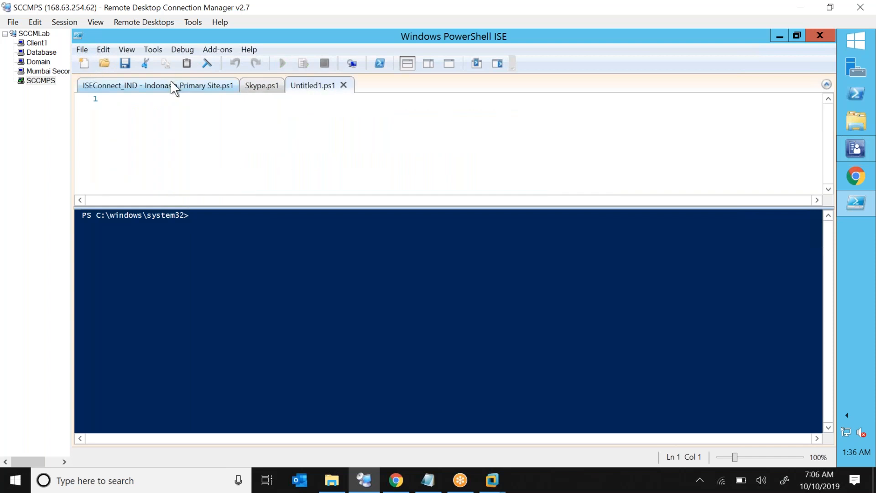
click(172, 83)
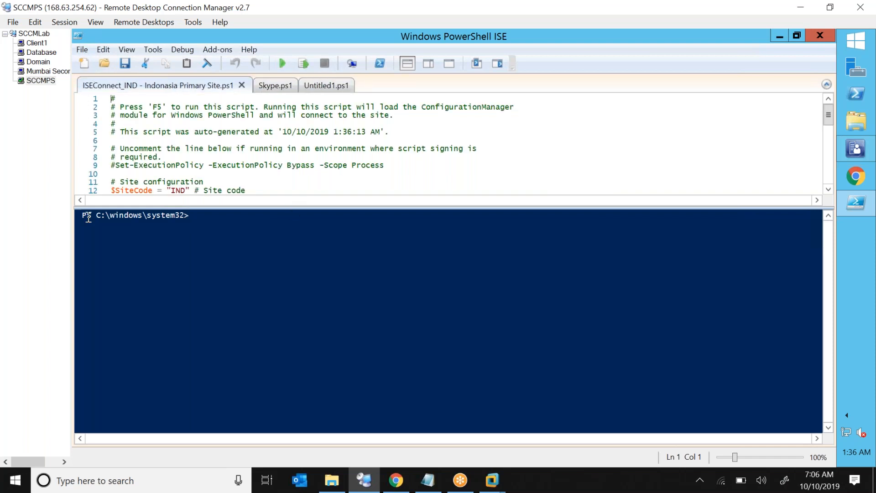
click(158, 215)
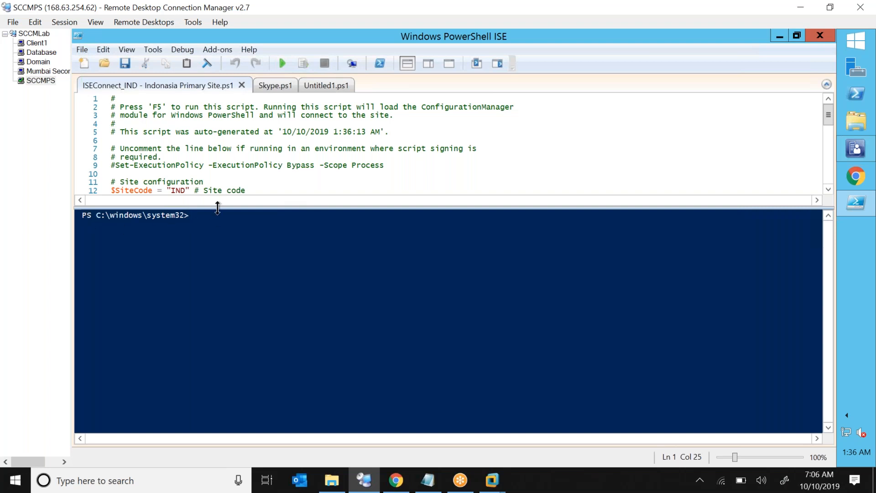
mouse_move(218, 266)
mouse_down()
mouse_move(210, 257)
mouse_move(209, 265)
mouse_up()
click(175, 191)
double_click(175, 190)
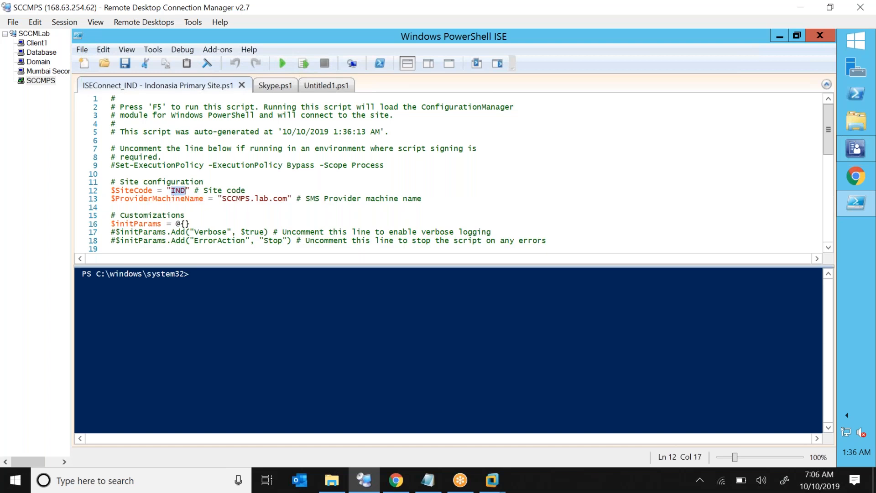
click(177, 214)
Run the connection script to reach the IND:\ prompt and return to Untitled1.ps1.
click(281, 67)
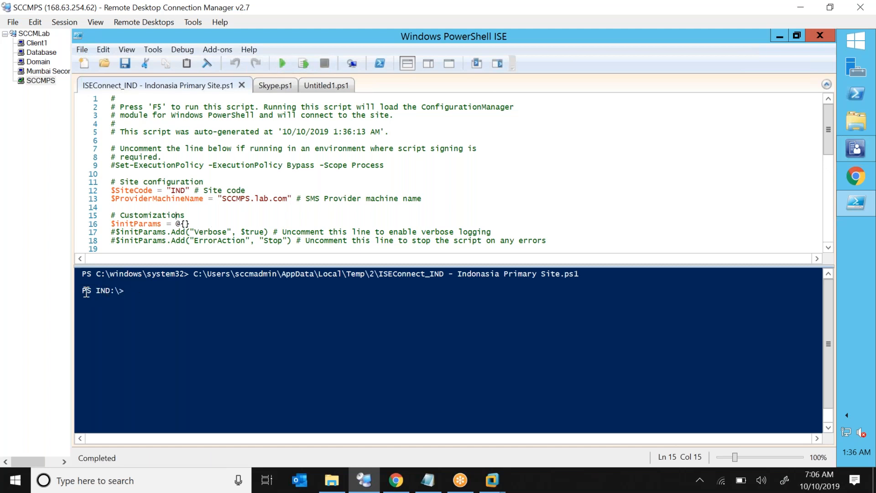
drag(124, 292, 106, 295)
double_click(105, 295)
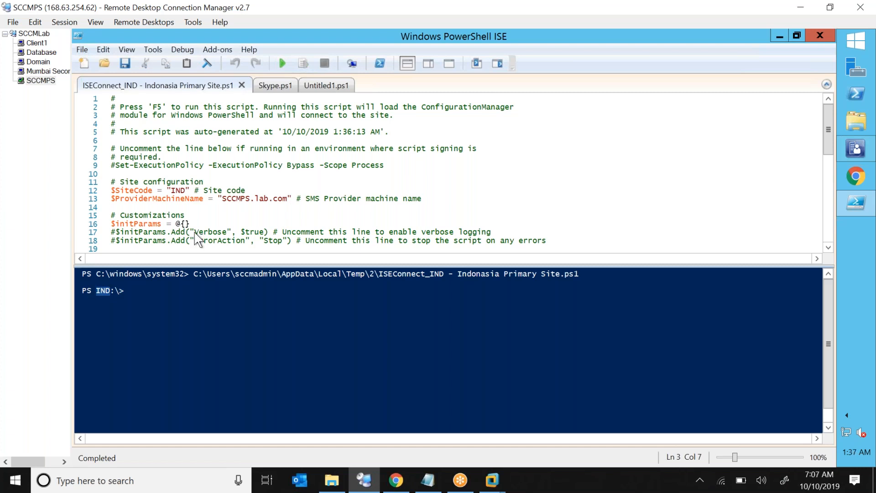
click(305, 185)
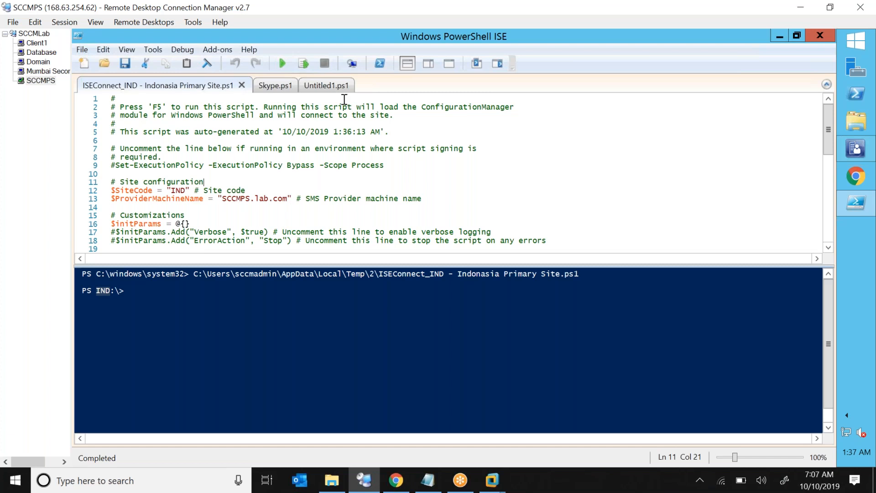
click(330, 84)
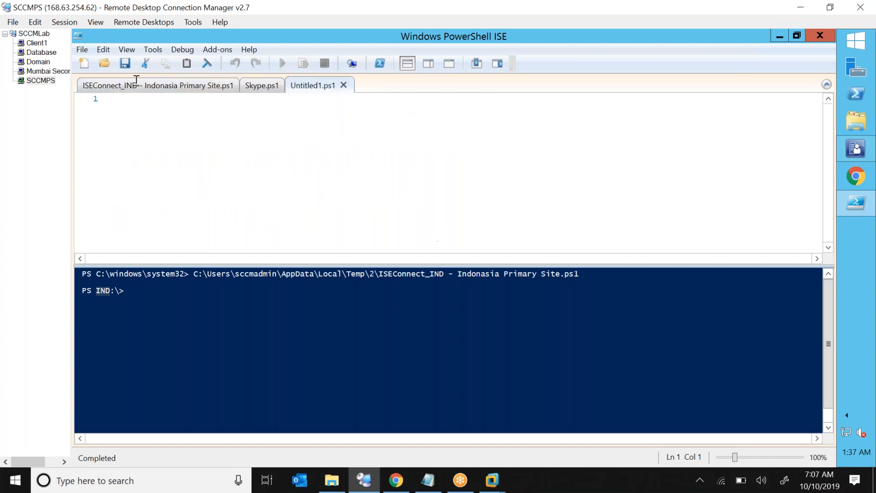
Close the extra blank script and start typing New-CMDeviceCollection -Name.
click(86, 65)
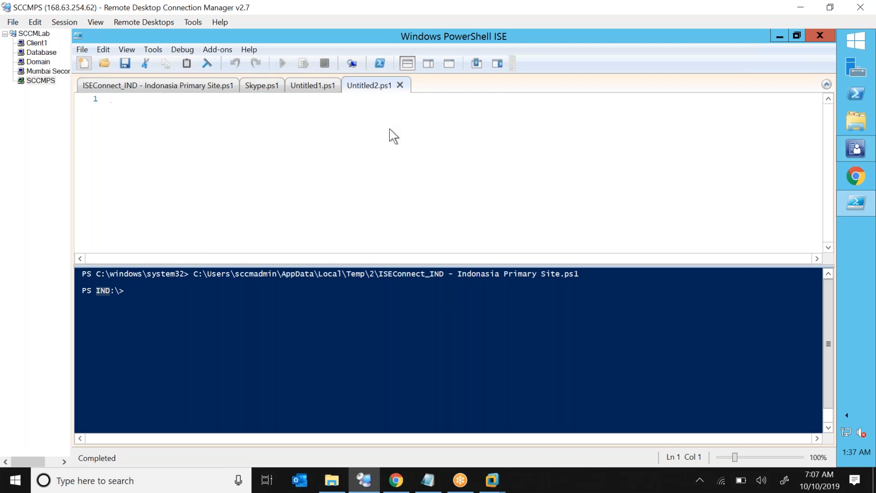
click(314, 87)
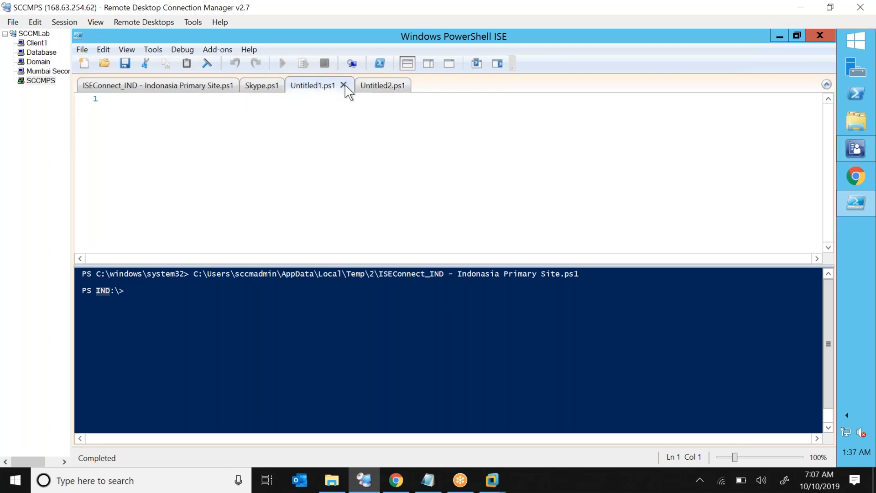
click(345, 86)
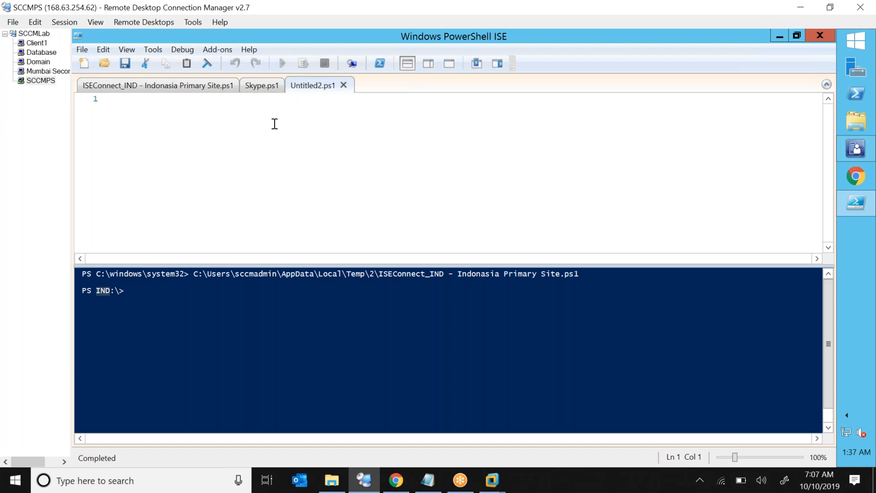
text(new-cm)
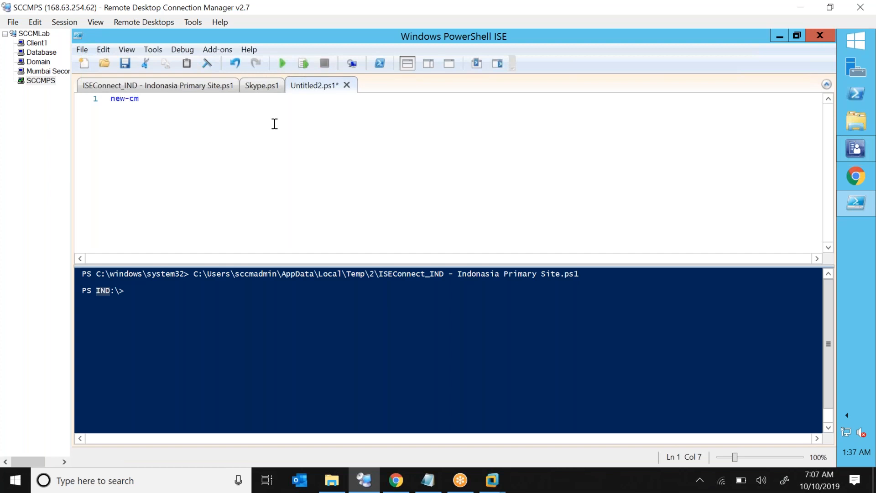
key(BackSpace)
key(BackSpace)
key(BackSpace)
key(BackSpace)
key(BackSpace)
key(BackSpace)
text(new-)
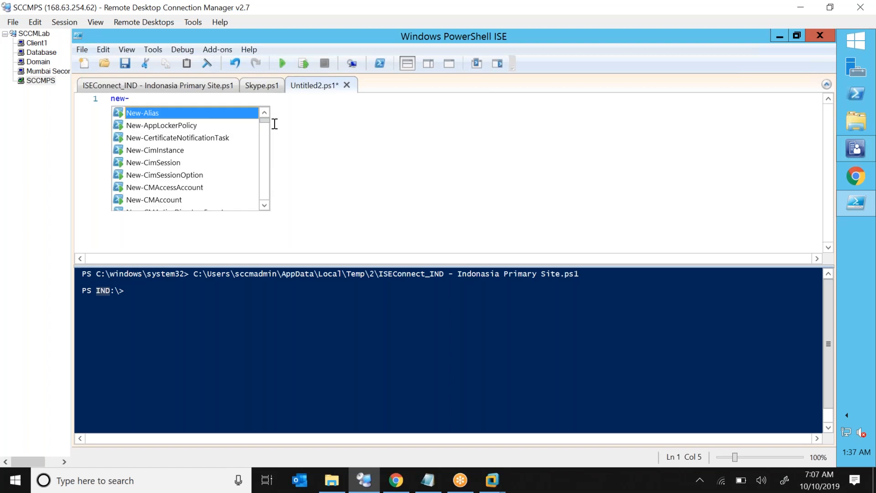
text(cm)
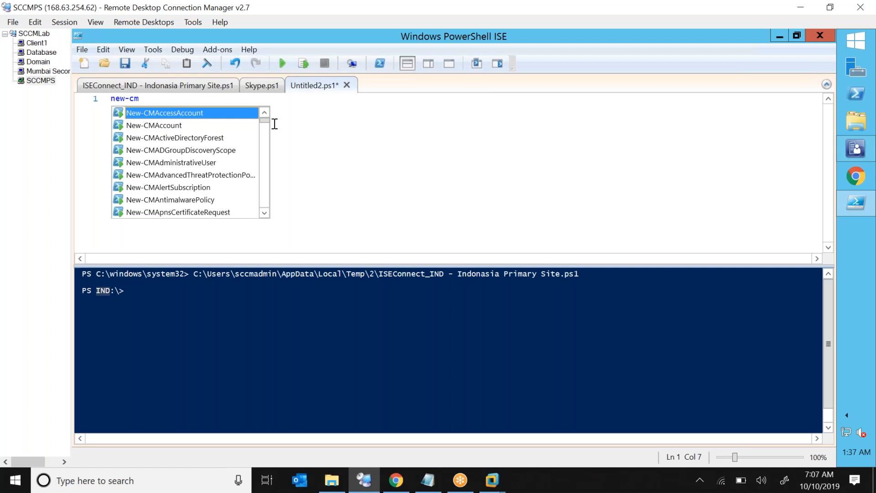
text(devi)
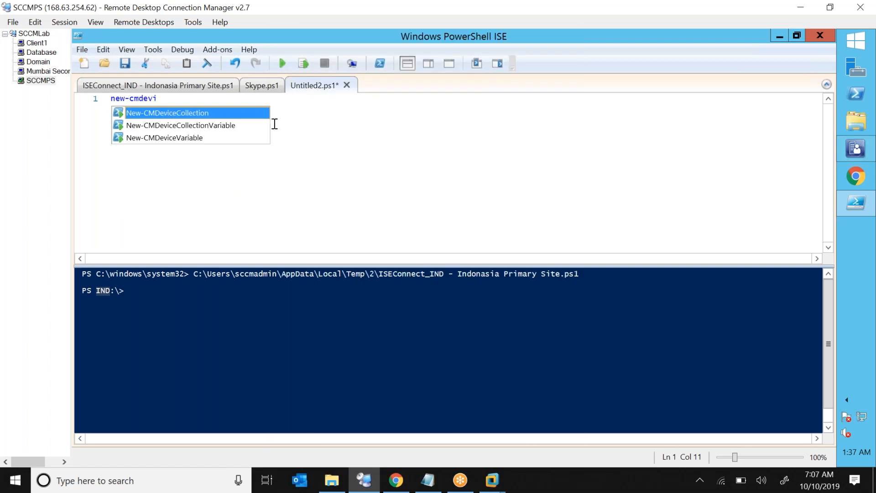
key(Return)
text(-)
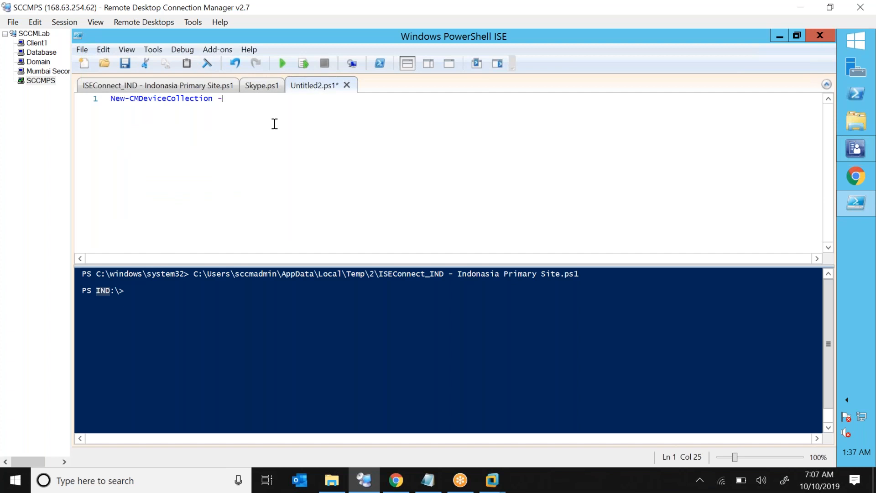
text(n)
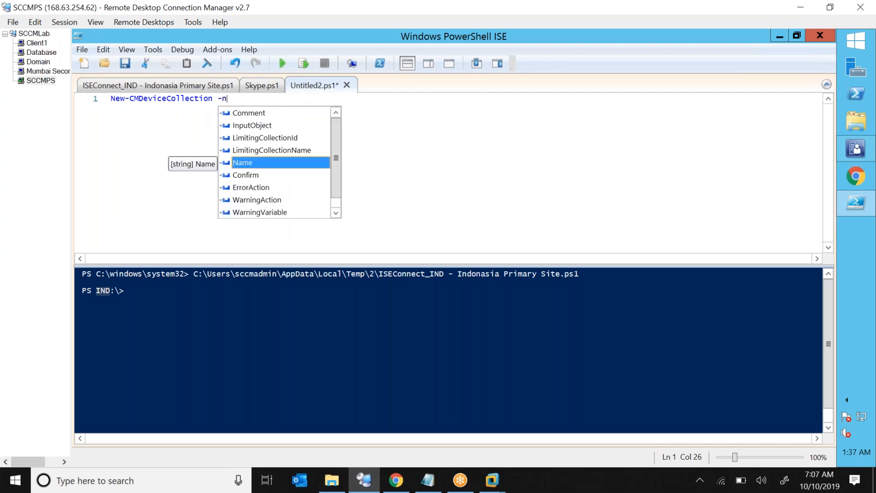
key(Return)
Complete it with "All Mexico Computers" and -LimitingCollectionName "All Systems", then run the script.
text(")
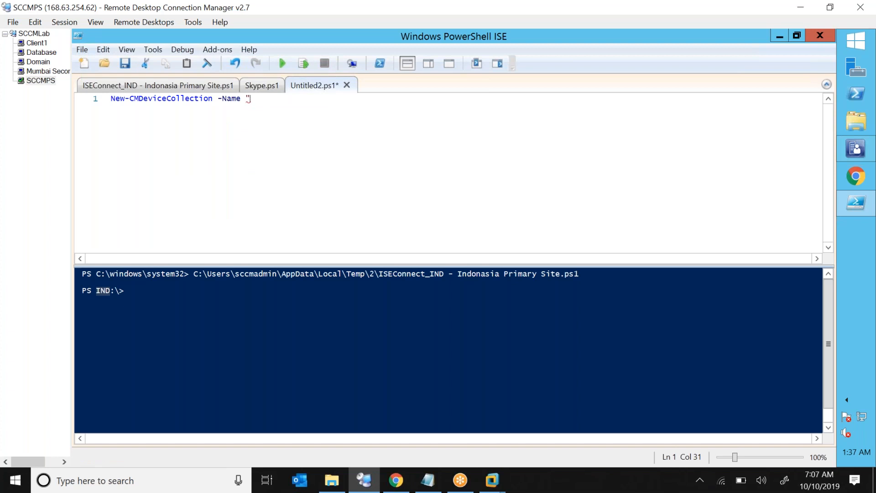
text(All Mexico COm)
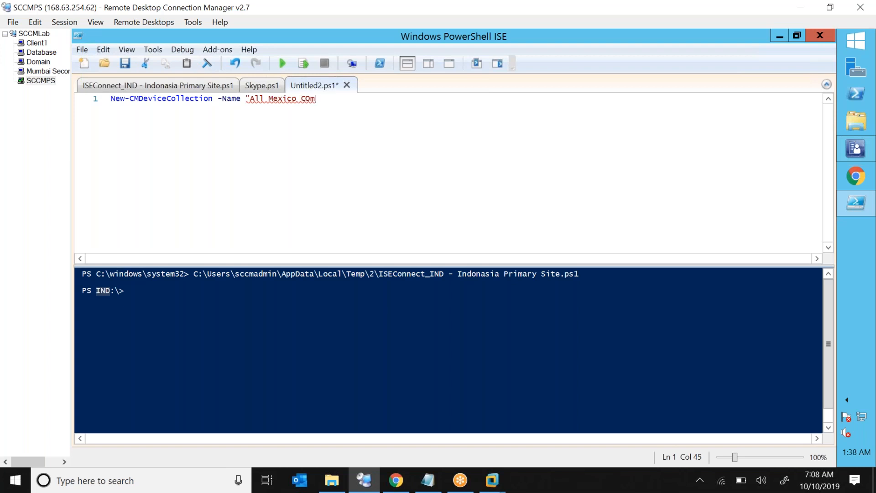
text(puter)
key(BackSpace)
key(BackSpace)
key(BackSpace)
key(BackSpace)
key(BackSpace)
key(BackSpace)
key(BackSpace)
key(BackSpace)
key(BackSpace)
text(ompu)
key(BackSpace)
key(BackSpace)
key(BackSpace)
key(BackSpace)
text(Computers" -)
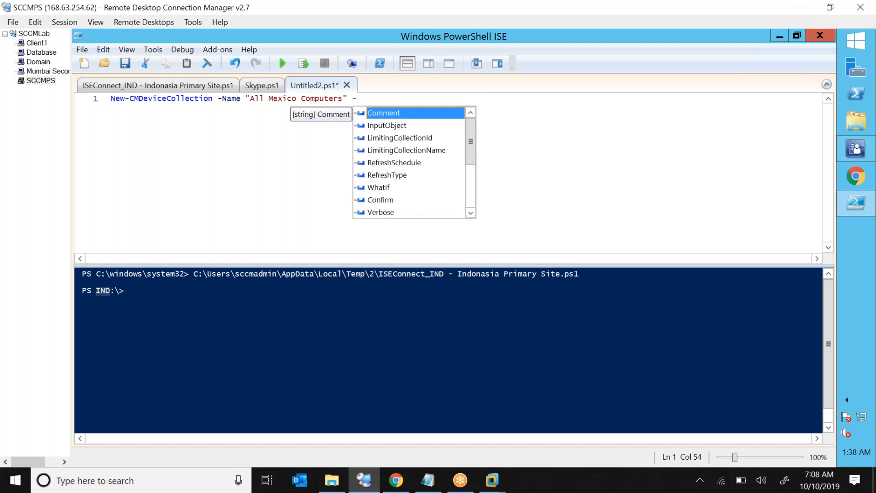
key(Down)
key(Down)
key(Down)
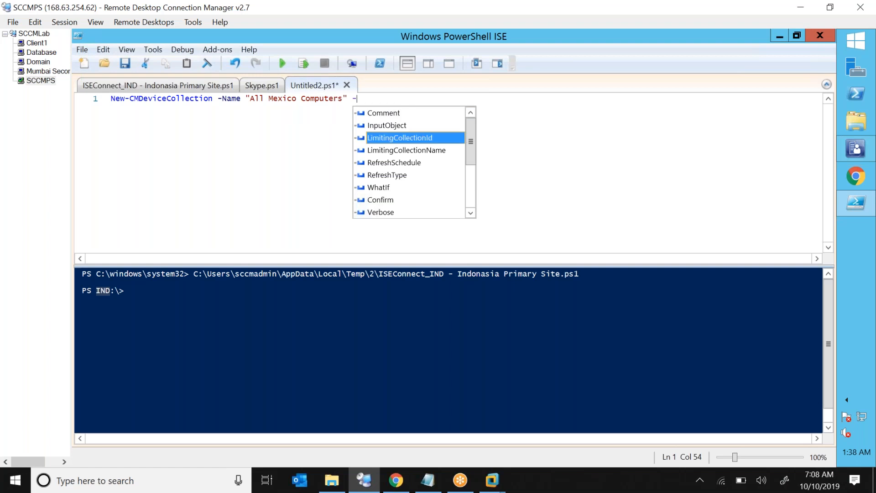
key(Tab)
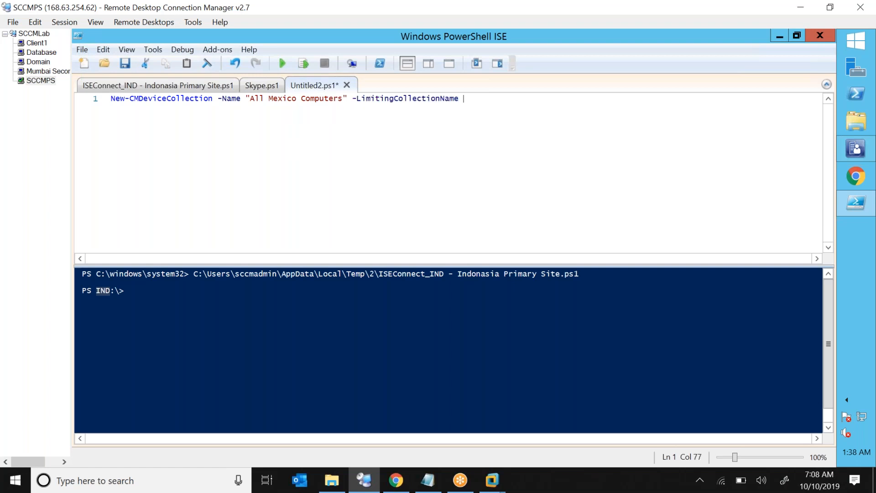
text("All Systems)
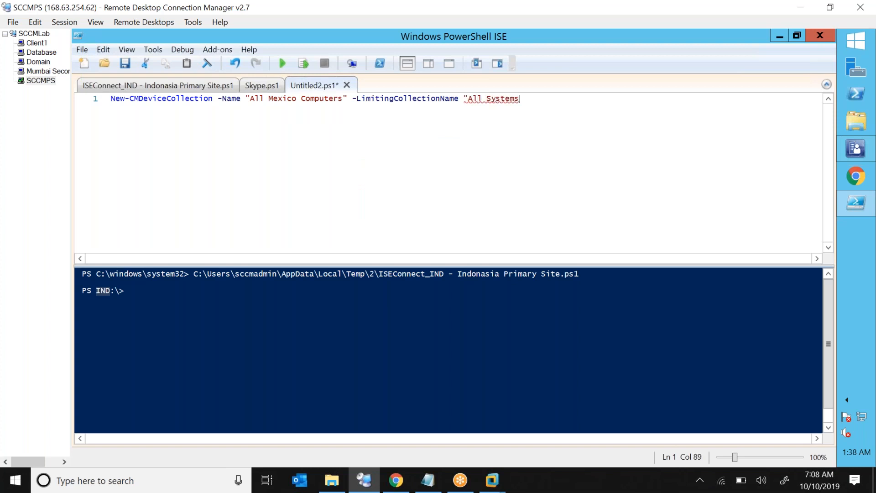
text(")
click(281, 67)
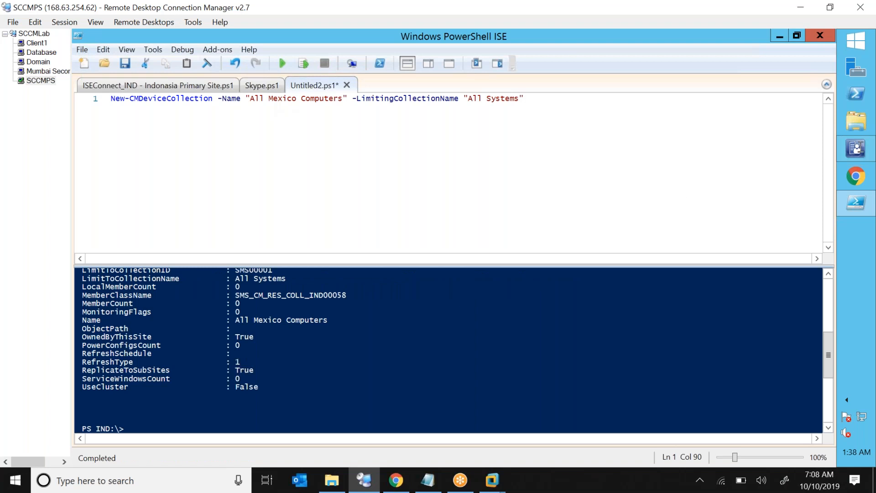
mouse_move(854, 147)
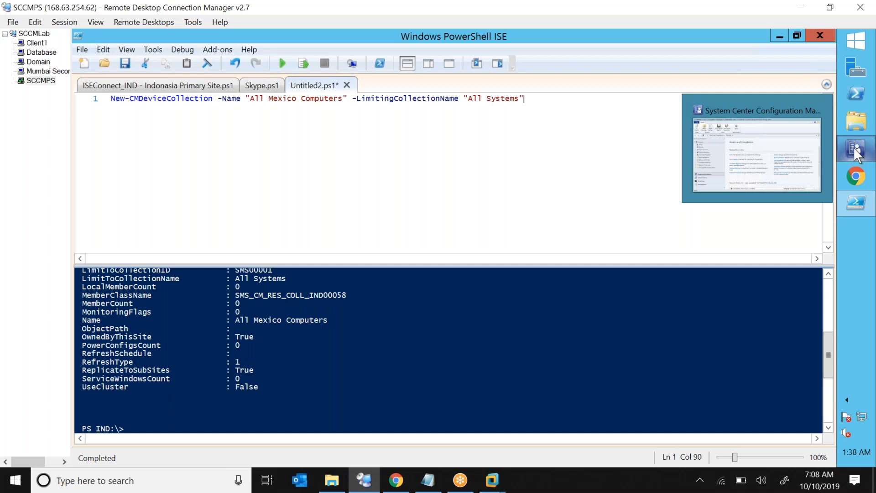
In Device Collections, select All Mexico Computers and enlarge the list showing 0 members.
click(853, 147)
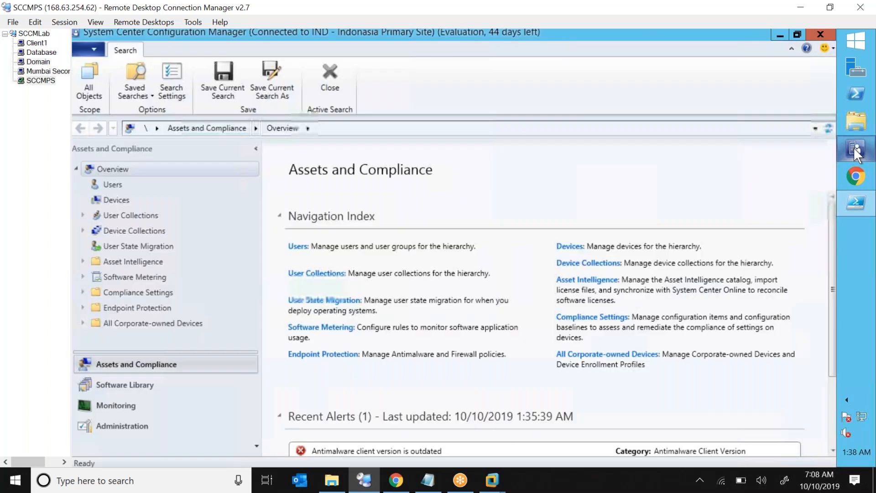
click(131, 231)
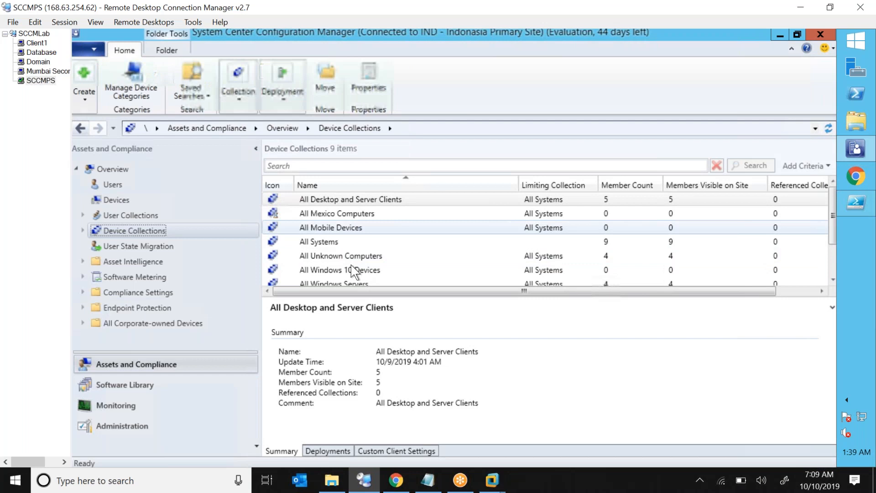
click(383, 214)
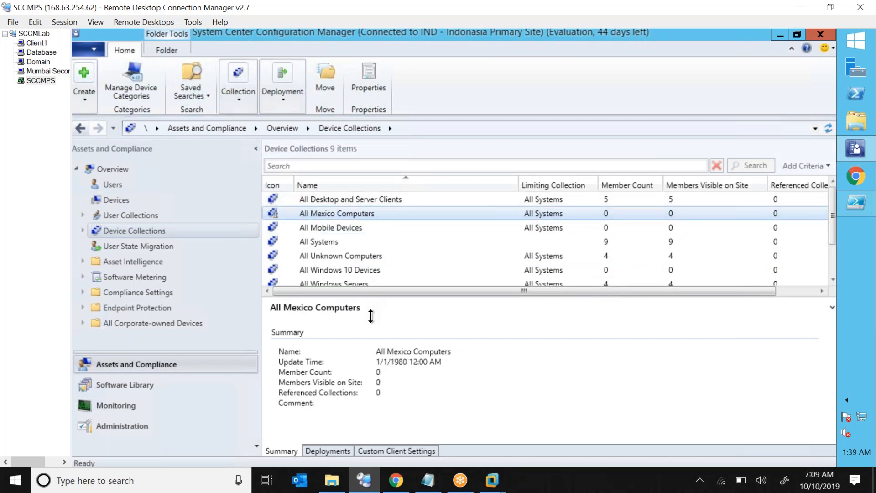
drag(370, 316, 402, 335)
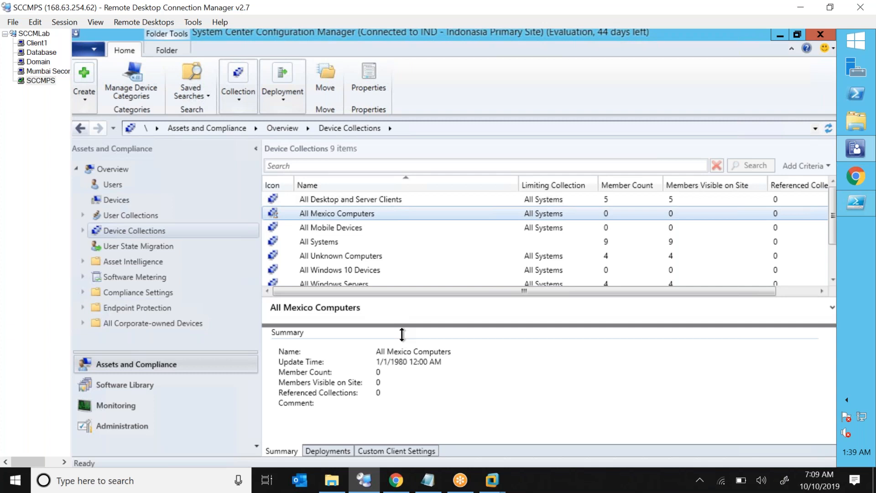
drag(401, 335, 402, 335)
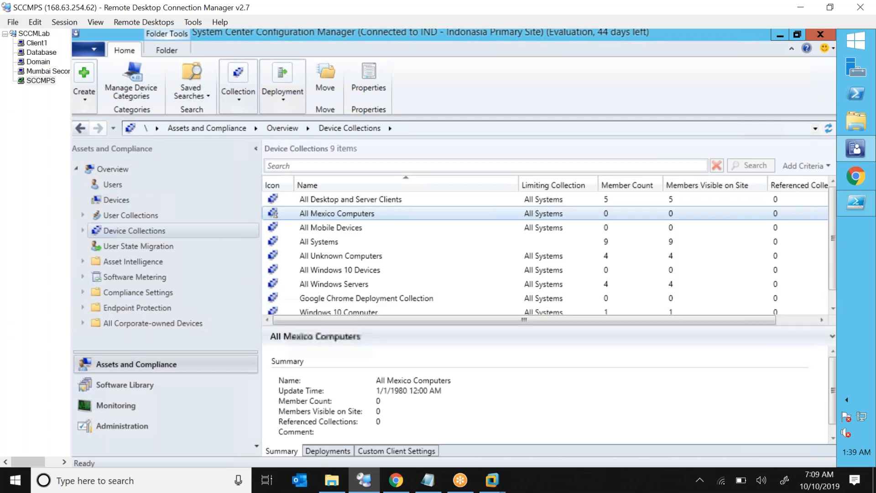
right_click(221, 231)
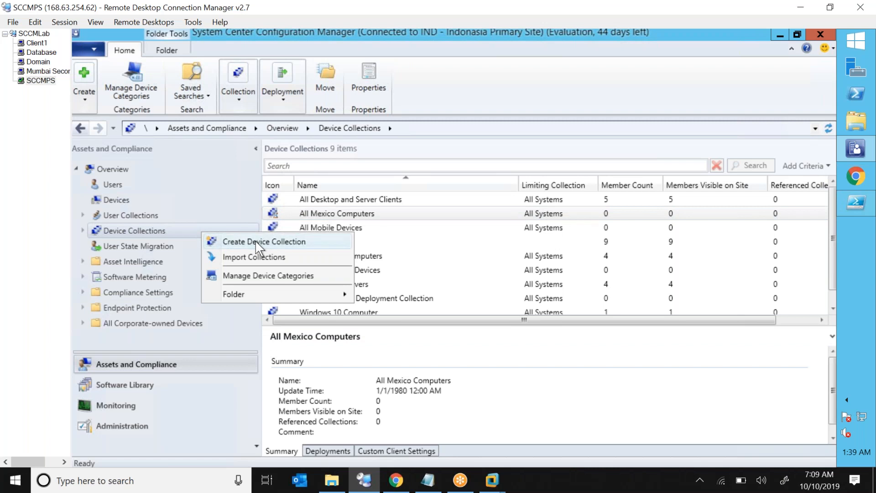
click(379, 213)
click(379, 214)
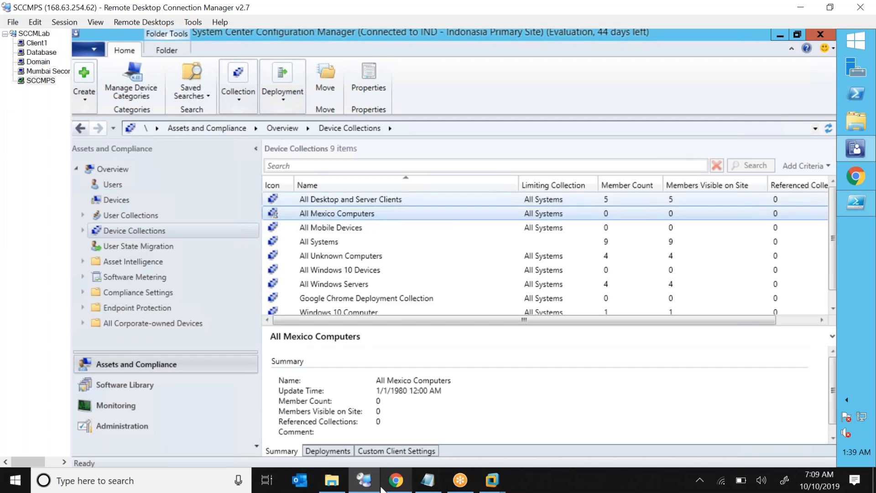
click(335, 488)
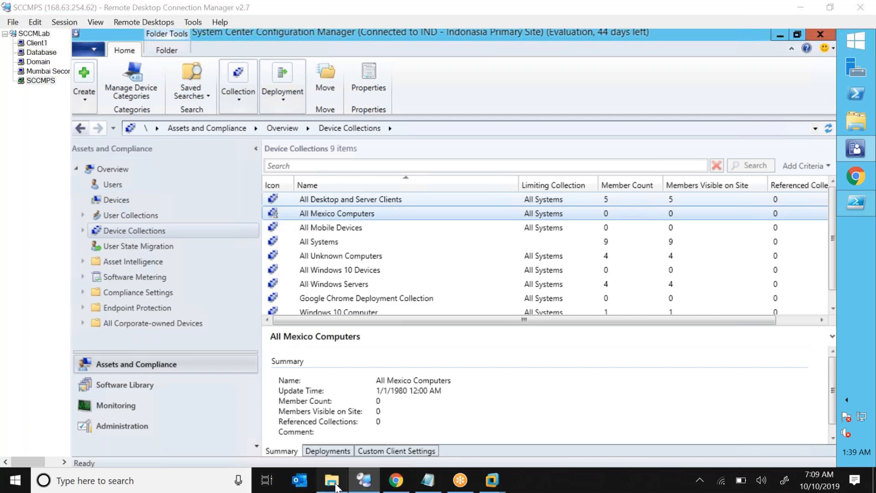
click(336, 488)
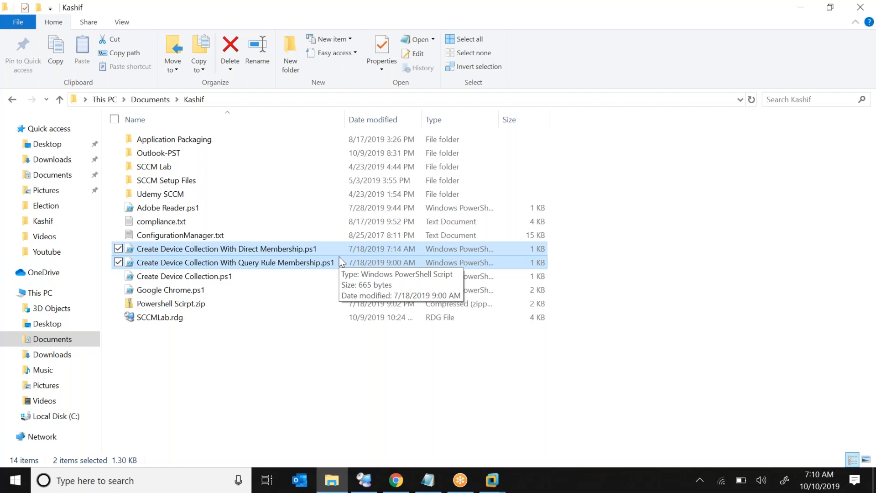
Copy both Create Device Collection scripts and show the desktop of the SCCMPS remote session.
key(ctrl+c)
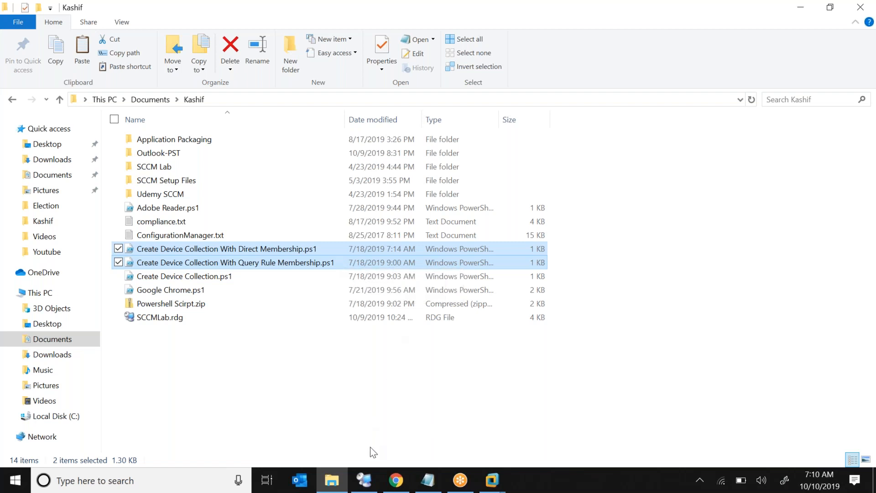
click(484, 484)
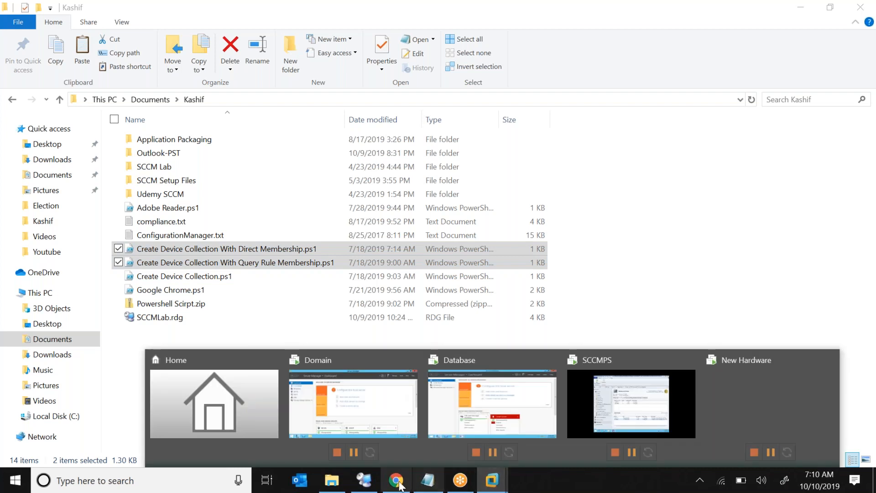
click(365, 485)
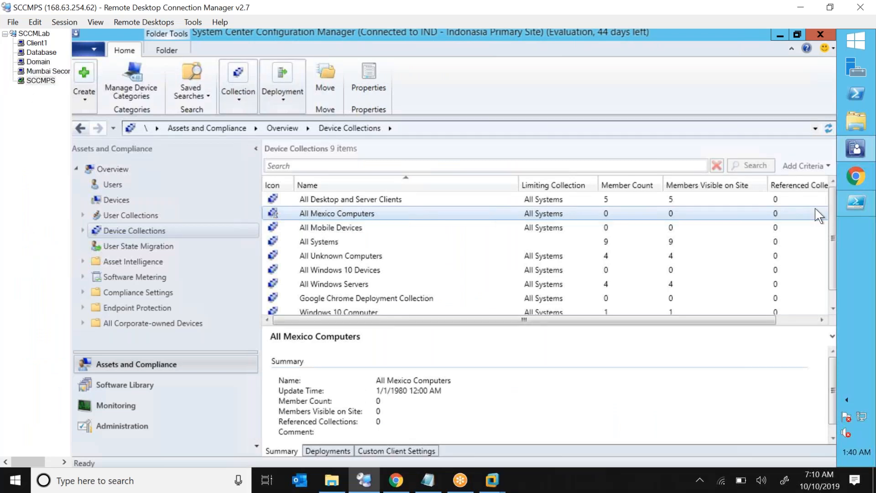
right_click(858, 234)
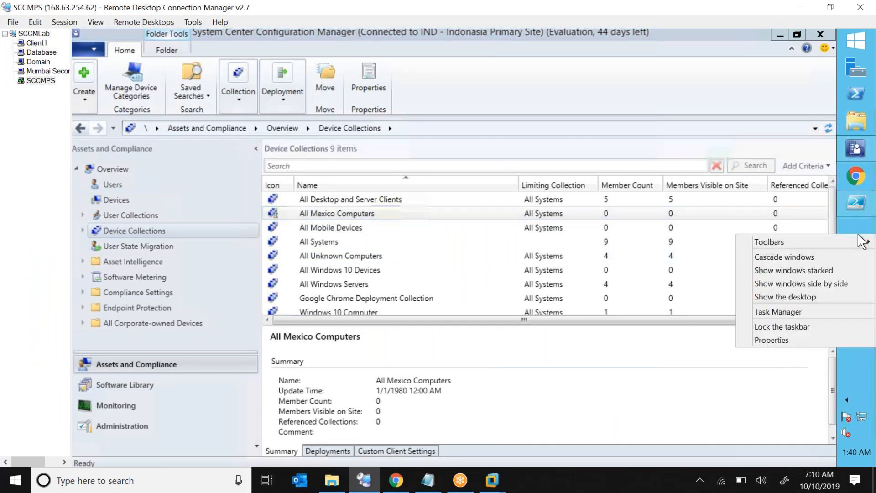
click(783, 297)
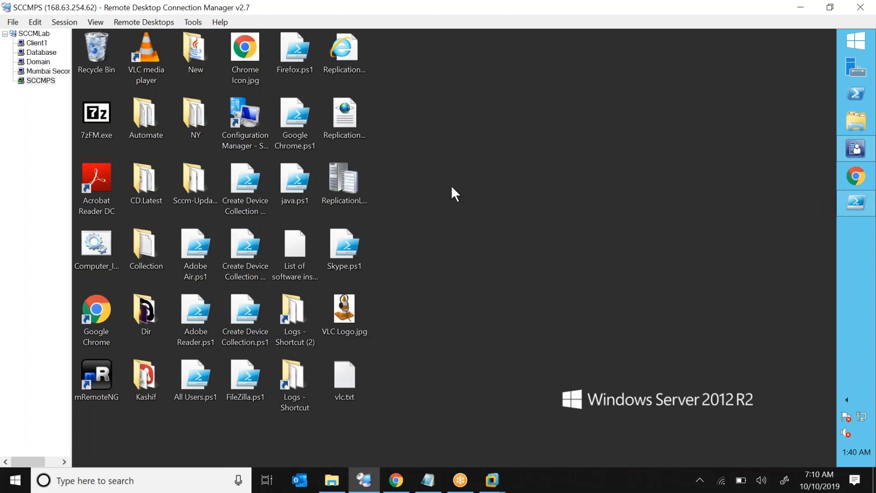
Create a new desktop folder named 'Powershell Script'.
right_click(450, 185)
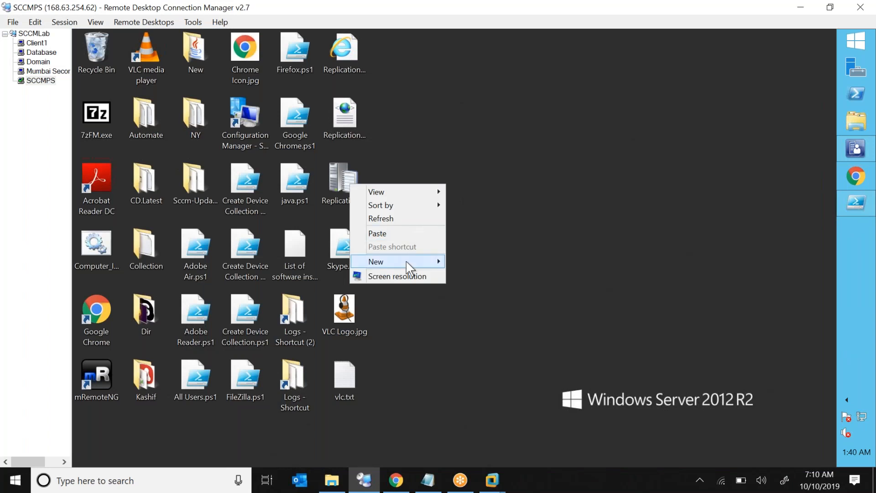
mouse_move(406, 261)
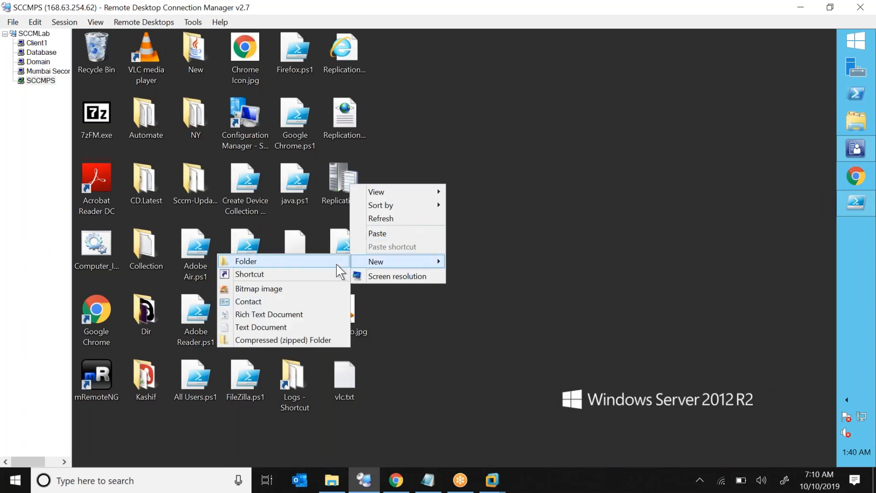
click(336, 264)
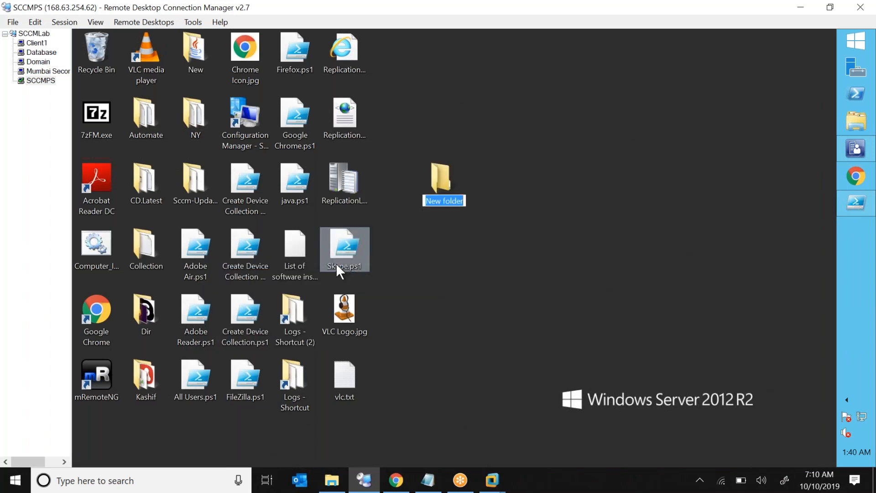
text(My)
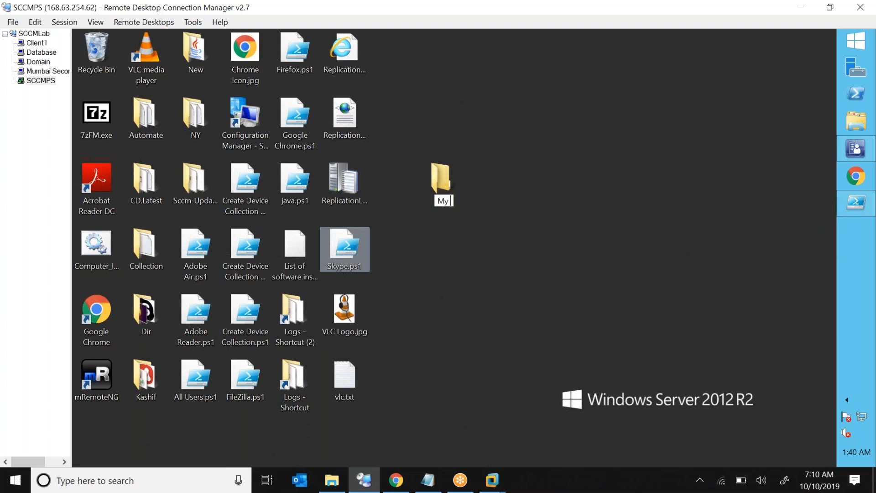
text( Collections Using Pwer)
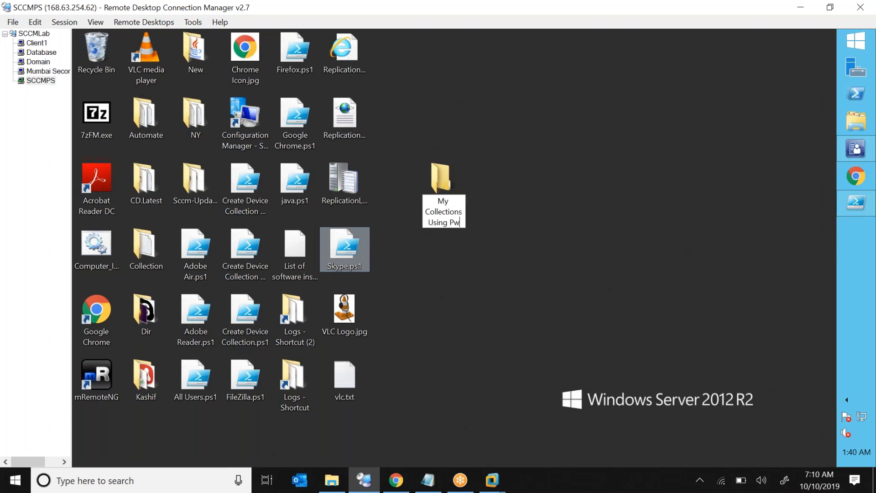
key(BackSpace)
key(BackSpace)
key(BackSpace)
text(o)
text(wer)
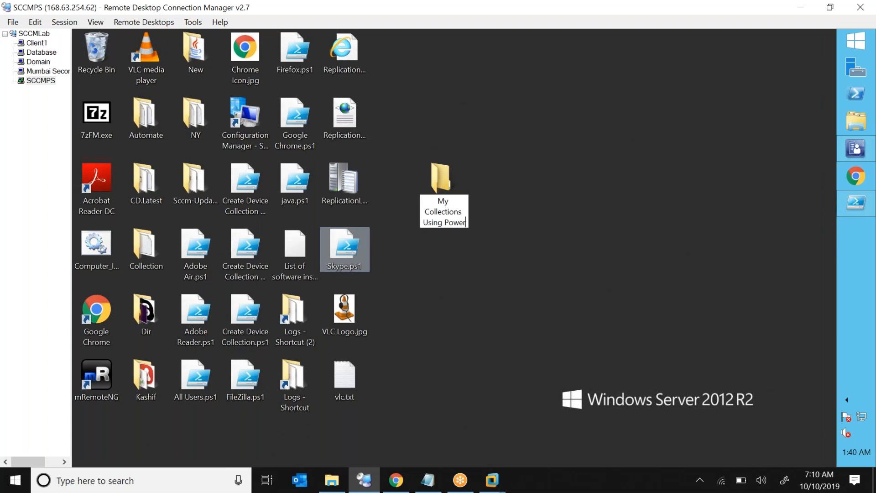
text(she)
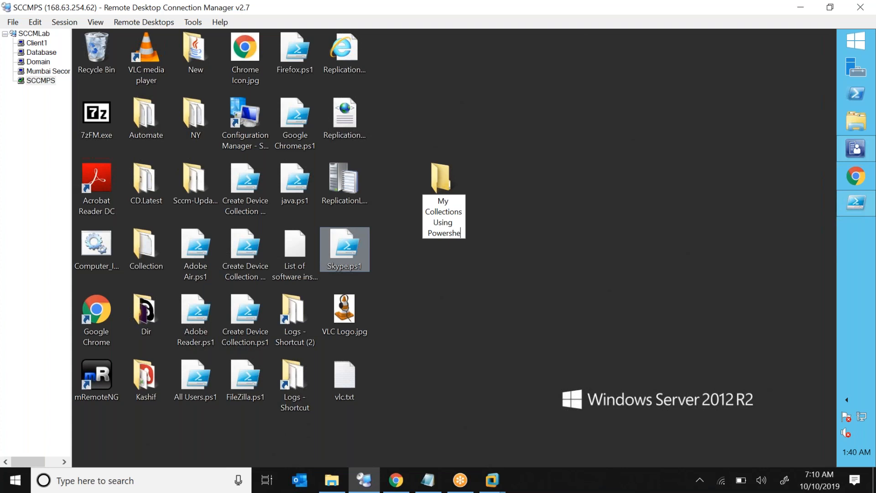
key(ctrl+shift+Left)
key(ctrl+shift+Left)
key(ctrl+shift+Left)
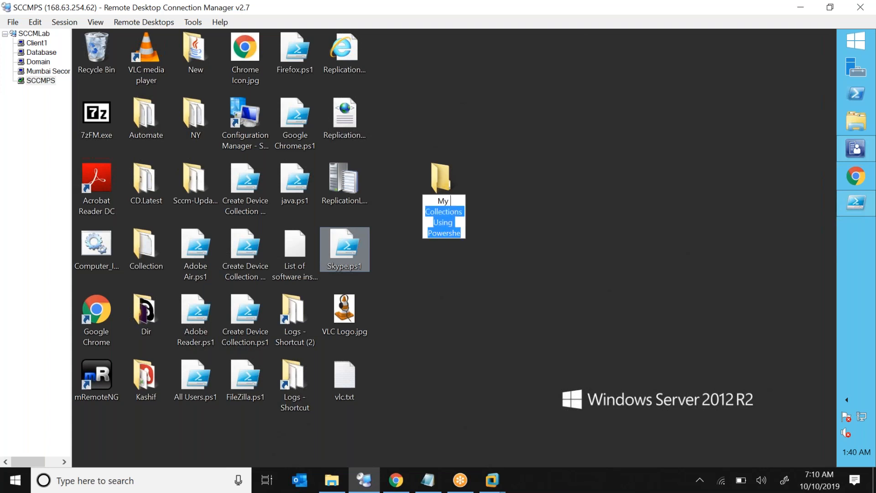
key(ctrl+shift+Left)
text(Powershell)
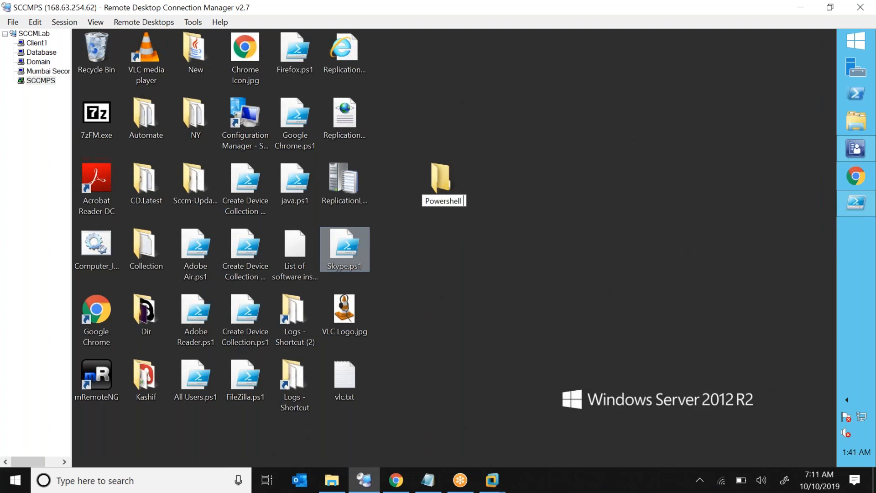
text( Script)
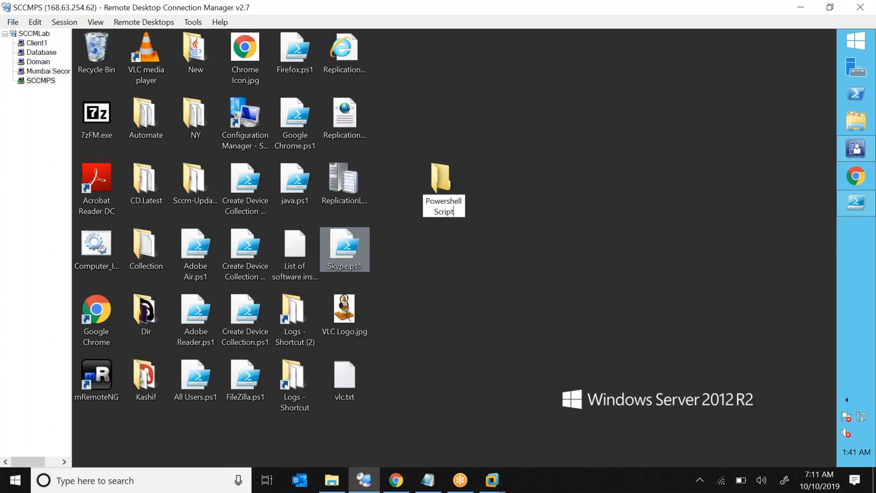
key(Return)
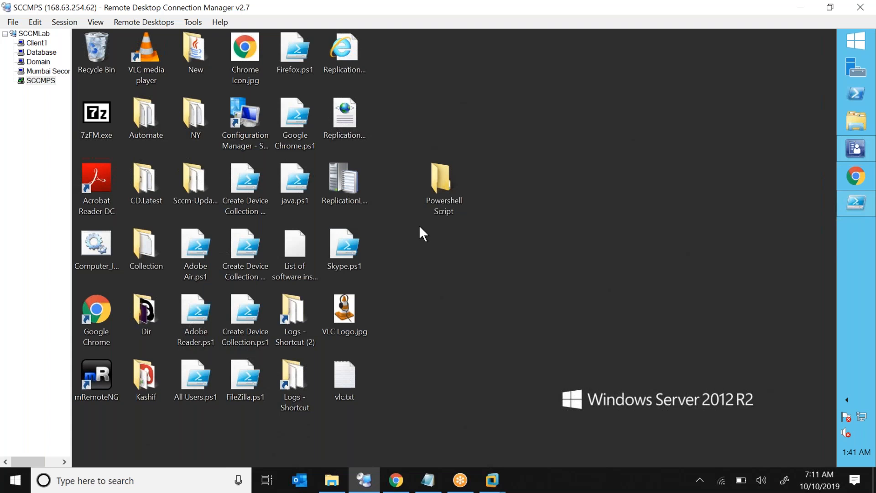
Paste both Create Device Collection scripts into Powershell Script, maximised with the Name column widened.
key(Return)
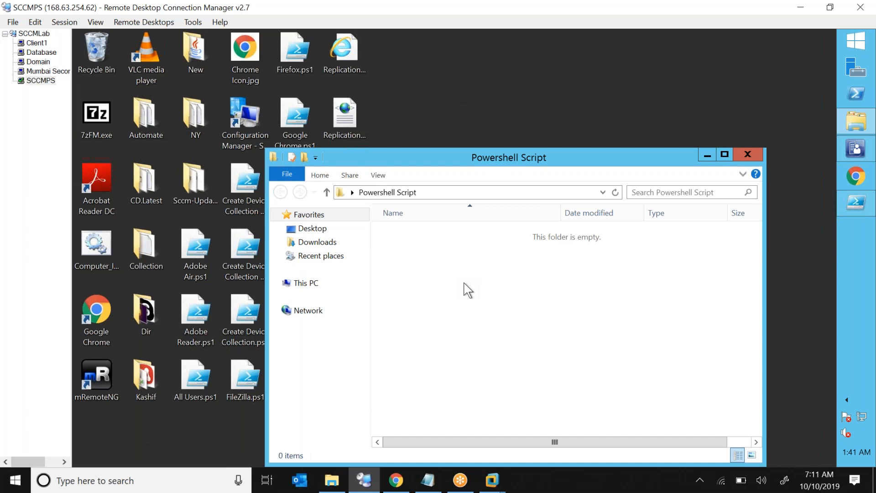
key(ctrl+v)
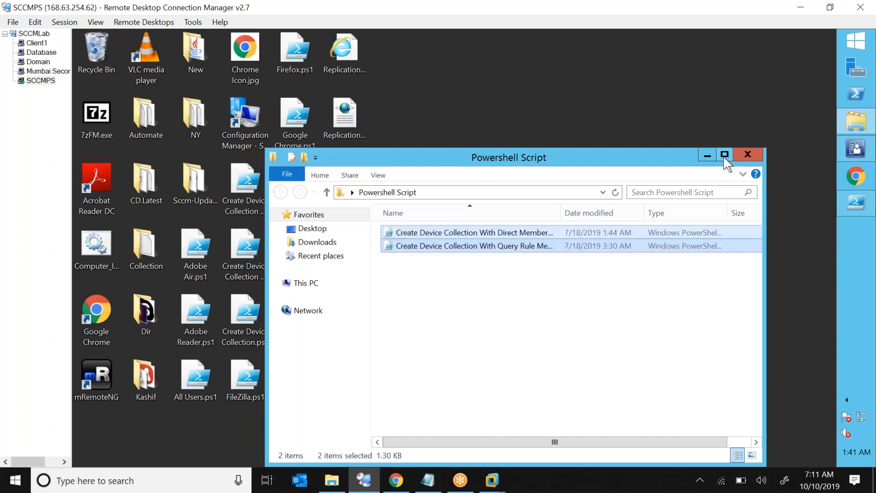
click(724, 155)
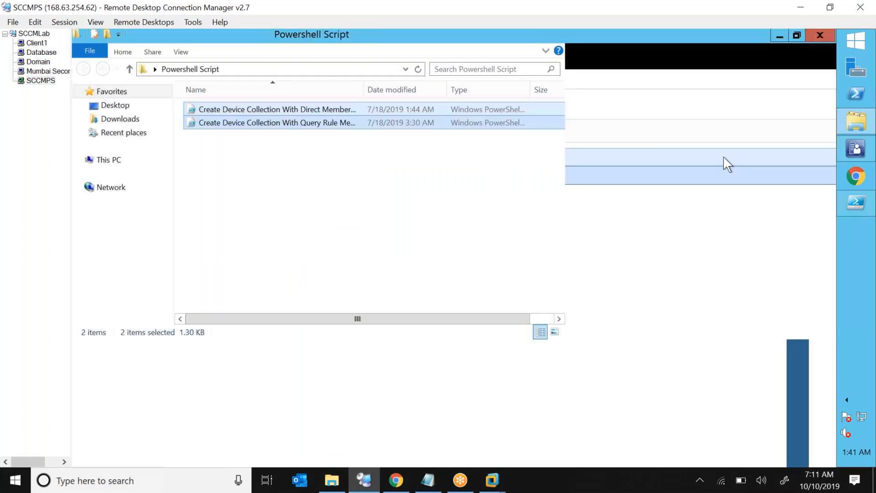
double_click(363, 89)
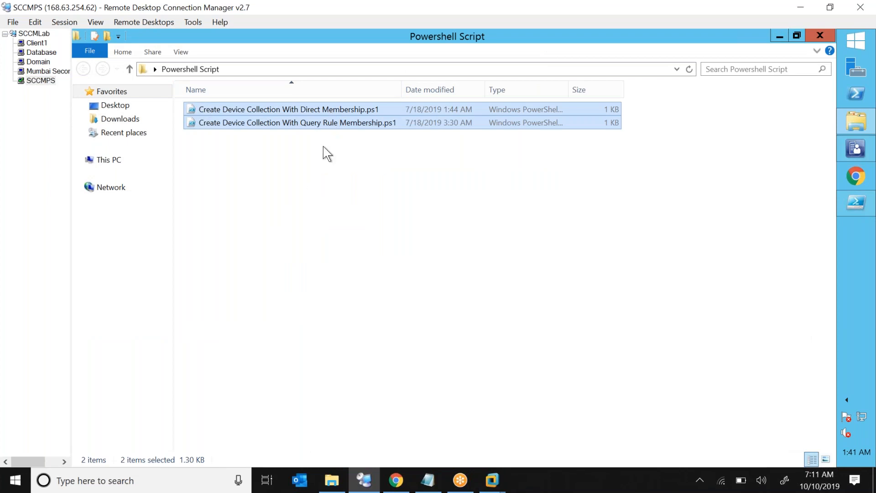
click(372, 108)
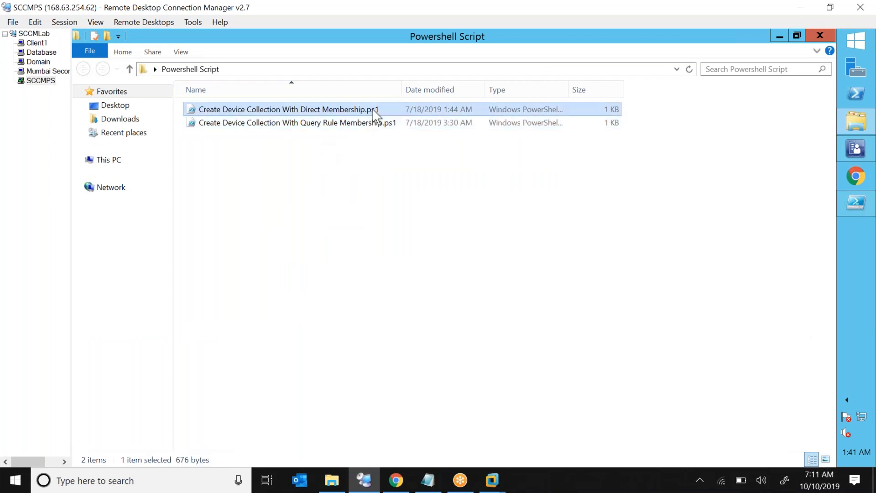
click(343, 124)
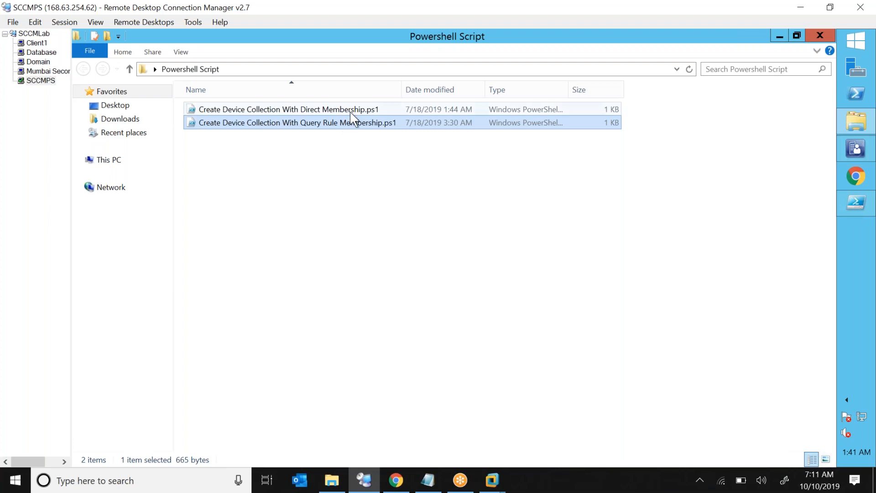
click(351, 112)
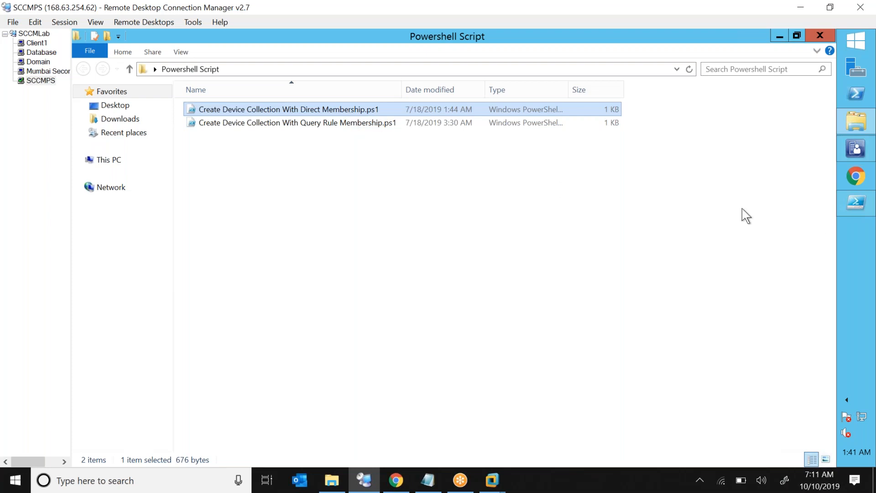
click(853, 205)
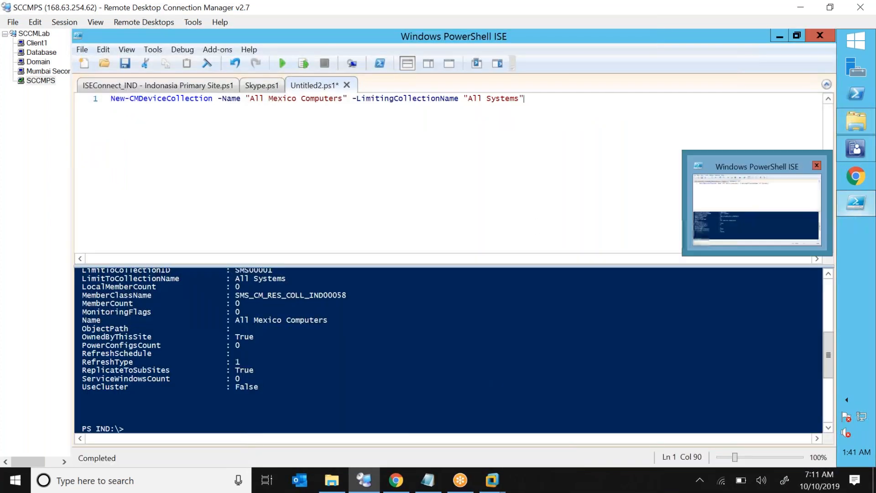
Load Create Device Collection With Direct Membership.ps1 from the Powershell Script folder via File > Open.
click(82, 50)
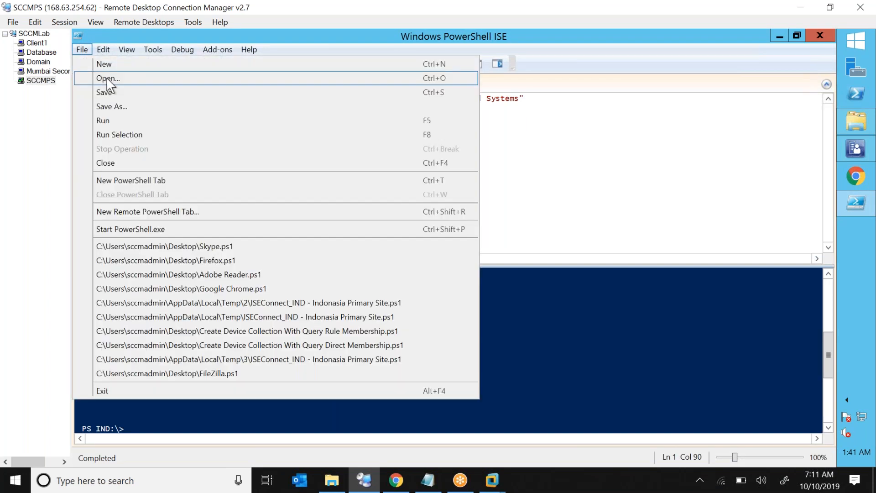
click(108, 79)
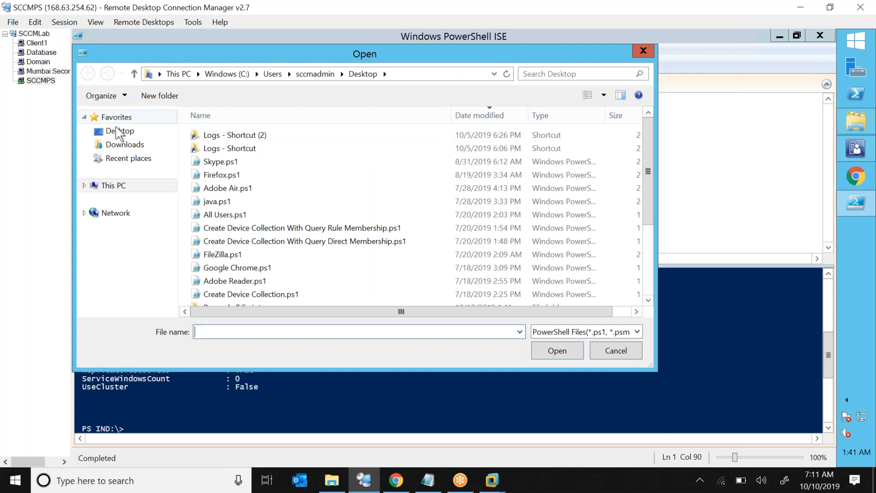
click(269, 256)
scroll(269, 257, down, 3)
double_click(260, 193)
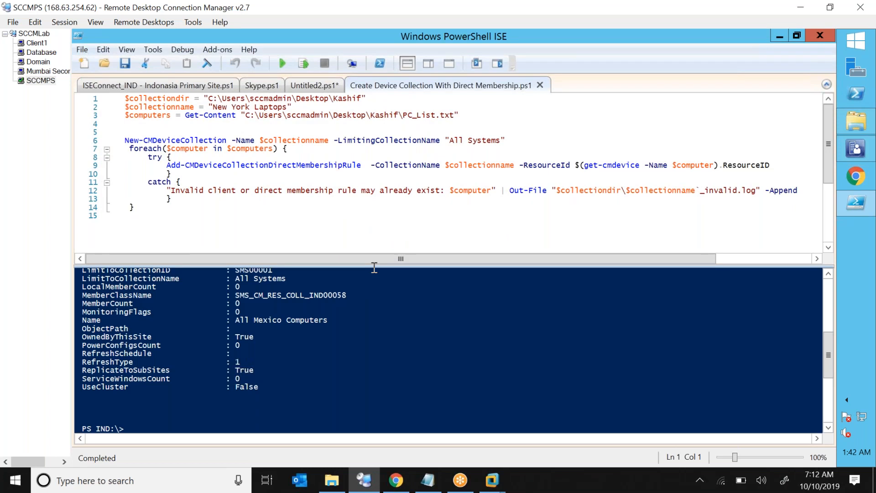
Enlarge the editor pane and insert a '#Define Variables' comment on line 2.
drag(373, 266, 365, 295)
click(172, 157)
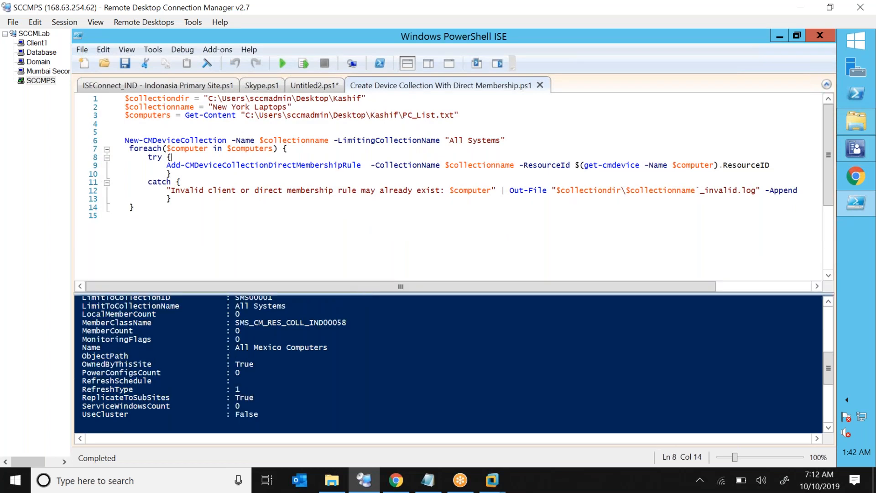
click(120, 124)
click(344, 99)
click(123, 99)
key(Return)
key(Return)
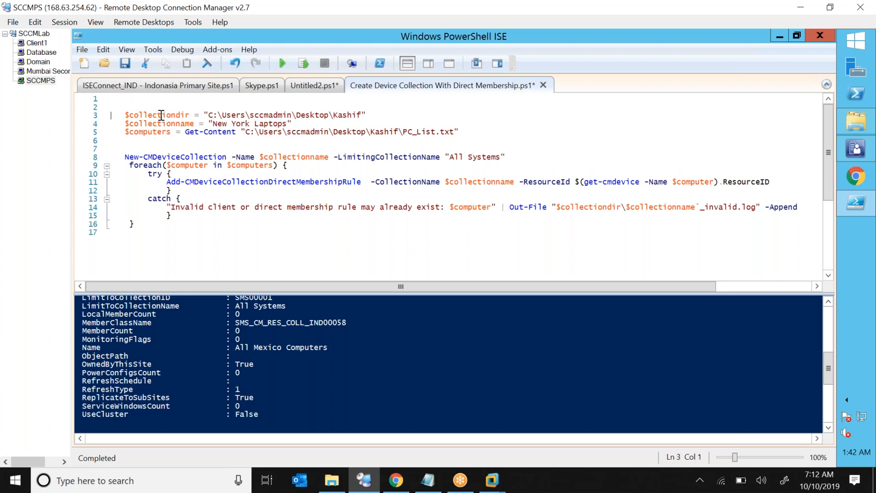
click(144, 104)
text(#Define Va)
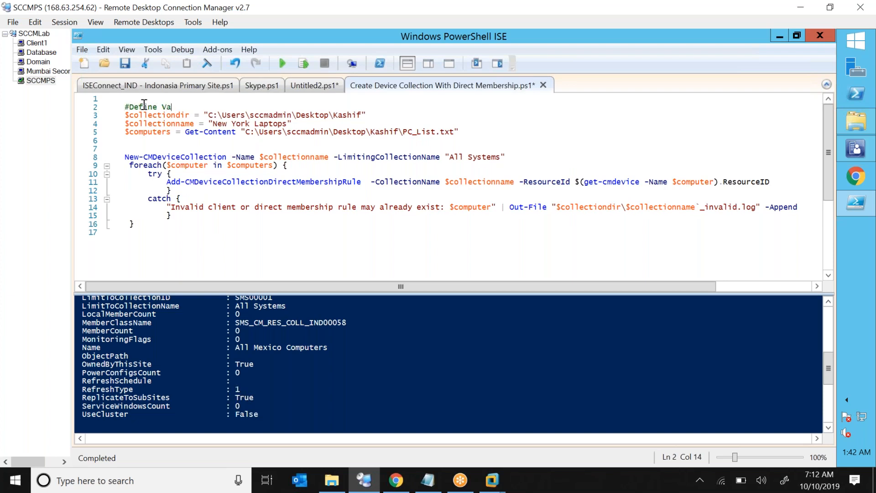
text(riables)
Select the $collectiondir folder path on line 3 for replacement.
click(127, 115)
drag(154, 133, 223, 132)
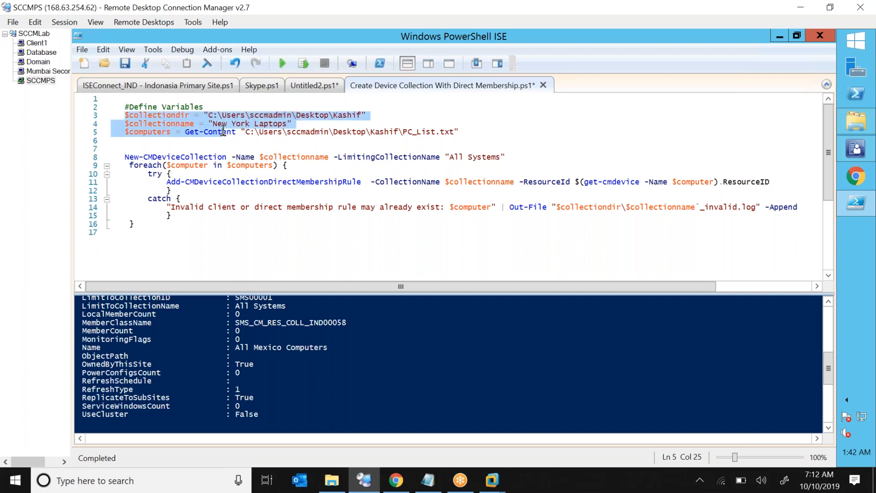
double_click(155, 114)
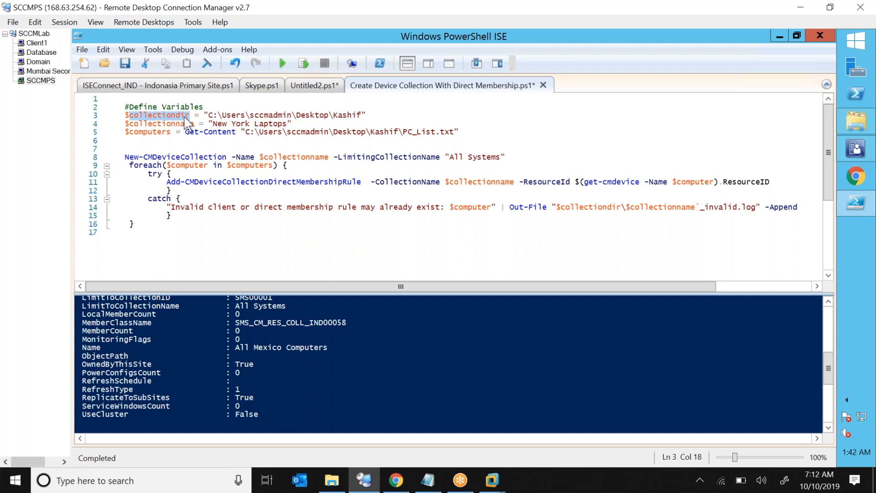
click(210, 116)
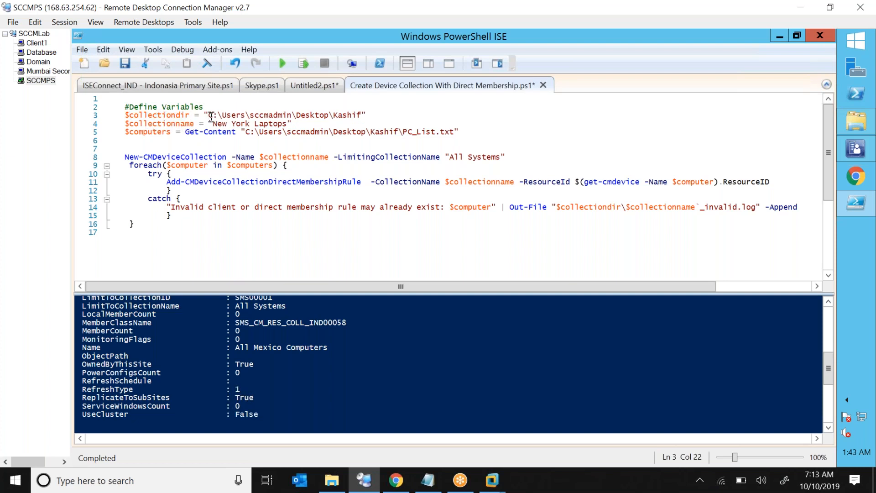
drag(211, 117, 355, 117)
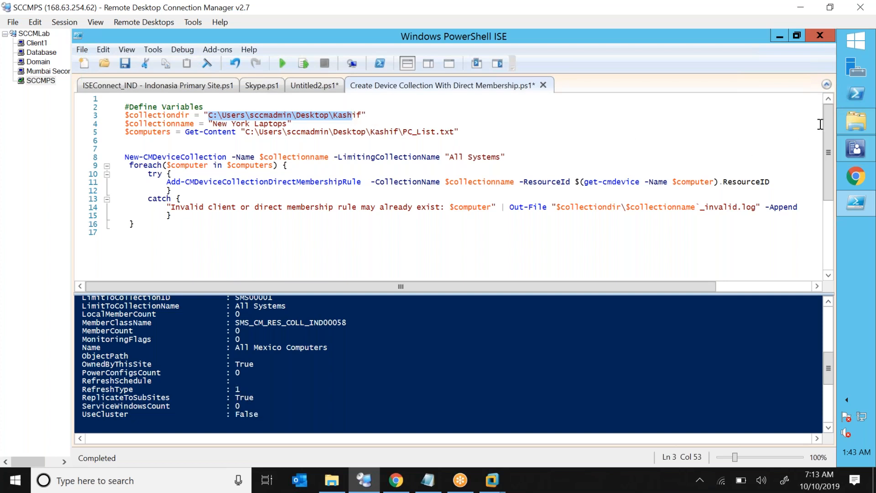
click(857, 121)
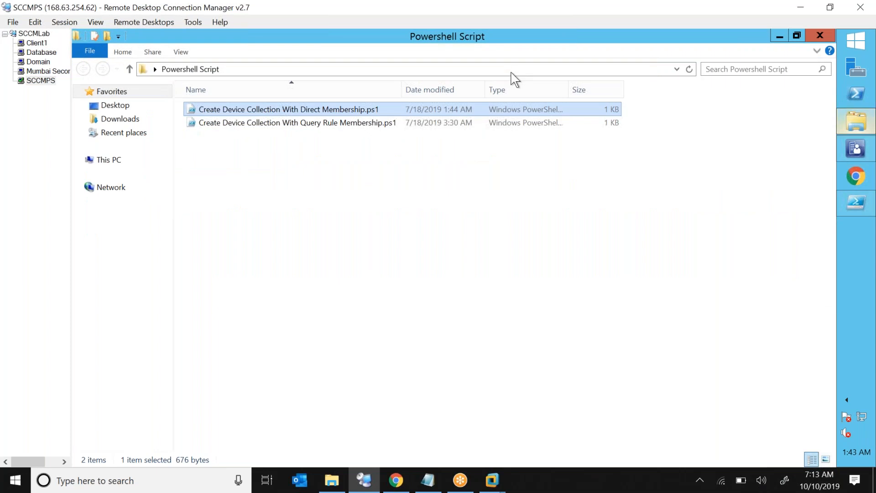
Replace the $collectiondir value on line 3 with the Powershell Script folder path.
click(513, 69)
key(ctrl+c)
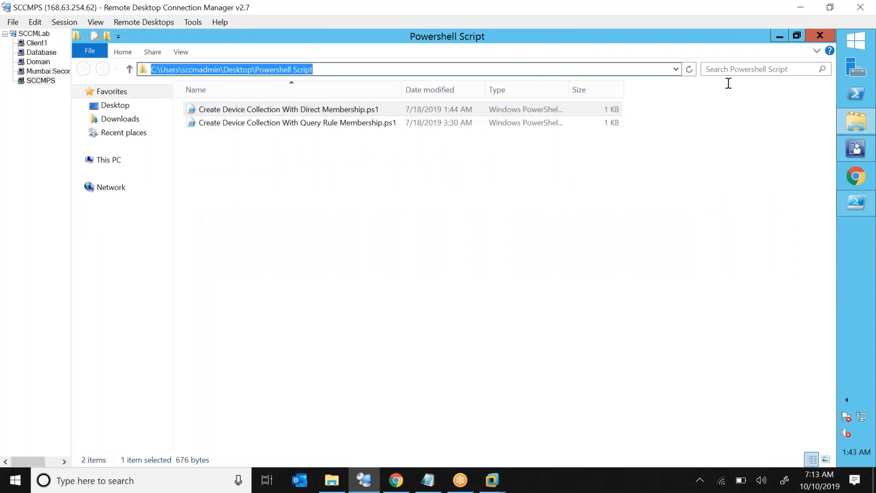
click(857, 208)
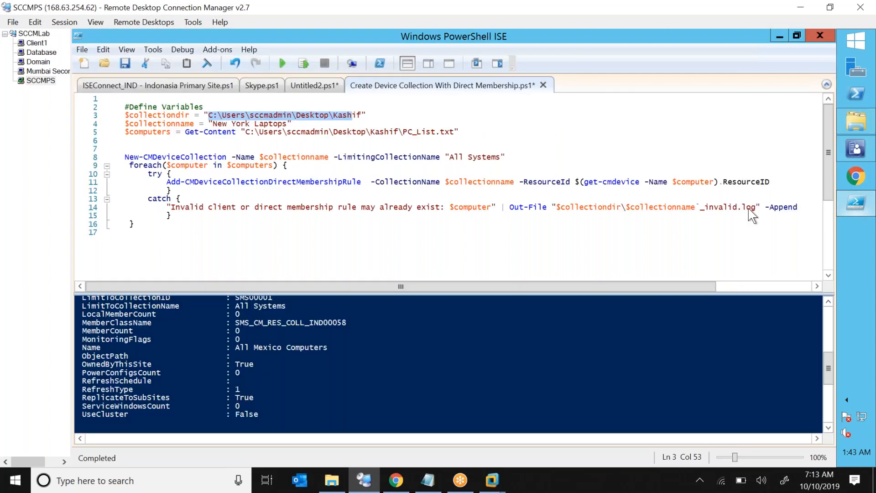
key(shift+Right)
key(shift+Right)
key(BackSpace)
key(ctrl+v)
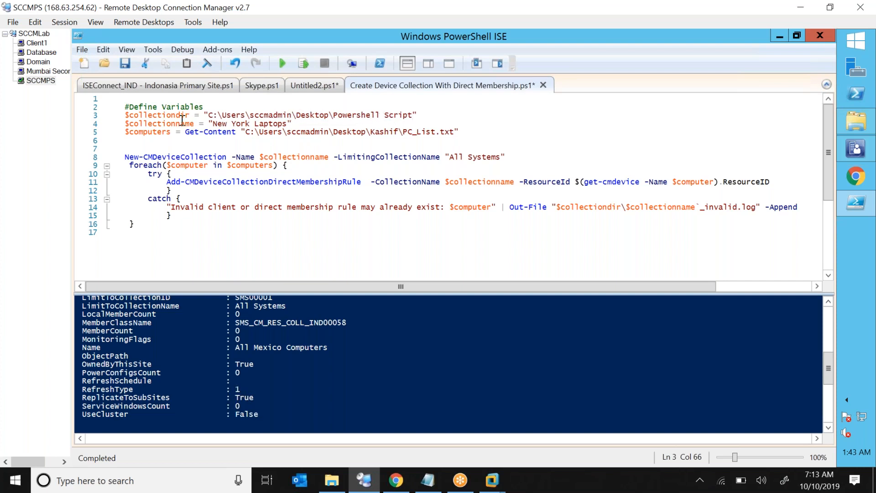
Change $collectionname to 'Device Collection Using Powershell Script'.
click(215, 124)
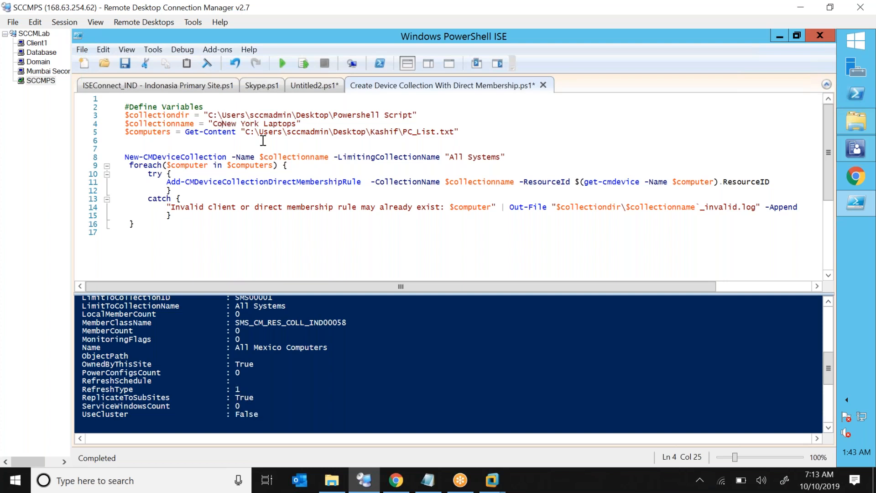
text(Device Colle)
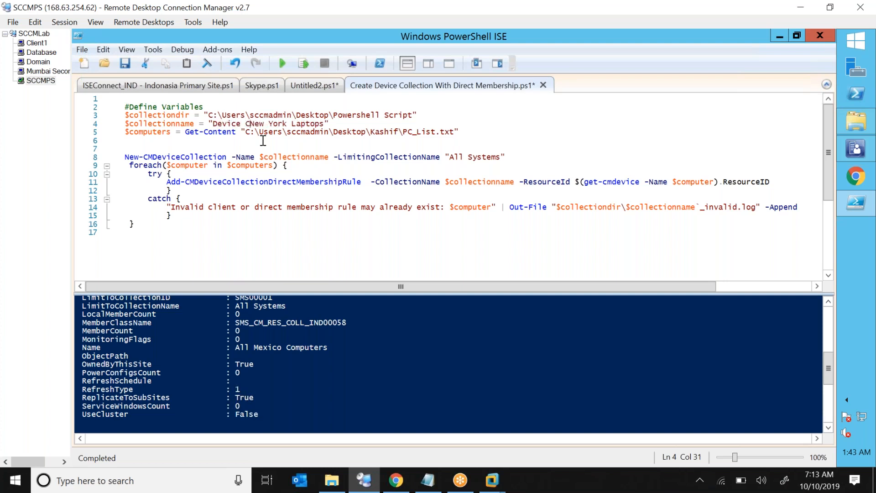
text(ction Using Po)
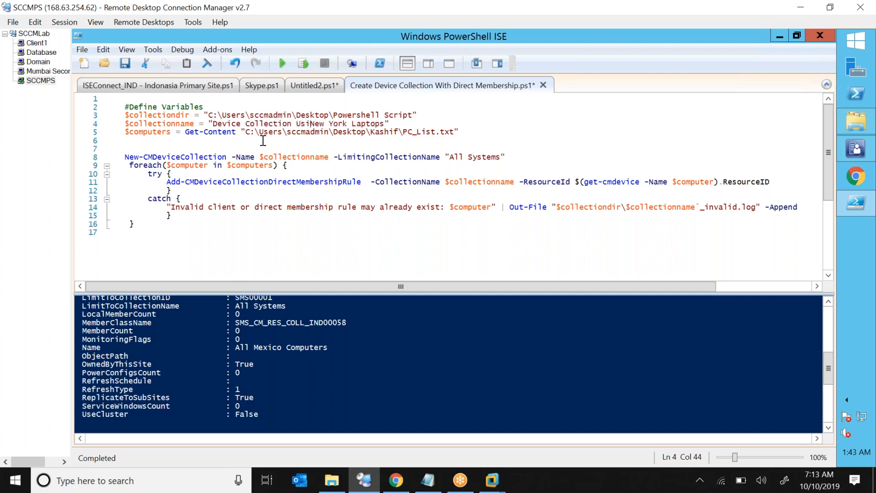
text(wershell)
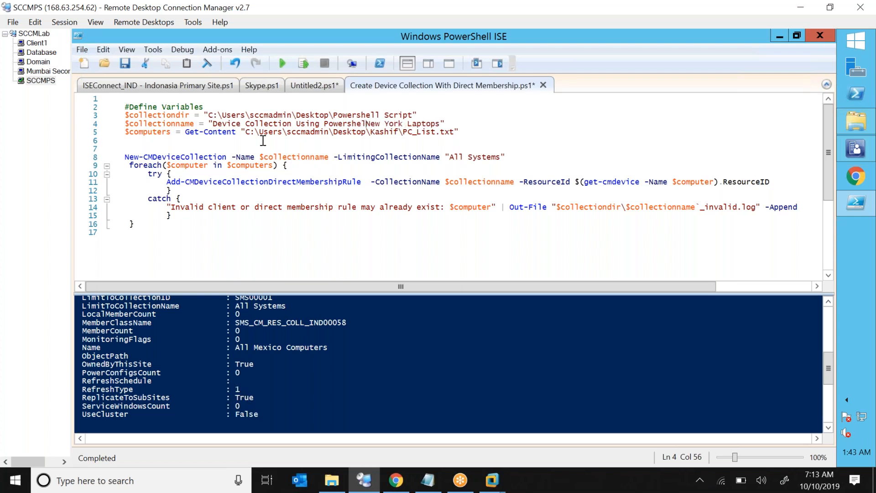
key(Delete)
key(Delete)
key(Delete)
key(Delete)
key(Delete)
key(Delete)
key(Delete)
key(Delete)
key(Delete)
key(Delete)
key(Delete)
key(Delete)
key(Delete)
key(Delete)
key(Delete)
key(Delete)
text(Script)
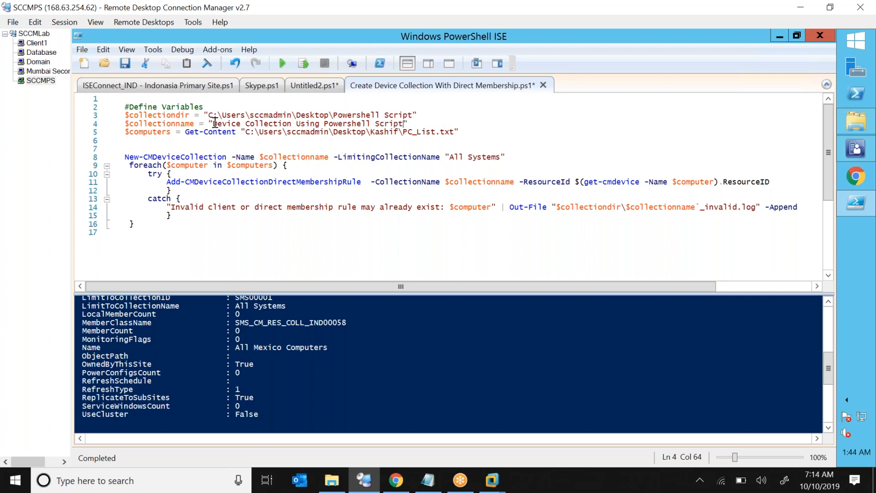
drag(215, 124, 400, 123)
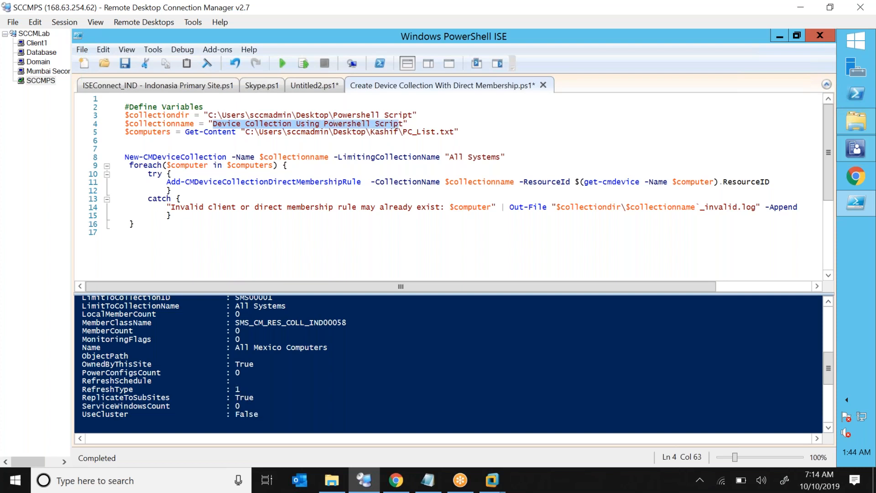
double_click(146, 124)
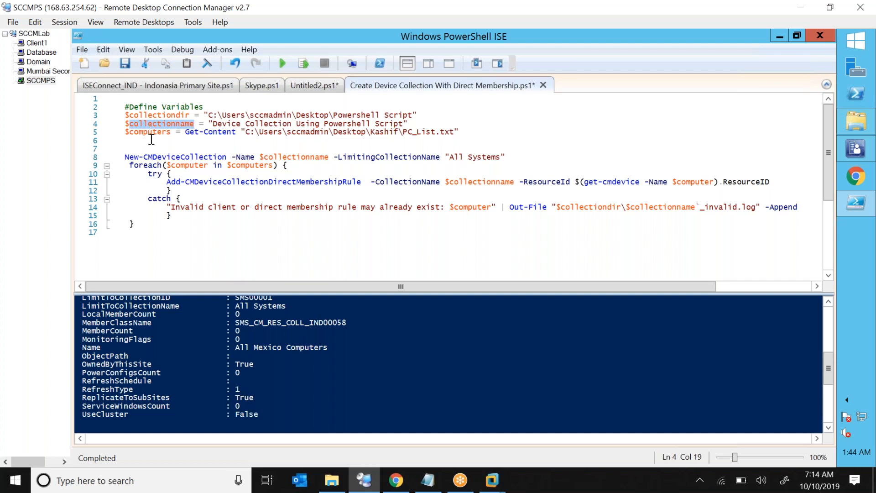
click(207, 133)
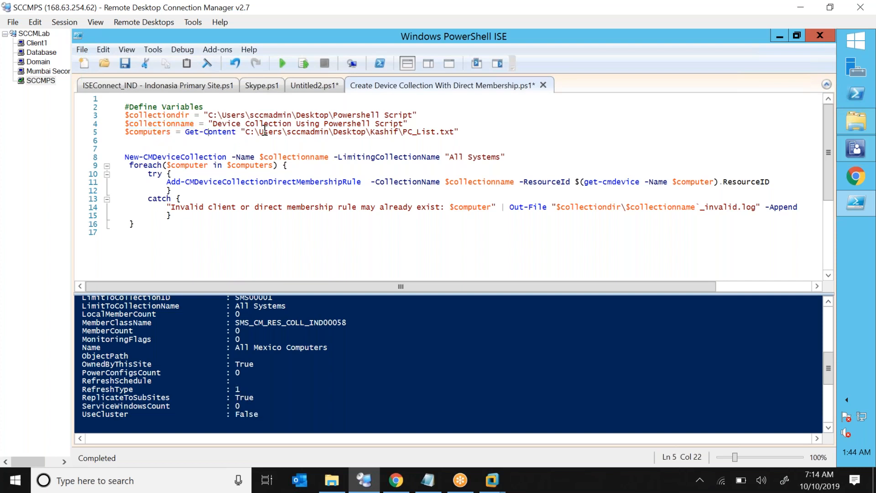
Create a new text document named PC.txt in the Powershell Script folder.
click(864, 132)
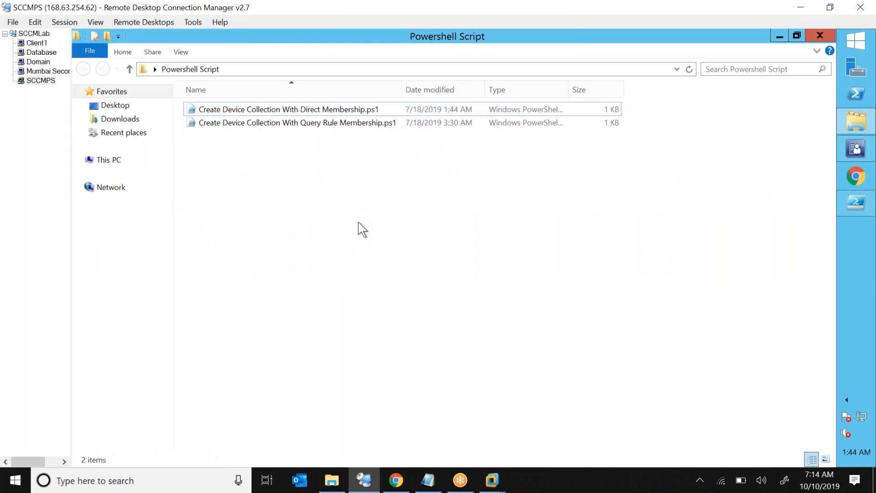
right_click(358, 222)
mouse_move(276, 352)
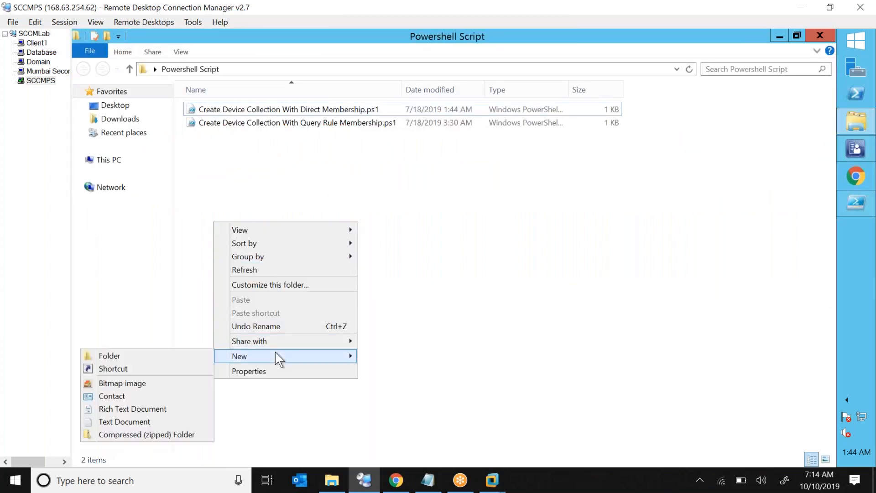
click(138, 417)
text(PC.txt)
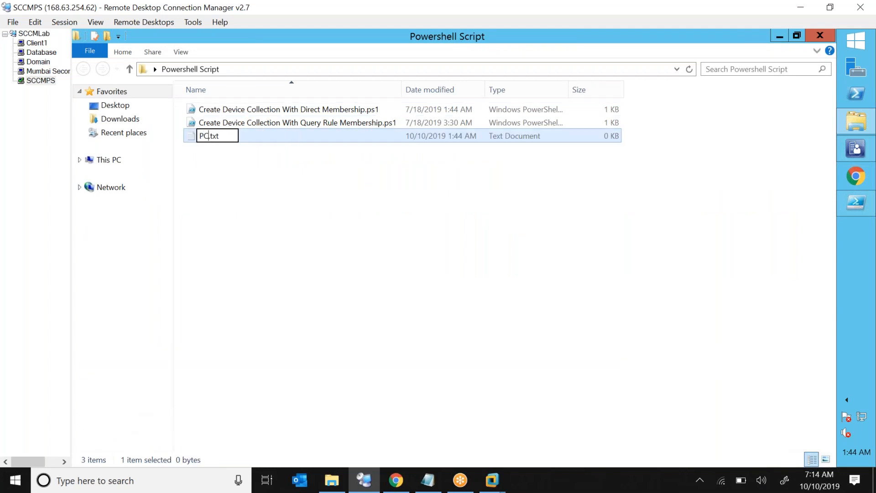
key(Return)
key(Return)
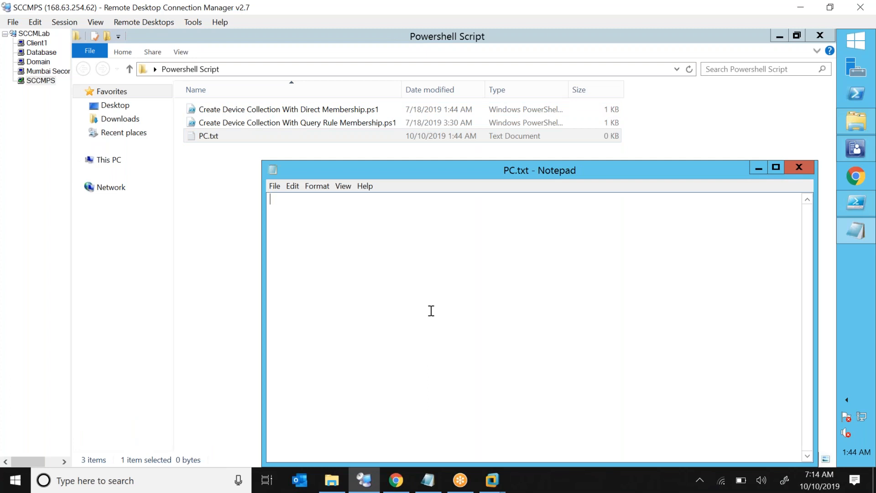
List SCCMPS, DOMAIN, DATABASE and CLIENT1 in PC.txt, save it and close Notepad.
text(SCCMPS )
text(DOMAIN)
key(Return)
text(DATABAS)
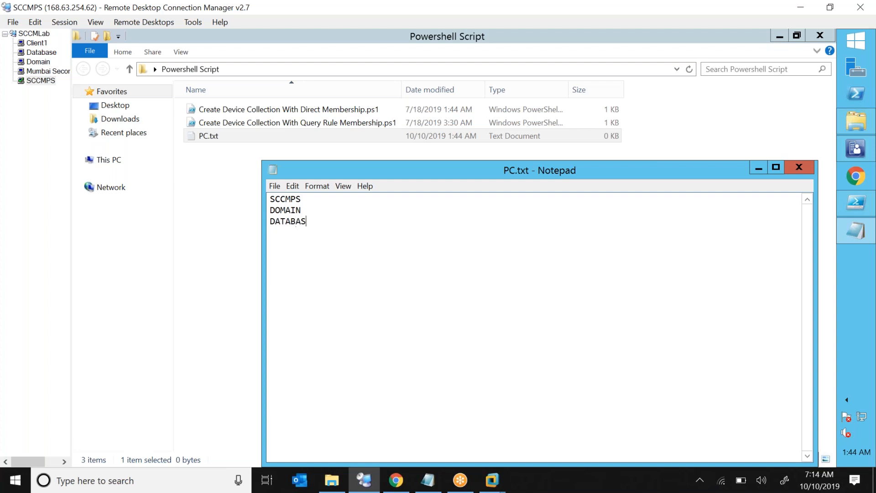
text(E CLIENT1)
key(ctrl+s)
click(275, 186)
click(242, 222)
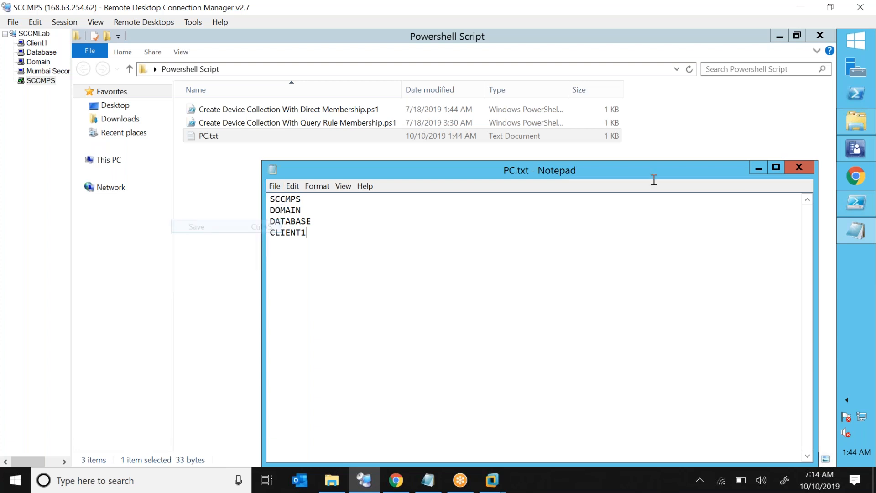
click(799, 167)
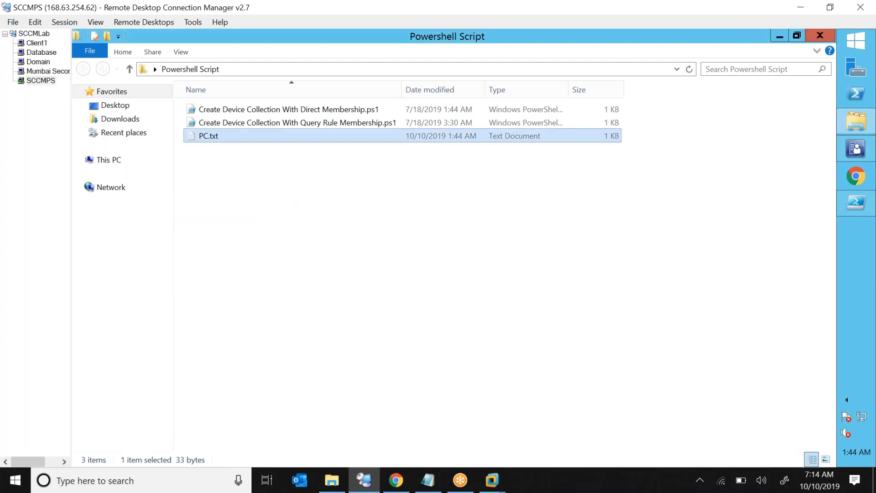
Point the line 5 $computers path at PC.txt in the Powershell Script folder.
click(854, 205)
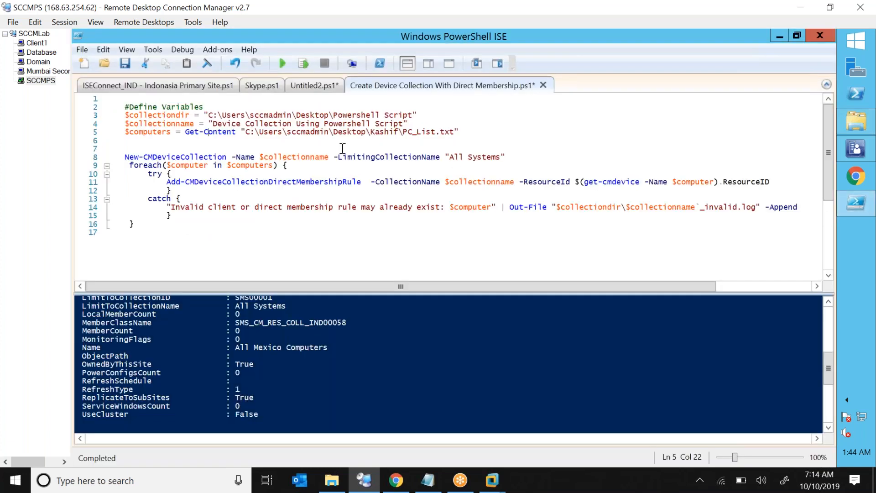
click(342, 132)
drag(210, 115, 412, 115)
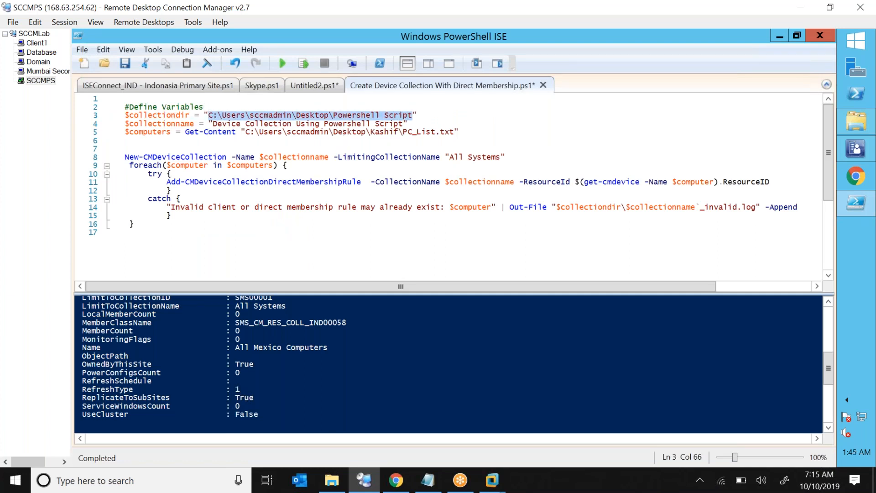
click(247, 131)
key(shift+Right)
key(shift+Right)
key(shift+Right)
key(shift+Right)
key(shift+Right)
key(shift+Right)
key(shift+Right)
key(shift+Right)
key(shift+Right)
key(shift+Right)
key(shift+Right)
key(shift+Right)
key(shift+Right)
key(shift+Right)
key(shift+Right)
key(shift+Right)
key(shift+Right)
key(shift+Right)
key(shift+Right)
key(shift+Right)
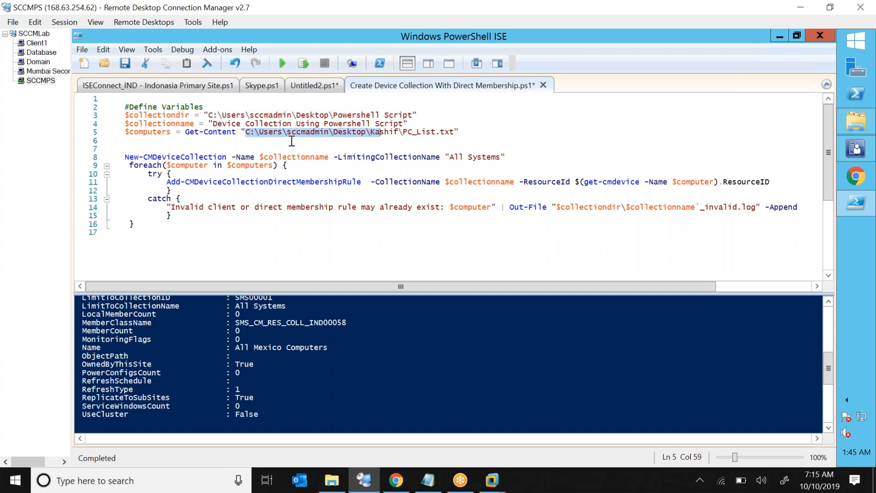
key(shift+Right)
key(shift+Right)
key(shift+Right)
key(shift+Right)
key(shift+Right)
key(shift+Right)
key(shift+Right)
key(shift+Right)
key(shift+Right)
key(shift+Right)
key(shift+Right)
key(shift+Right)
key(shift+Right)
key(shift+Right)
key(shift+Right)
key(shift+Right)
text(C:\Users\sccmadmin\Desktop\Powershell Script\)
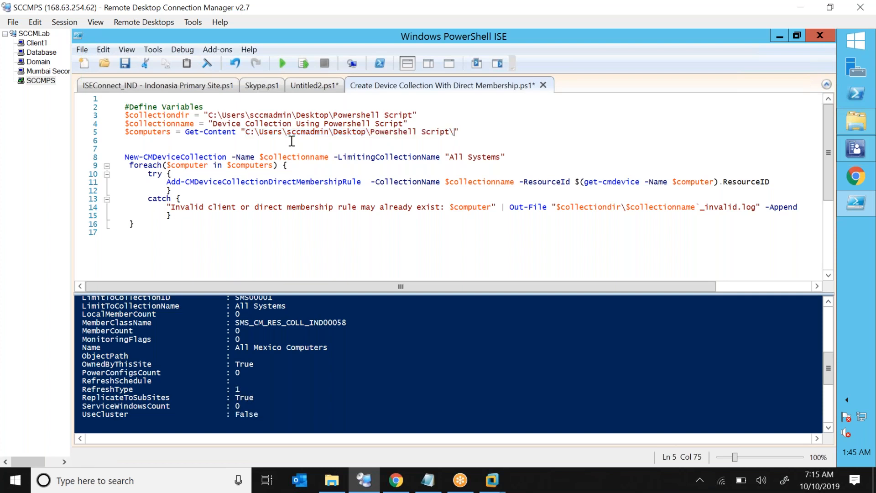
key(ctrl+space)
key(Down)
key(Down)
key(Down)
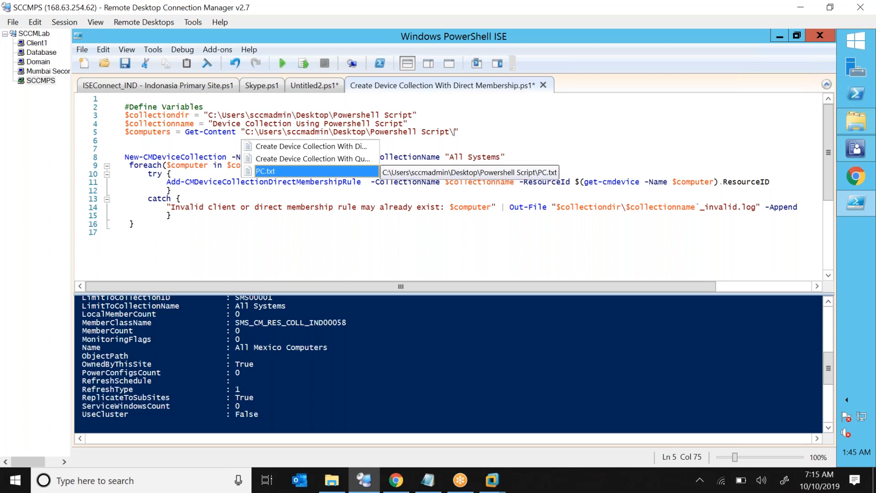
key(Return)
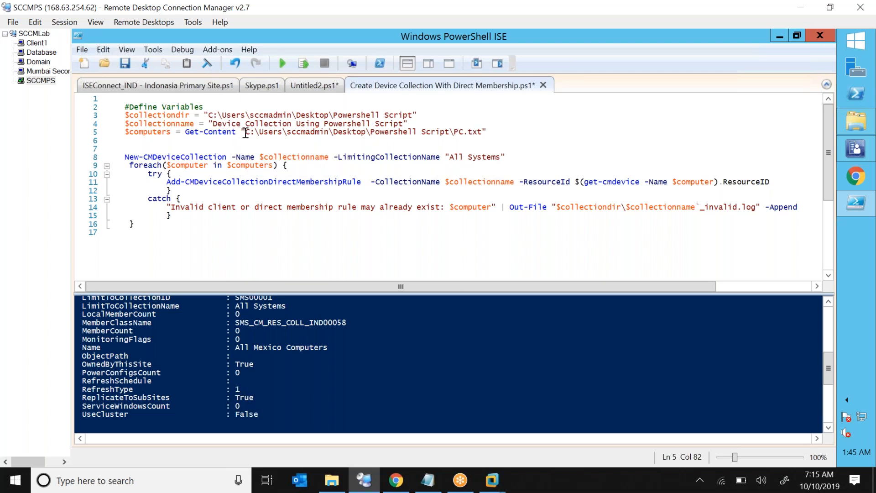
drag(245, 132, 484, 132)
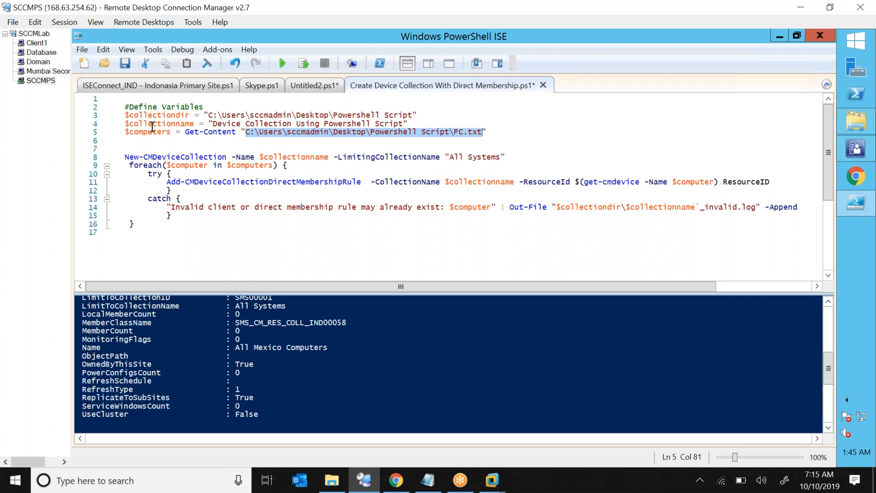
drag(219, 156, 292, 219)
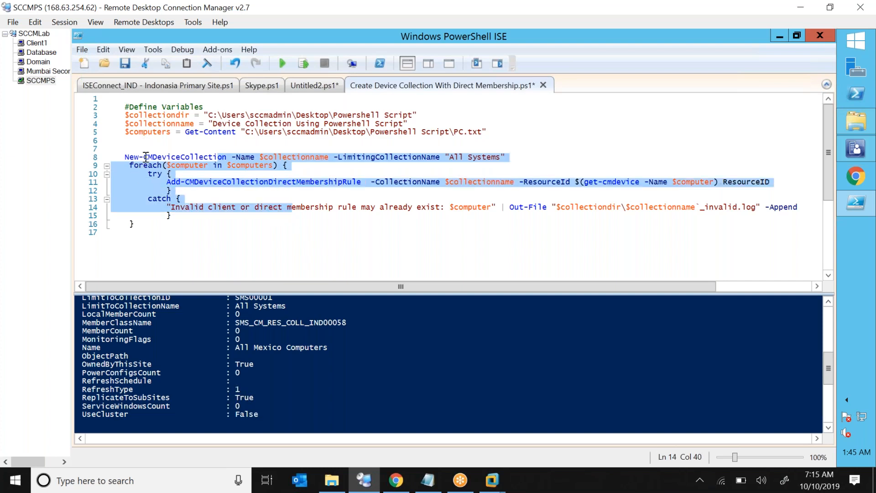
click(126, 157)
drag(126, 157, 235, 223)
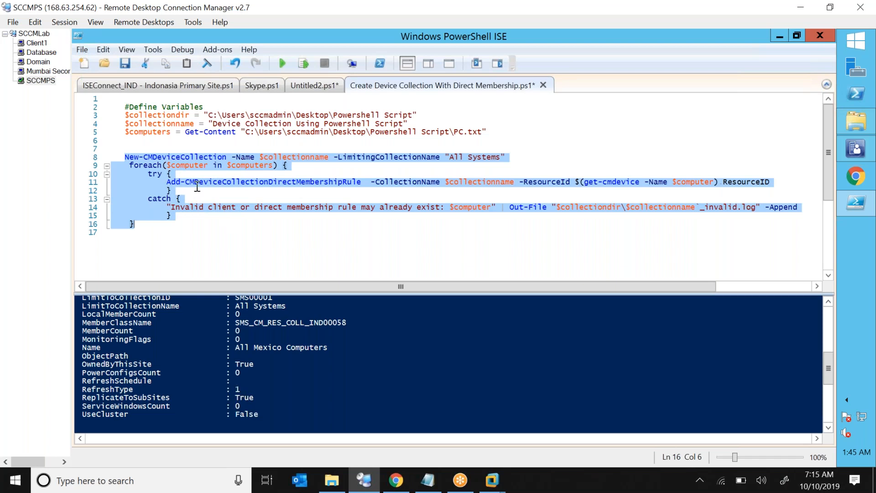
double_click(174, 156)
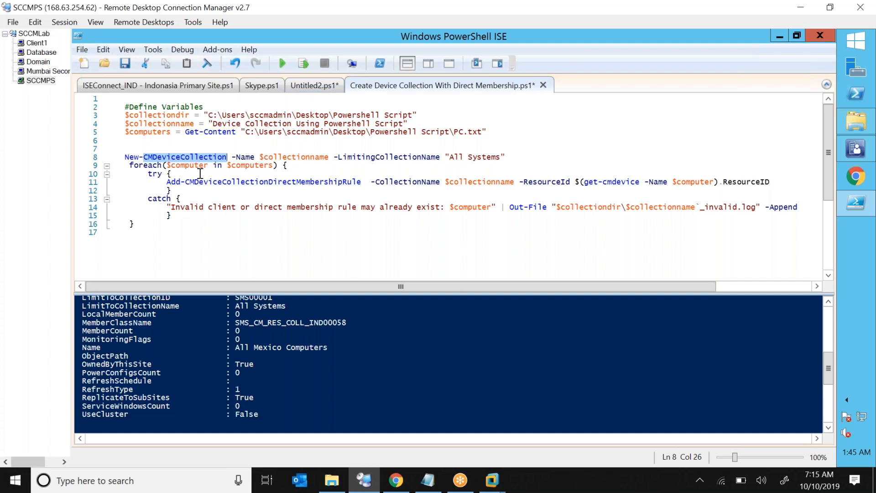
double_click(245, 157)
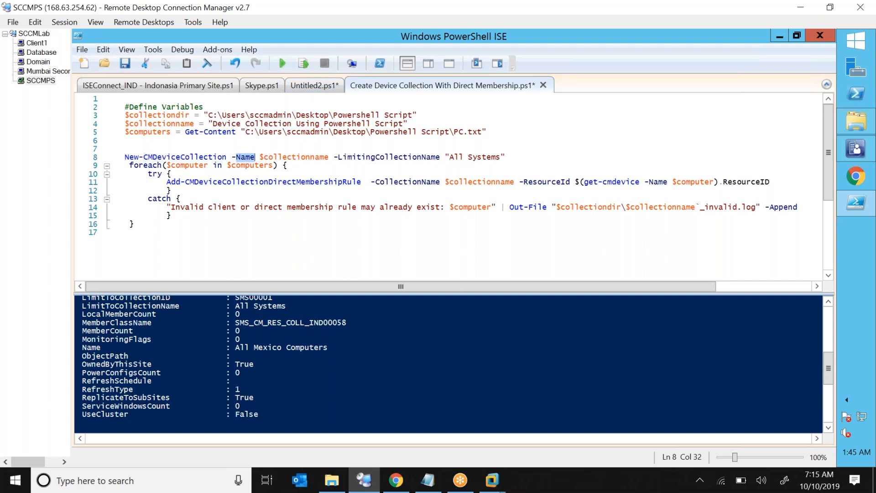
double_click(277, 156)
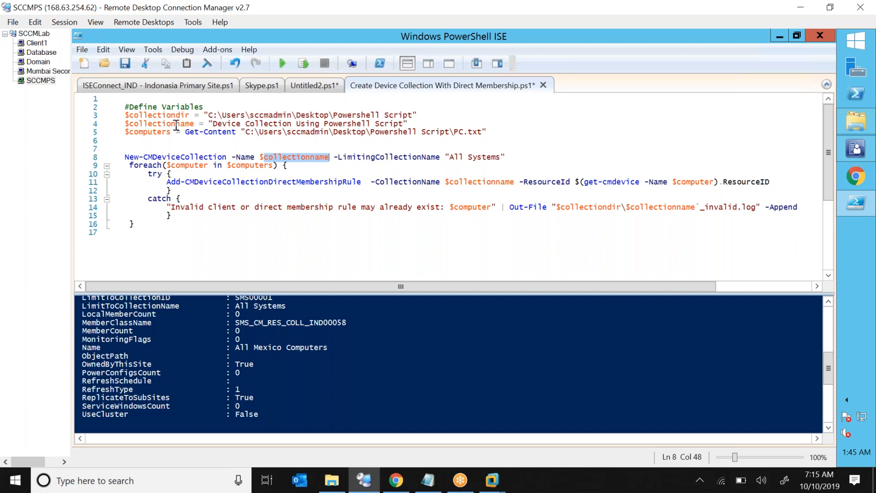
drag(213, 123, 297, 115)
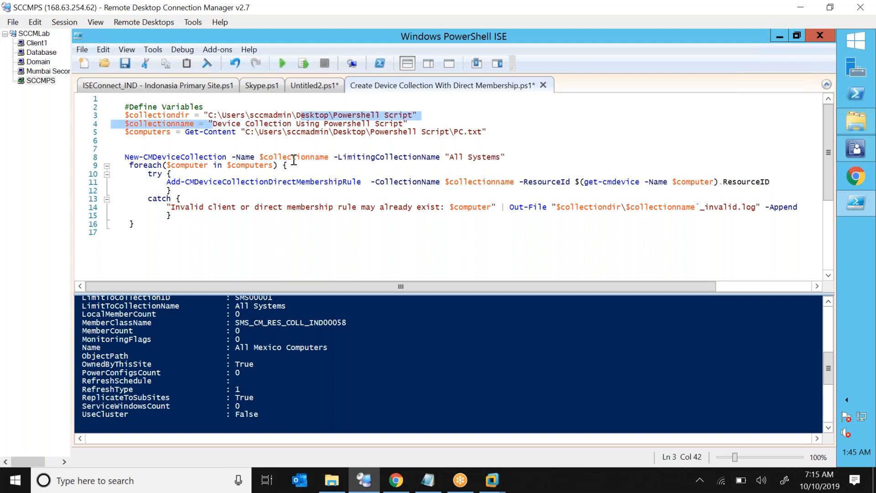
double_click(293, 157)
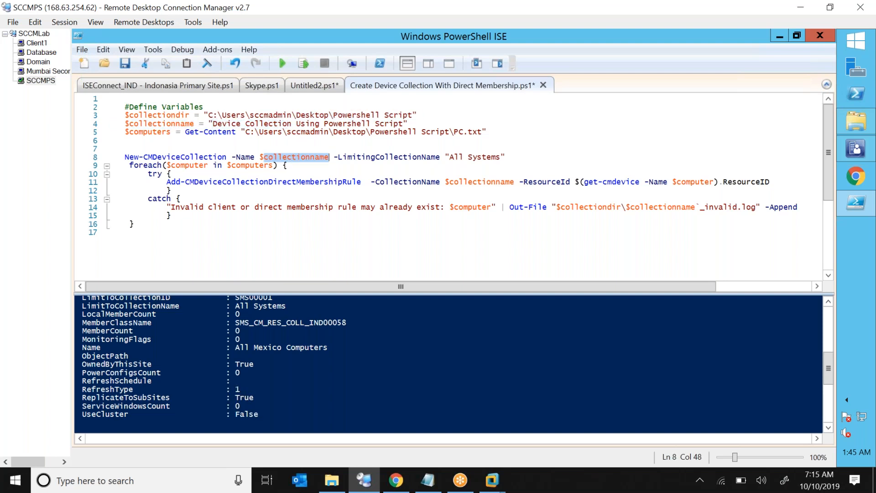
double_click(392, 158)
double_click(461, 156)
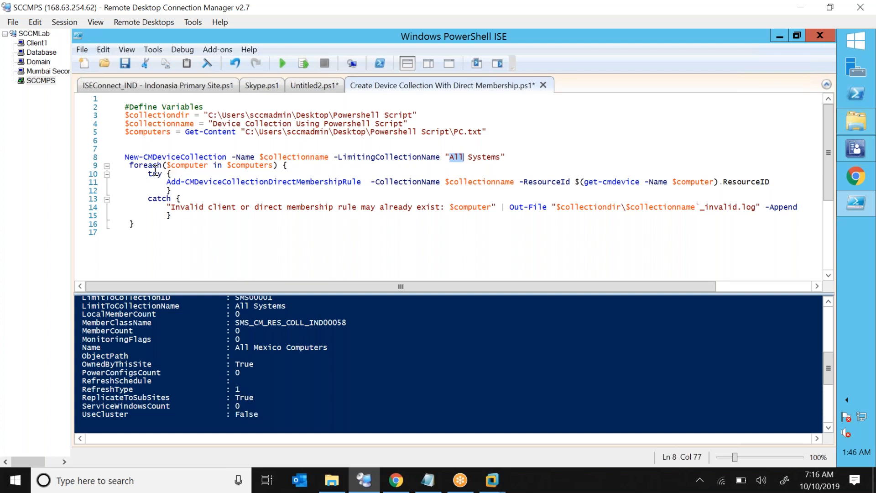
drag(130, 165, 241, 165)
drag(167, 183, 361, 182)
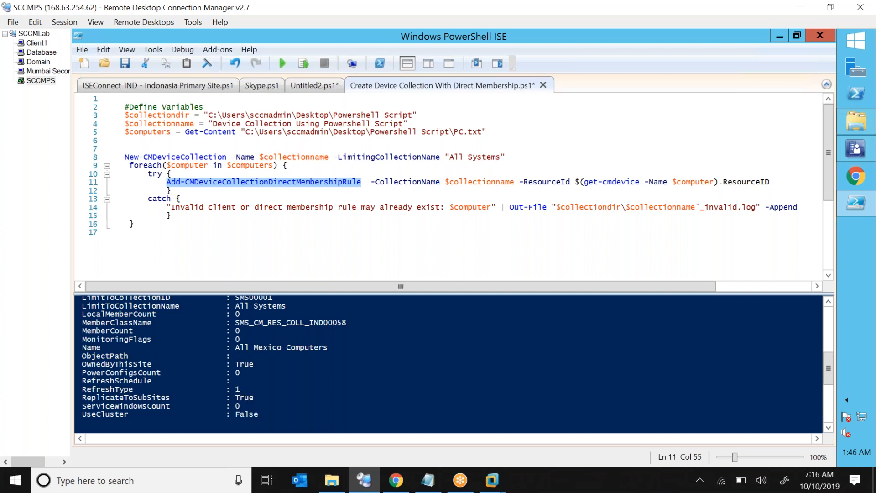
drag(389, 182, 562, 182)
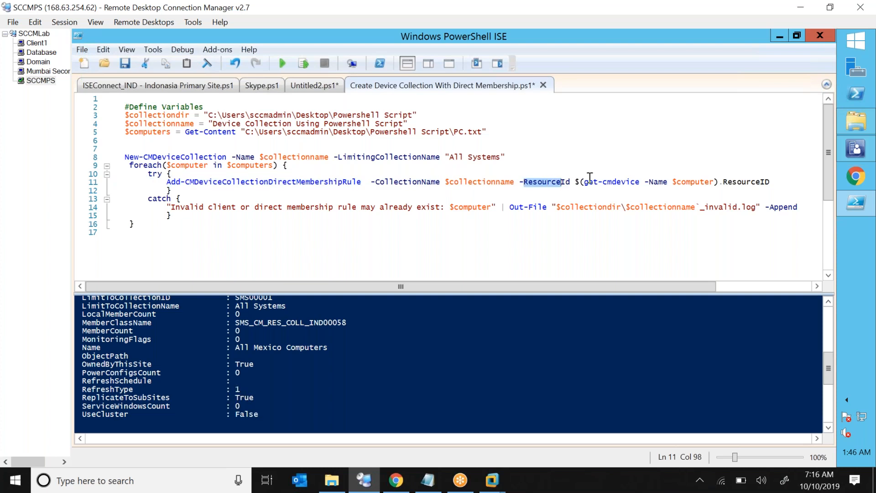
drag(594, 184, 702, 181)
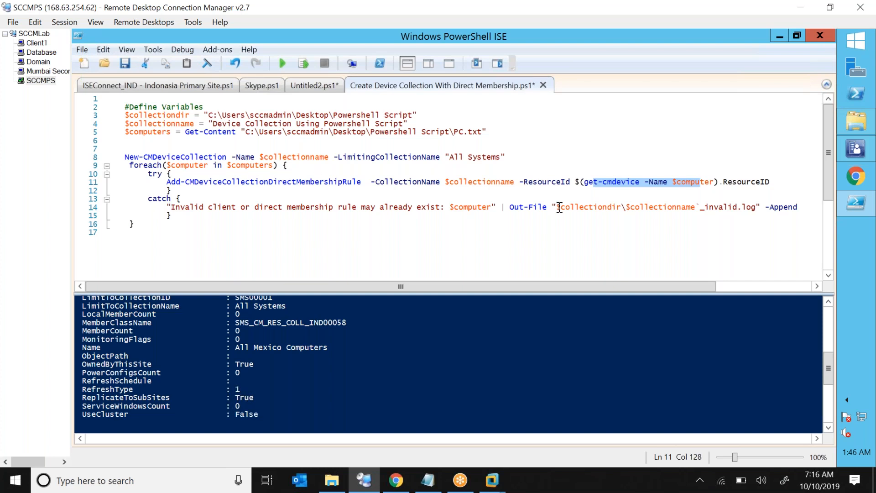
click(858, 124)
Append Client2 as a fifth line in PC.txt and save the change.
double_click(219, 137)
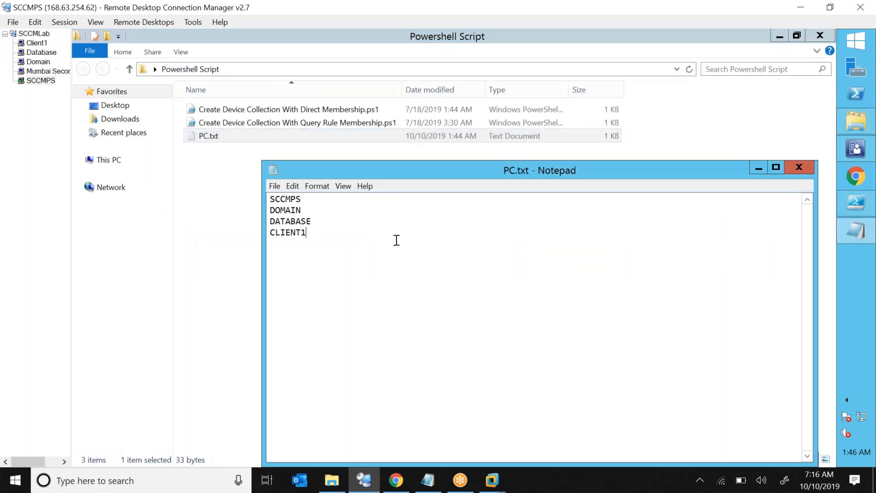
key(Return)
text(Client2)
drag(321, 234, 219, 175)
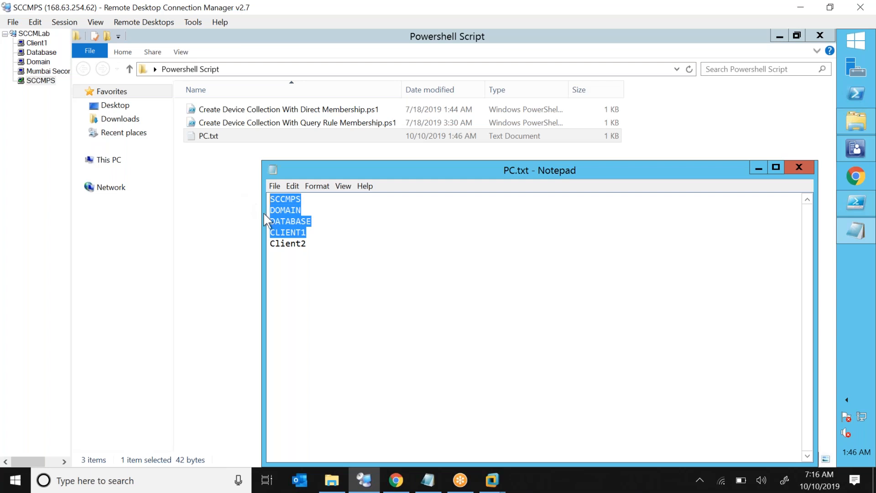
click(808, 172)
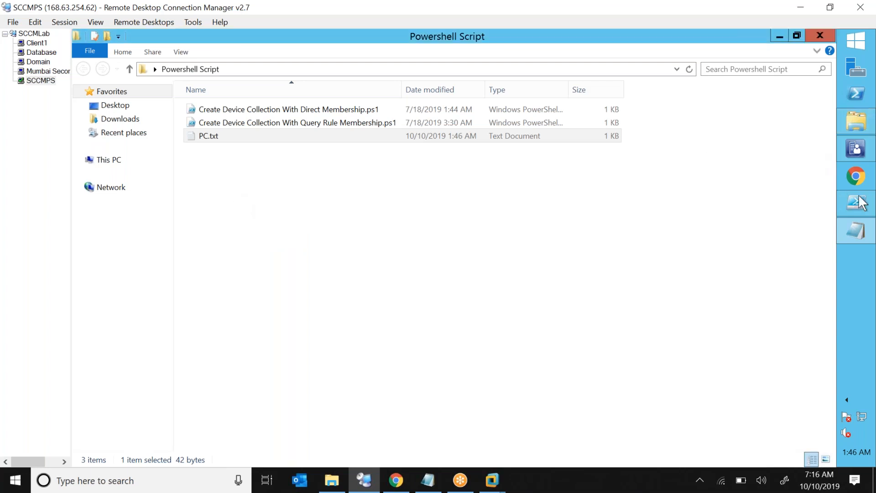
click(856, 203)
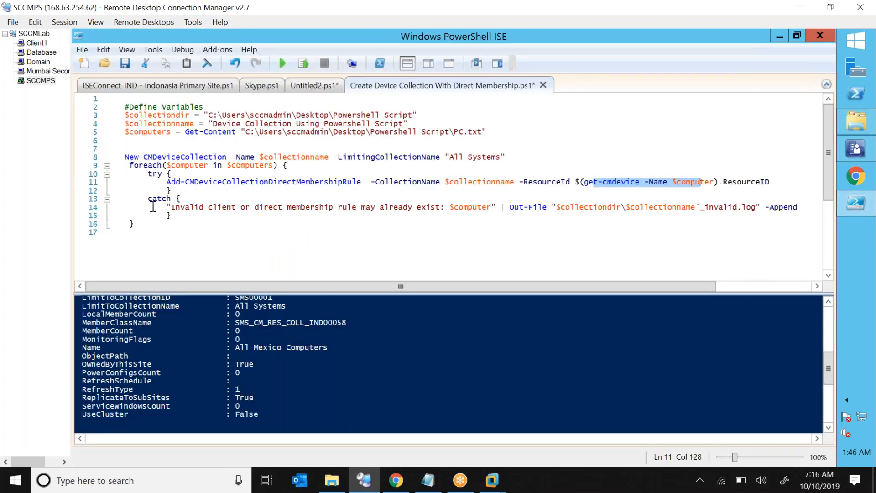
Review line 14's invalid-client Out-File logging to $collectiondir, then save the script.
click(172, 209)
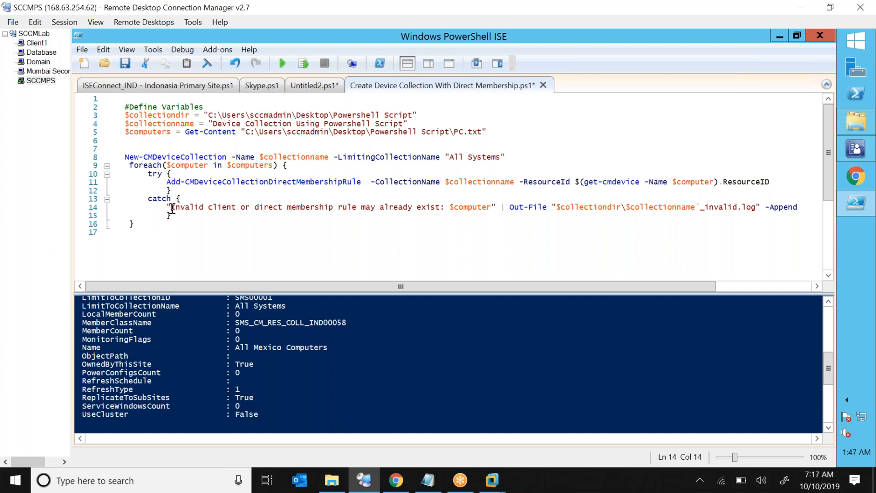
drag(172, 209, 403, 211)
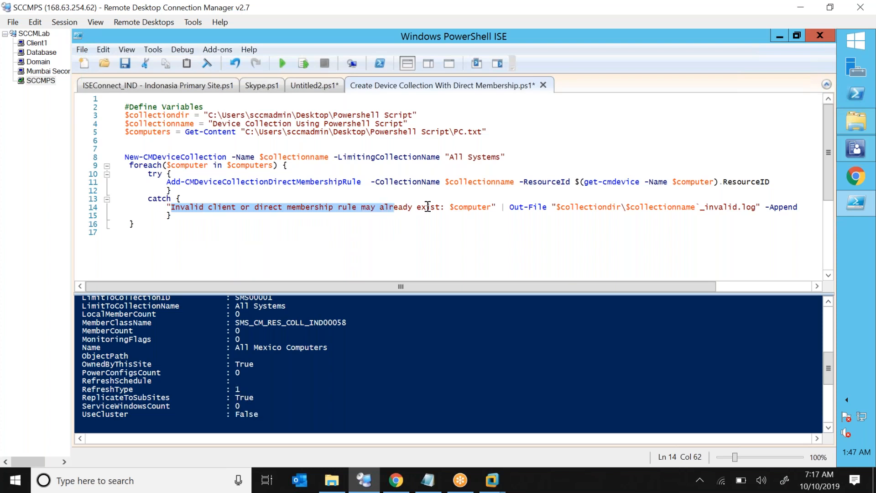
double_click(471, 208)
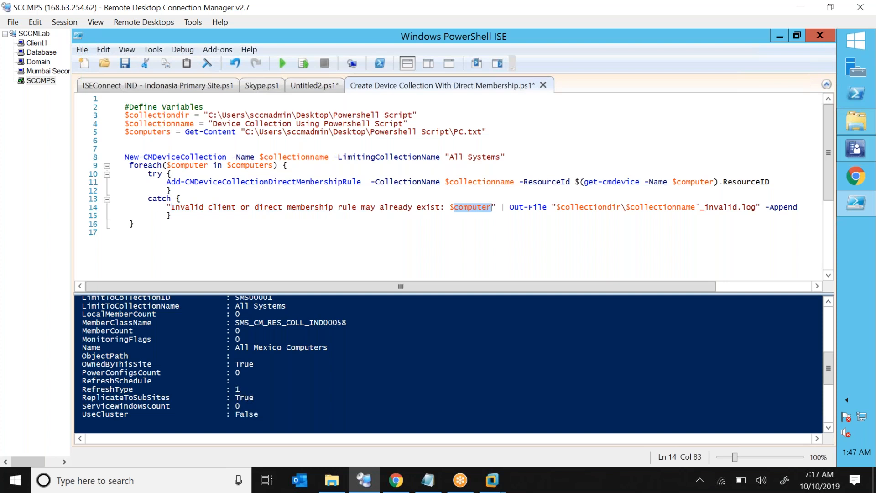
double_click(543, 208)
drag(560, 207, 618, 207)
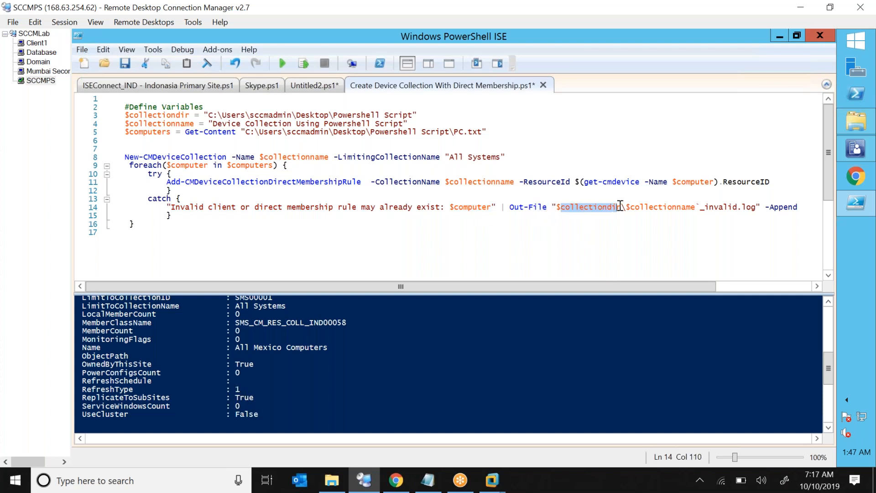
click(183, 115)
double_click(183, 115)
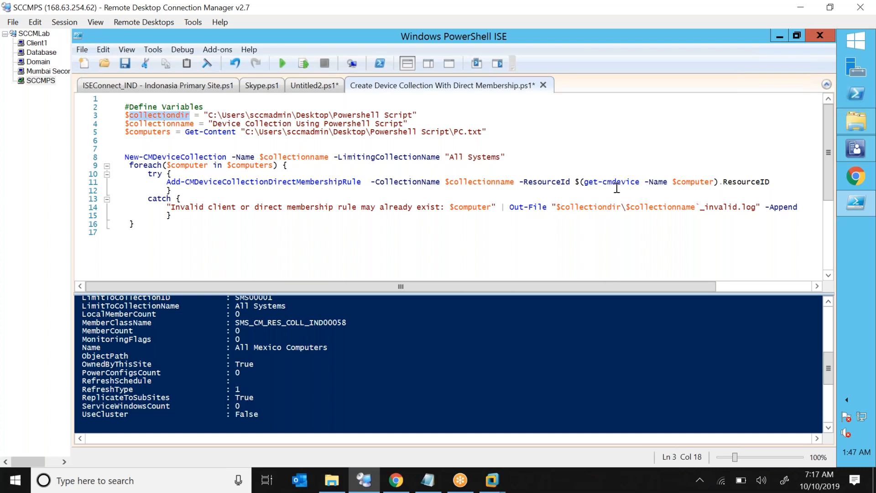
click(626, 207)
drag(657, 212, 757, 207)
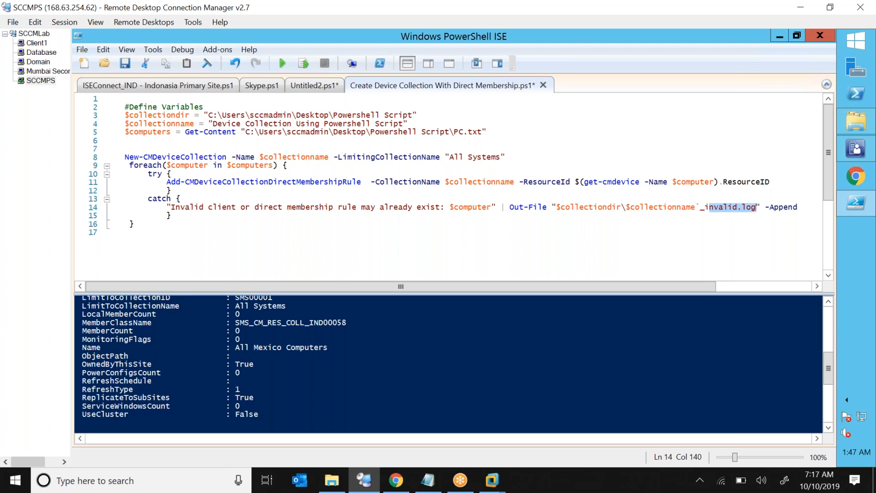
click(607, 207)
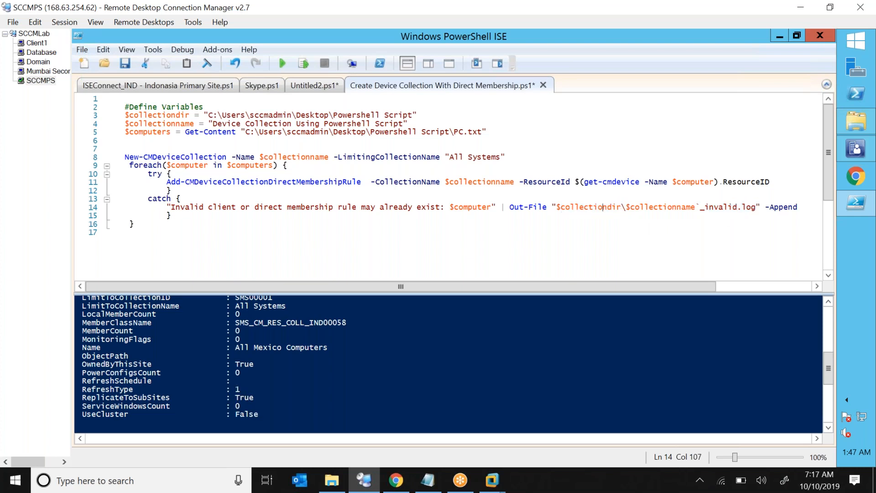
click(538, 231)
key(ctrl+s)
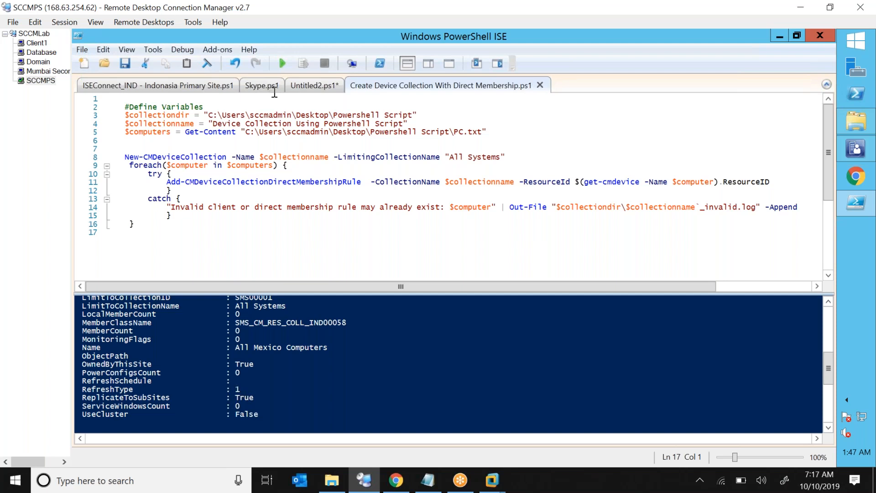
Run the script (F5) and bring up the Configuration Manager console.
click(282, 67)
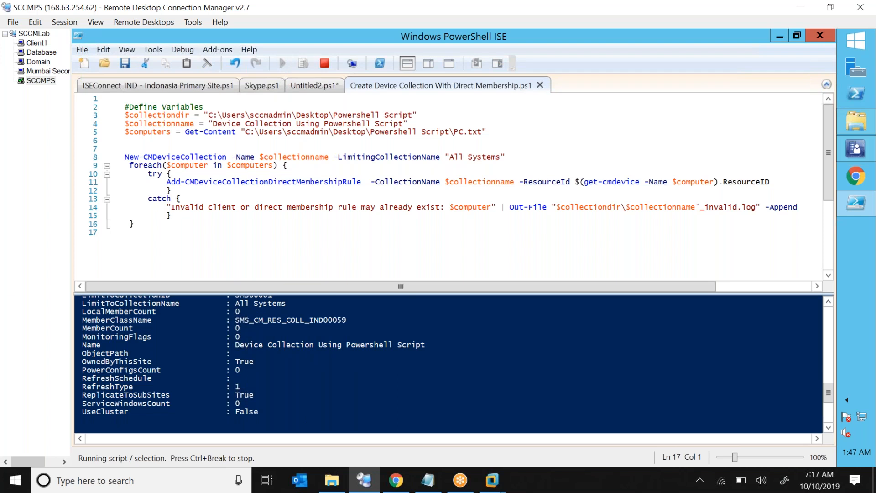
click(856, 148)
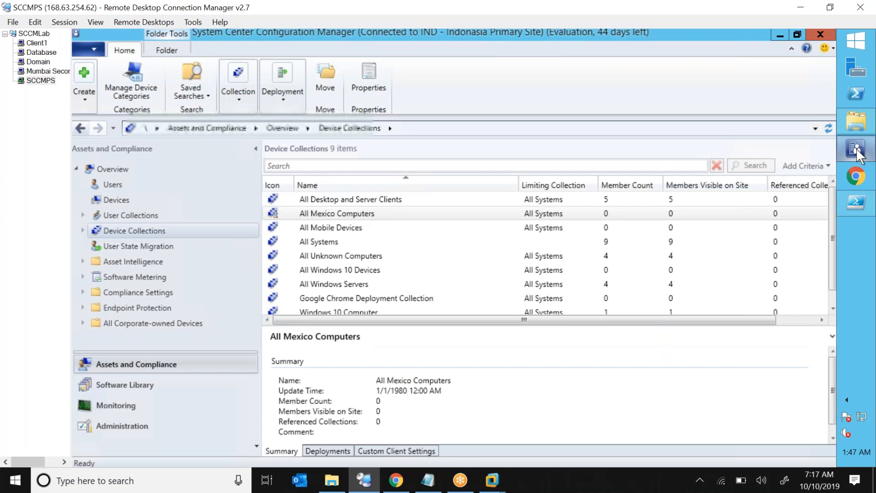
Show all device collections in an enlarged list and select 'Device Collection Using Powershell Script'.
click(133, 231)
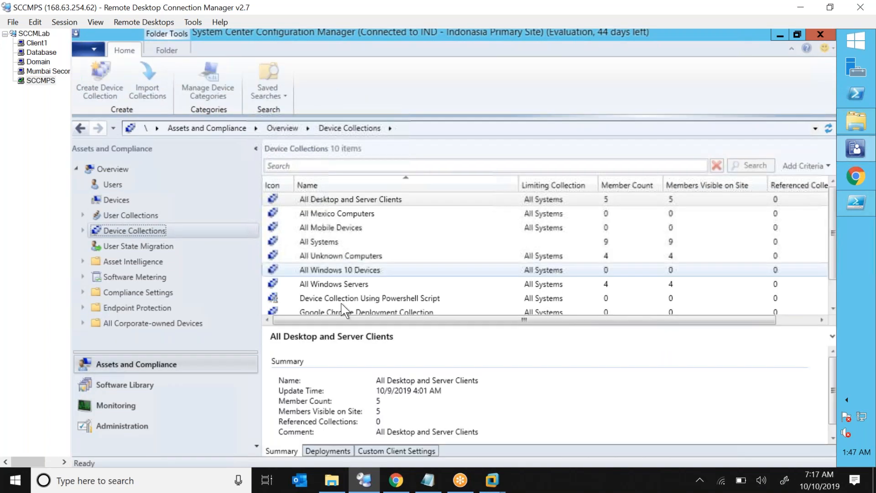
drag(330, 325, 329, 384)
click(397, 297)
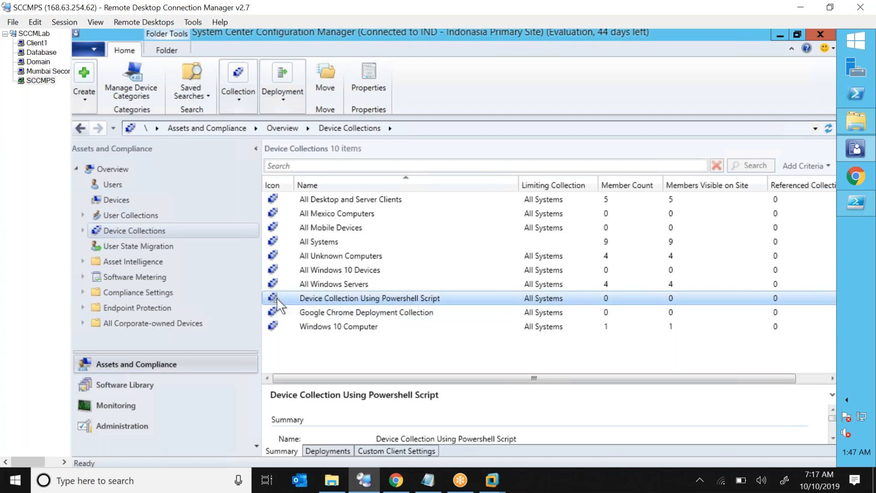
Refresh the new collection so its member count updates to 4.
right_click(308, 300)
click(157, 239)
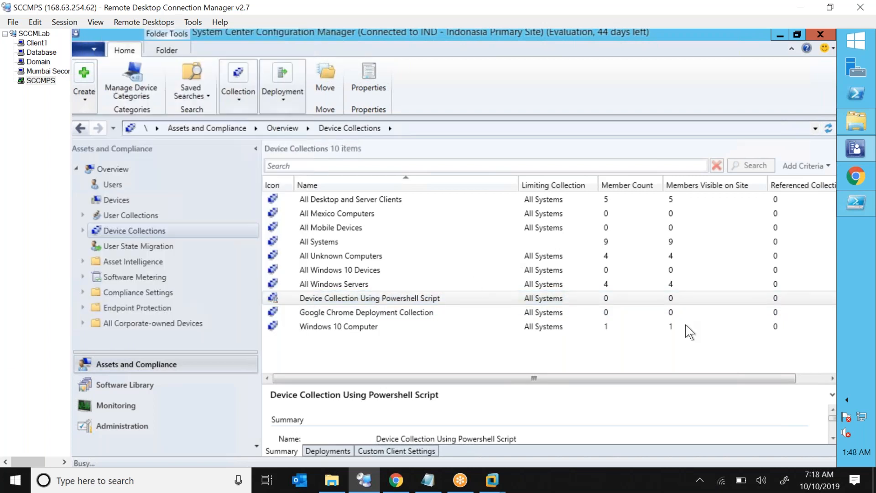
right_click(597, 294)
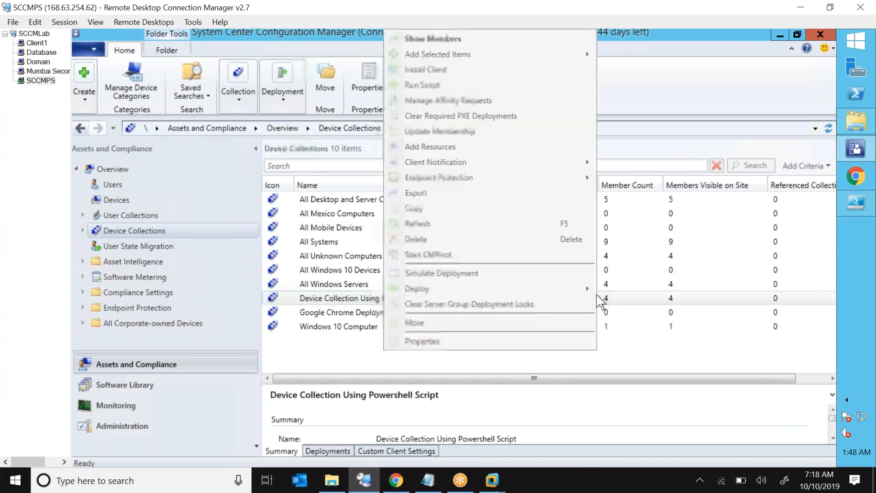
List the collection's members: CLIENT1, DATABASE, Domain and SCCMPS.
click(453, 40)
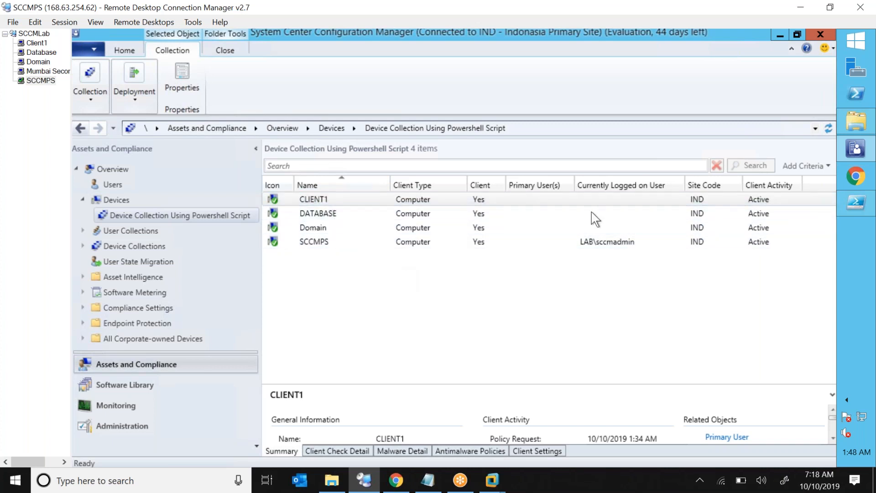
Return to the Powershell Script folder in File Explorer.
click(863, 130)
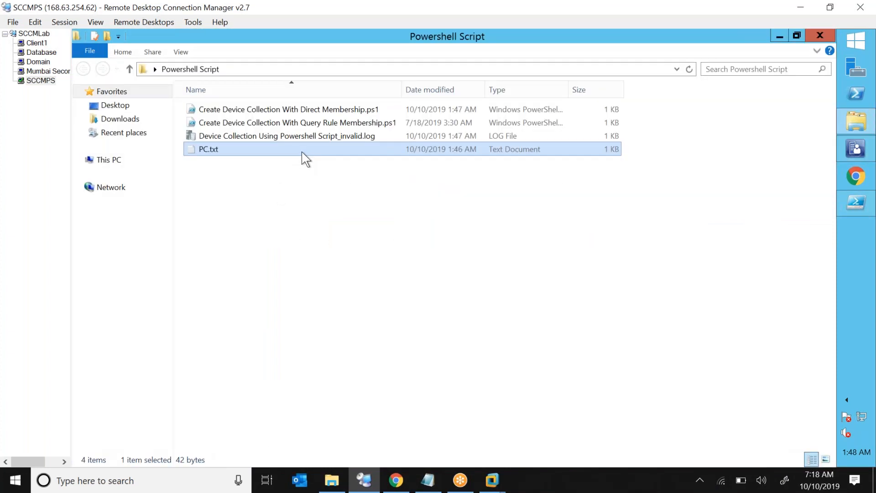
Open 'Device Collection Using Powershell Script_invalid.log' in CMTrace, showing Client2 flagged as invalid.
drag(302, 206, 350, 133)
click(350, 134)
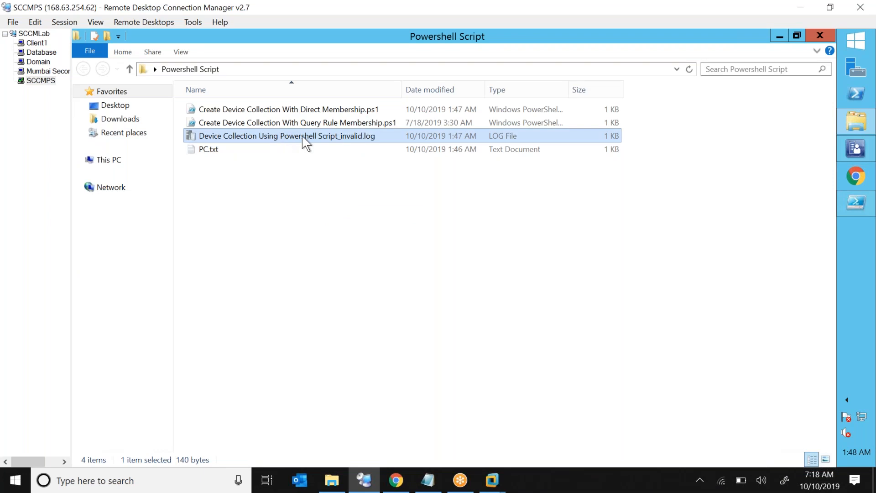
double_click(351, 137)
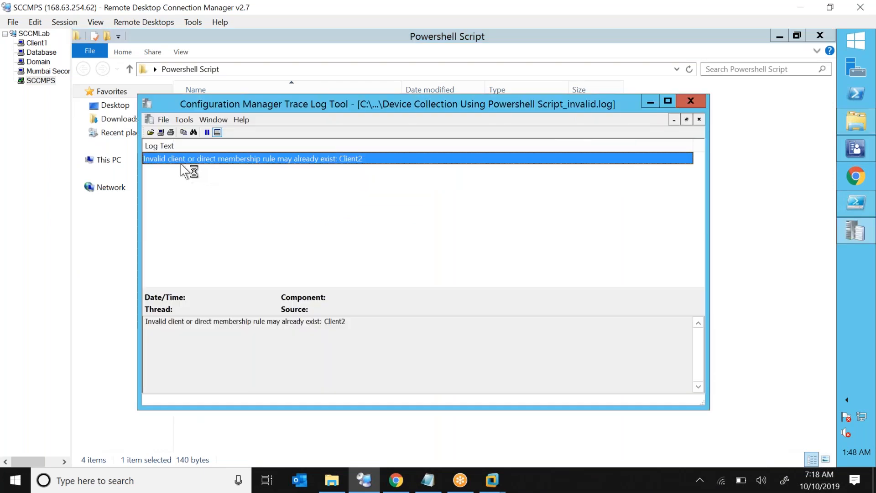
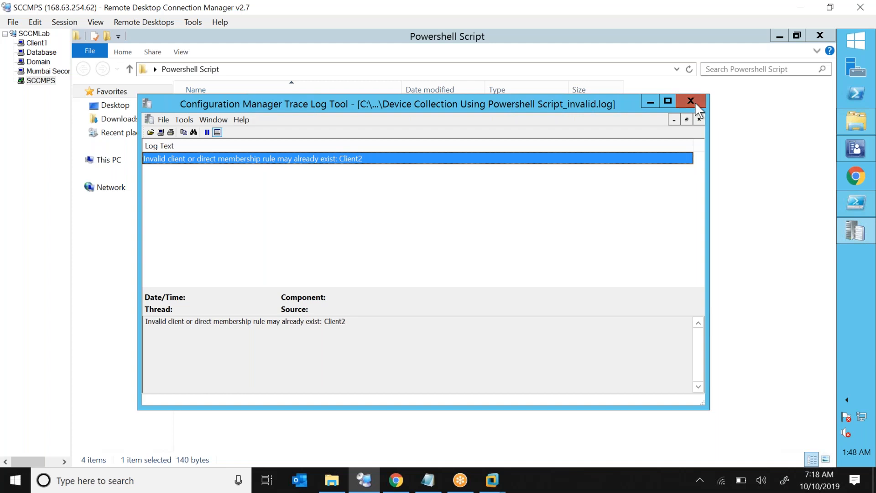
Close CMTrace and the Powershell Script folder, then highlight the variable lines 3–5 in PowerShell ISE.
click(692, 101)
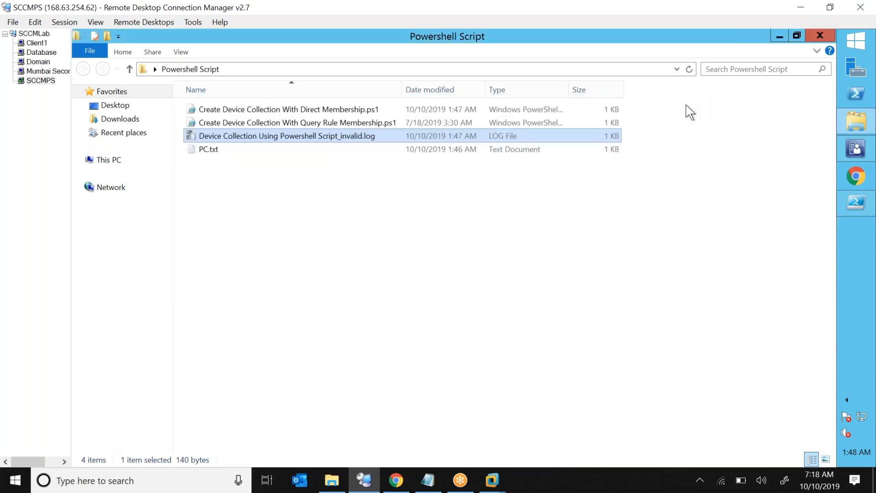
double_click(365, 36)
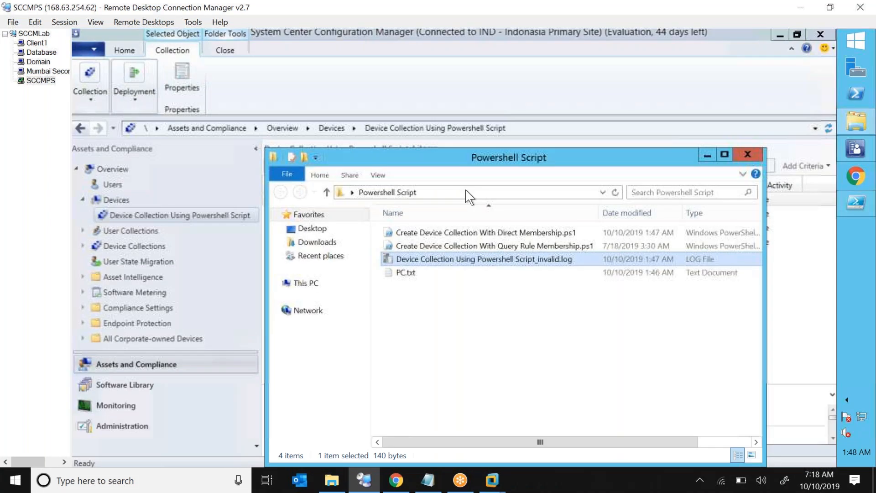
click(747, 156)
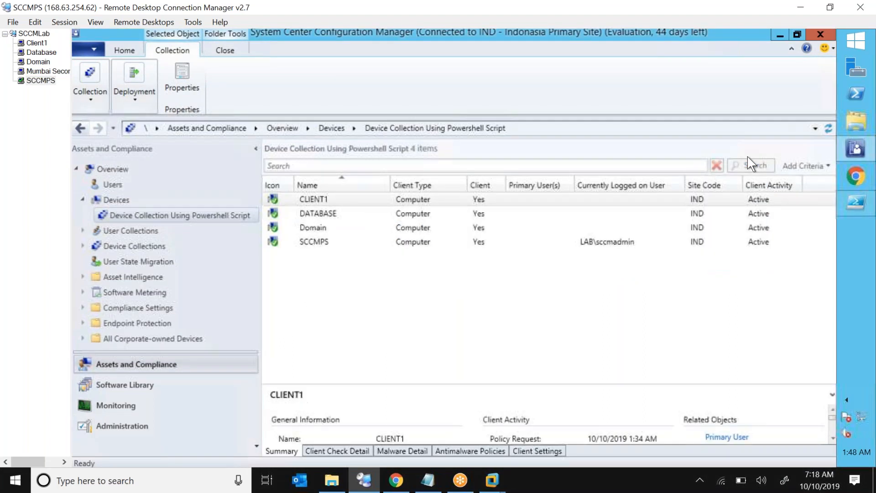
click(857, 203)
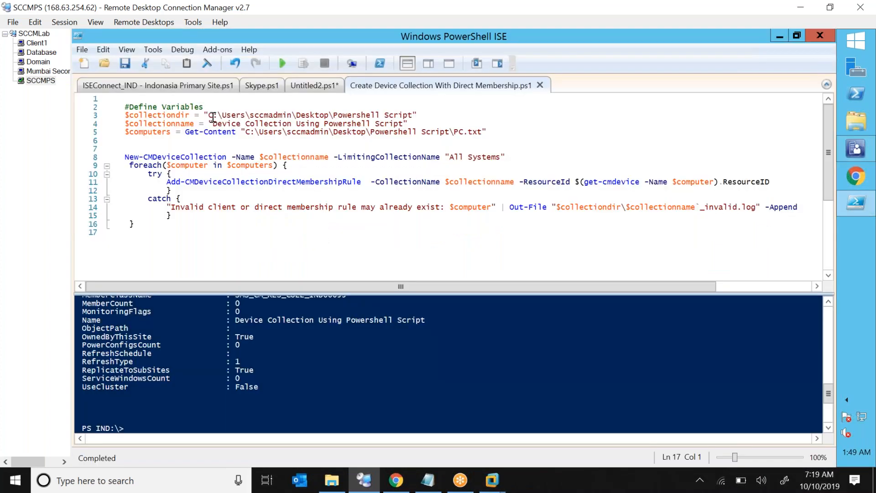
drag(204, 115, 269, 131)
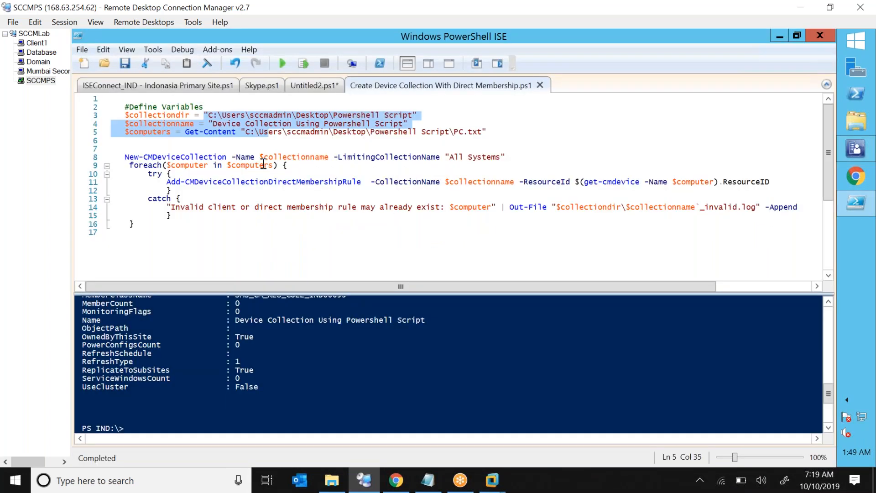
Reselect the variable definitions on lines 3–5, then return to the Configuration Manager console.
click(461, 140)
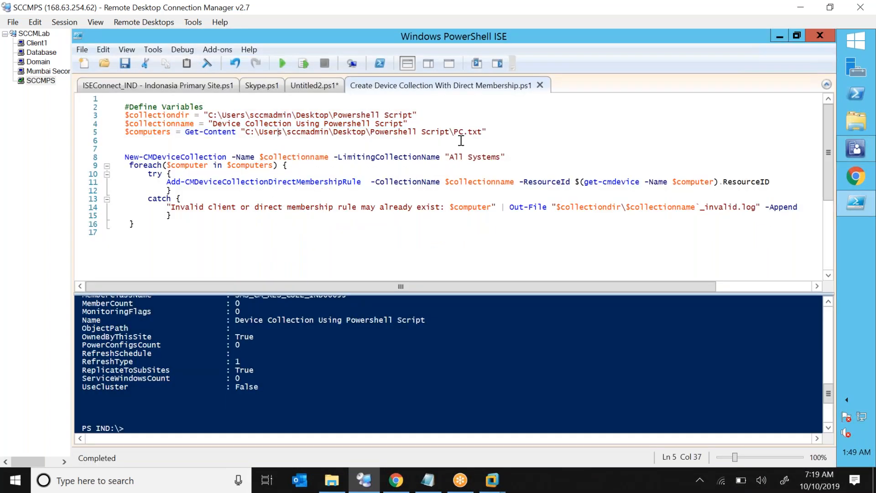
drag(488, 132, 123, 119)
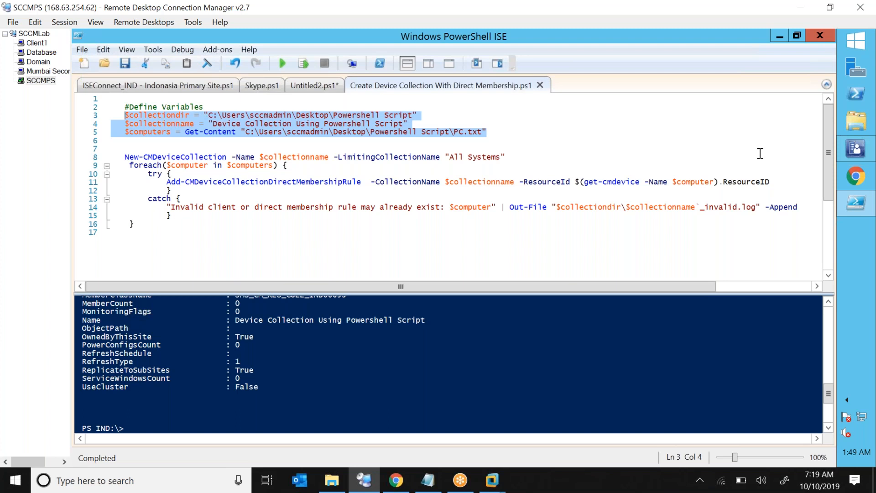
click(856, 151)
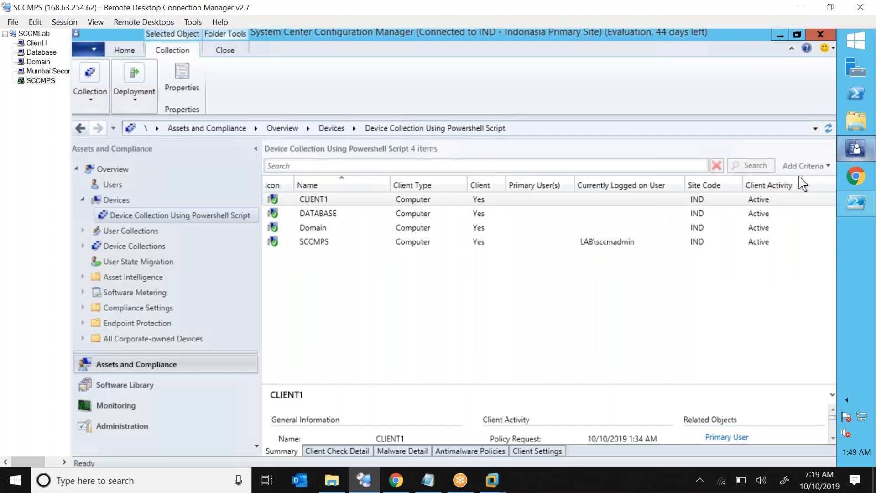
Show the ten applications under Software Library > Application Management, then open Screen Sketch with the network drawing.
click(158, 384)
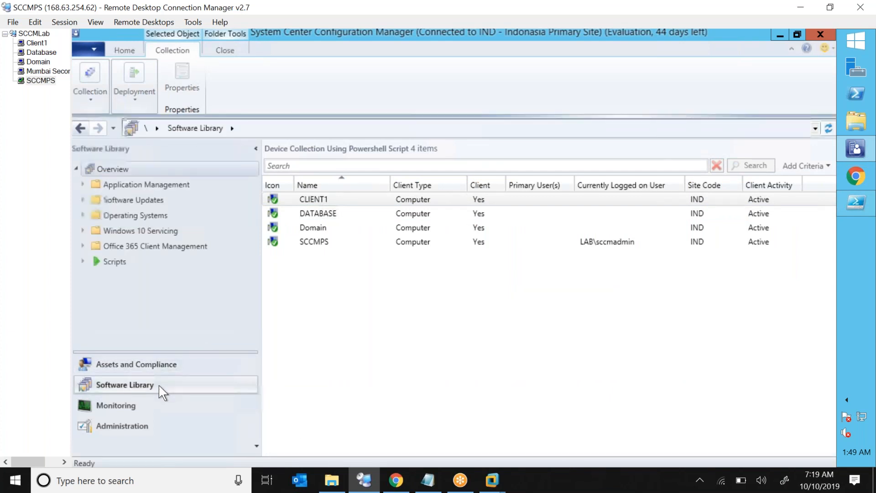
click(83, 186)
click(89, 199)
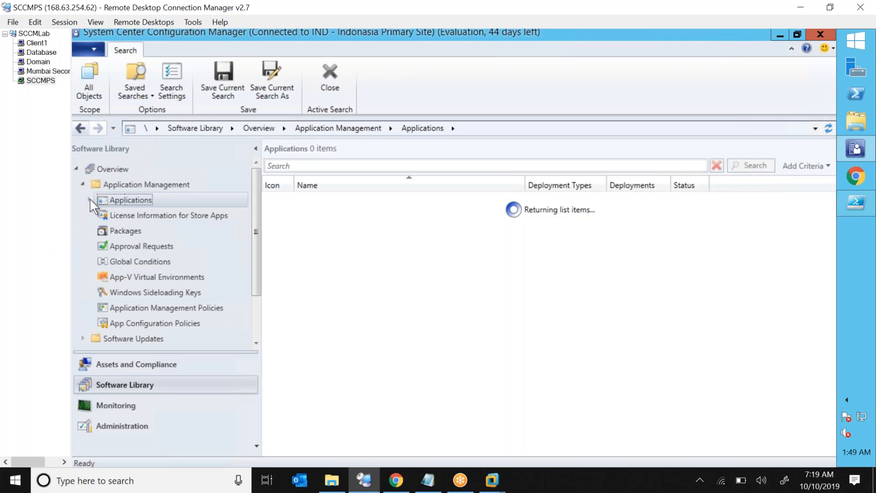
click(783, 483)
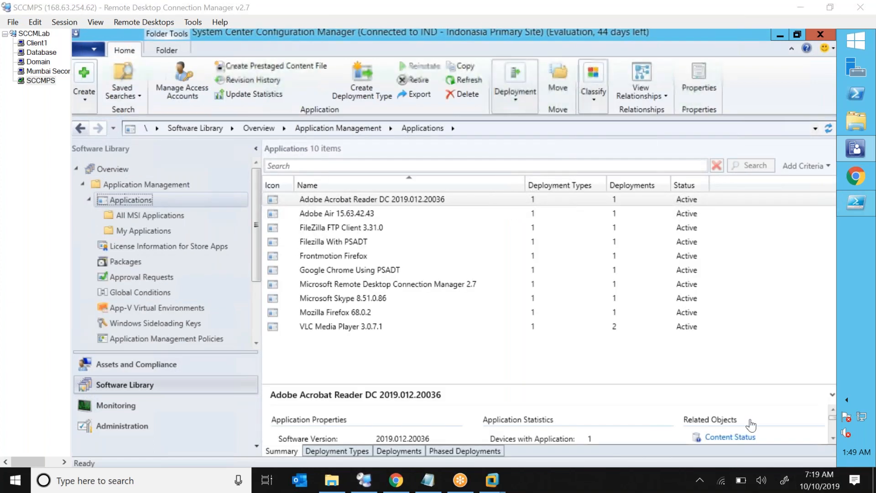
click(774, 182)
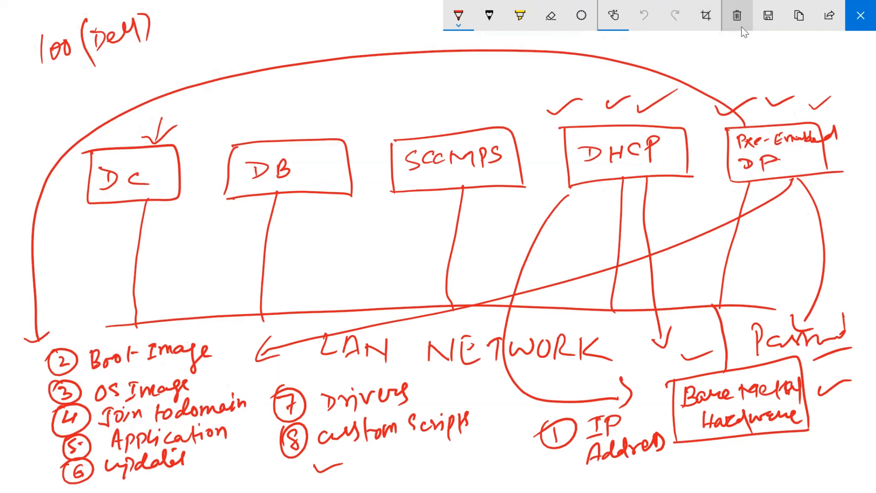
Clear the old diagram and handwrite step 1, create application, in red.
click(740, 28)
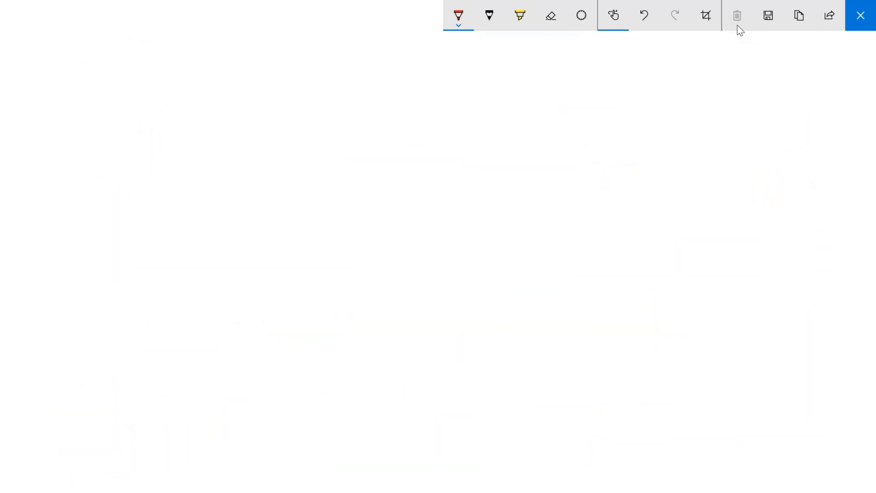
drag(231, 166, 231, 187)
mouse_move(225, 158)
mouse_down()
mouse_move(246, 169)
mouse_move(229, 167)
mouse_up()
mouse_move(260, 159)
mouse_down()
mouse_move(259, 167)
mouse_move(293, 181)
mouse_move(301, 167)
mouse_up()
mouse_move(312, 148)
mouse_down()
mouse_move(313, 162)
mouse_move(321, 151)
mouse_up()
mouse_move(262, 170)
mouse_down()
mouse_move(315, 156)
mouse_move(273, 155)
mouse_move(313, 155)
mouse_move(359, 135)
mouse_move(462, 132)
mouse_move(530, 116)
mouse_move(551, 126)
mouse_up()
Handwrite steps 2 and 3: upload to, and customize.
mouse_move(242, 208)
mouse_down()
mouse_move(279, 215)
mouse_move(328, 194)
mouse_move(369, 203)
mouse_up()
mouse_move(404, 173)
mouse_down()
mouse_move(406, 194)
mouse_move(418, 181)
mouse_up()
mouse_move(422, 181)
mouse_down()
mouse_move(447, 182)
mouse_move(515, 153)
mouse_move(524, 166)
mouse_up()
drag(248, 250, 248, 269)
mouse_move(242, 251)
mouse_down()
mouse_move(269, 263)
mouse_move(241, 244)
mouse_up()
drag(302, 246, 296, 262)
drag(299, 258, 323, 241)
mouse_move(337, 231)
mouse_down()
mouse_move(334, 258)
mouse_move(347, 239)
mouse_up()
mouse_move(343, 243)
mouse_down()
mouse_move(351, 248)
mouse_move(386, 224)
mouse_move(427, 230)
mouse_up()
Handwrite step 4: distribute to DP.
drag(259, 293, 269, 300)
mouse_move(272, 294)
mouse_down()
mouse_move(274, 309)
mouse_move(255, 292)
mouse_move(305, 307)
mouse_move(312, 300)
mouse_up()
drag(333, 286, 356, 299)
mouse_move(352, 279)
mouse_down()
mouse_move(383, 282)
mouse_move(437, 261)
mouse_up()
drag(426, 255, 432, 258)
mouse_move(461, 244)
mouse_down()
mouse_move(460, 261)
mouse_move(471, 253)
mouse_up()
drag(477, 249, 502, 254)
mouse_move(519, 231)
mouse_down()
mouse_move(517, 254)
mouse_move(519, 239)
mouse_up()
Handwrite step 5, deploy to collection, bracket all five steps, and close the sketch.
drag(273, 334, 276, 353)
mouse_move(266, 331)
mouse_down()
mouse_move(300, 327)
mouse_move(323, 349)
mouse_up()
mouse_move(324, 330)
mouse_down()
mouse_move(325, 347)
mouse_move(363, 325)
mouse_up()
mouse_move(368, 320)
mouse_down()
mouse_move(365, 350)
mouse_move(381, 325)
mouse_up()
mouse_move(383, 325)
mouse_down()
mouse_move(411, 313)
mouse_move(410, 348)
mouse_up()
drag(439, 300, 438, 315)
mouse_move(446, 305)
mouse_down()
mouse_move(496, 296)
mouse_move(515, 267)
mouse_move(553, 262)
mouse_move(577, 247)
mouse_move(587, 255)
mouse_up()
mouse_move(582, 256)
mouse_down()
mouse_move(612, 245)
mouse_move(622, 253)
mouse_up()
mouse_move(172, 168)
mouse_down()
mouse_move(181, 244)
mouse_move(273, 402)
mouse_up()
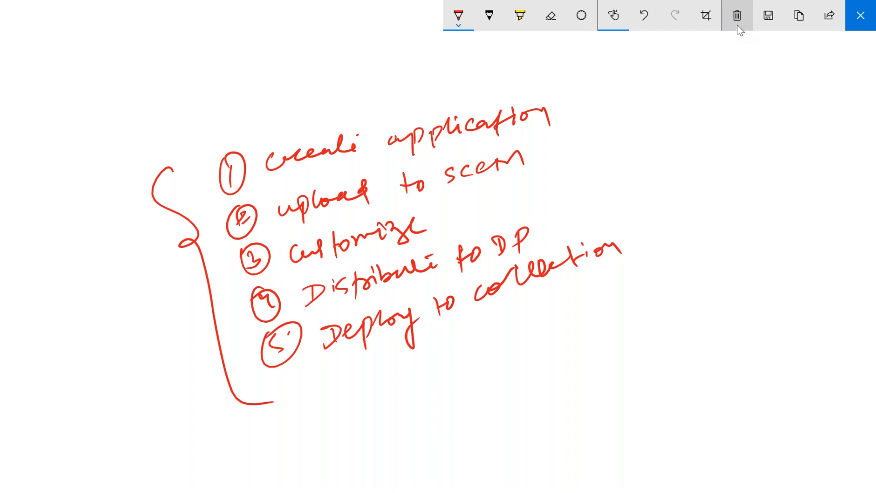
click(866, 17)
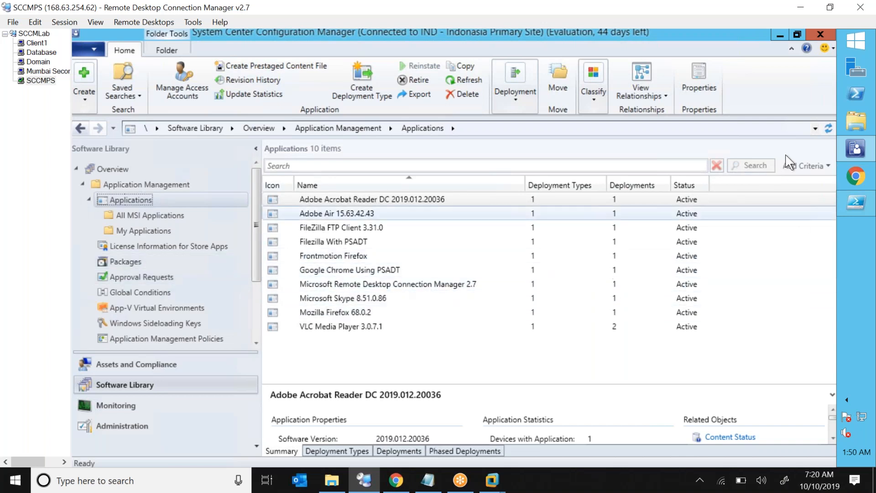
Browse File Explorer to C:\Source\Applications\Mremote and select mRemote.msi.
click(853, 126)
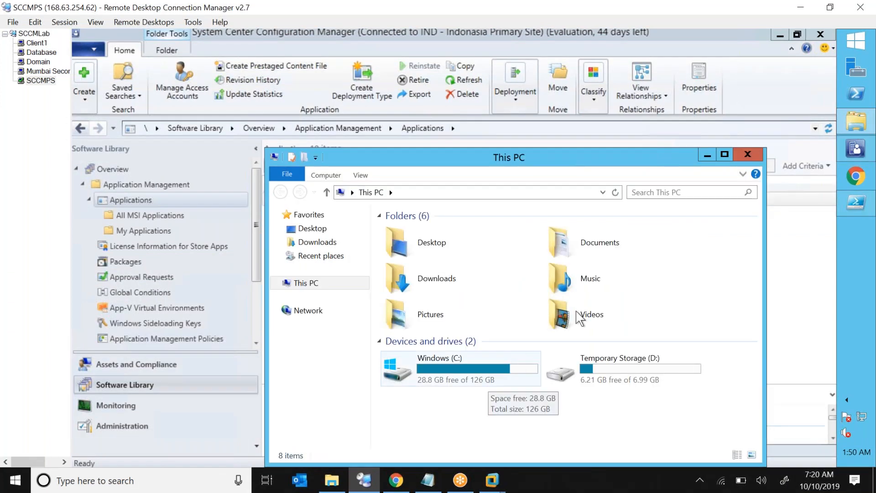
double_click(447, 371)
click(414, 273)
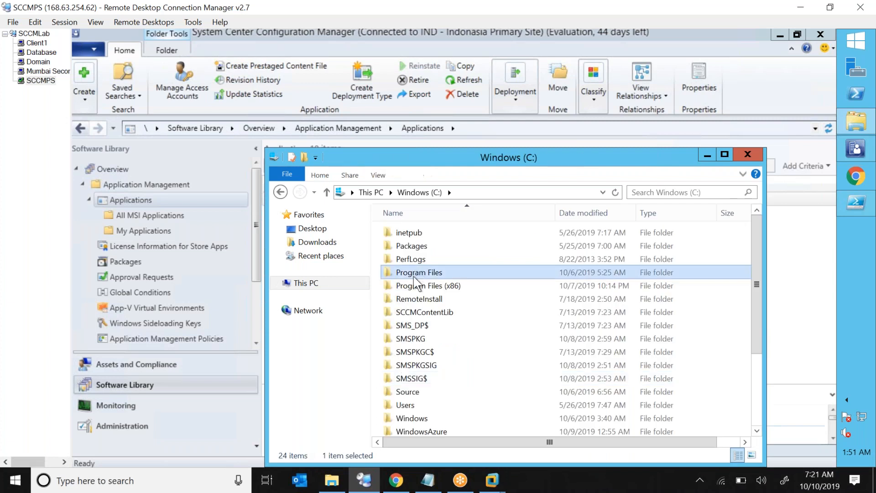
click(415, 366)
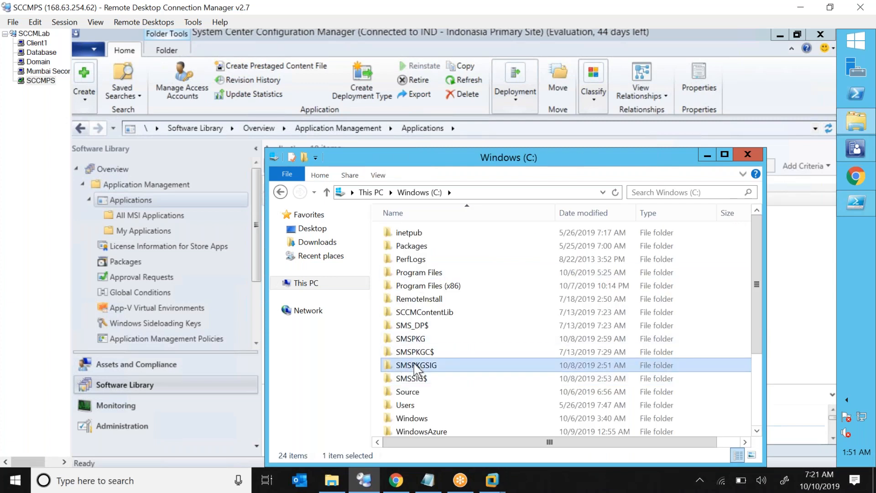
key(Down)
key(Down)
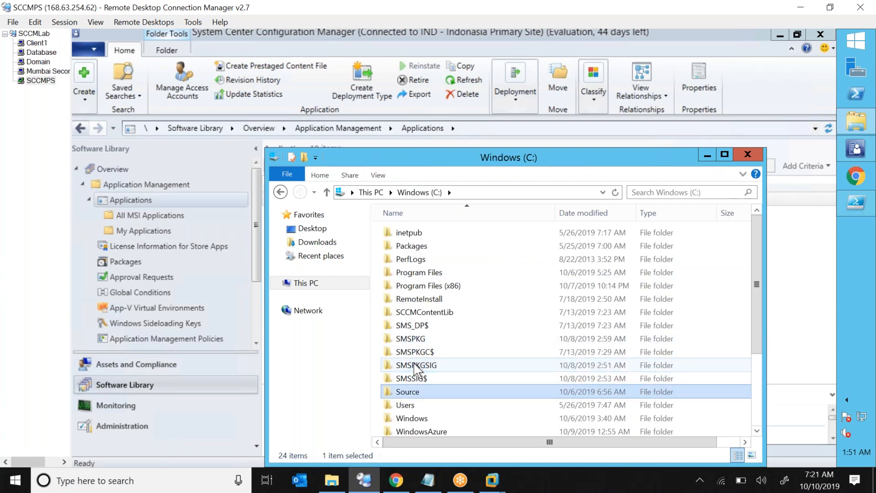
key(Return)
key(Down)
key(Return)
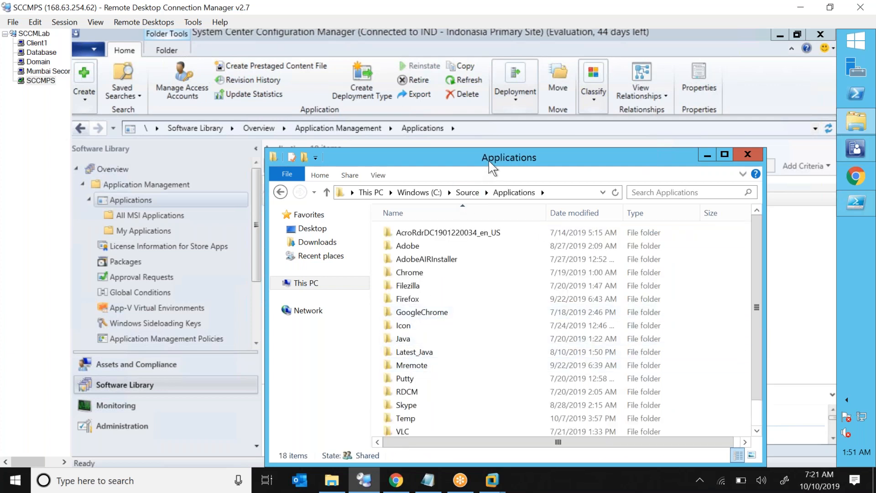
drag(488, 161, 593, 140)
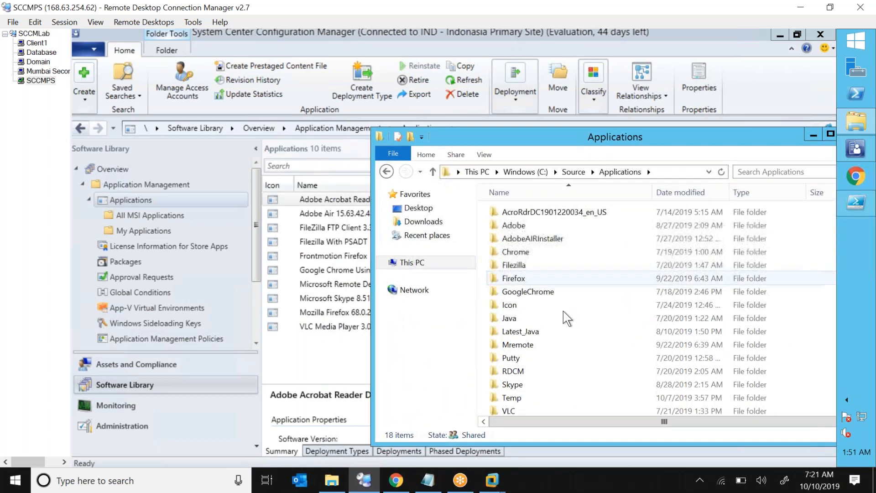
double_click(529, 347)
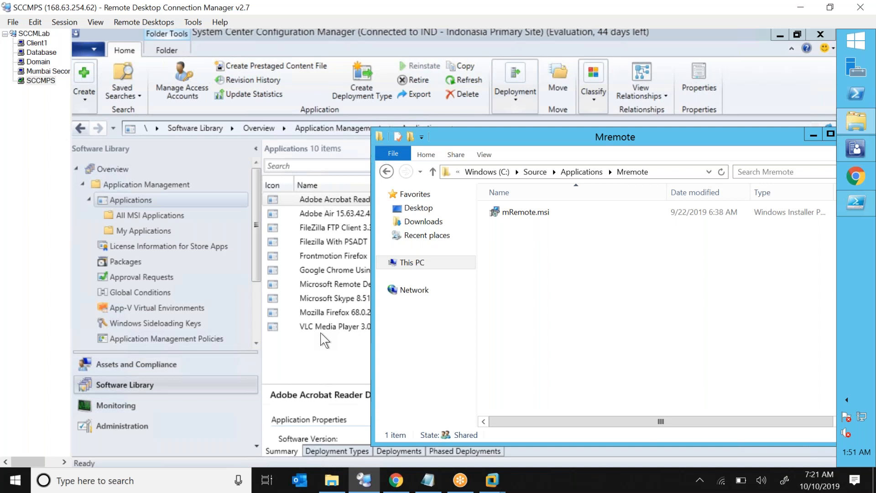
click(525, 212)
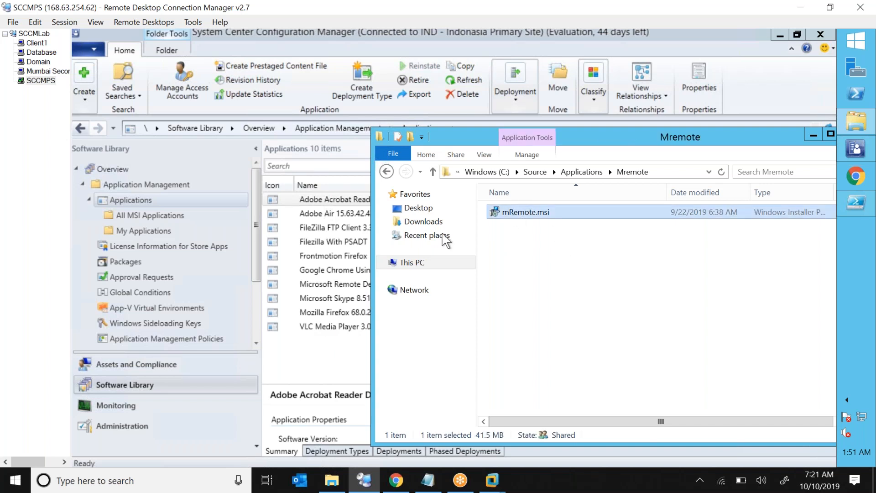
Check My Applications and the full Applications list in the console, then bring back the Mremote folder.
click(324, 227)
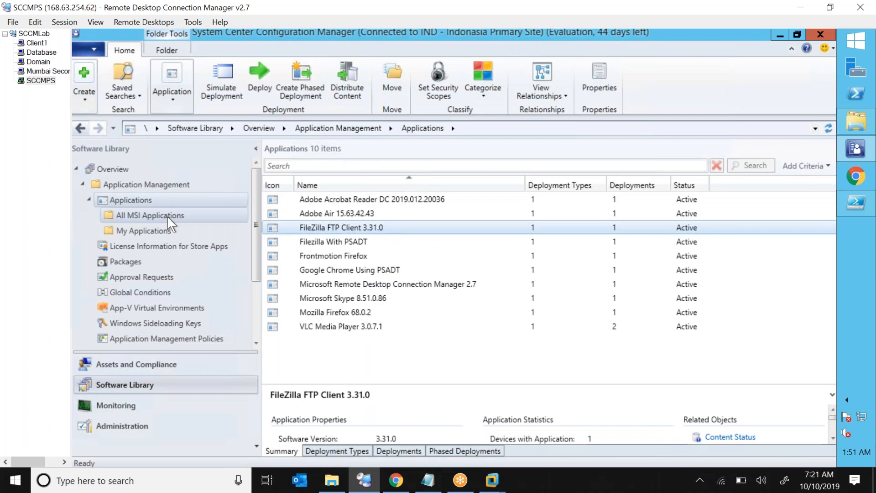
click(160, 226)
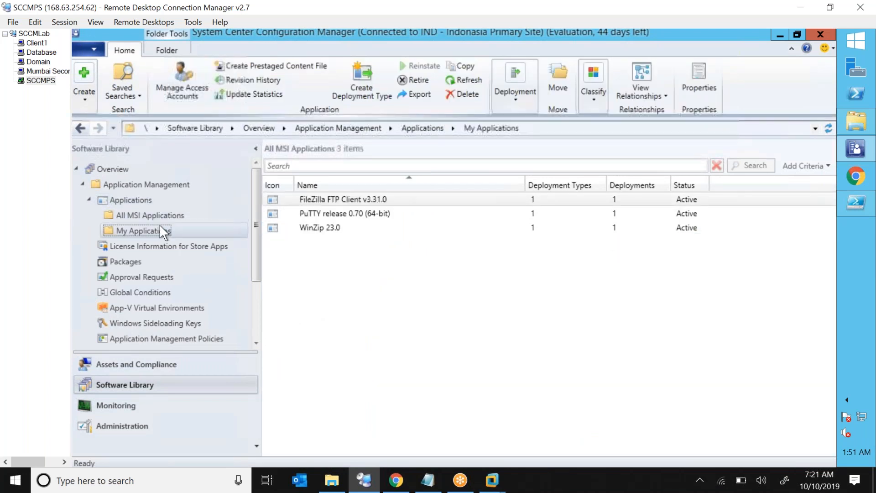
click(150, 200)
click(856, 121)
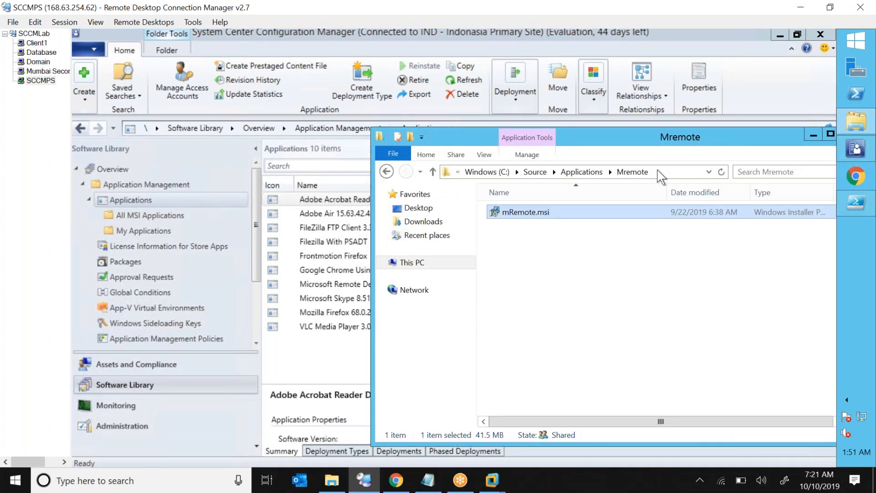
Open Skype.ps1 in PowerShell ISE, enlarge the editor pane and clear the console with cls.
click(856, 203)
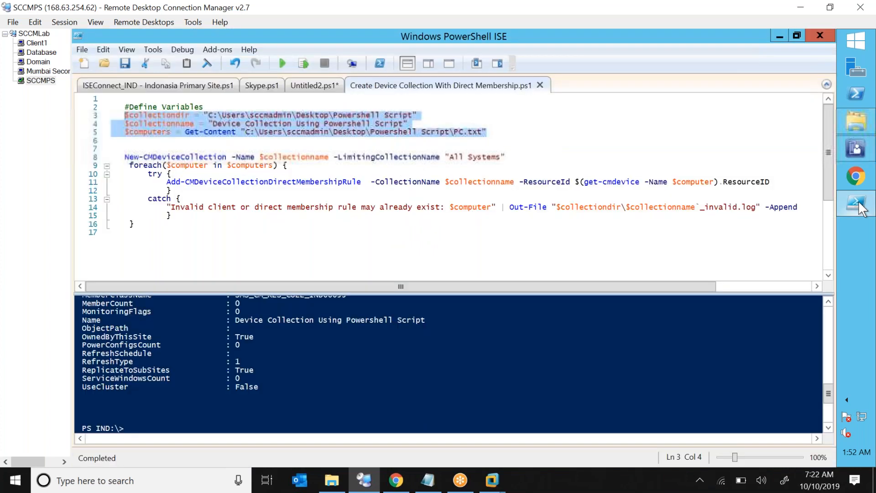
click(262, 86)
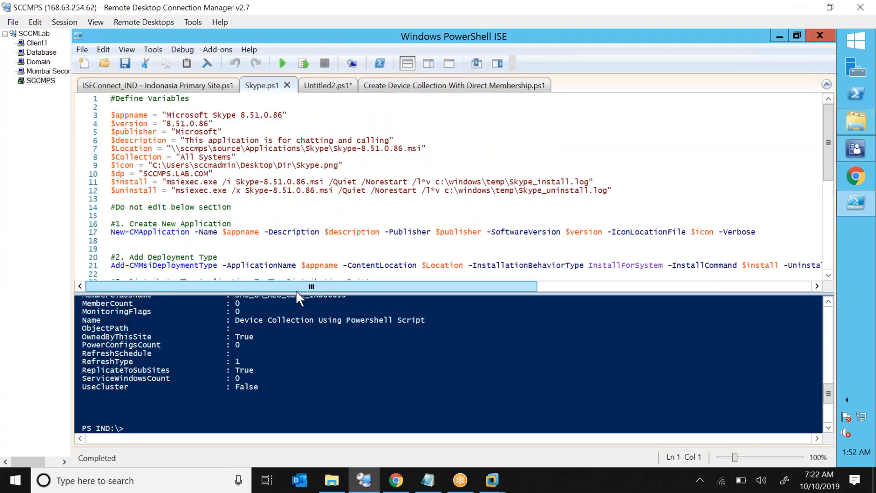
drag(296, 300, 287, 332)
click(265, 420)
text(cls)
key(Return)
click(244, 172)
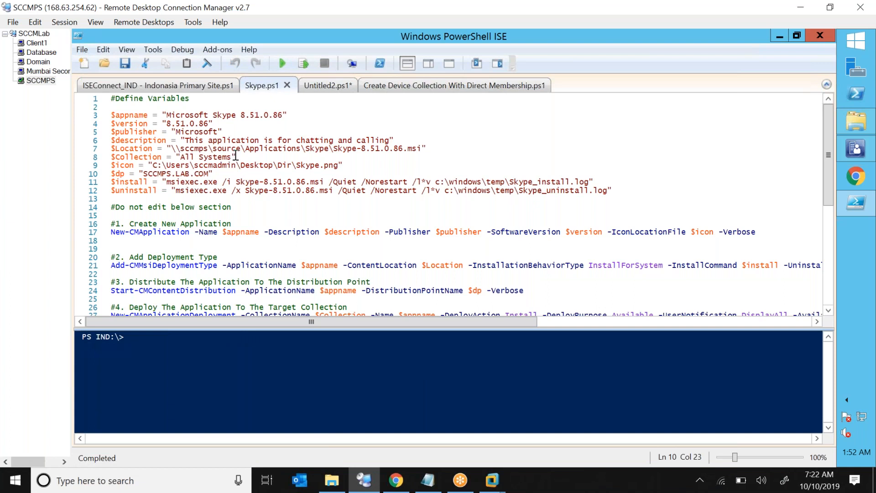
Save the script as Mremote.ps1 in the Powershell Script folder.
click(82, 50)
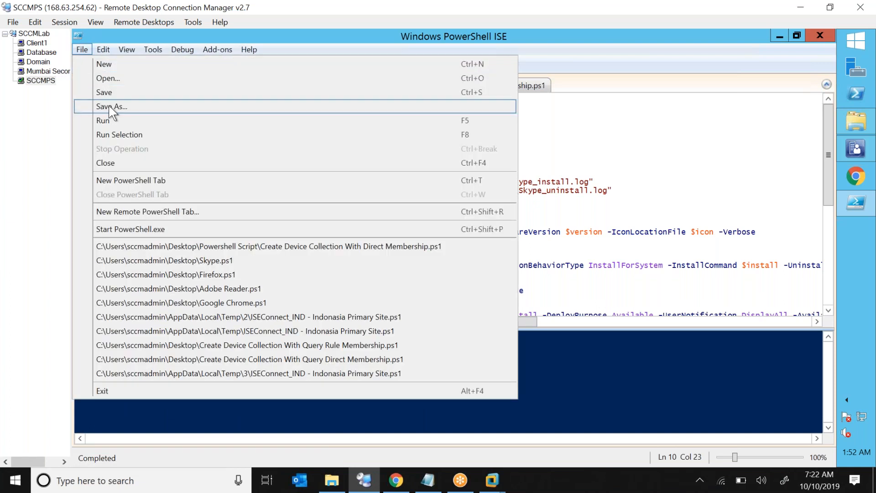
click(110, 108)
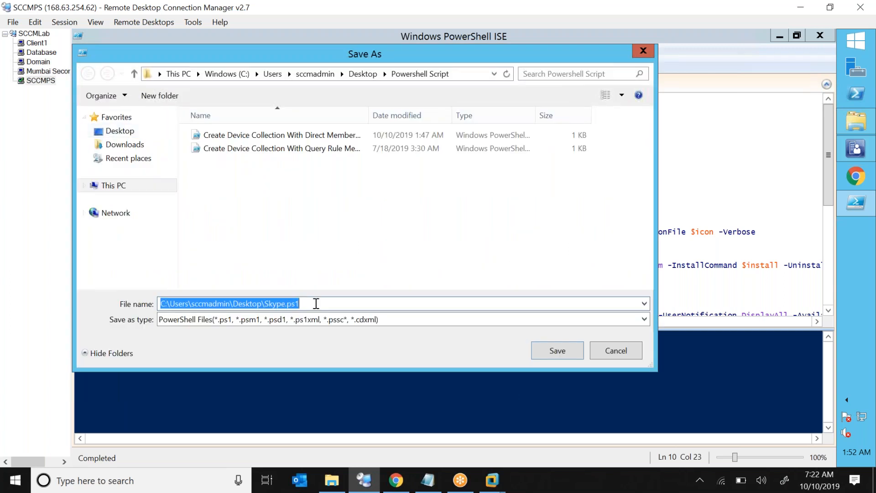
text(M)
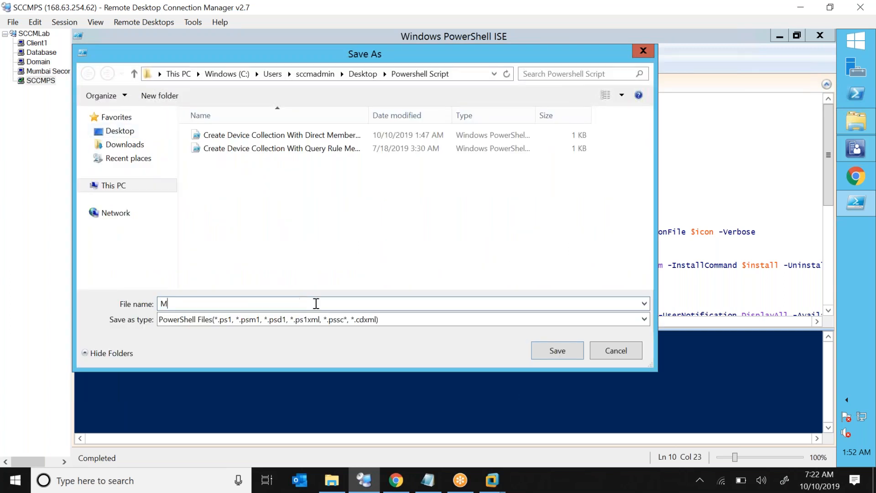
text(remote)
click(562, 354)
click(318, 164)
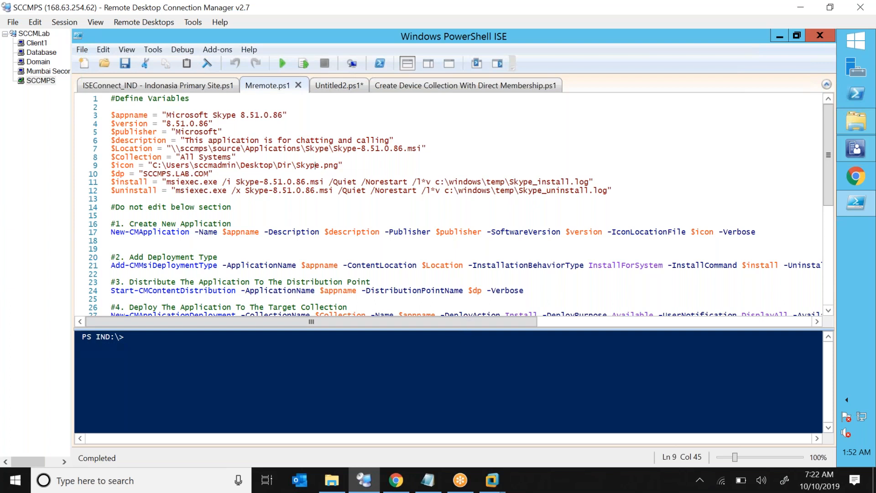
Change $appname on line 3 to 'Next Genration Remote Tool 8.51.0.86'.
drag(460, 328, 460, 359)
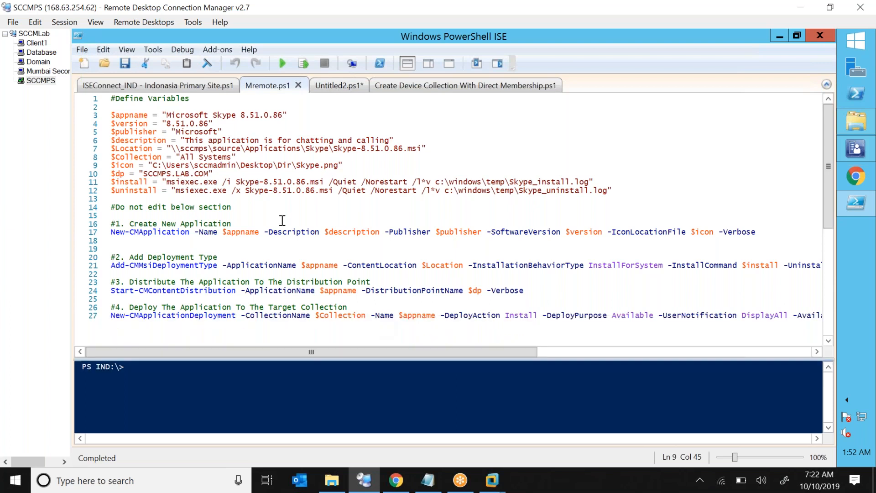
click(170, 115)
key(Right)
key(Right)
key(Right)
key(Right)
key(Right)
key(Right)
key(Right)
key(Right)
key(Right)
key(Right)
key(Right)
key(Right)
key(BackSpace)
key(BackSpace)
key(BackSpace)
key(BackSpace)
key(BackSpace)
key(BackSpace)
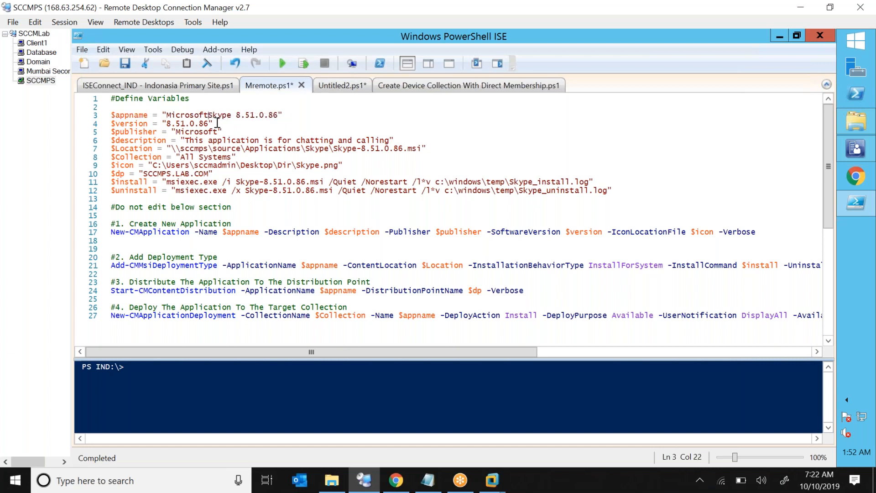
key(BackSpace)
key(BackSpace)
key(BackSpace)
key(BackSpace)
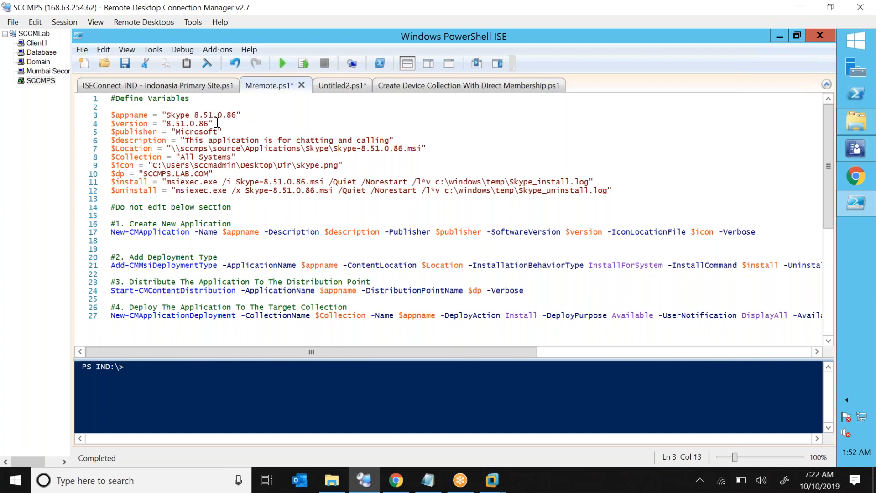
text(Next G)
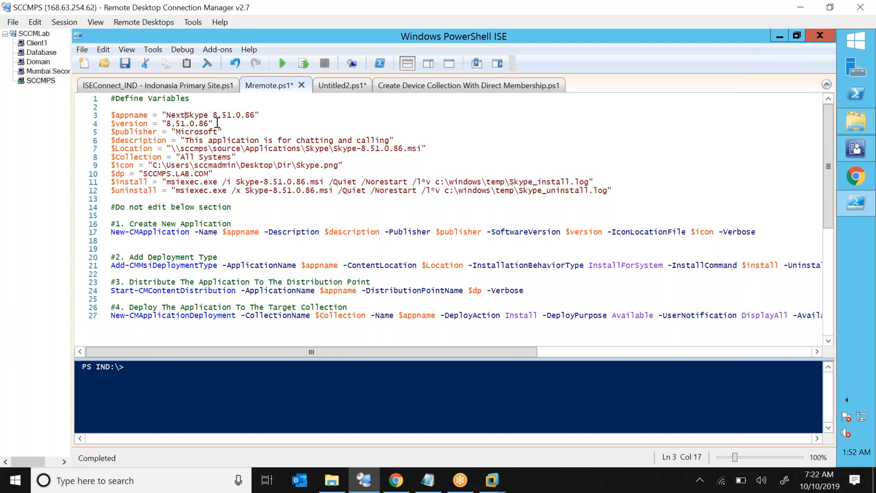
text(enration)
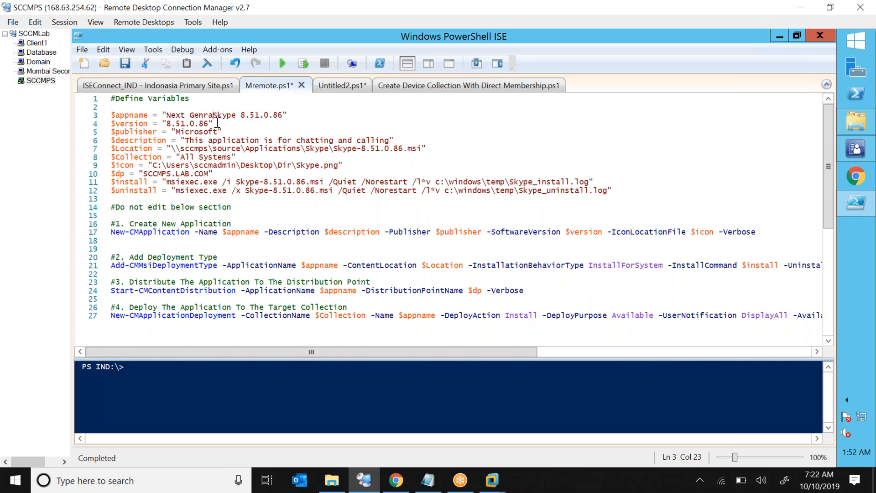
text(mote Too)
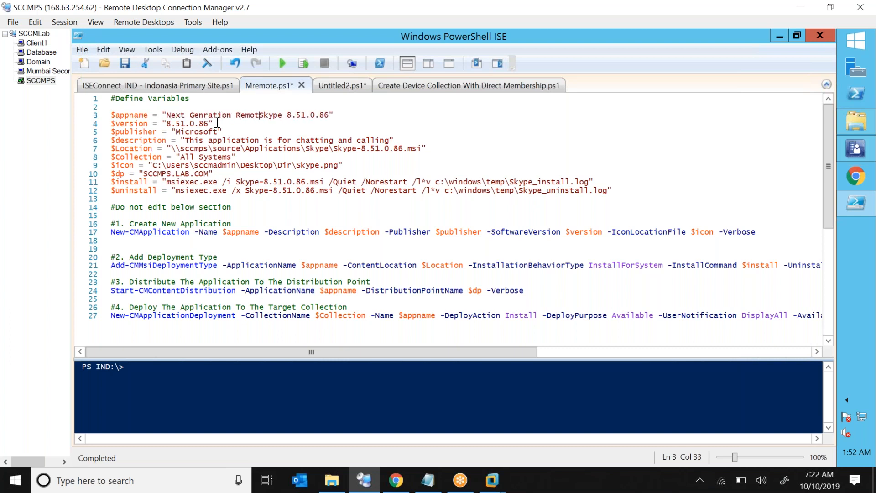
text(l)
key(Delete)
key(Delete)
key(Delete)
key(Delete)
key(Delete)
key(Delete)
key(Down)
click(293, 114)
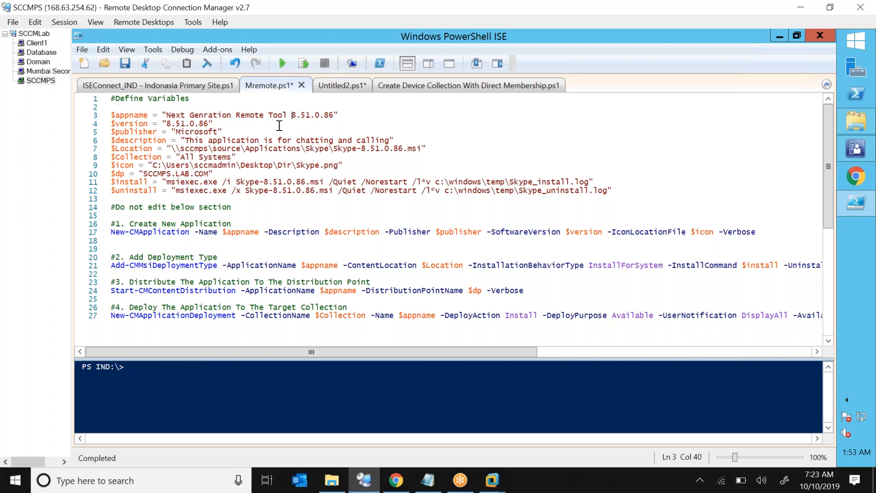
Set $publisher to NG and $description to 'taking remote of devices'.
double_click(194, 132)
text(NG)
key(shift+Right)
key(shift+Right)
key(shift+Right)
key(shift+Right)
key(shift+Right)
key(shift+Right)
key(shift+Right)
key(shift+Right)
key(shift+Right)
key(shift+Right)
key(shift+Right)
key(shift+Right)
key(shift+Right)
key(shift+Right)
key(shift+Right)
key(shift+Right)
key(shift+Right)
key(shift+Right)
key(shift+Right)
key(shift+Right)
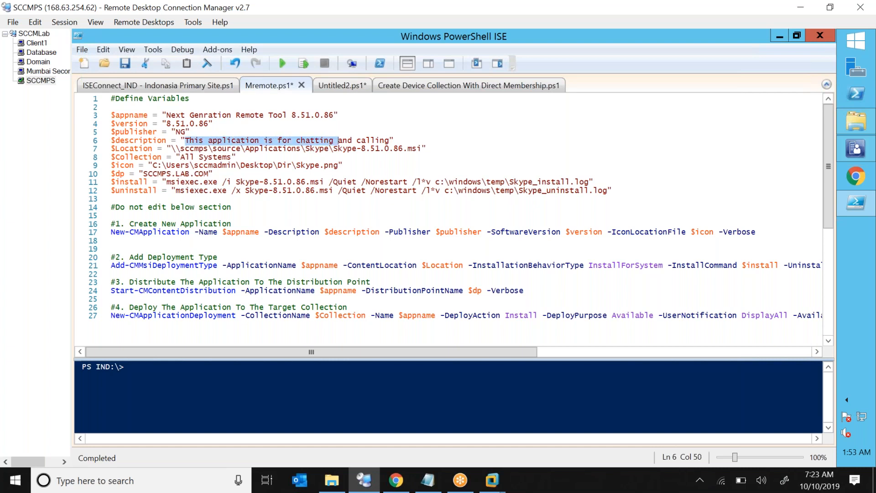
double_click(315, 141)
text(taking remote)
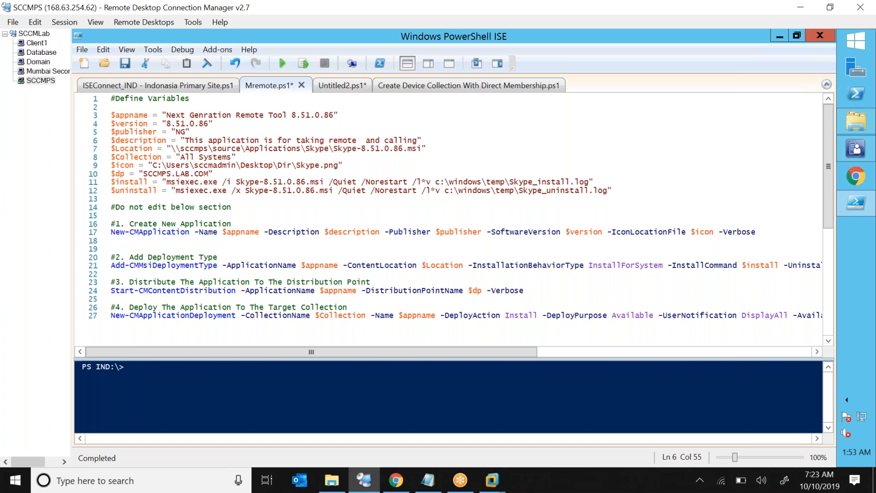
text(of)
key(Delete)
key(Delete)
key(Delete)
key(Delete)
text(devices)
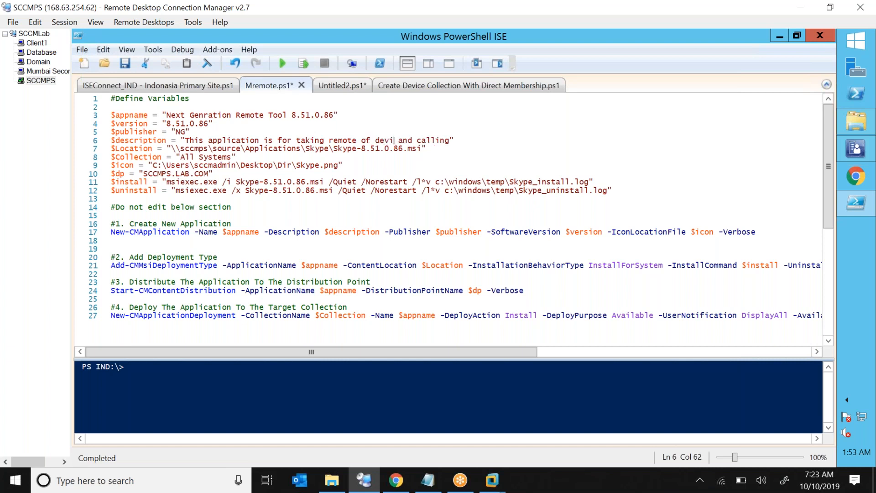
key(Delete)
key(Delete)
key(Delete)
key(Delete)
key(Delete)
key(Delete)
key(Delete)
key(Delete)
click(171, 149)
Browse to \\sccmps\source\Applications\Mremote and copy the full mRemote.msi path.
click(860, 130)
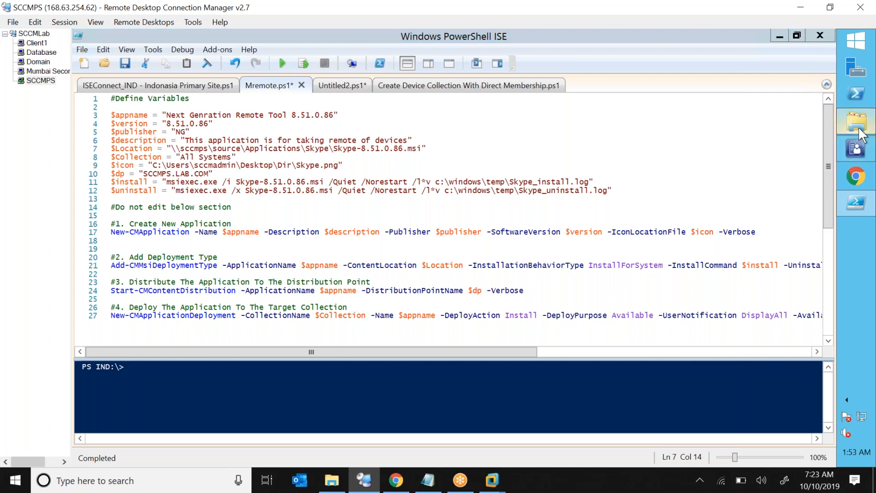
click(673, 167)
text(\\sccmp)
key(Down)
key(Down)
key(Return)
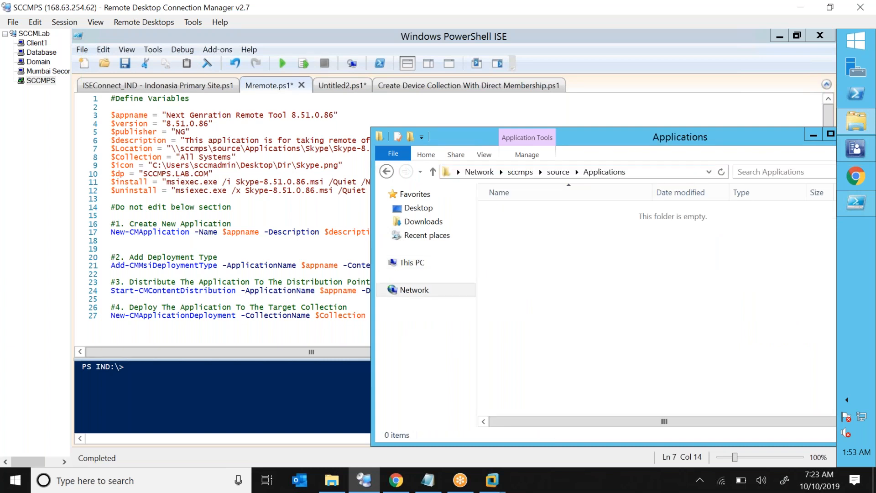
click(554, 269)
key(m)
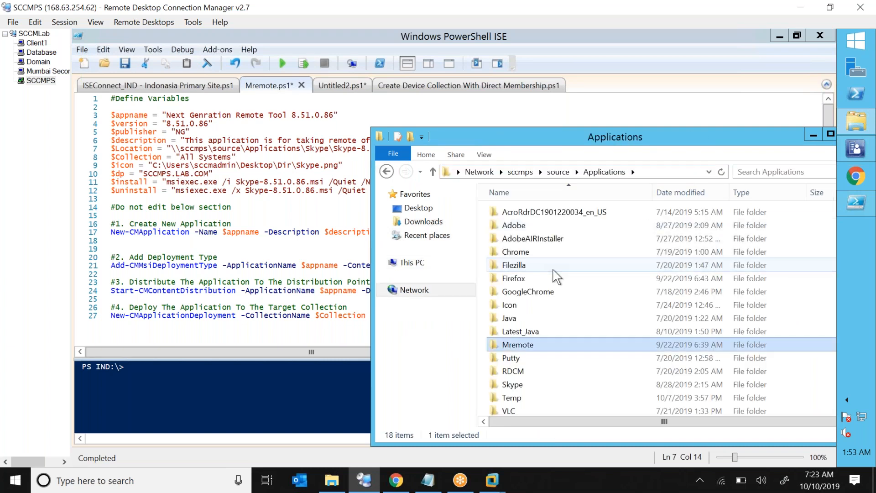
key(Return)
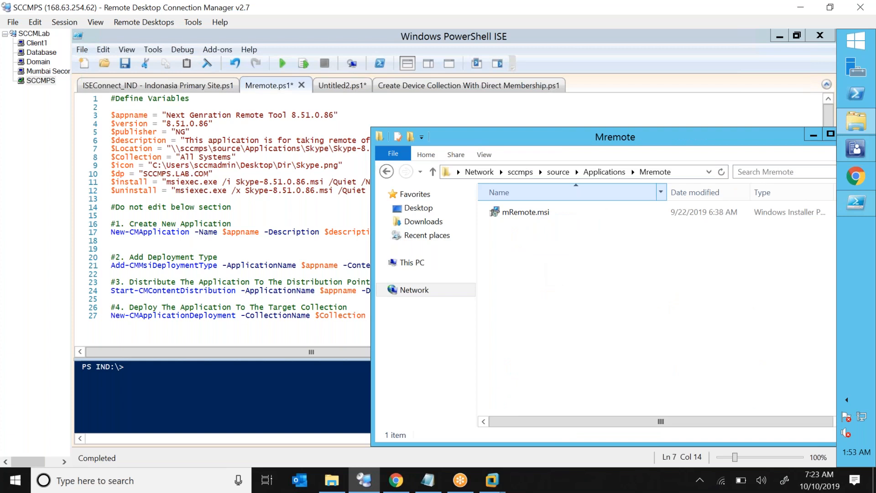
click(680, 176)
click(680, 176)
text(\)
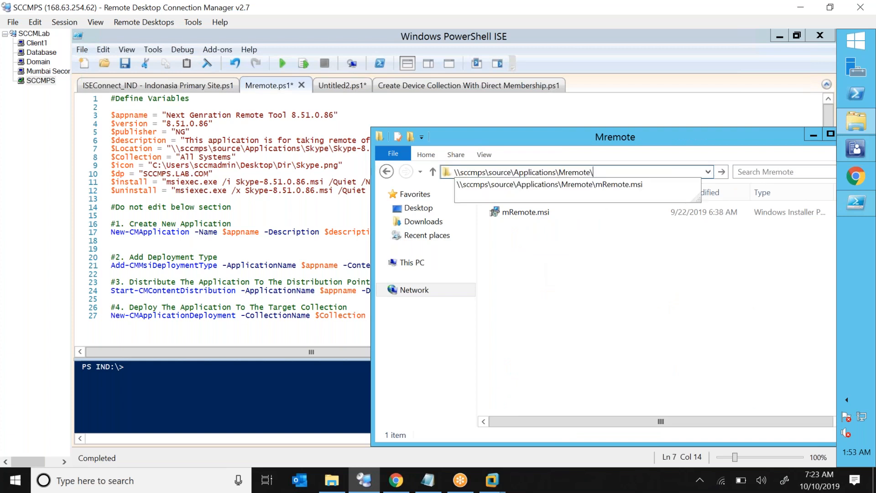
key(Down)
key(ctrl+a)
key(ctrl+c)
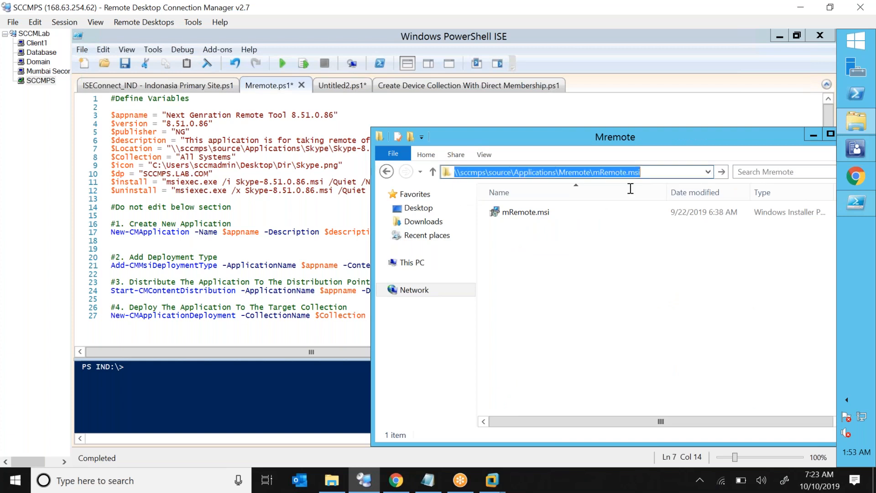
Paste the mRemote.msi path over the Skype installer path in $Location.
click(277, 198)
drag(192, 152, 423, 149)
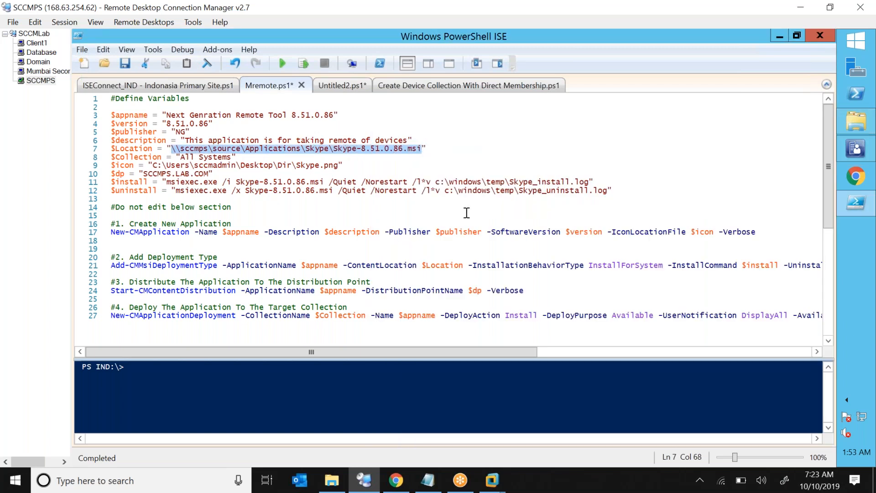
key(ctrl+v)
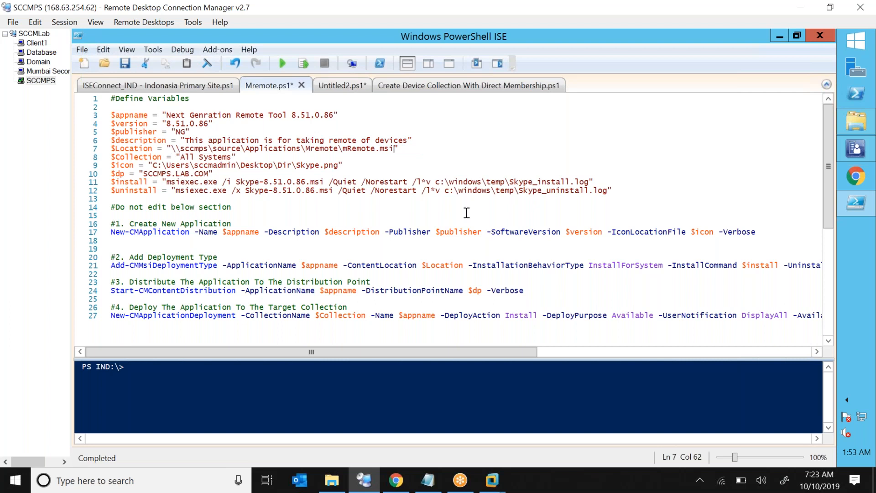
click(289, 152)
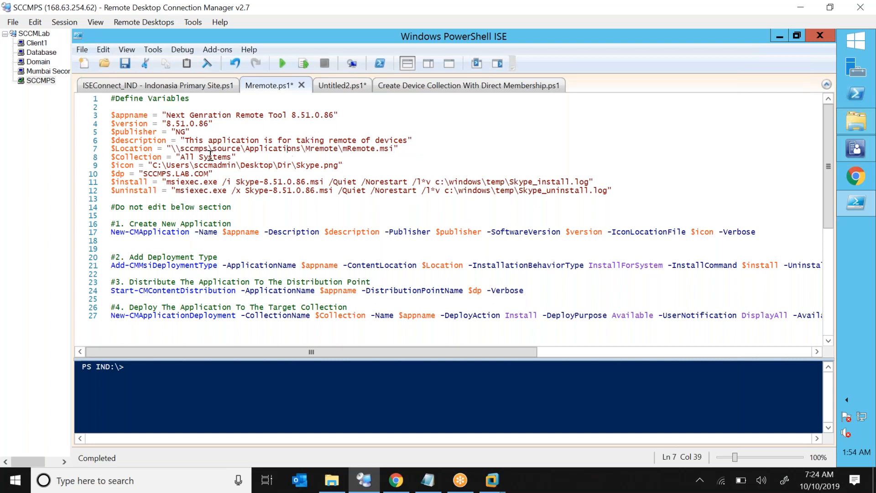
click(182, 158)
click(863, 152)
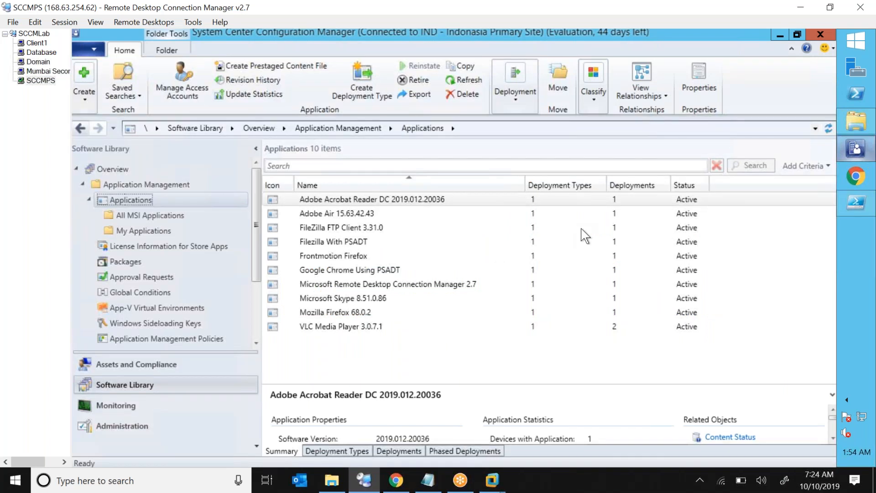
click(136, 365)
right_click(208, 209)
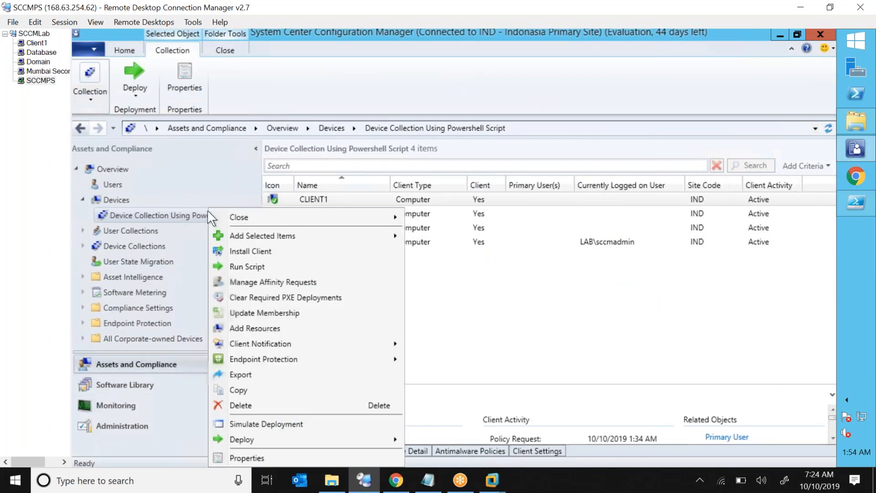
click(241, 458)
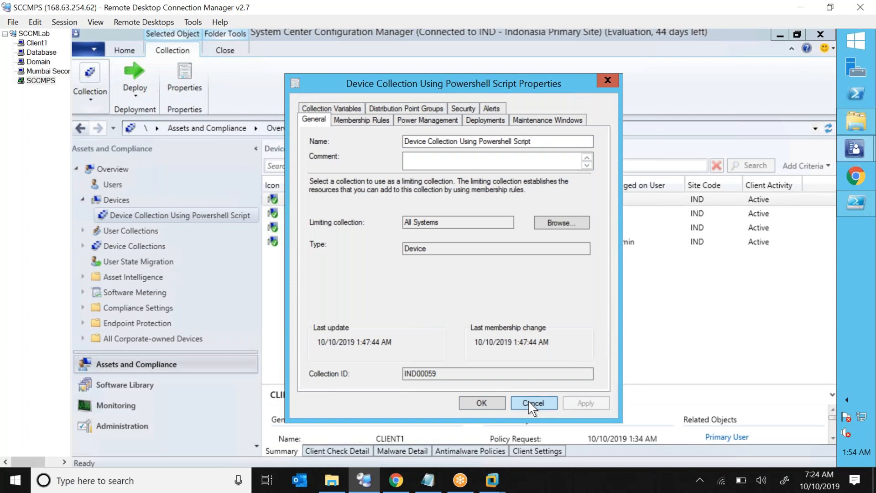
click(529, 403)
click(858, 206)
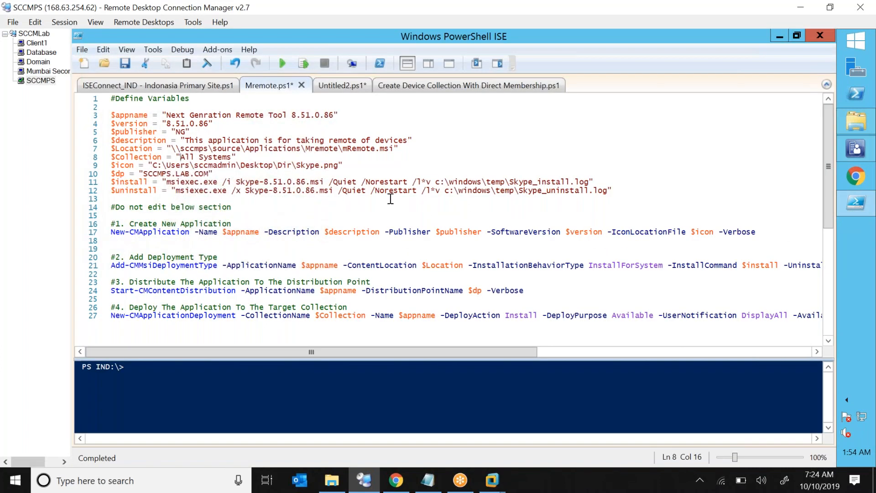
Replace All Systems on line 8 with 'Device Collection Using Powershell Script'.
key(shift+Right)
key(shift+Right)
key(shift+Right)
key(shift+Right)
key(shift+Right)
key(shift+Right)
key(shift+Right)
key(shift+Right)
key(shift+Right)
key(shift+Right)
key(shift+Right)
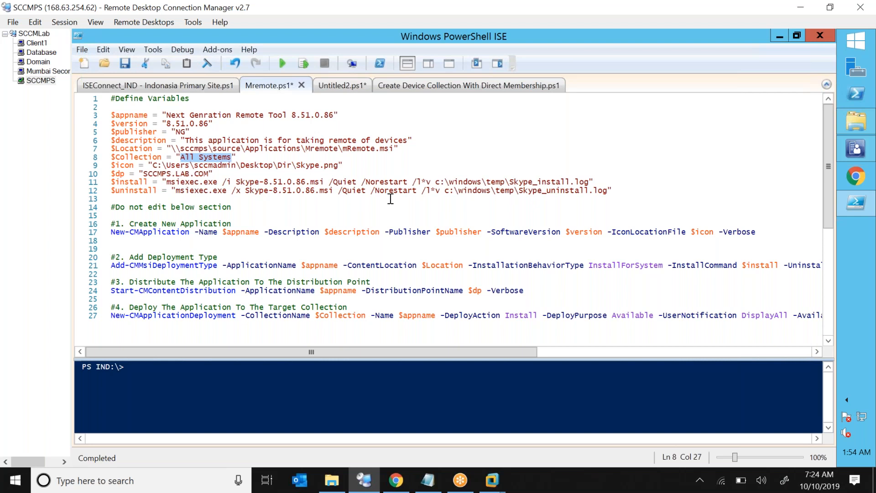
text(Device Collection Using Powershell Script)
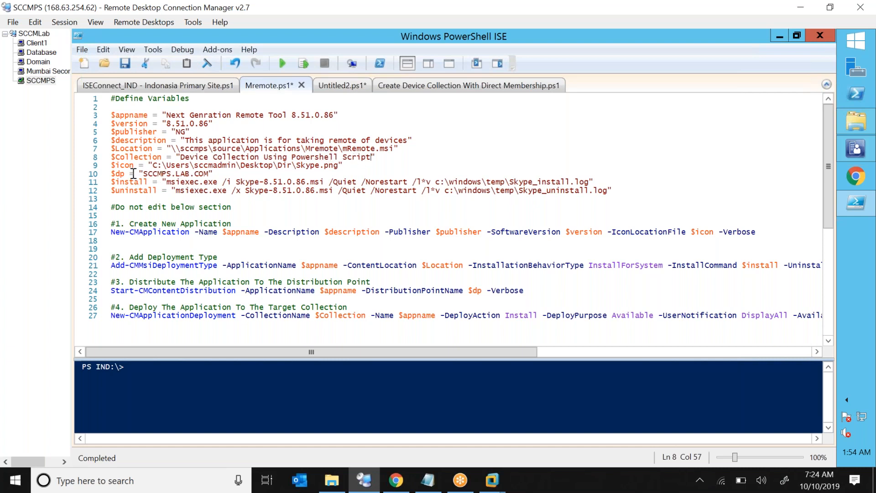
click(155, 164)
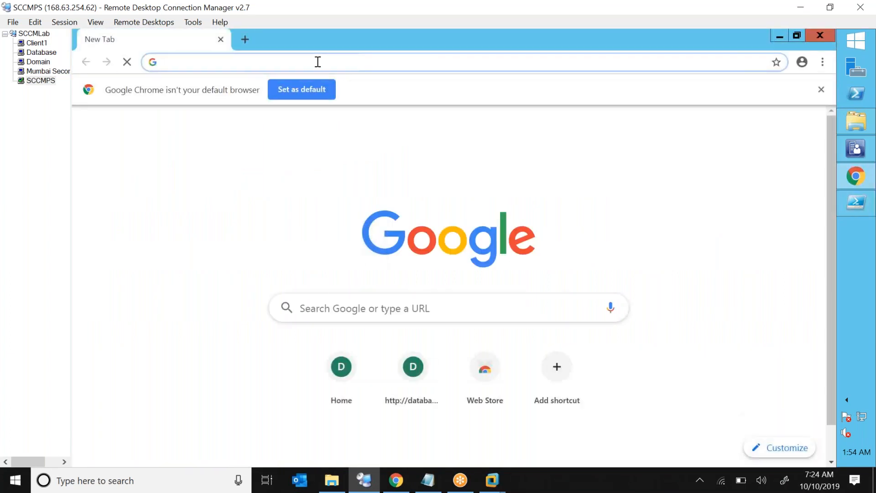
Search Google for 'mremote icon', save the mR image as mremote.jpg, and close Chrome.
text(mre)
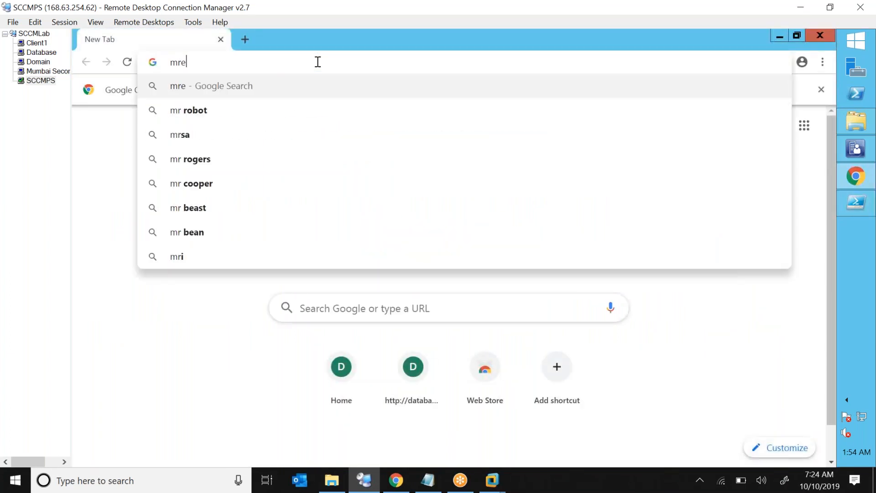
text(mote icon)
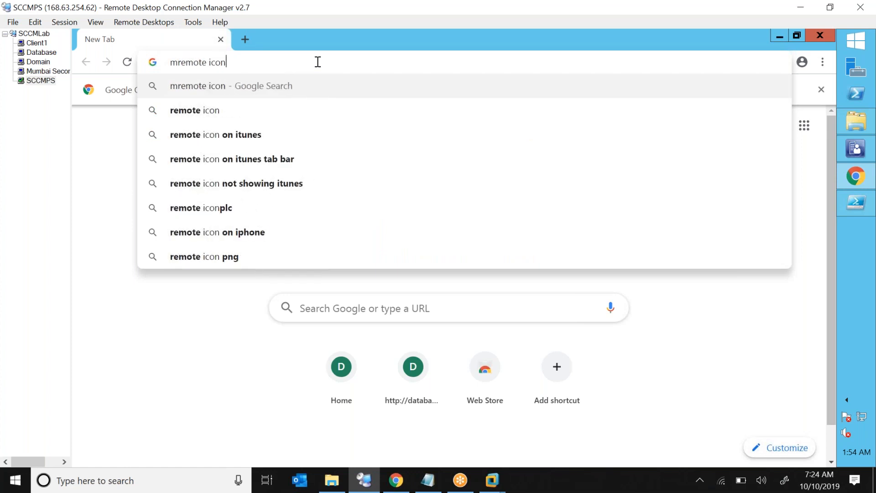
key(Return)
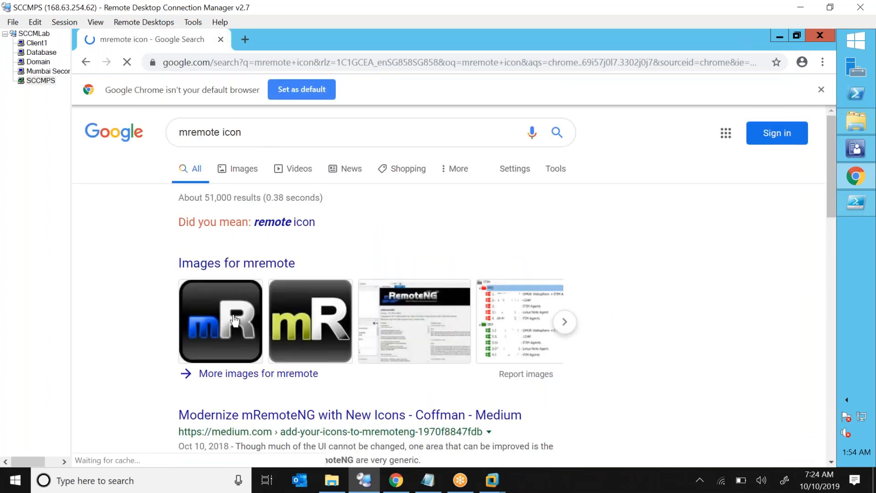
right_click(235, 320)
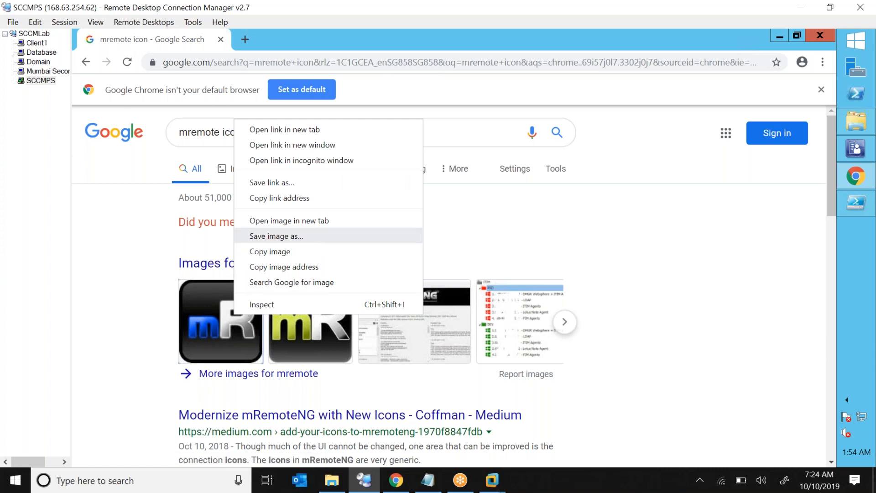
click(289, 238)
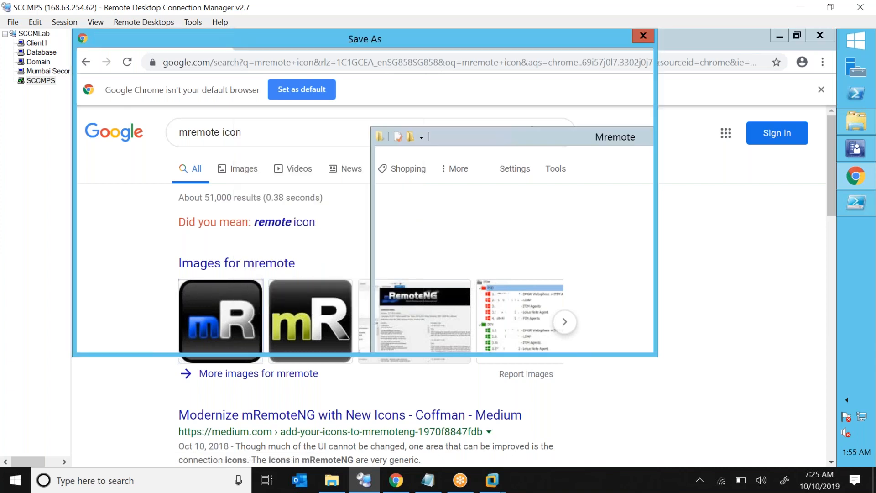
text(mremote)
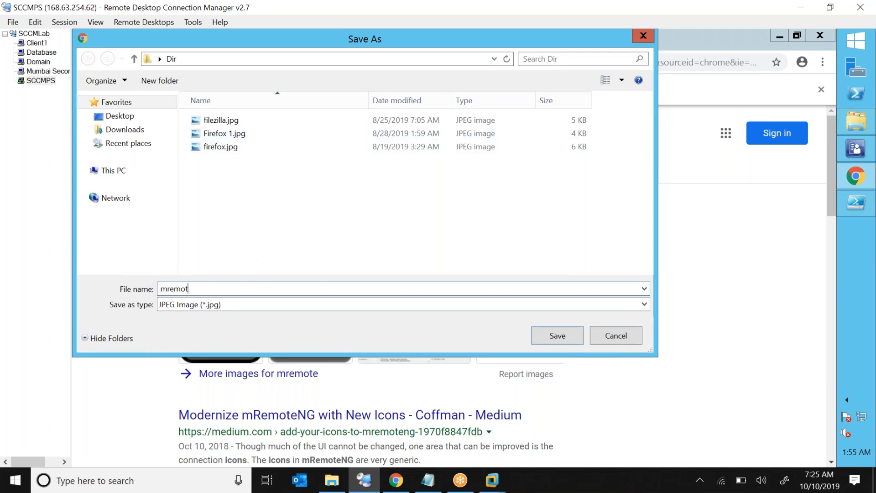
click(566, 339)
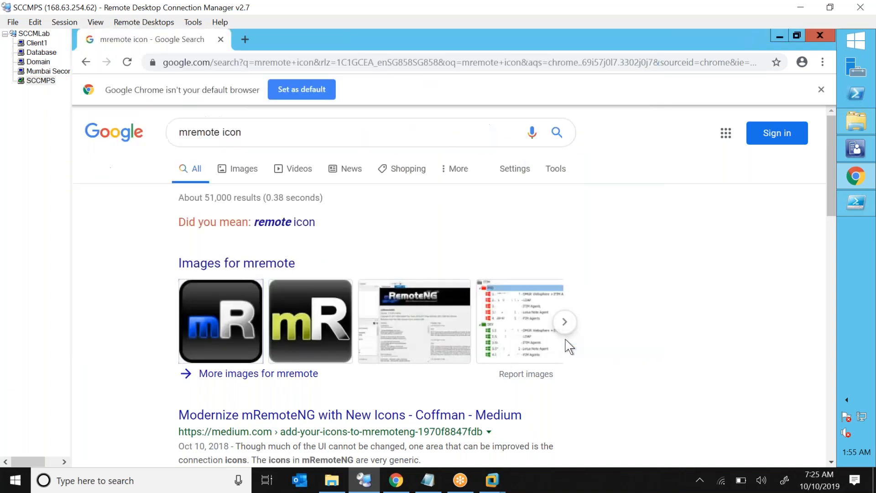
double_click(700, 45)
click(718, 51)
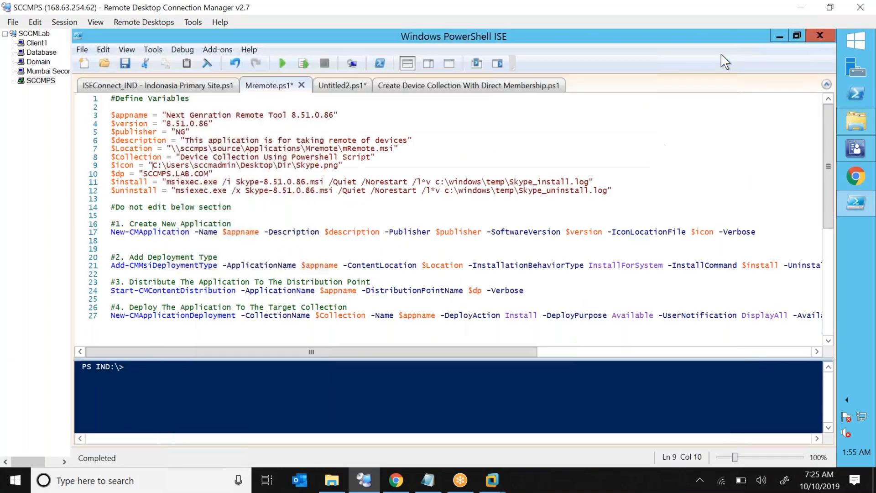
Browse to the Dir folder on the Desktop and locate mremote.jpg.
click(852, 132)
click(417, 208)
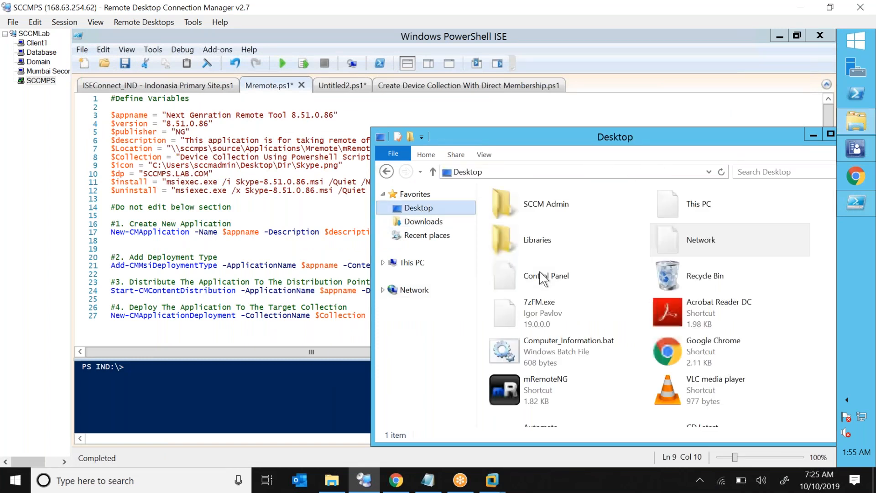
click(542, 343)
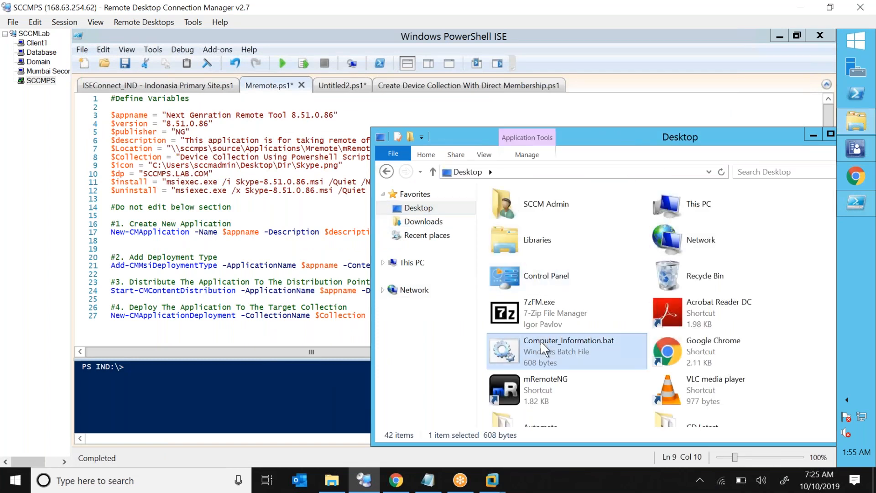
scroll(540, 341, down, 5)
double_click(698, 203)
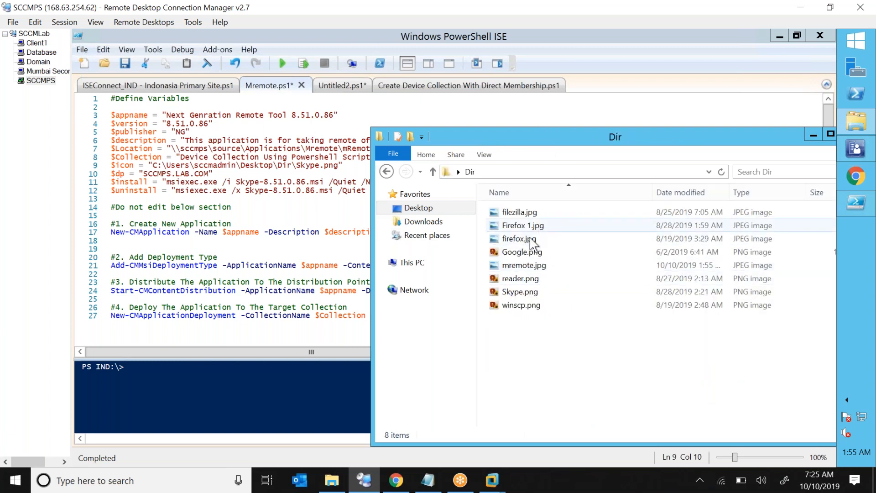
click(533, 268)
Copy the full Dir\mremote.jpg path and paste it over the Skype.png $icon path on line 9.
click(640, 172)
key(End)
text(\mremote.jpg)
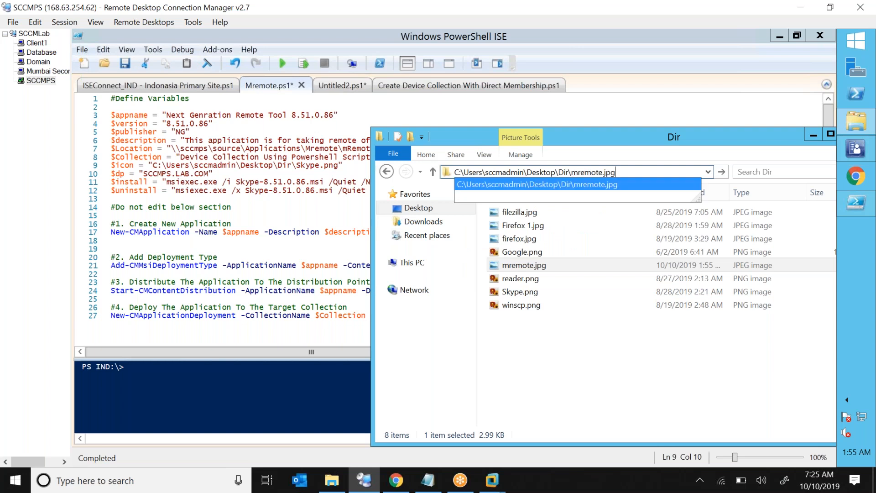
key(ctrl+a)
key(ctrl+c)
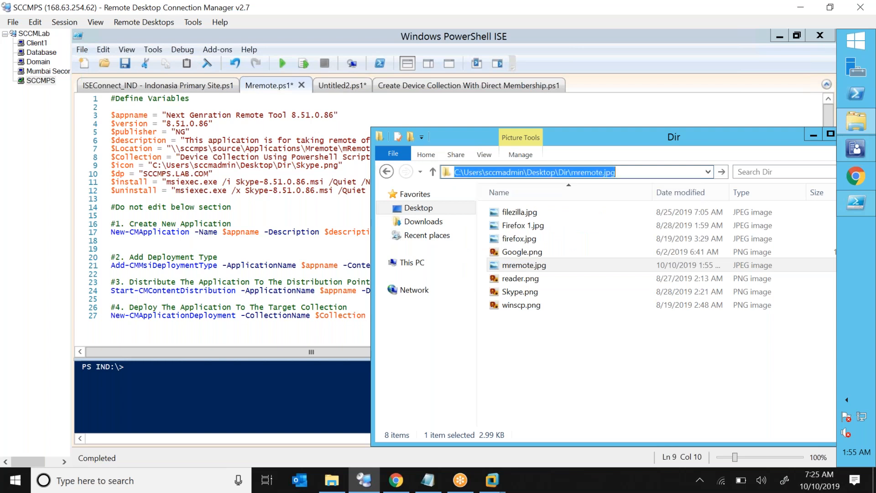
click(282, 206)
drag(153, 165, 339, 167)
key(ctrl+v)
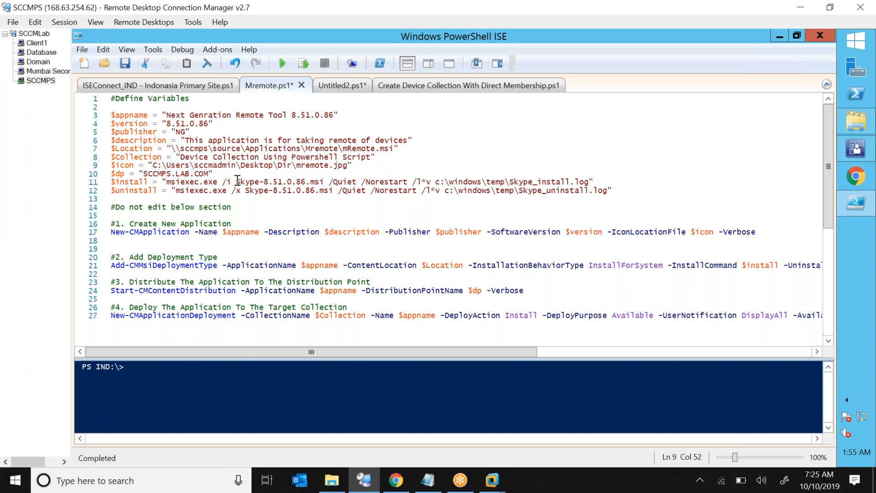
Rename the $dp distribution point variable to $dp1.
click(145, 173)
click(186, 173)
click(221, 176)
click(125, 173)
text(1)
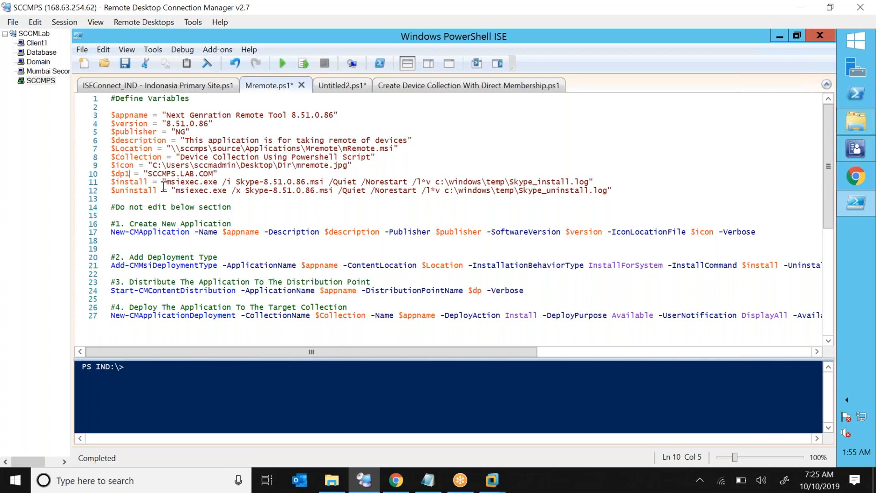
Add a new line defining $dp2 = "MUMSECSITE.LAB.COM" below $dp1.
click(224, 173)
key(Return)
text($)
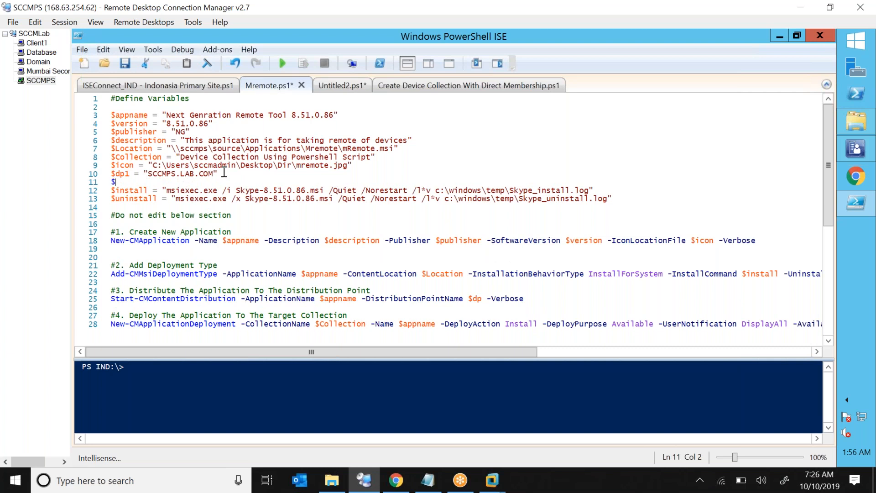
text(dp)
text(2 =f)
key(BackSpace)
key(BackSpace)
key(BackSpace)
text(= ")
text(M)
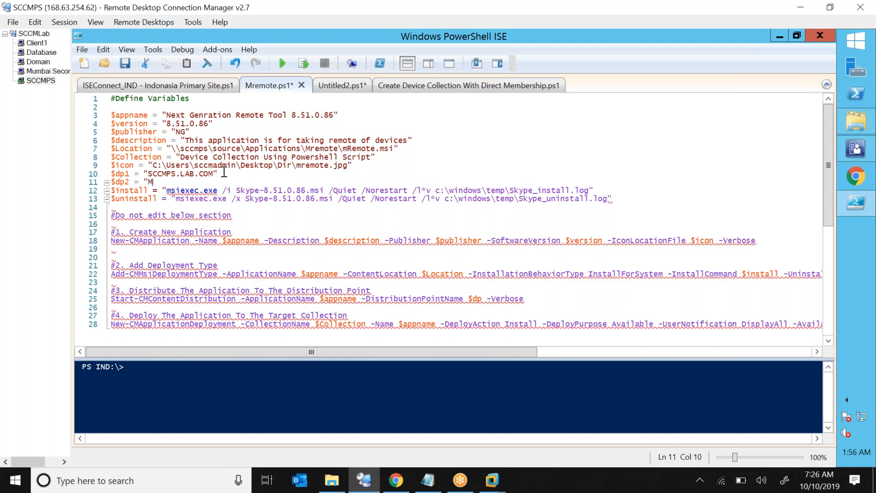
text(UMSECSITE.LAB.COM)
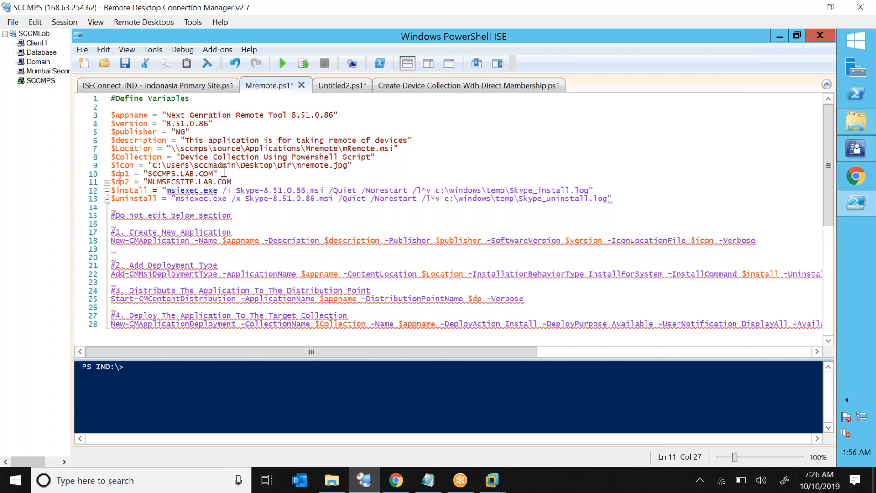
text(")
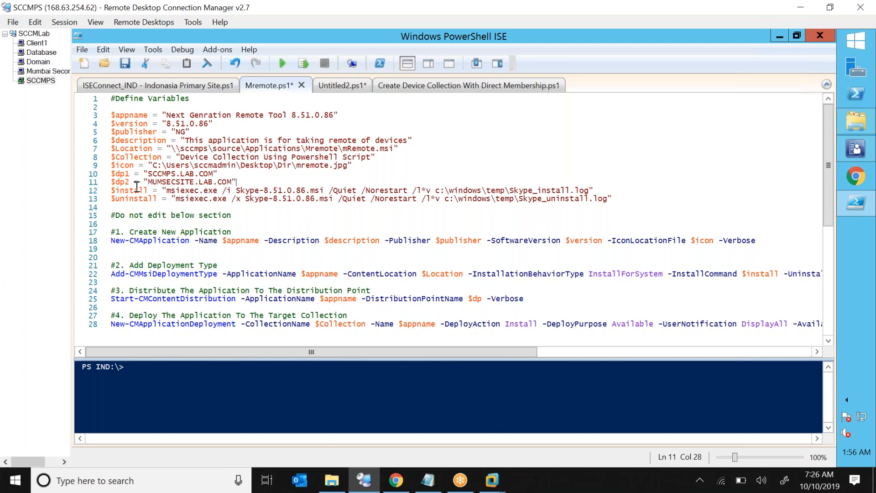
double_click(122, 182)
double_click(155, 176)
double_click(170, 182)
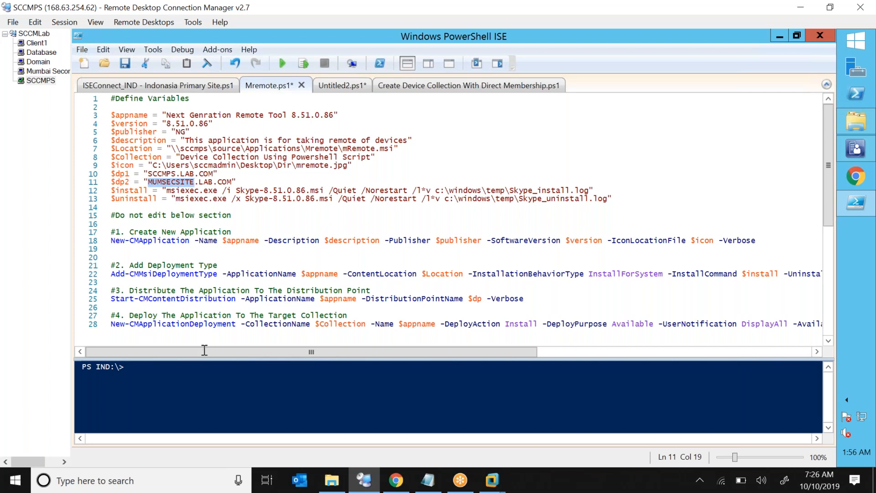
Replace Skype-8.51.0.86.msi with mRemote.msi in the install and uninstall commands on lines 12–13.
drag(204, 360, 203, 370)
double_click(146, 190)
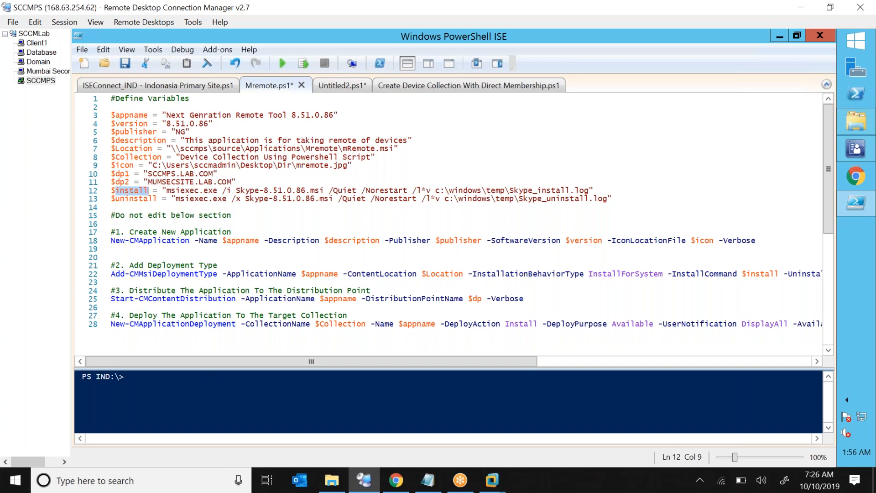
double_click(187, 191)
click(188, 190)
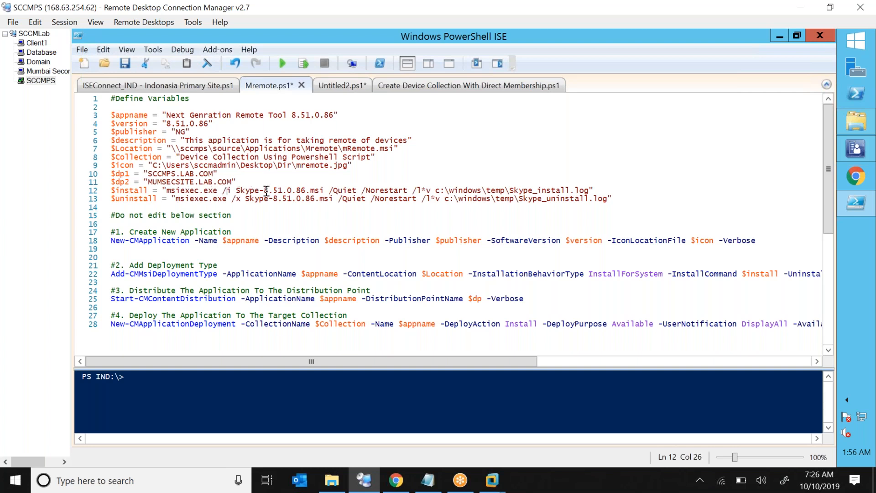
mouse_move(856, 121)
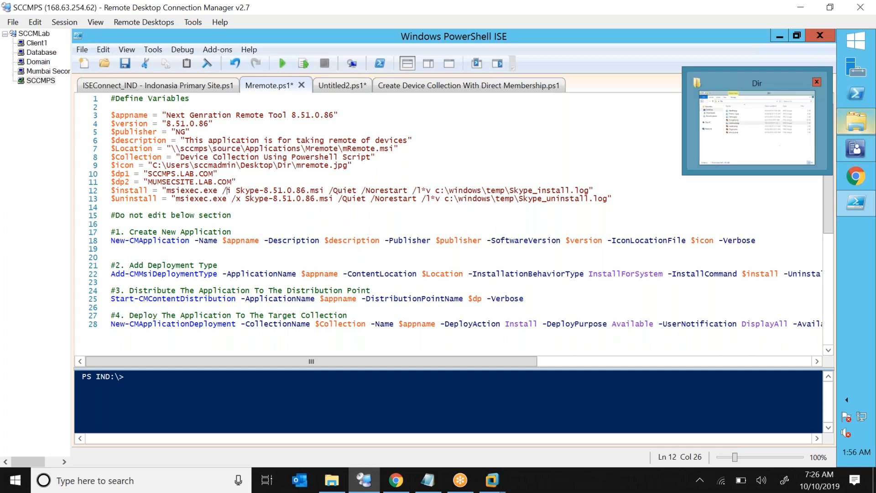
click(349, 150)
drag(349, 150, 395, 150)
key(ctrl+c)
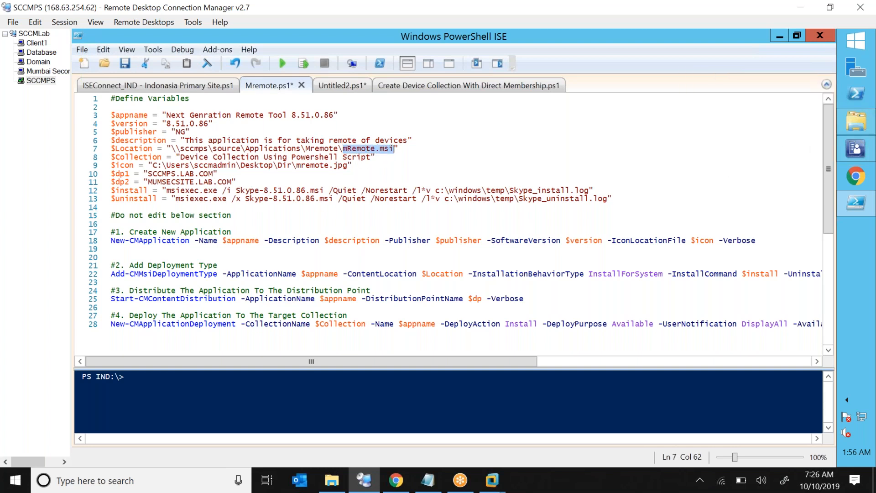
click(237, 191)
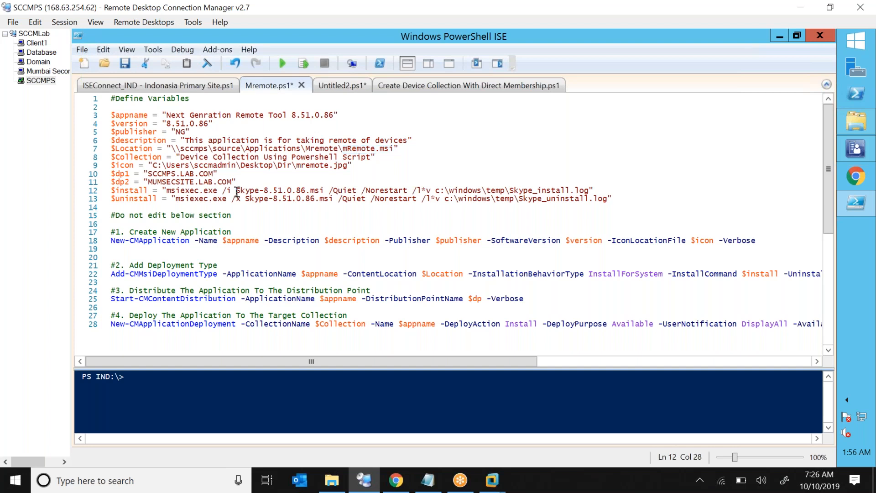
key(shift+Right)
key(shift+Right)
key(shift+Right)
key(shift+Right)
key(shift+Right)
key(shift+Right)
key(shift+Right)
key(shift+Right)
key(shift+Right)
key(shift+Right)
key(shift+Right)
key(shift+Right)
key(shift+Right)
key(shift+Right)
key(shift+Right)
key(shift+Right)
key(shift+Right)
key(shift+Right)
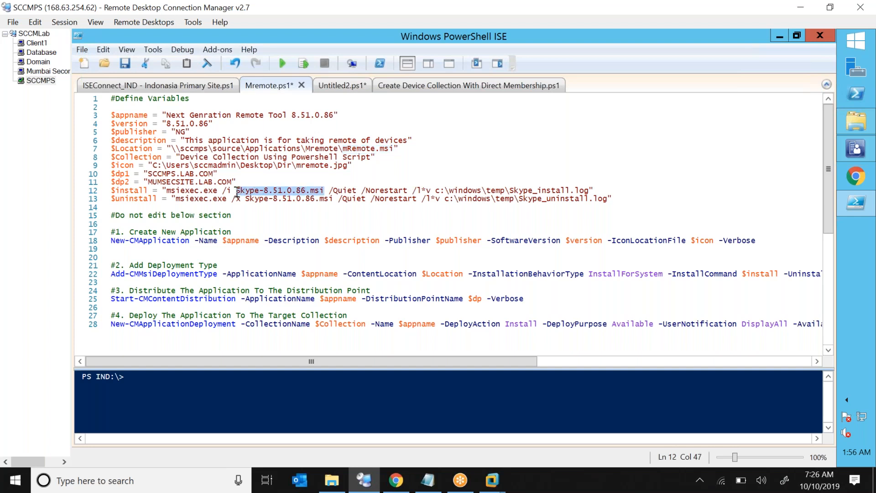
key(ctrl+v)
click(245, 199)
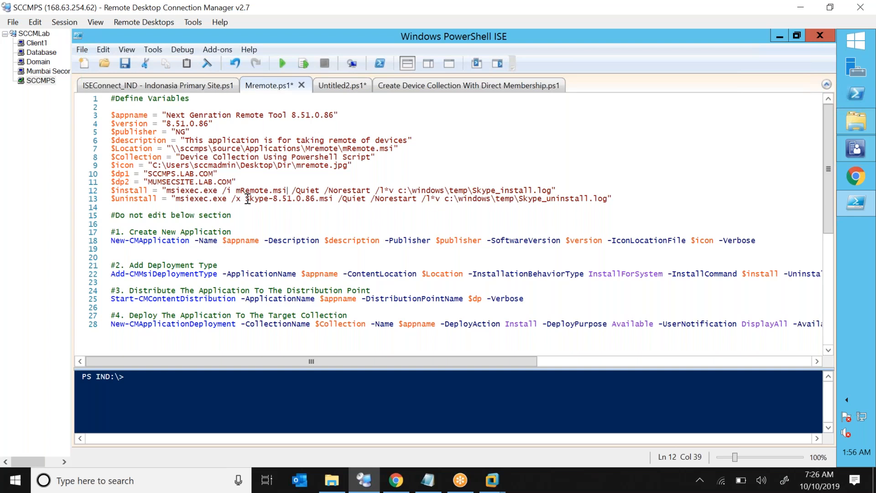
key(shift+Right)
key(shift+Right)
key(shift+Right)
key(shift+Right)
key(shift+Right)
key(shift+Right)
key(shift+Right)
key(shift+Right)
key(shift+Right)
key(shift+Right)
key(shift+Right)
key(shift+Right)
key(shift+Right)
key(shift+Right)
key(shift+Right)
key(shift+Right)
key(shift+Right)
key(shift+Right)
key(ctrl+v)
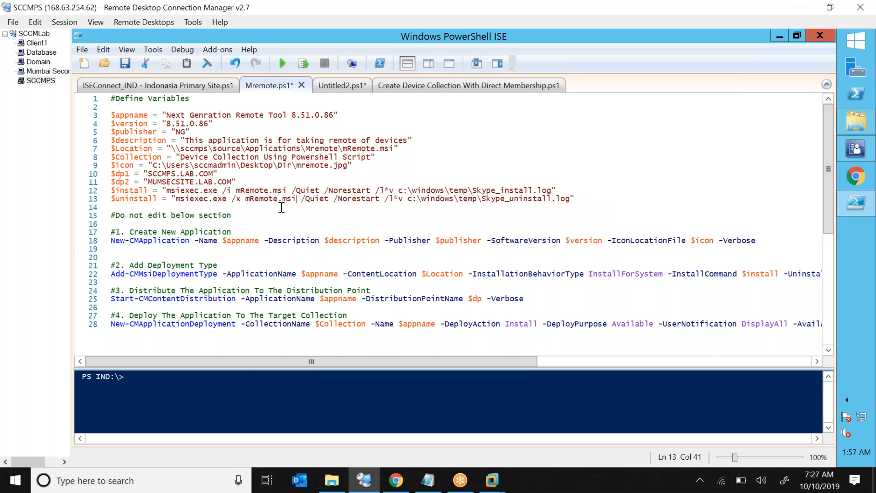
Rename the log files to Mremote_install.log and Mremote_uninstall.log.
click(474, 192)
key(shift+Right)
key(shift+Right)
key(shift+Right)
key(shift+Right)
key(shift+Right)
key(BackSpace)
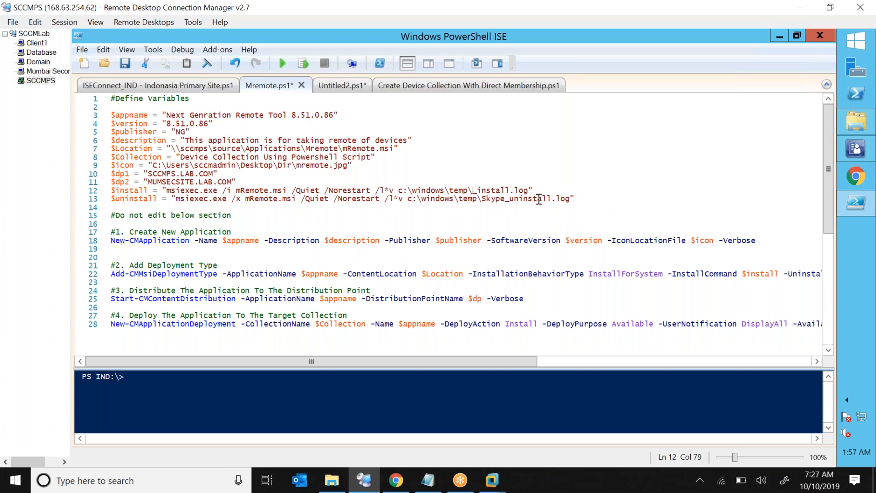
text(Mremote)
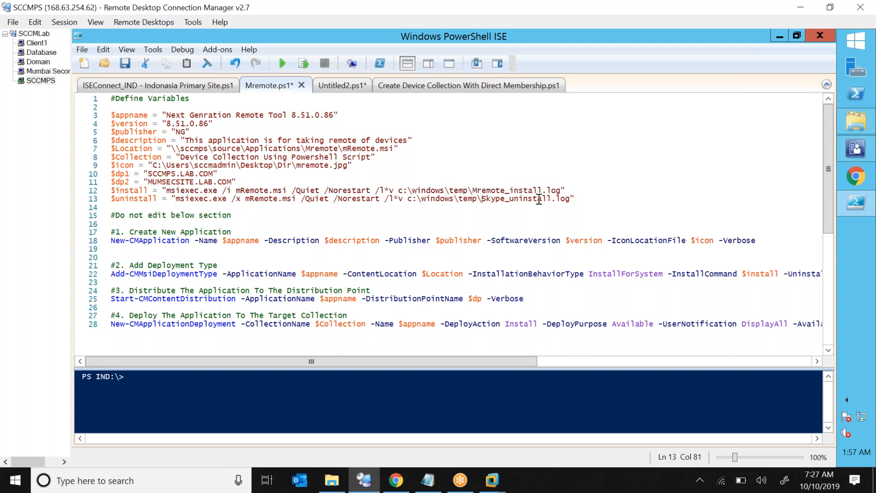
text(Mremote)
key(Delete)
key(Delete)
key(Delete)
key(Delete)
key(Delete)
click(134, 116)
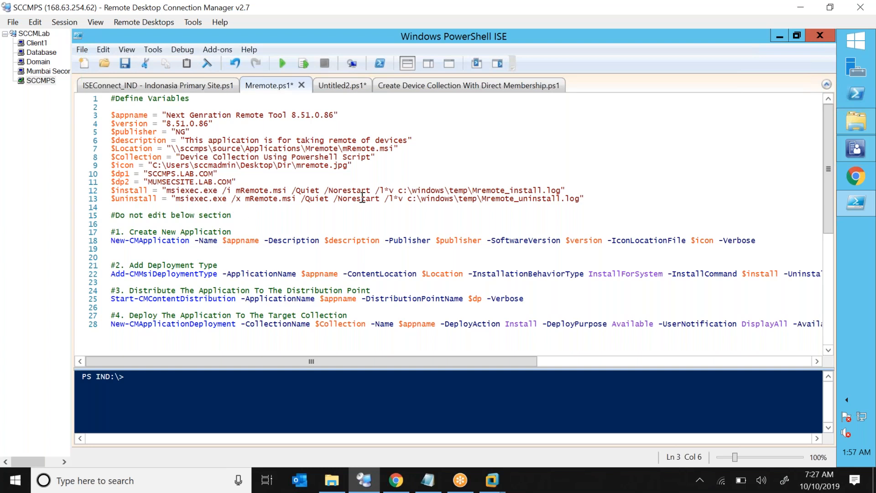
drag(594, 198, 110, 115)
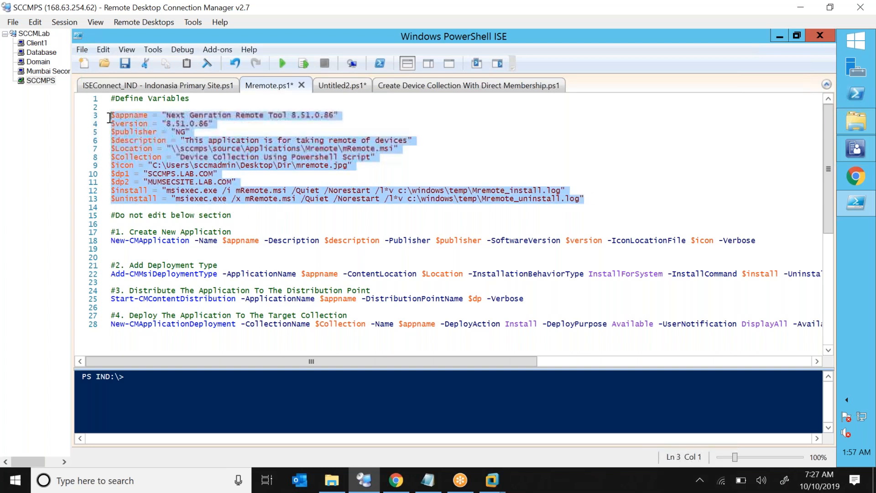
drag(136, 241, 259, 240)
double_click(234, 243)
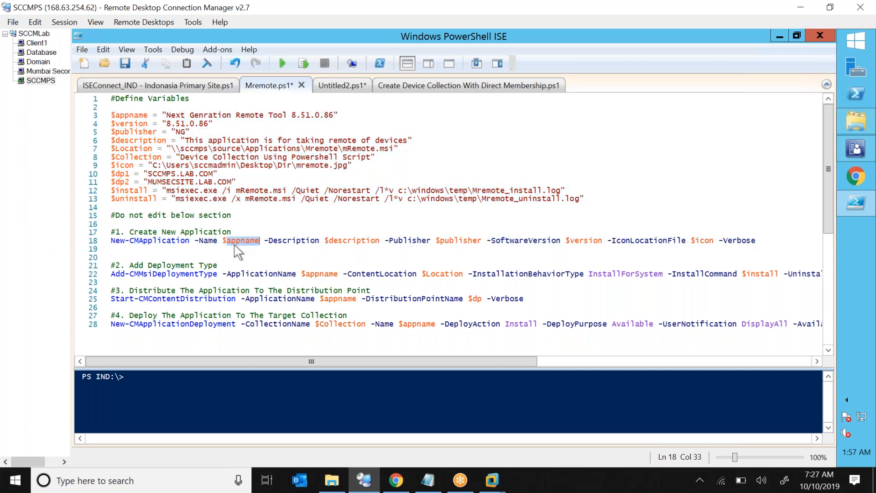
drag(167, 245, 187, 245)
double_click(228, 240)
drag(169, 116, 273, 117)
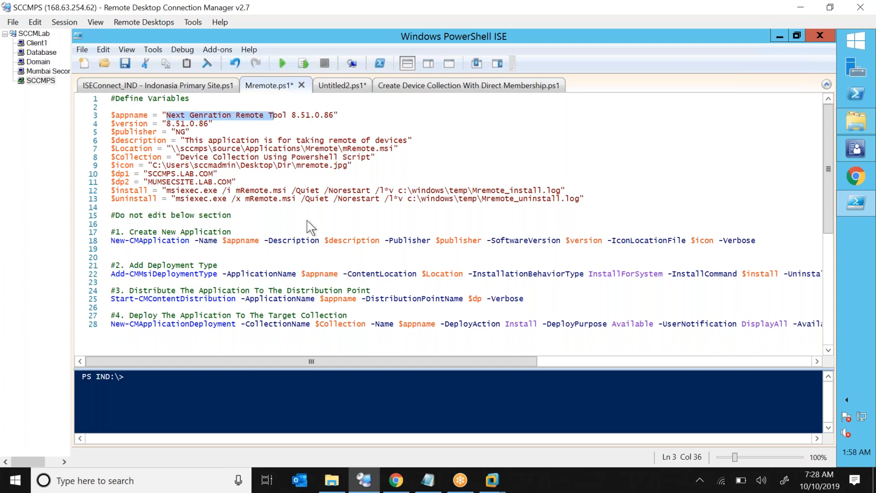
double_click(345, 240)
drag(186, 142, 279, 142)
click(451, 235)
double_click(451, 235)
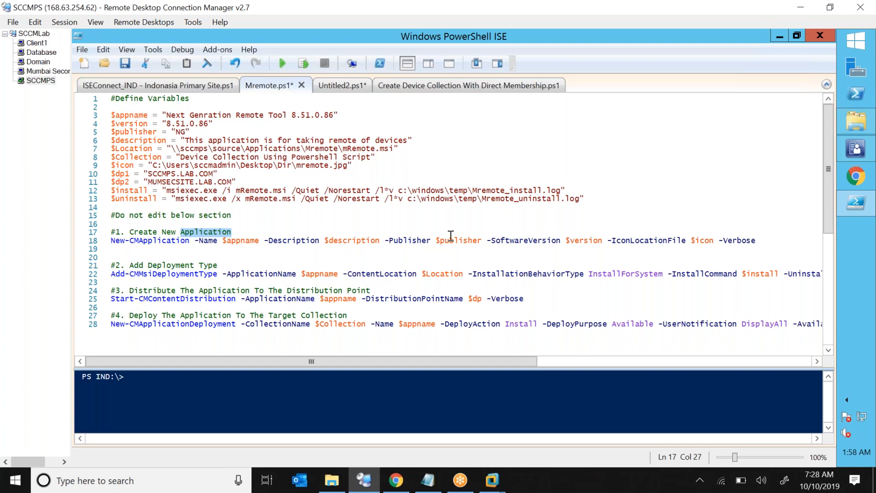
double_click(451, 240)
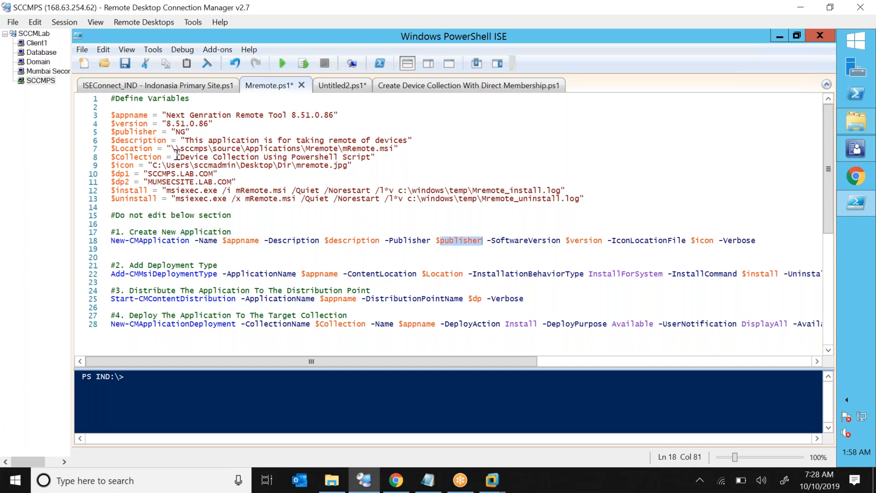
click(177, 132)
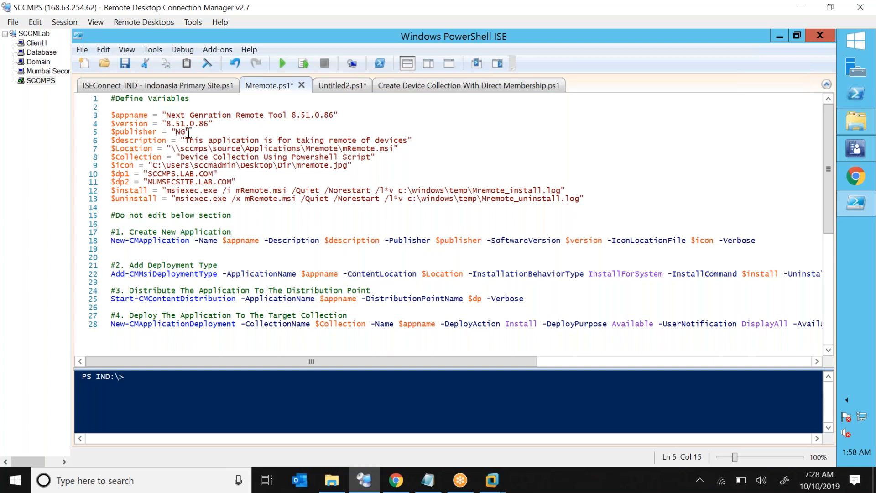
double_click(576, 241)
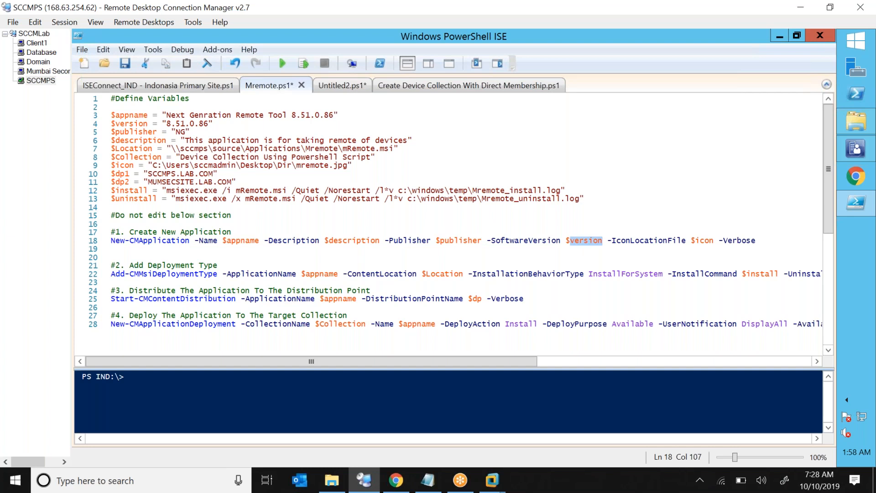
drag(167, 124, 190, 133)
click(729, 248)
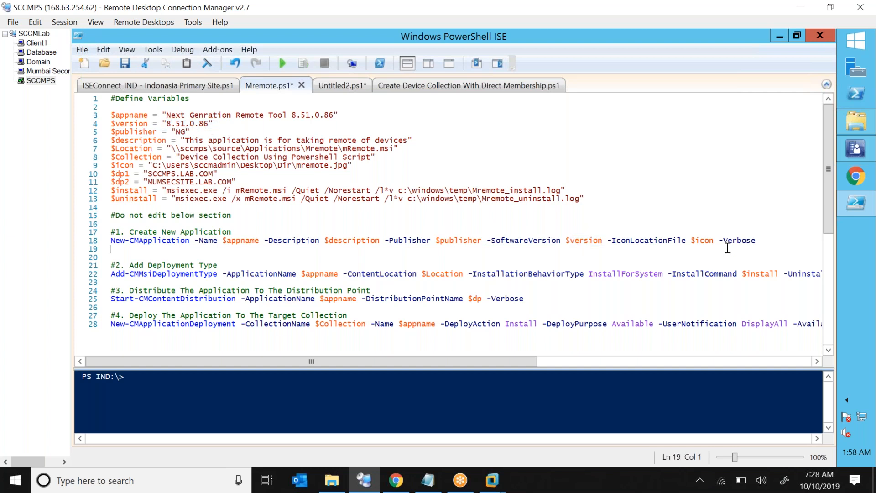
double_click(736, 241)
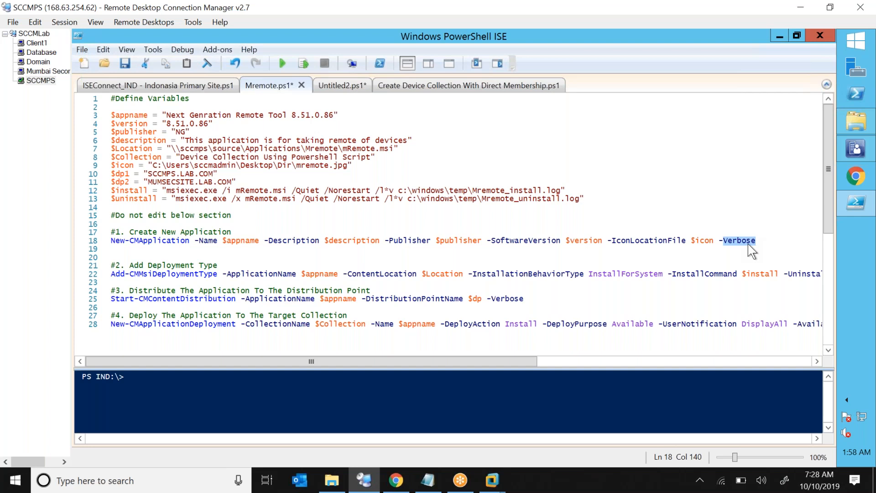
double_click(699, 236)
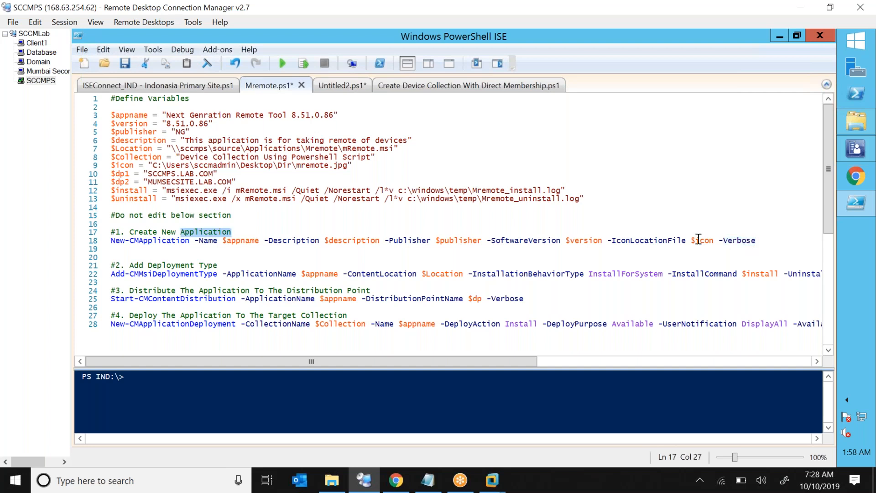
double_click(701, 240)
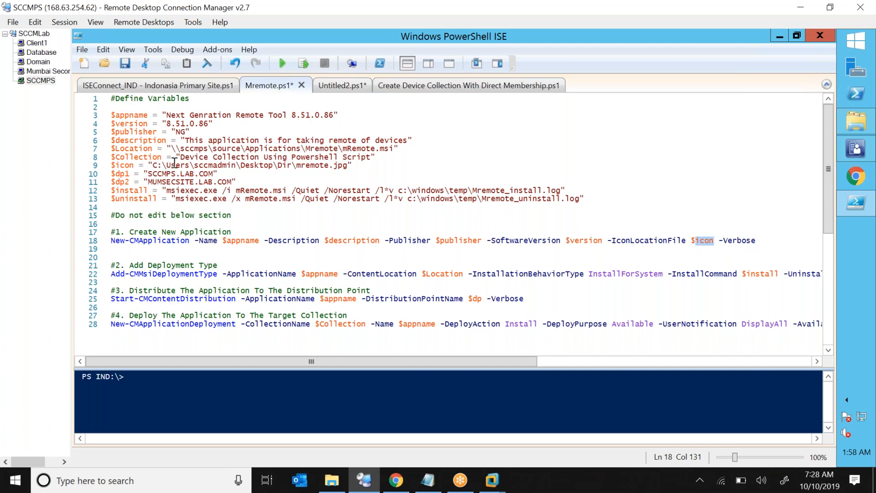
drag(160, 245, 259, 245)
drag(115, 275, 299, 277)
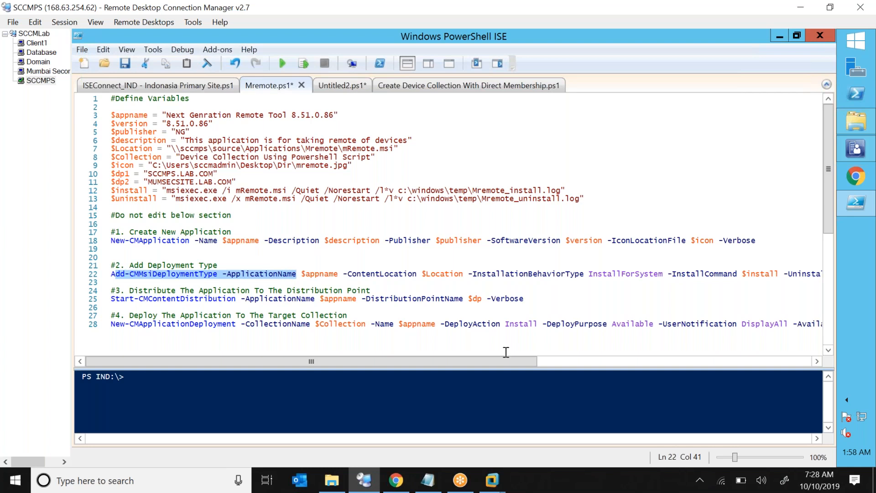
drag(539, 361, 723, 363)
double_click(467, 274)
double_click(600, 274)
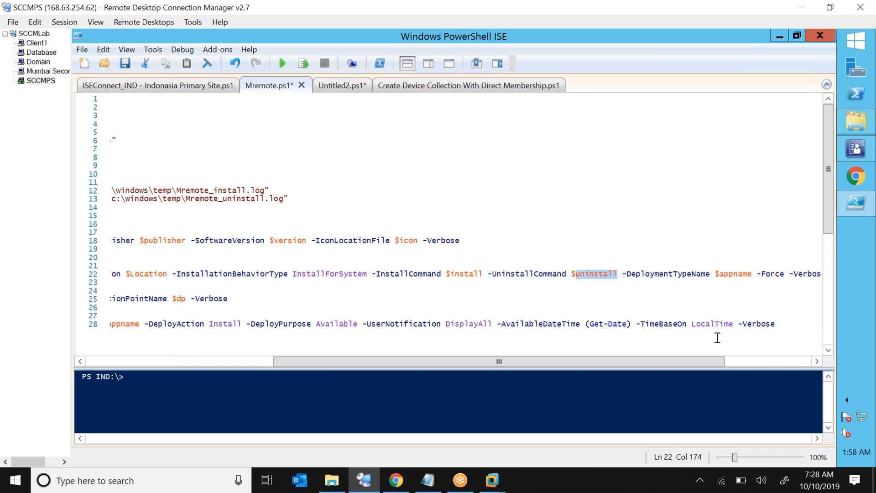
scroll(782, 365, right, 3)
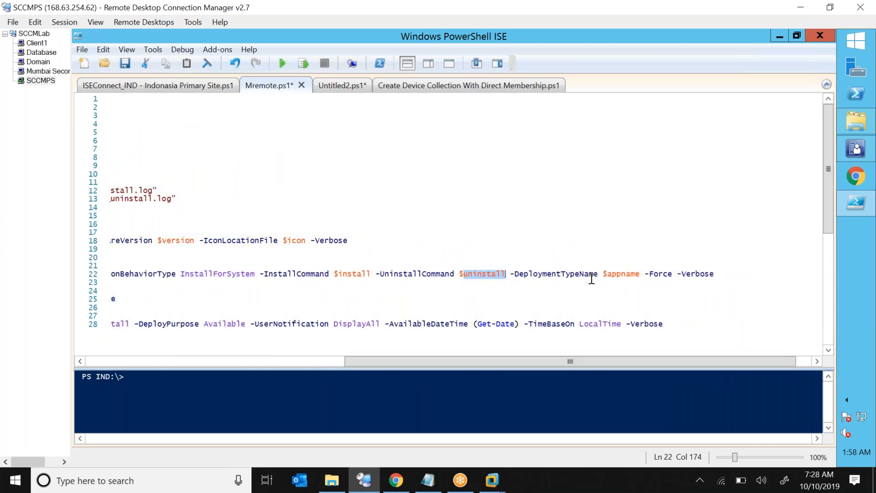
double_click(621, 274)
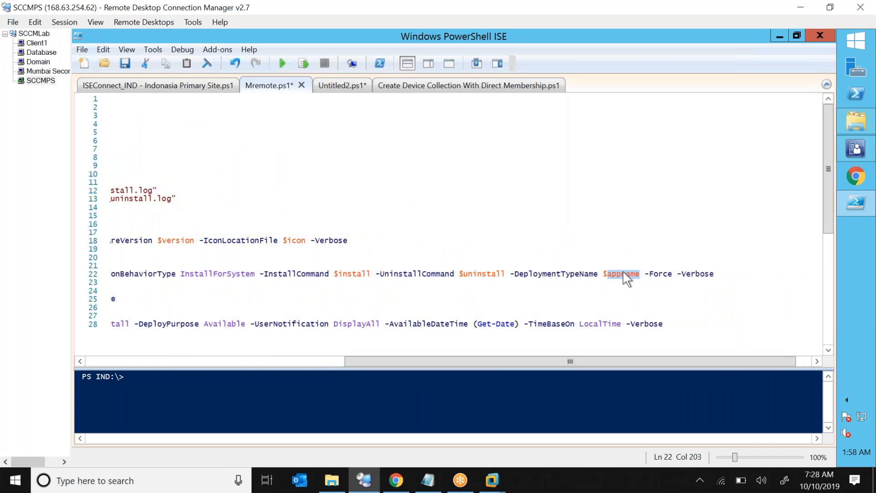
click(694, 281)
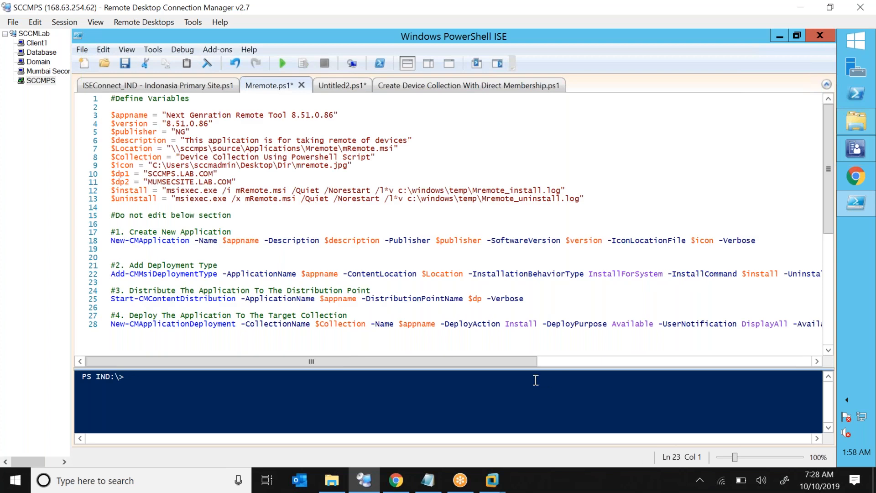
scroll(705, 365, right, 5)
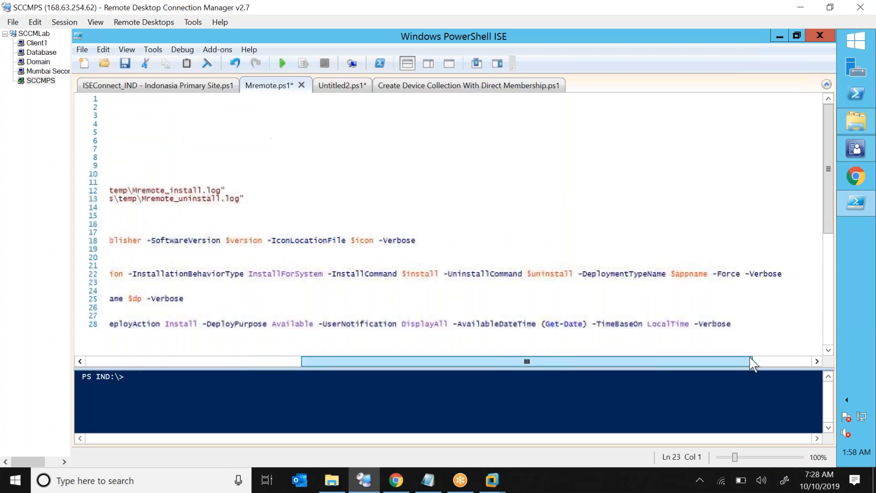
double_click(709, 274)
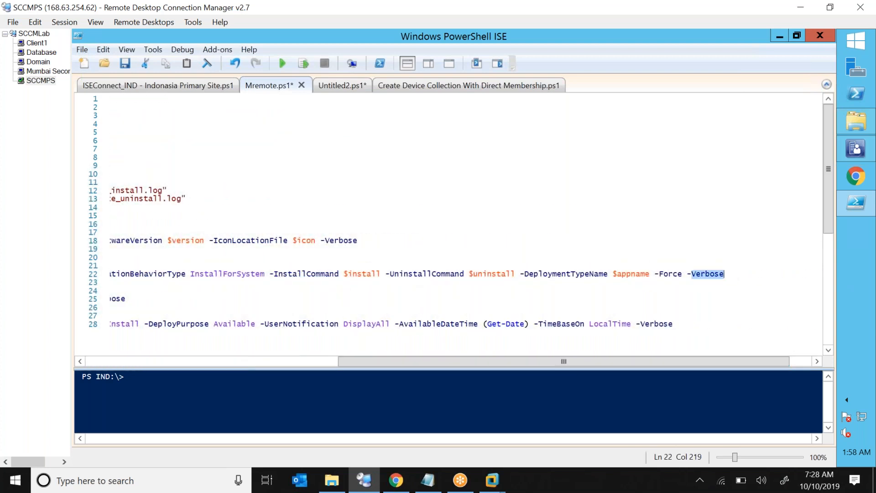
drag(694, 365, 413, 361)
drag(252, 277, 231, 215)
drag(162, 115, 219, 201)
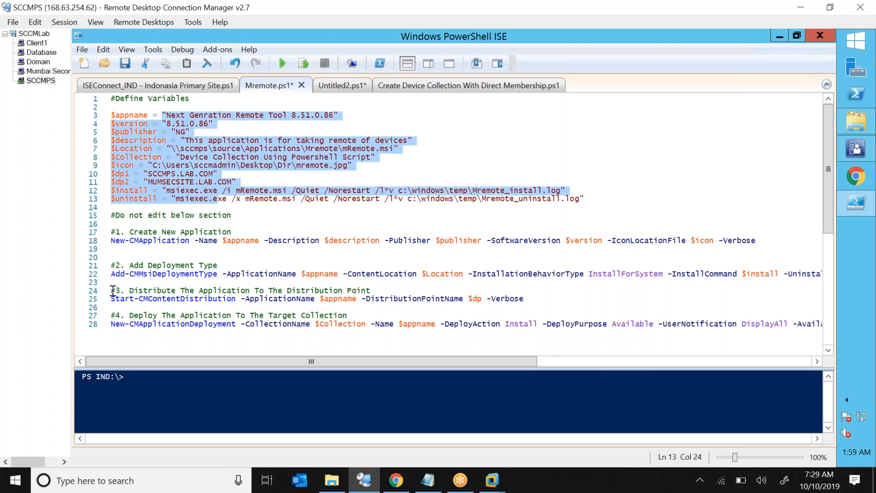
Change $dp to $dp1 in the Start-CMContentDistribution command on line 25.
drag(111, 291, 238, 302)
click(180, 299)
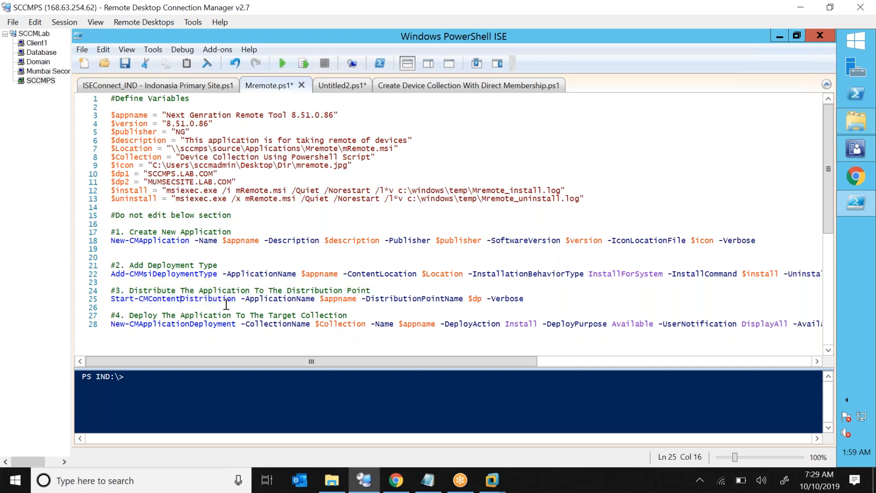
drag(247, 301, 474, 301)
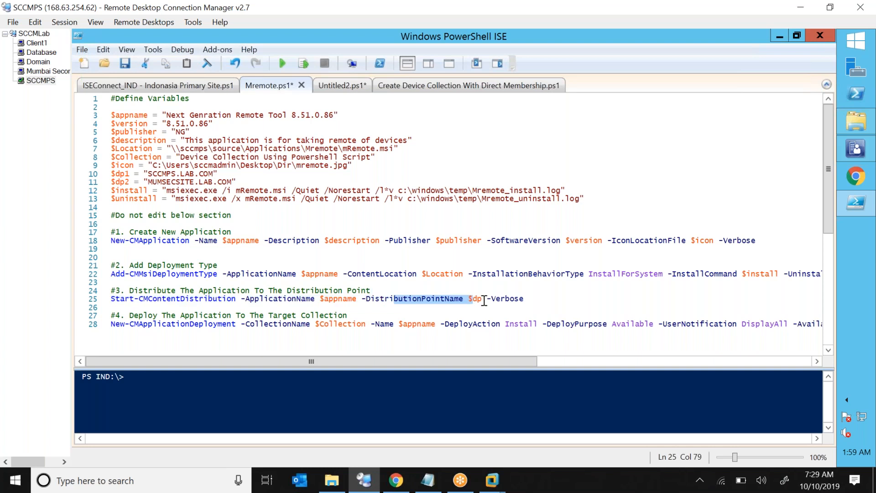
click(482, 299)
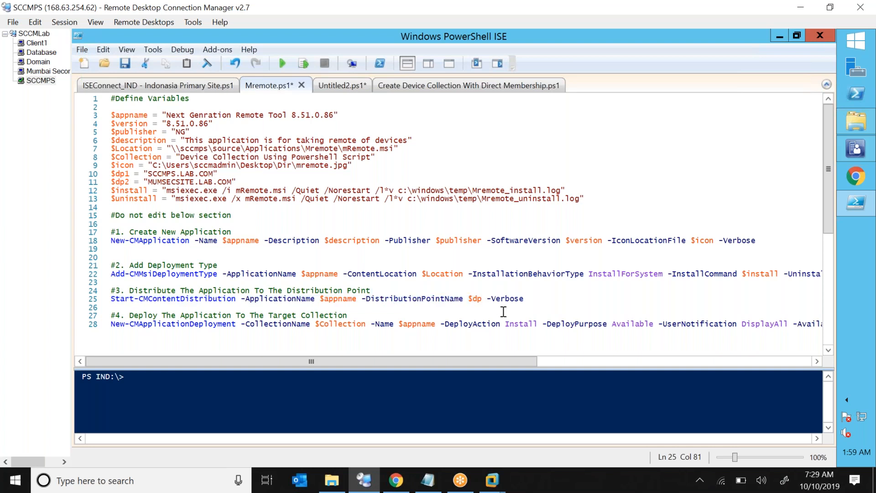
text(1)
Duplicate the distribution command as line 26 so it also targets $dp2.
double_click(120, 175)
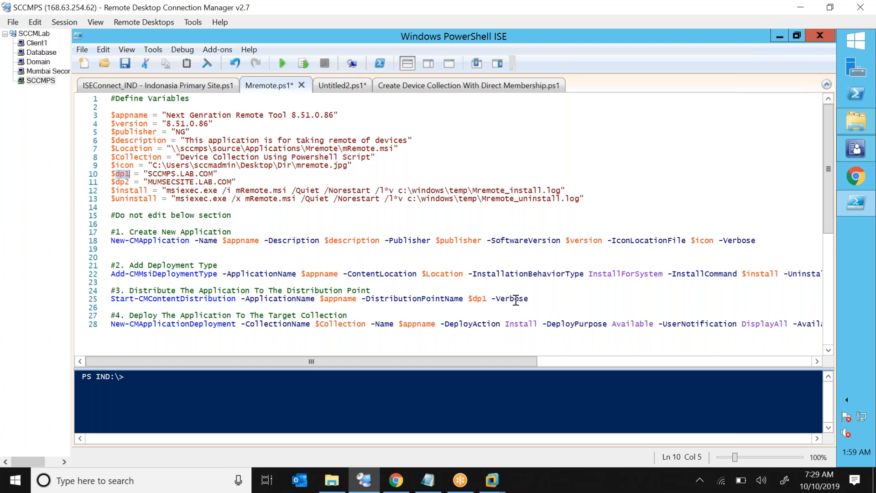
click(536, 300)
key(shift+Left)
key(shift+Left)
key(shift+Left)
key(shift+Left)
key(shift+Left)
key(shift+Left)
key(shift+Left)
key(shift+Left)
key(shift+Left)
key(shift+Left)
key(shift+Left)
key(shift+Left)
key(shift+Left)
key(shift+Left)
key(shift+Left)
key(shift+Left)
key(shift+Left)
key(shift+Left)
key(shift+Left)
key(shift+Left)
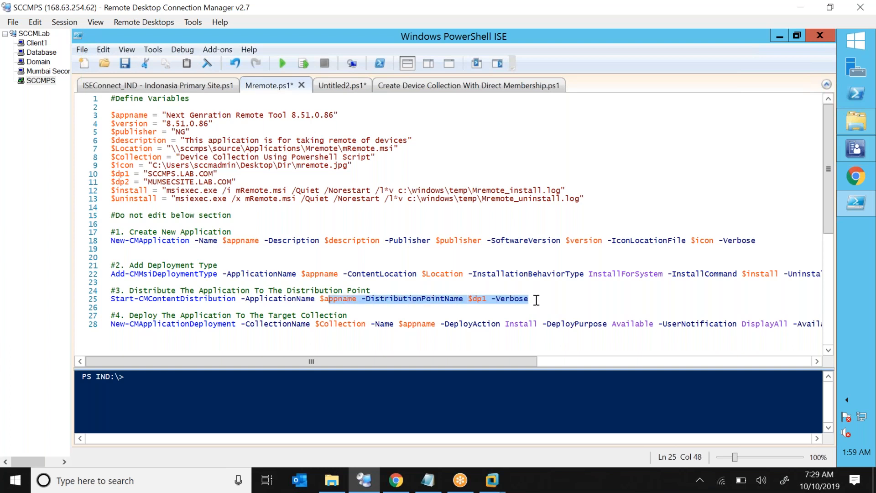
key(shift+Left)
key(shift+Left)
key(shift+Left)
key(shift+Left)
key(shift+Left)
key(shift+Left)
key(shift+Left)
key(shift+Left)
key(shift+Left)
key(shift+Left)
key(shift+Left)
key(shift+Left)
key(shift+Left)
key(shift+Left)
key(shift+Left)
key(shift+Left)
key(shift+Left)
key(shift+Left)
key(shift+Left)
key(shift+Left)
key(shift+Left)
key(shift+Left)
key(shift+Left)
key(shift+Left)
key(shift+Left)
key(shift+Left)
key(shift+Left)
key(ctrl+c)
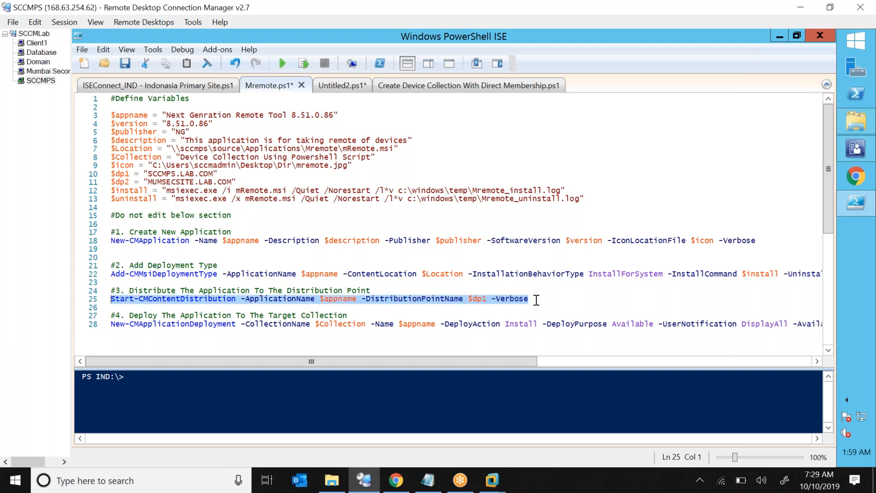
click(537, 300)
key(Return)
key(ctrl+v)
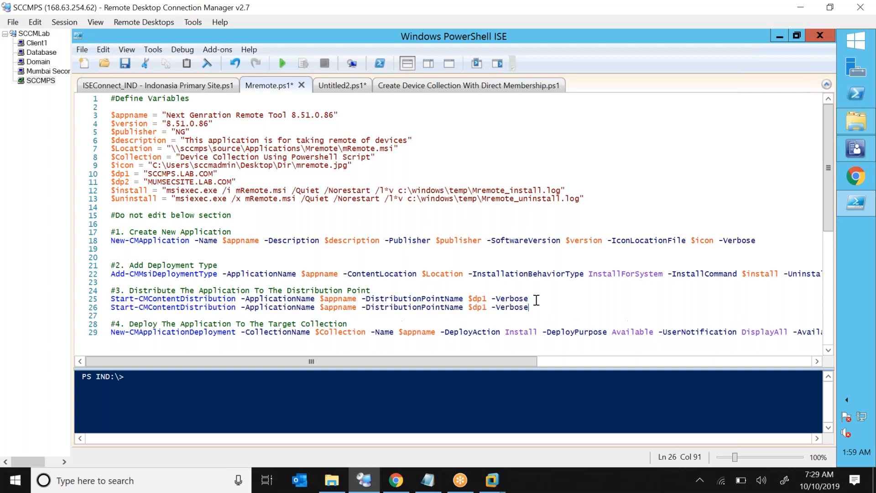
key(Left)
key(Left)
key(Left)
key(Left)
key(Left)
key(Left)
key(Left)
drag(498, 368, 497, 383)
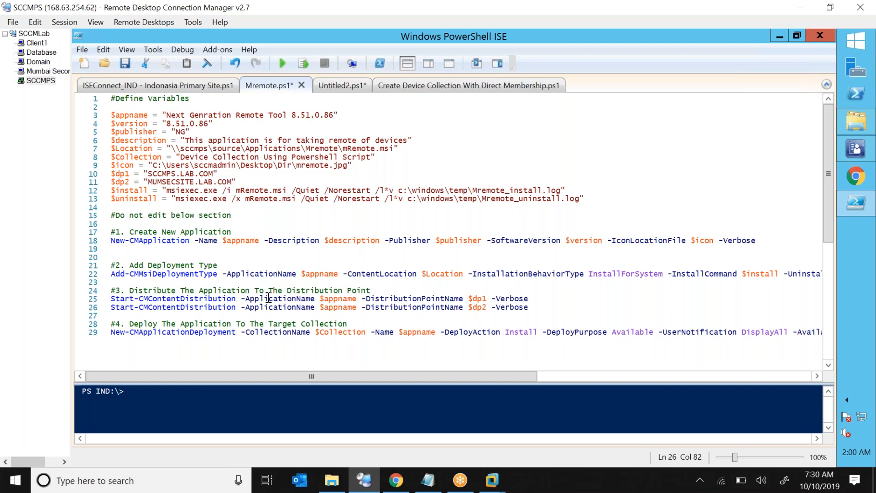
drag(269, 299, 294, 310)
click(195, 308)
double_click(445, 300)
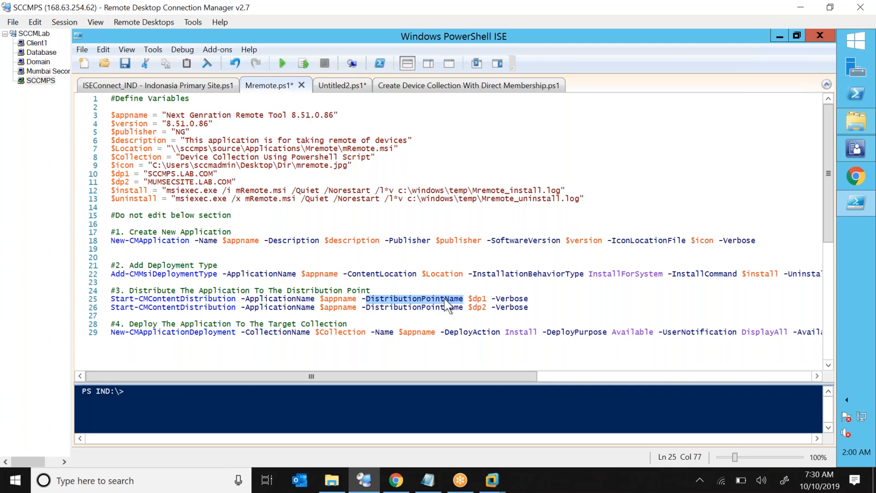
double_click(478, 299)
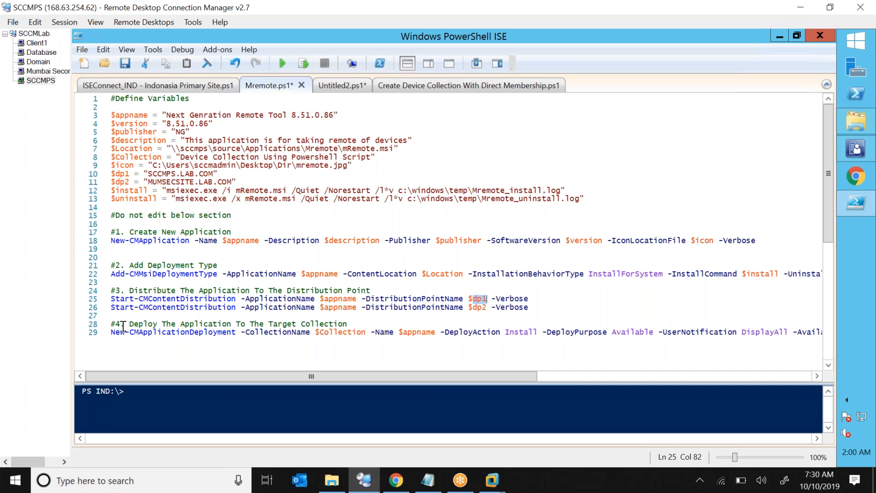
drag(129, 325, 339, 325)
drag(194, 335, 324, 335)
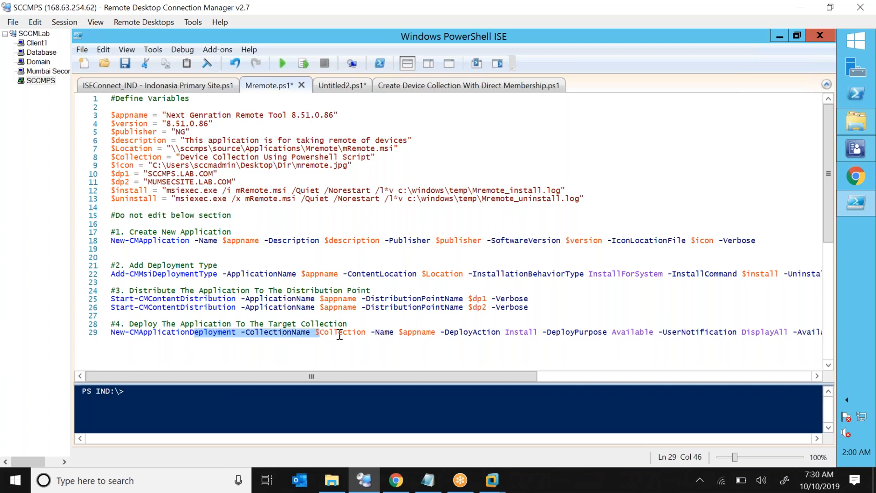
double_click(338, 333)
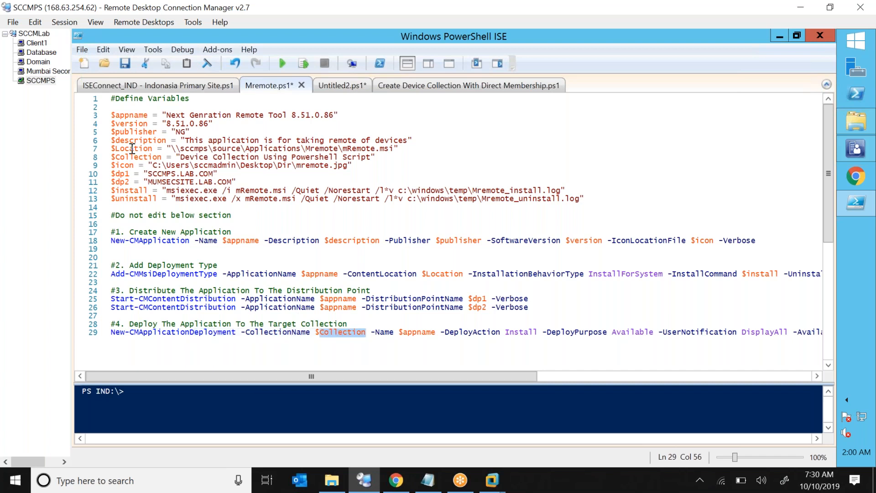
click(183, 158)
drag(183, 158, 325, 158)
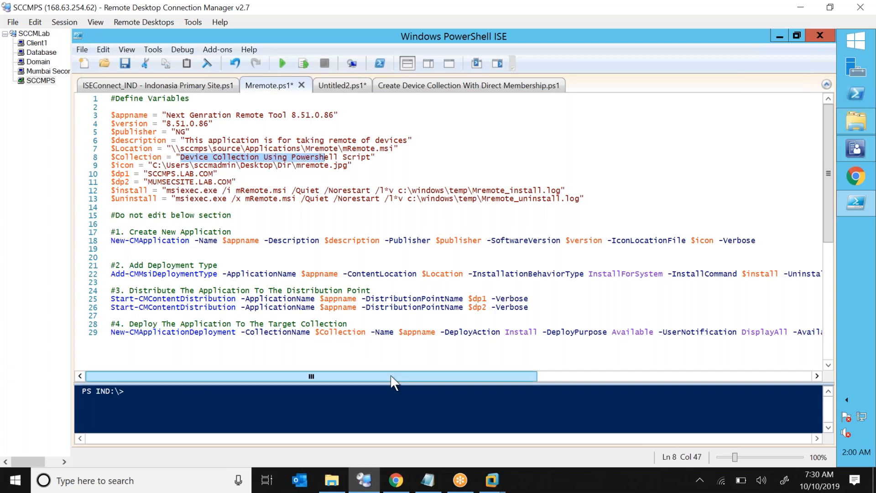
drag(421, 377, 522, 376)
double_click(315, 333)
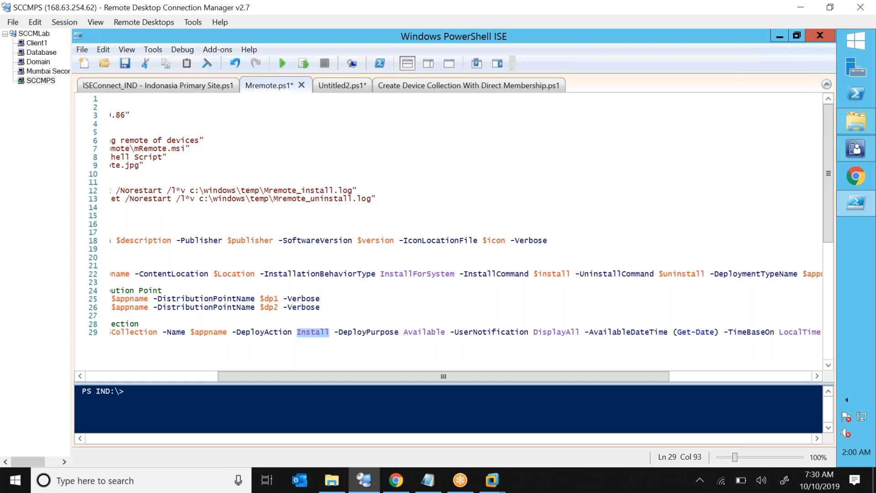
double_click(428, 332)
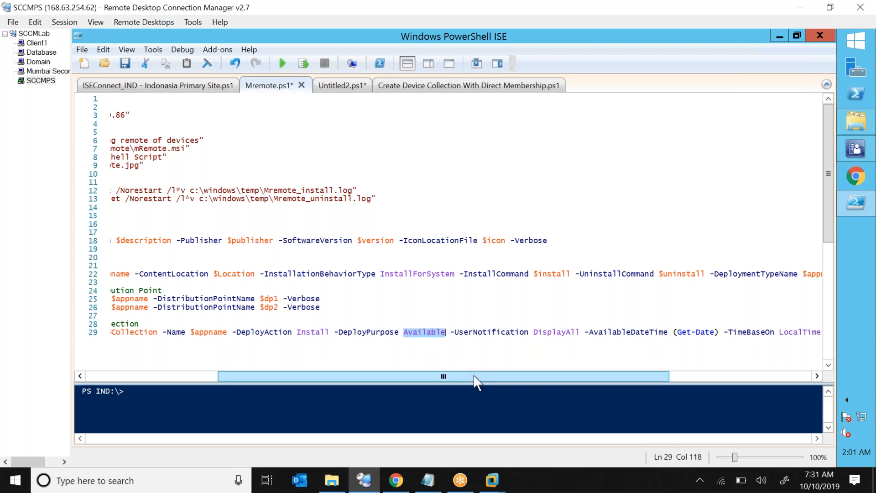
drag(514, 379, 538, 378)
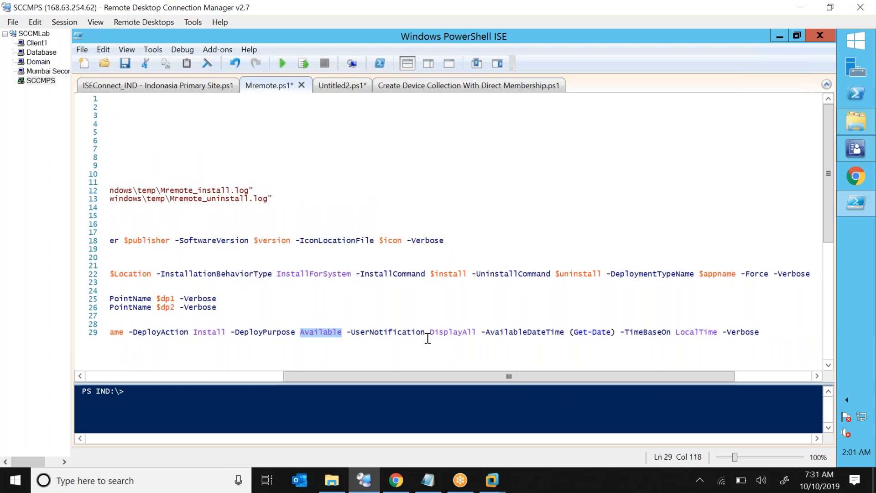
double_click(454, 333)
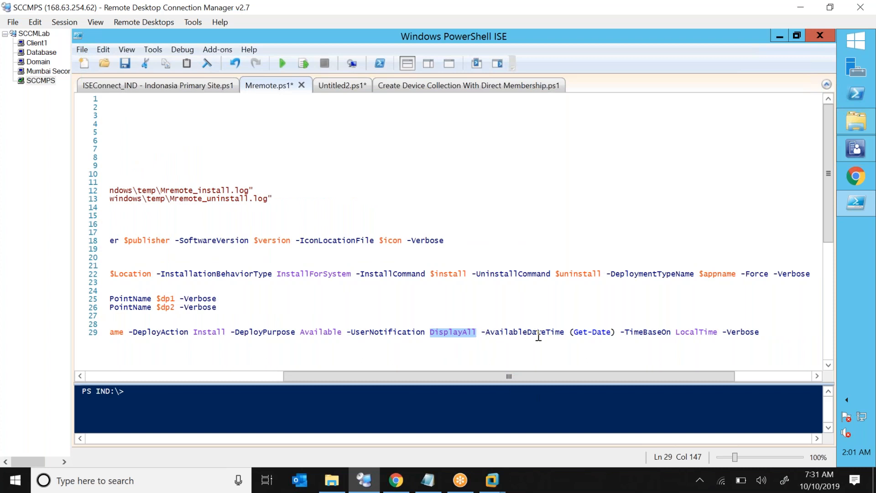
drag(487, 333, 559, 333)
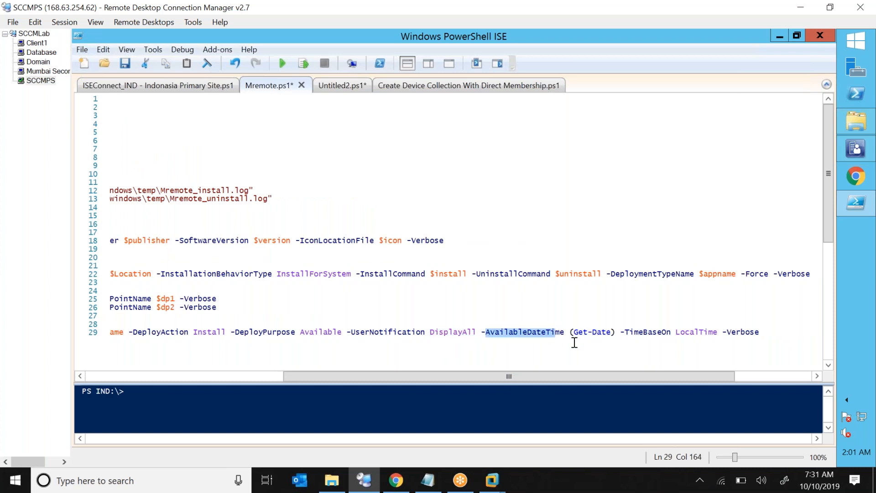
click(435, 416)
Run get-date in the console, returning Thursday, October 10, 2019 2:01:20 AM.
text(get-date)
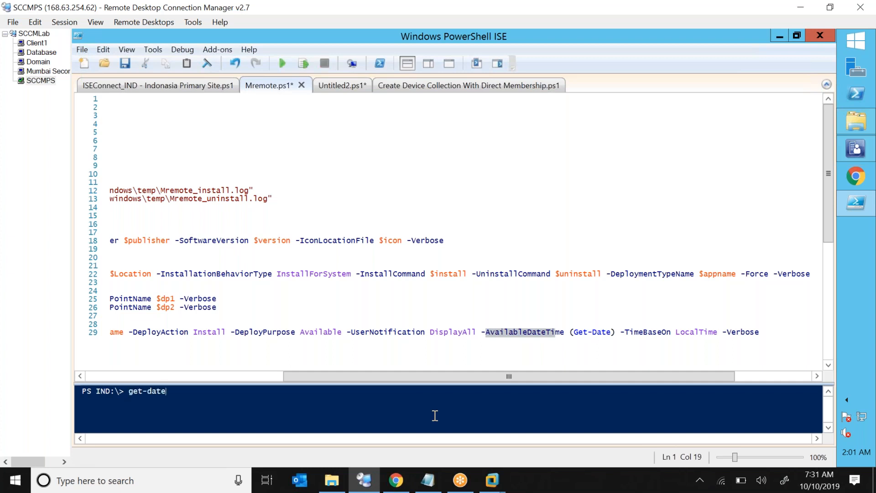
key(Return)
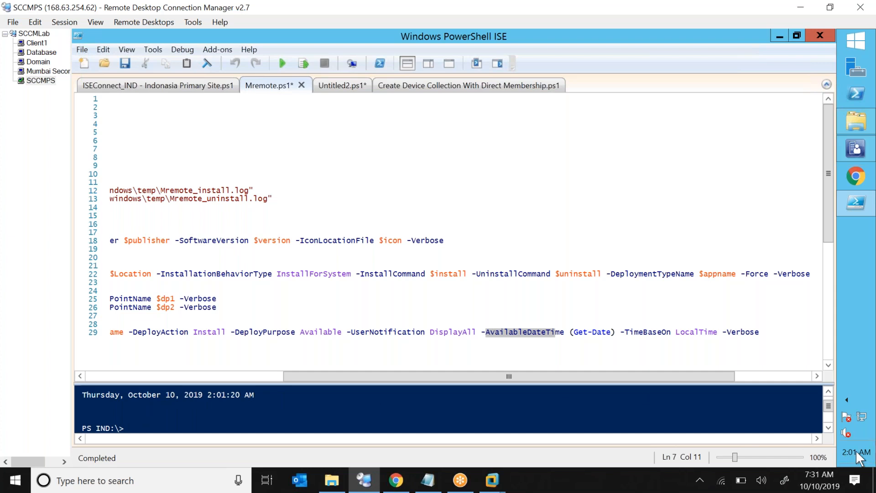
mouse_move(856, 450)
Review the Get-Date value and TimeBaseOn setting on line 29 of the deploy step.
drag(576, 330, 610, 334)
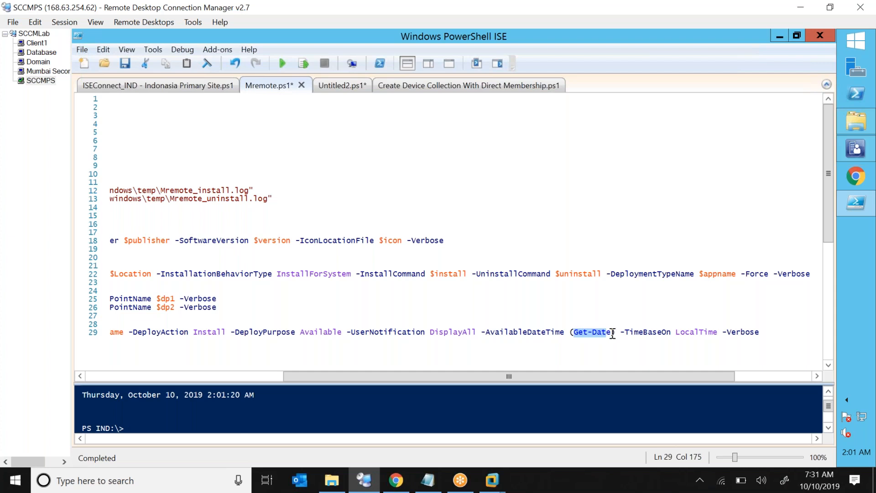
drag(625, 333, 714, 333)
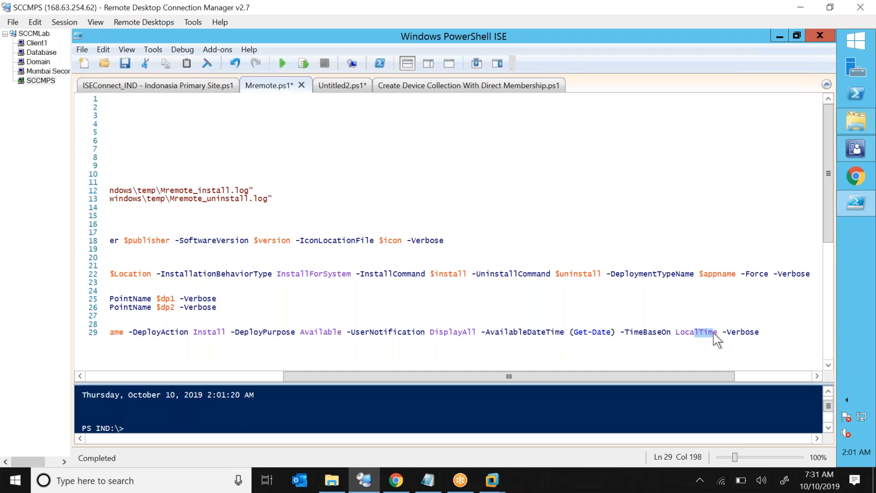
click(719, 327)
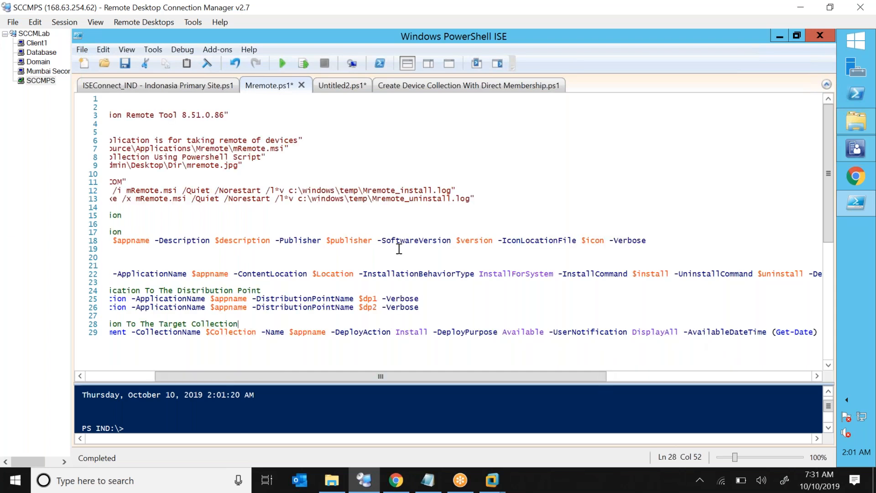
Save and run Mremote.ps1, enlarging the console to view the deployment output.
key(ctrl+s)
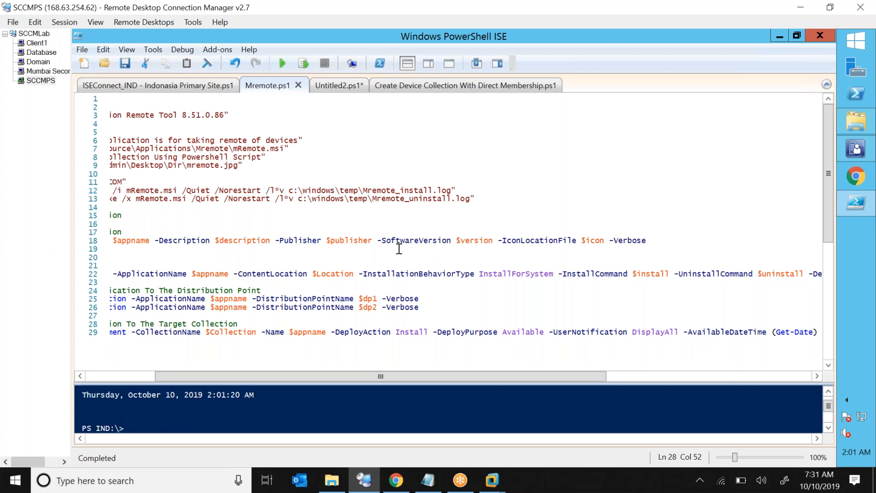
click(283, 64)
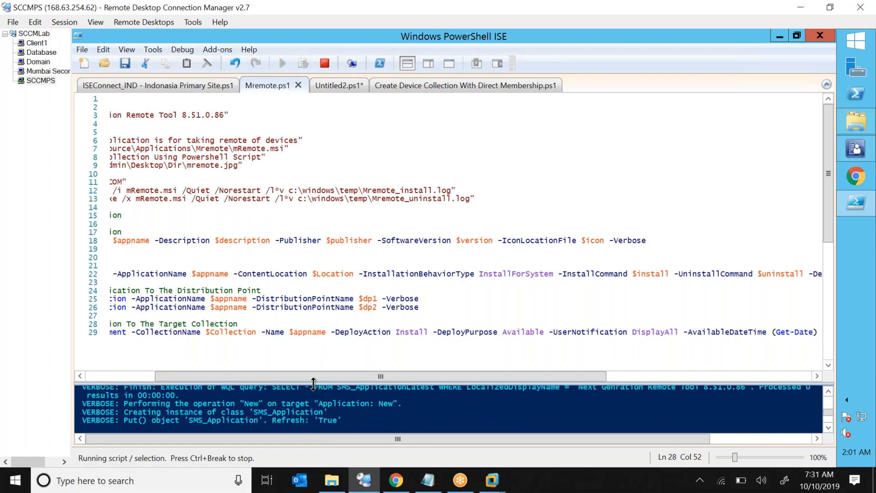
drag(313, 383, 343, 187)
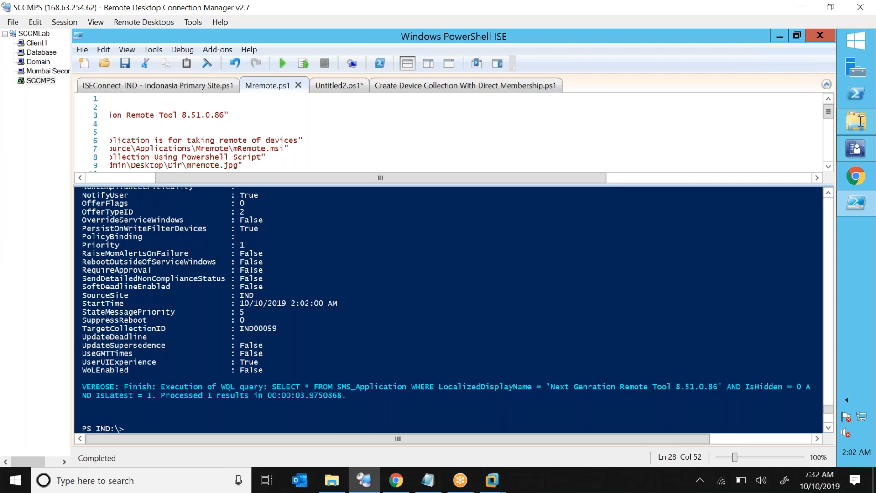
In Software Library Applications, select Next Genration Remote Tool and check its Content Status summary.
mouse_move(866, 152)
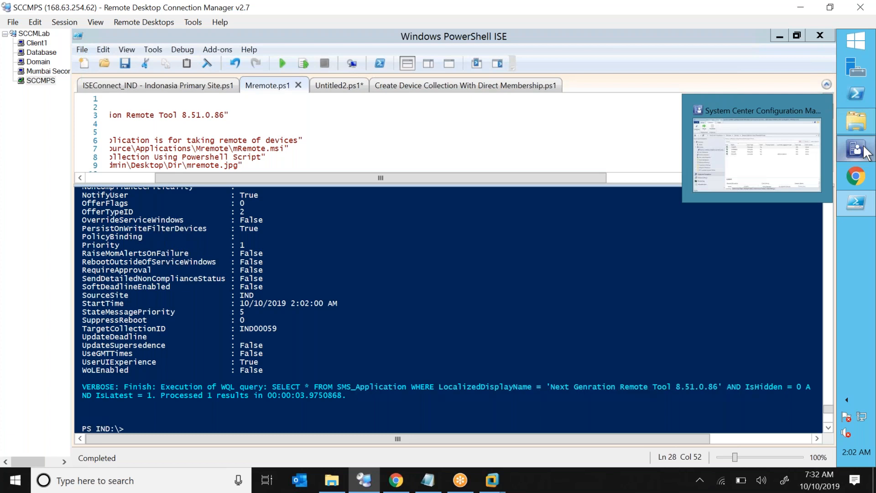
click(866, 153)
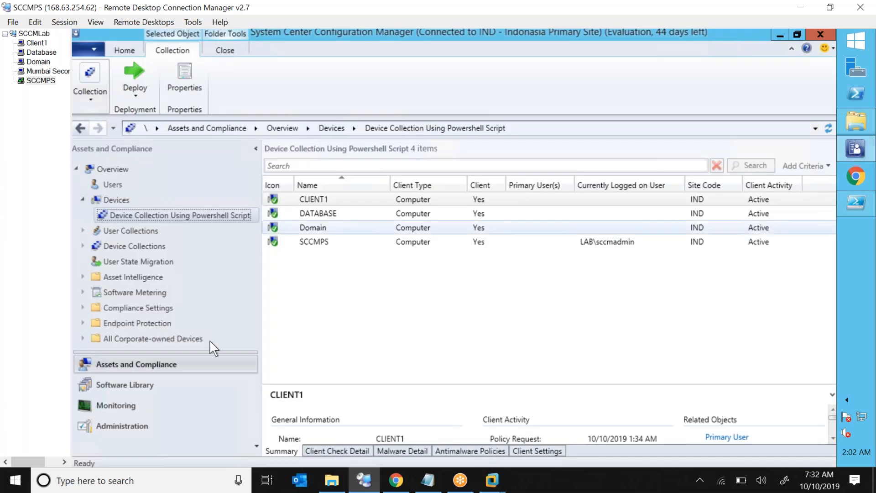
click(147, 386)
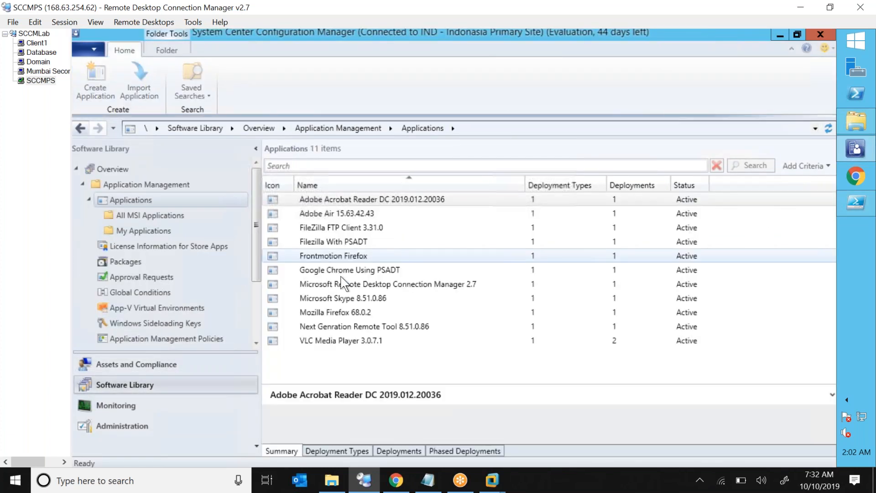
click(343, 284)
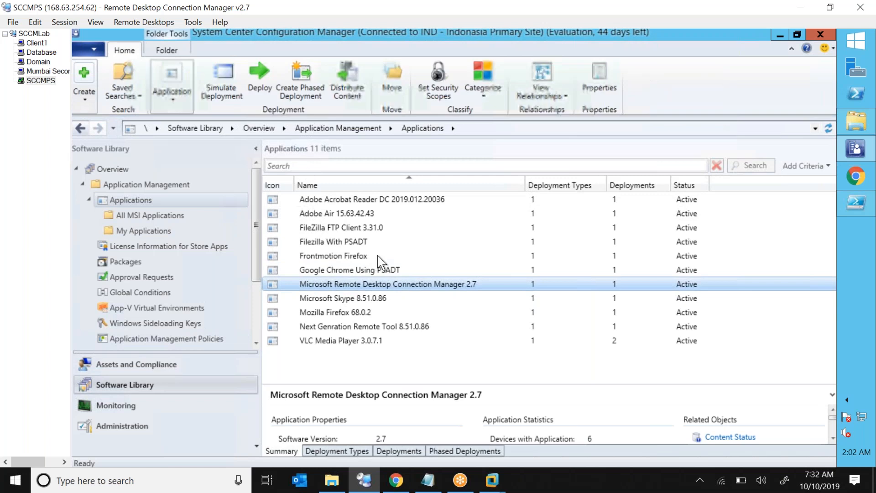
click(342, 326)
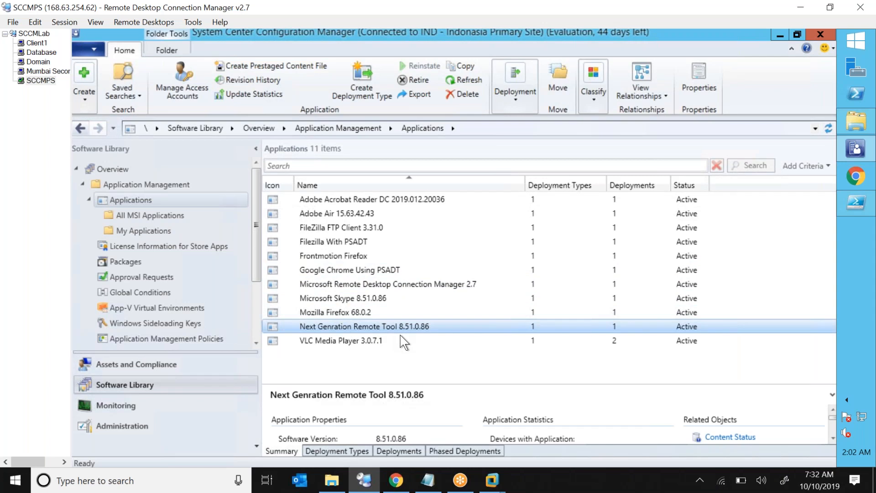
shift+click(462, 341)
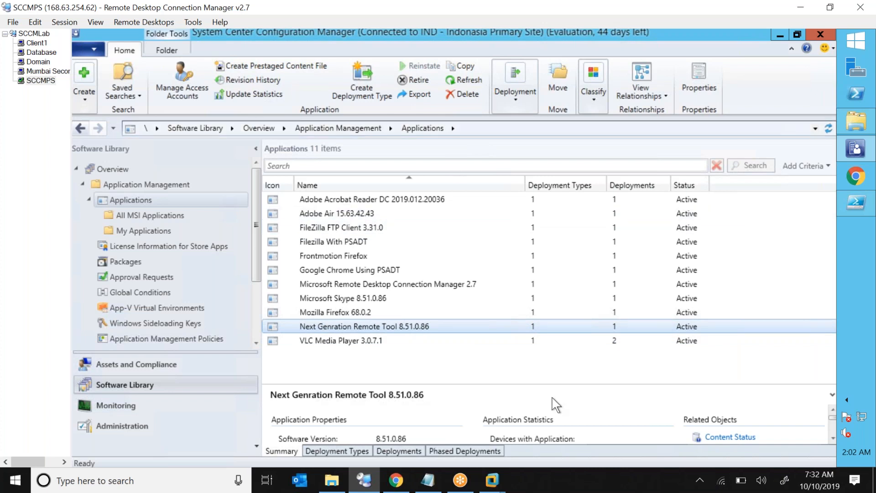
drag(525, 384, 525, 242)
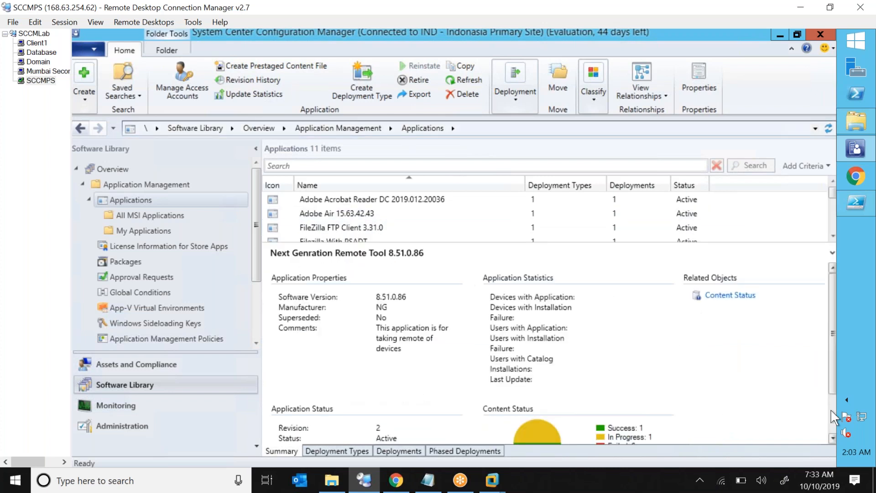
click(832, 409)
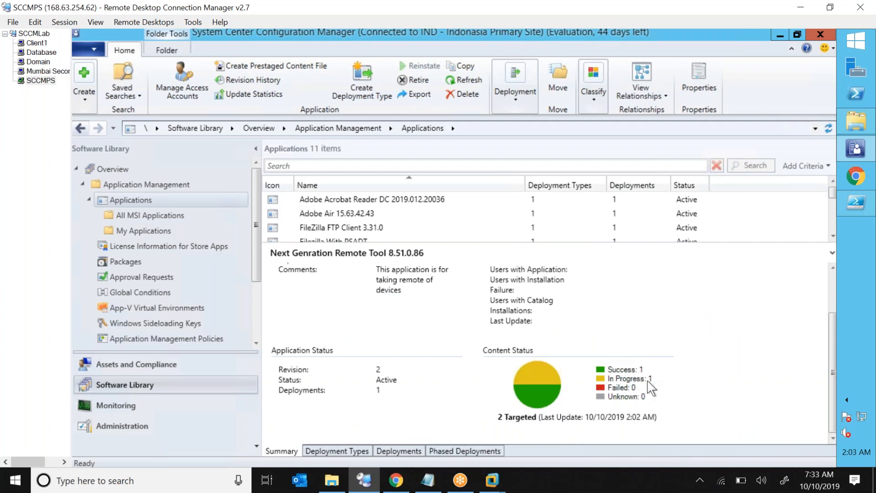
Select its deployment to Device Collection Using Powershell Script on the Deployments tab.
mouse_move(650, 386)
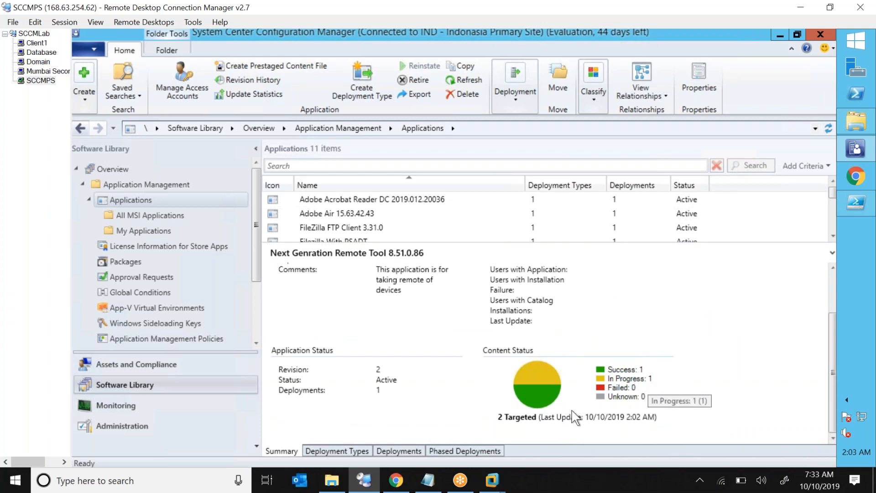
click(413, 451)
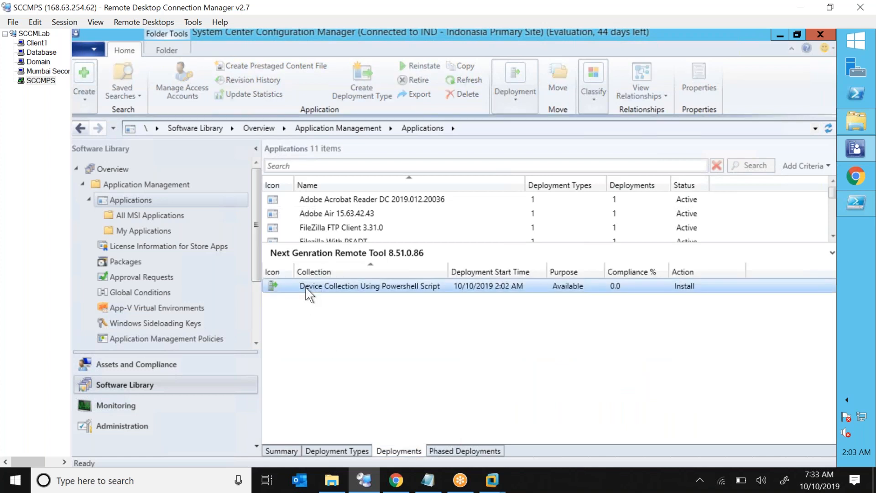
click(404, 287)
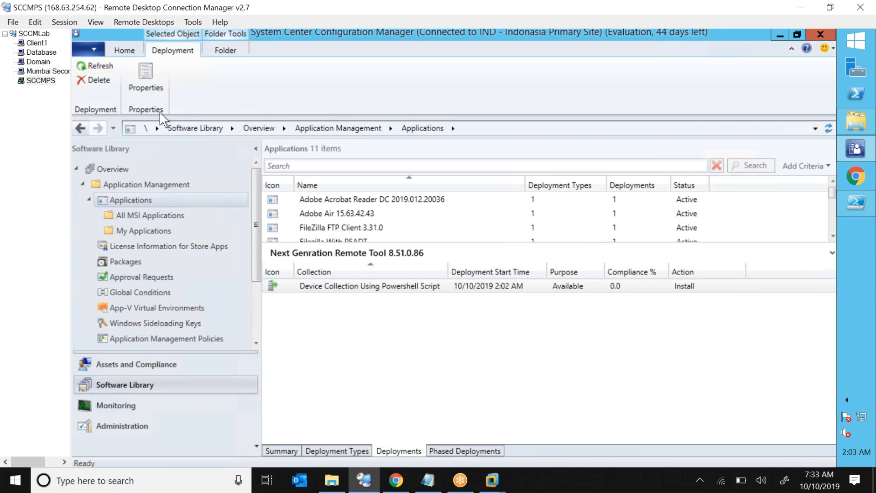
Close Server Manager on the Mumbai Secondary Site session.
click(40, 44)
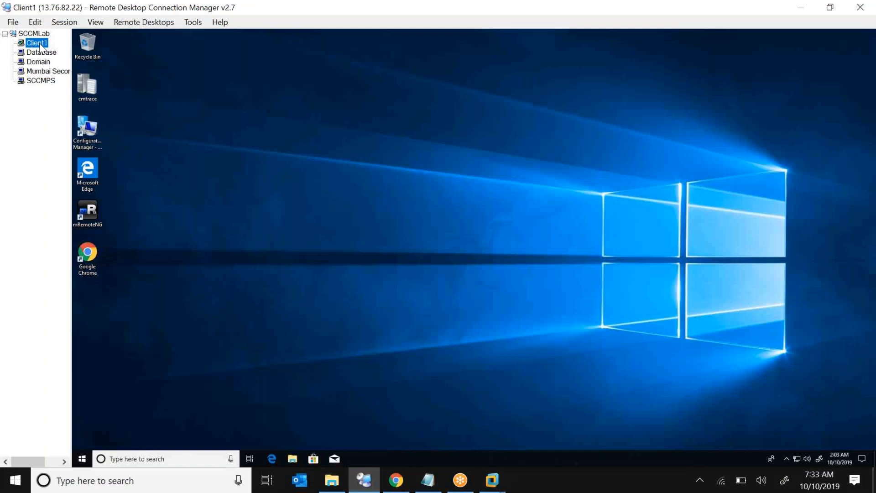
click(36, 54)
click(37, 62)
click(48, 71)
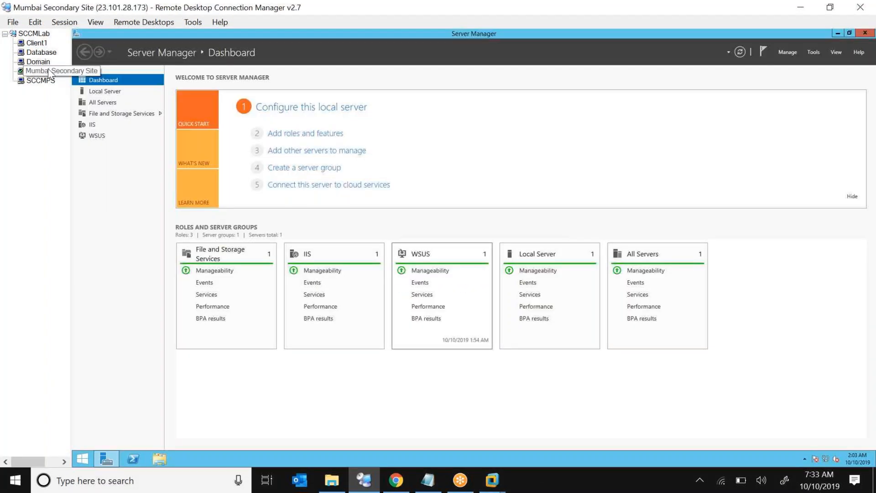
double_click(610, 35)
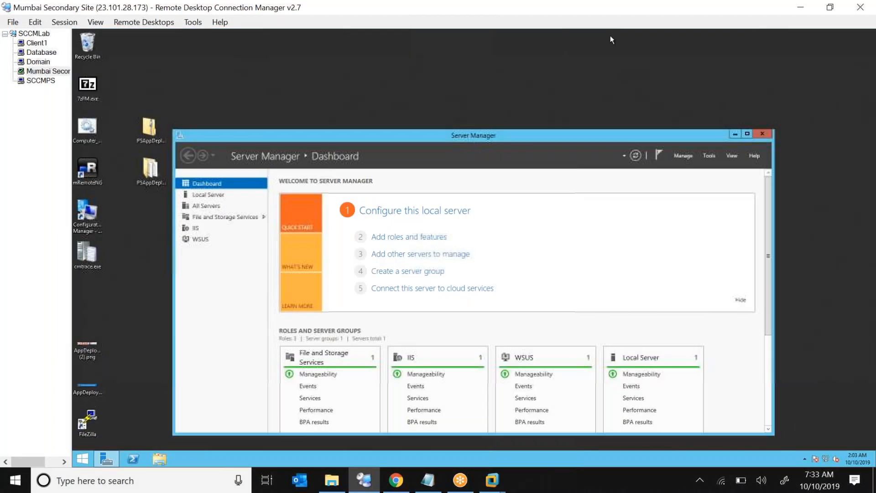
click(763, 134)
Restore the Configuration Manager window on SCCMPS, then return to the Client1 desktop.
click(39, 84)
click(41, 82)
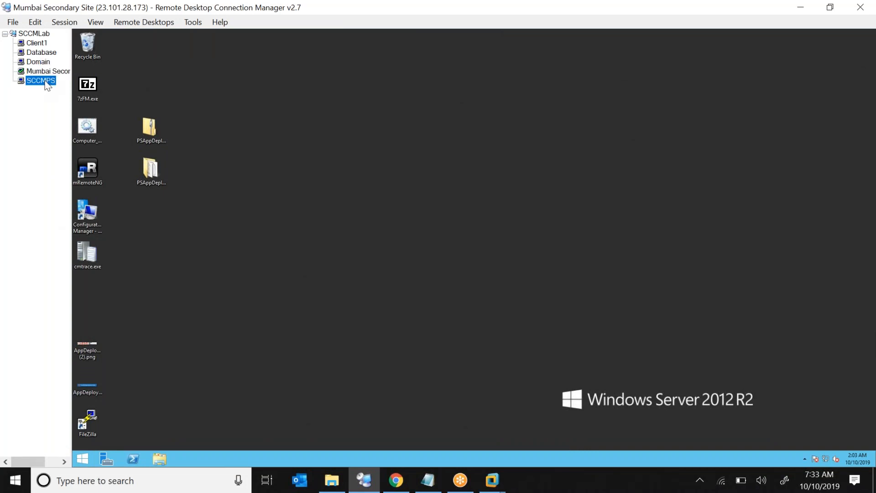
click(325, 32)
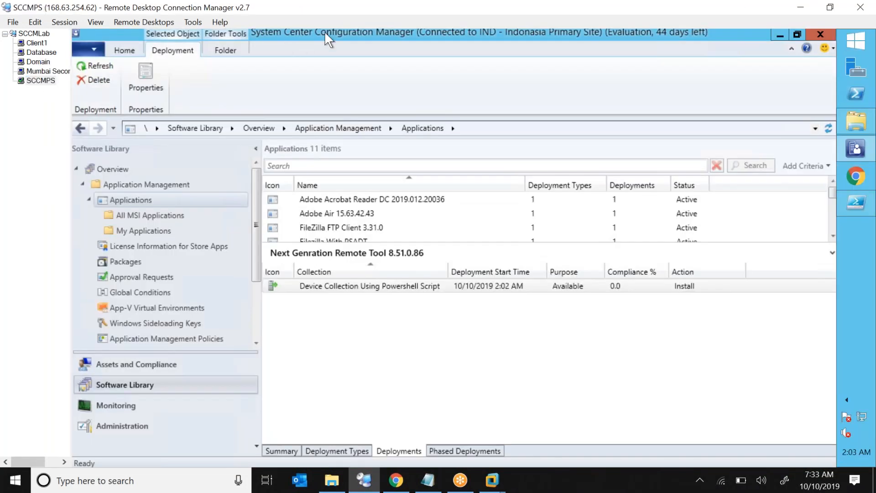
double_click(324, 31)
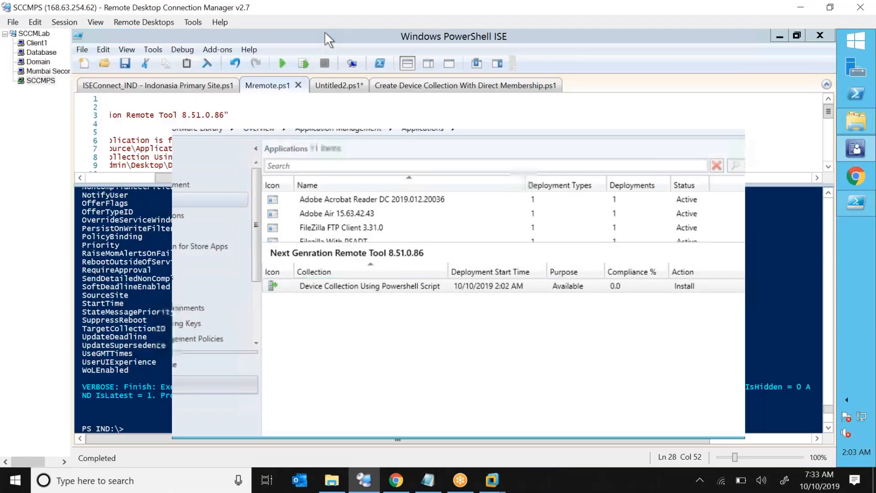
click(36, 43)
Open Software Center on Client1 to view available applications, then return to the SCCMPS session.
click(164, 459)
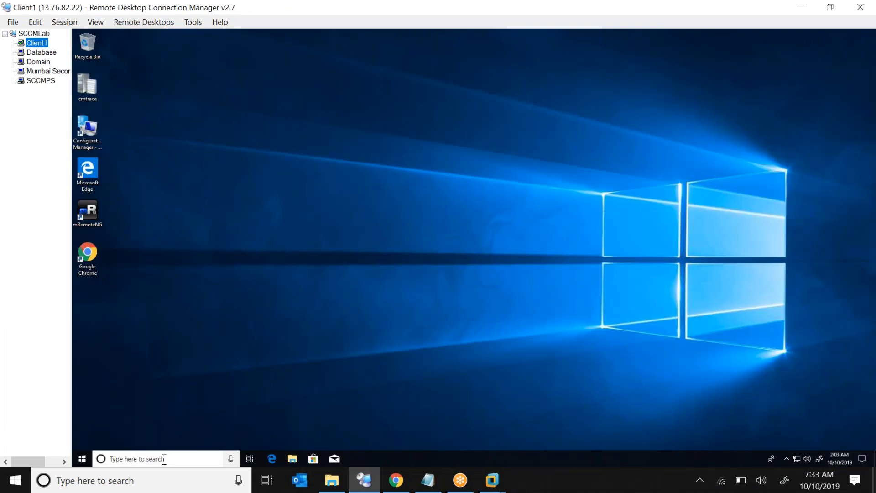
text(sfo)
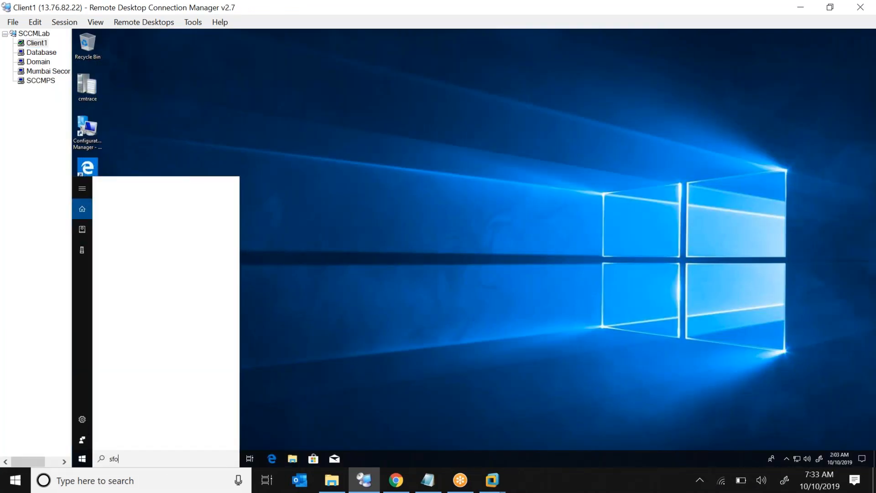
key(BackSpace)
key(BackSpace)
text(of)
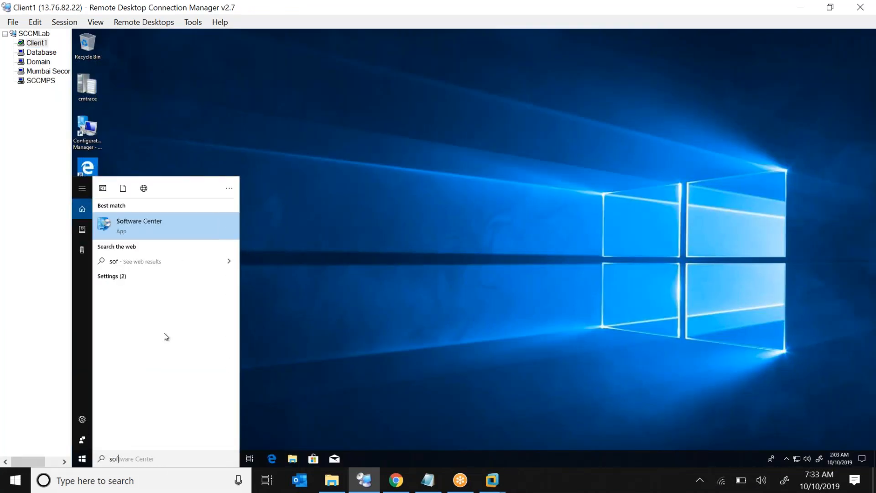
click(212, 238)
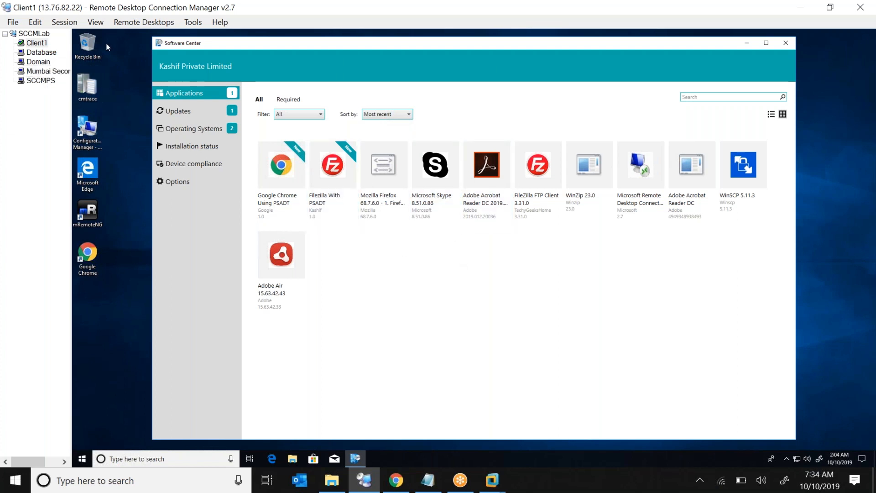
click(43, 82)
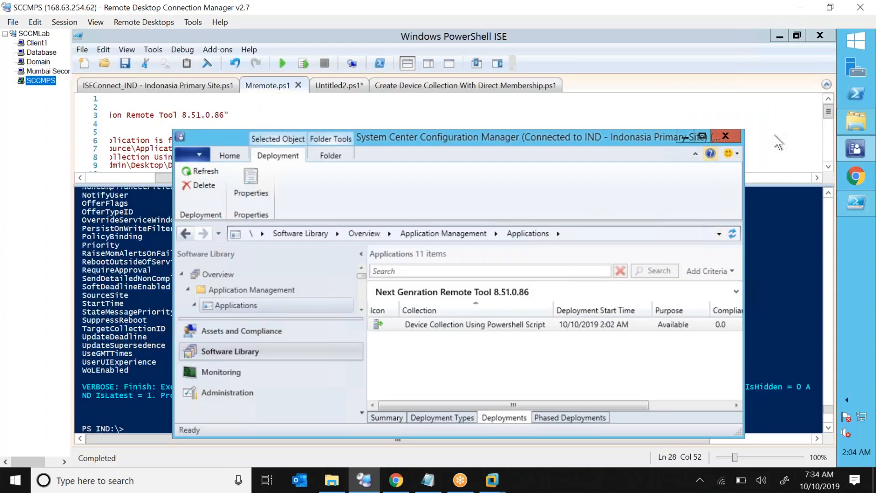
Rerun the Mremote script and search the Commands add-on for 'deploy'.
click(788, 132)
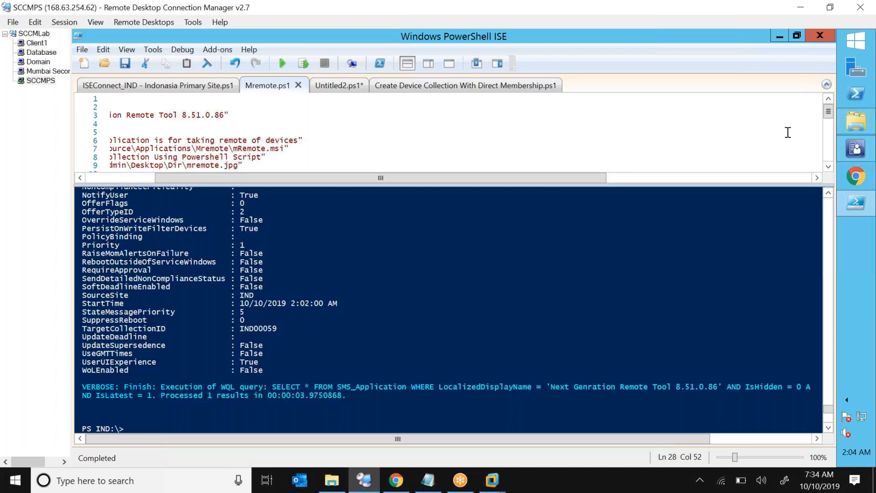
key(F5)
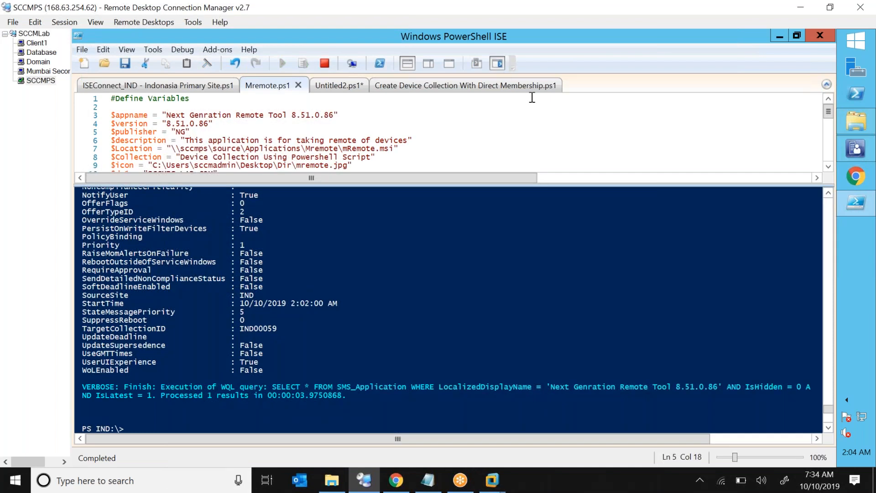
click(501, 67)
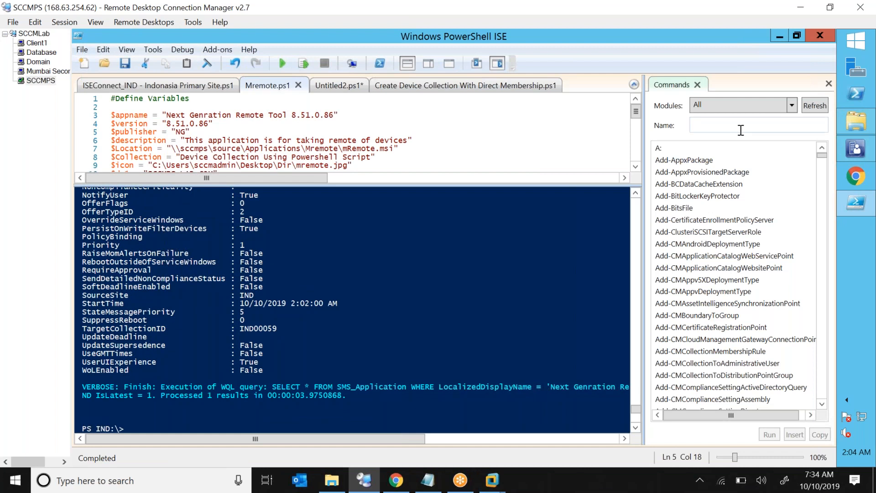
text(deploy)
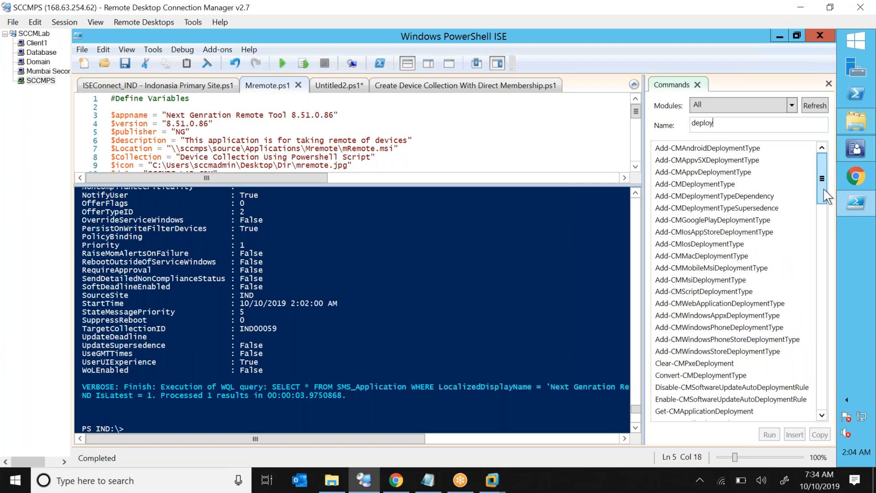
scroll(824, 228, down, 3)
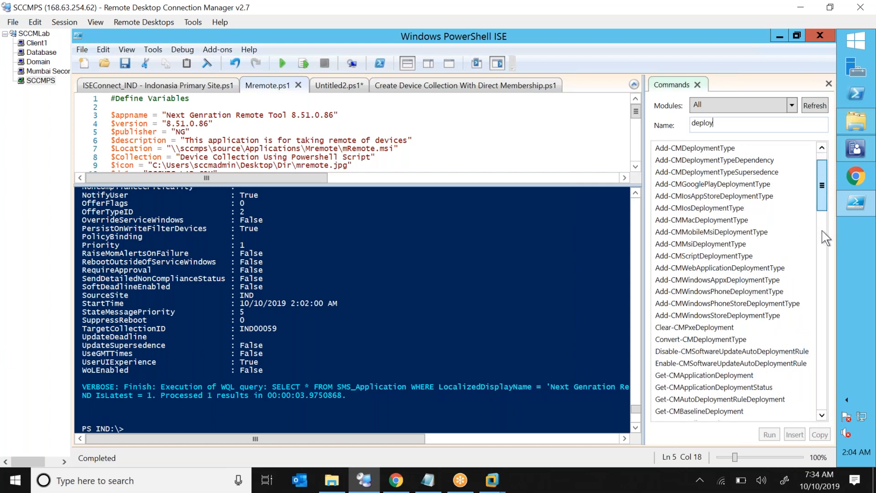
drag(822, 244, 815, 145)
Filter the command list by 'collection' and show Get-CMCollection's parameters.
double_click(760, 122)
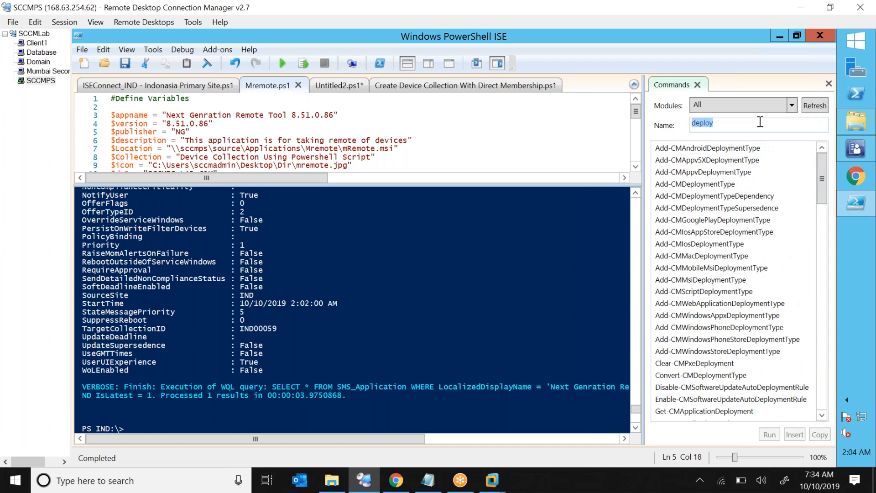
text(collection)
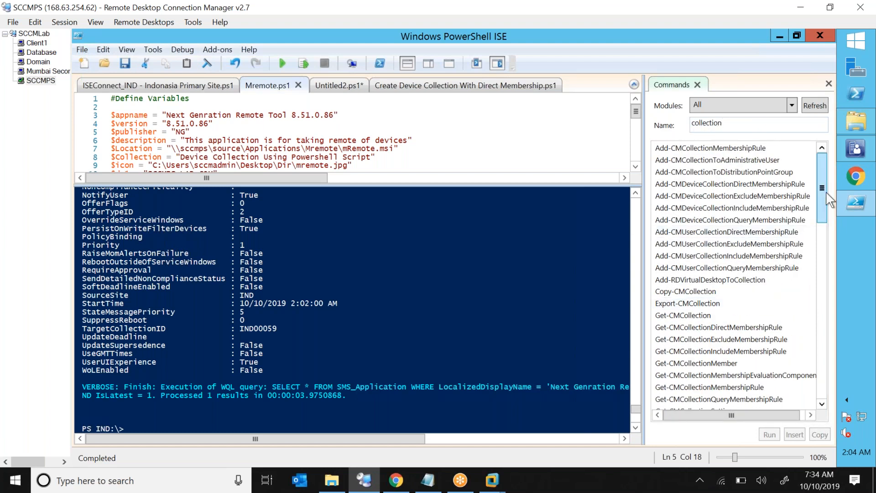
scroll(818, 302, down, 2)
scroll(820, 313, down, 9)
scroll(818, 254, up, 14)
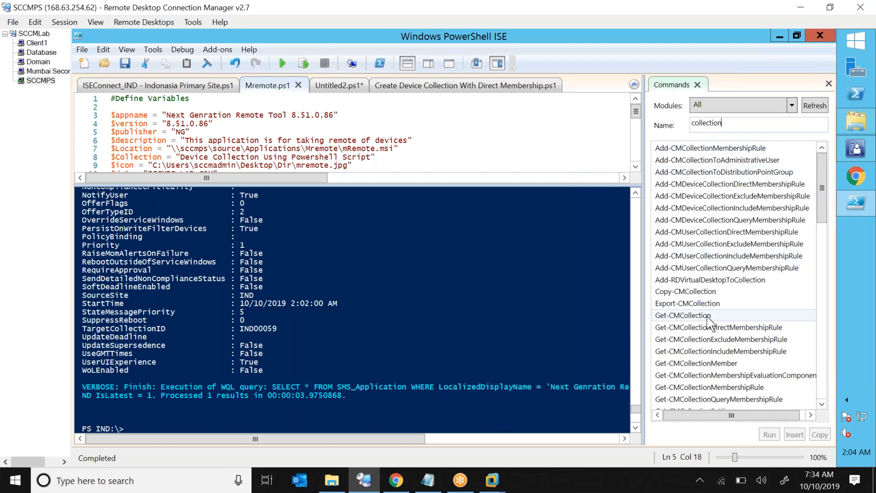
click(714, 315)
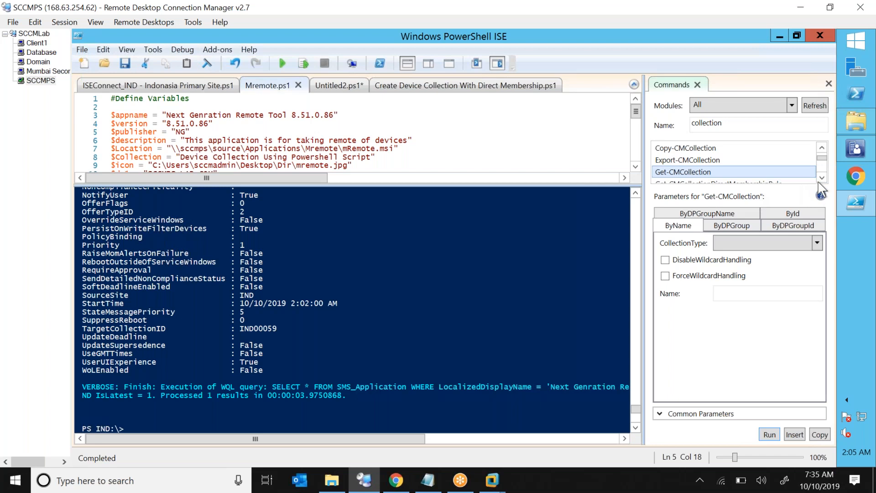
Read the Get-CMCollection help, highlighting its command name and syntax variants, then close it.
click(821, 196)
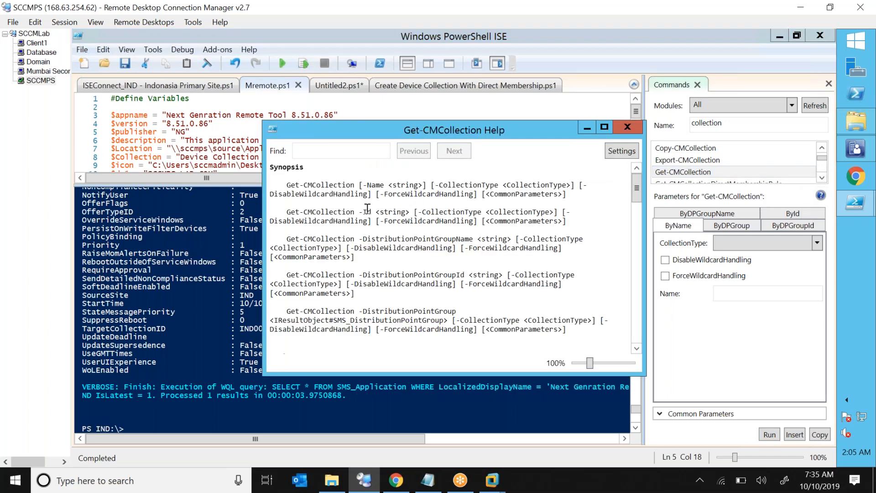
drag(285, 185, 358, 185)
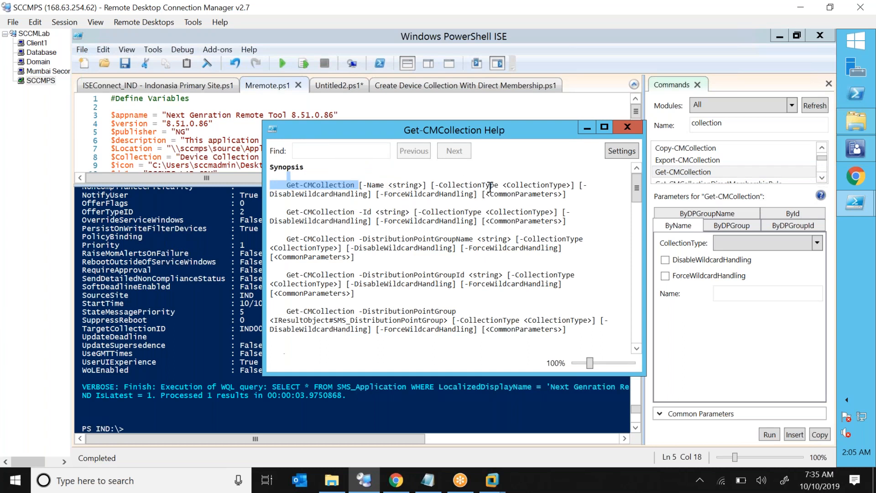
click(288, 212)
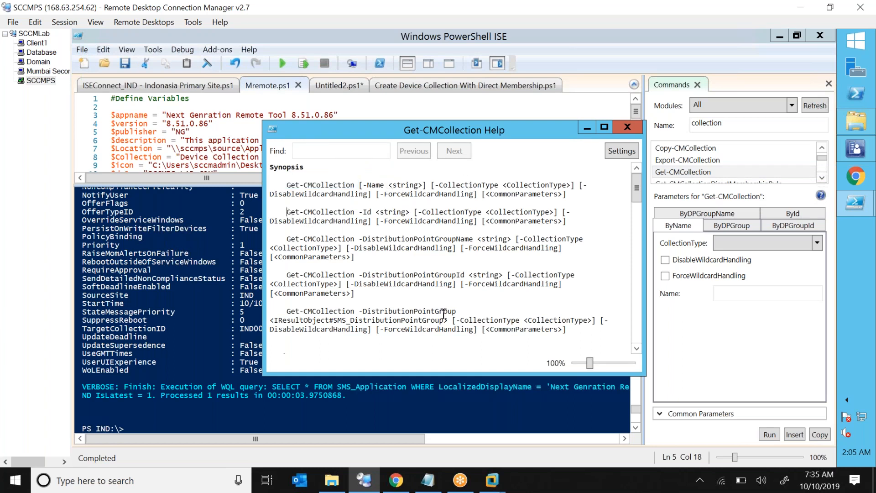
drag(444, 314, 586, 322)
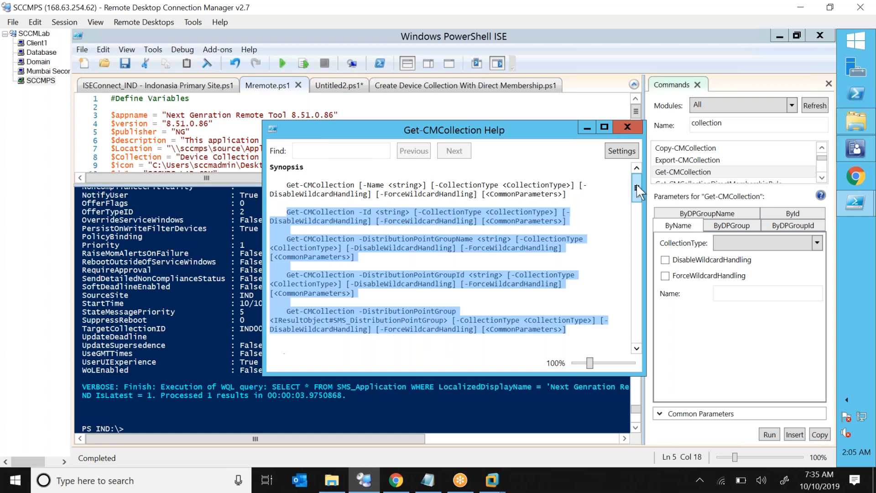
drag(637, 196, 626, 180)
click(627, 127)
Search 'taskse', review the New-CMTaskSequence help and syntax, then close the Commands pane.
click(730, 125)
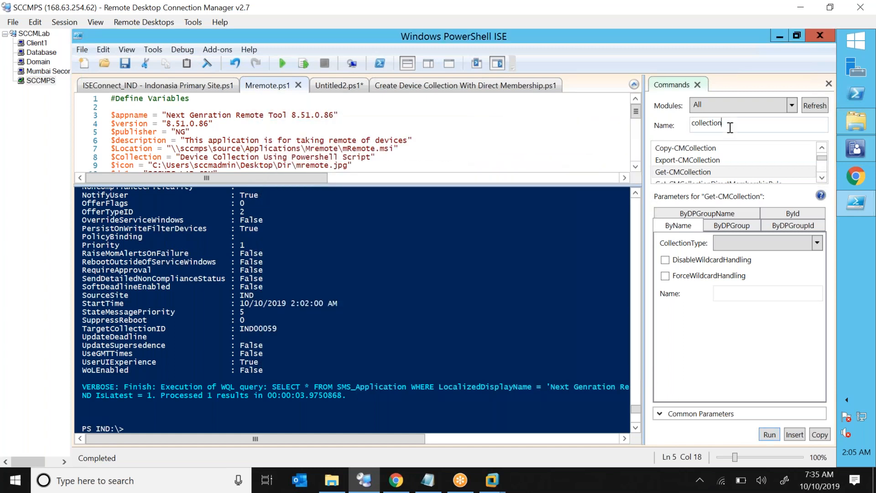
double_click(730, 127)
text(t)
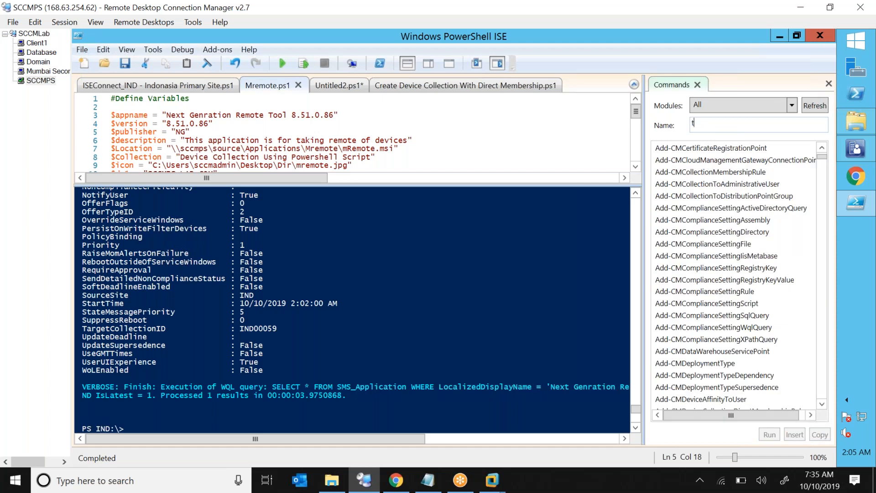
text(askse)
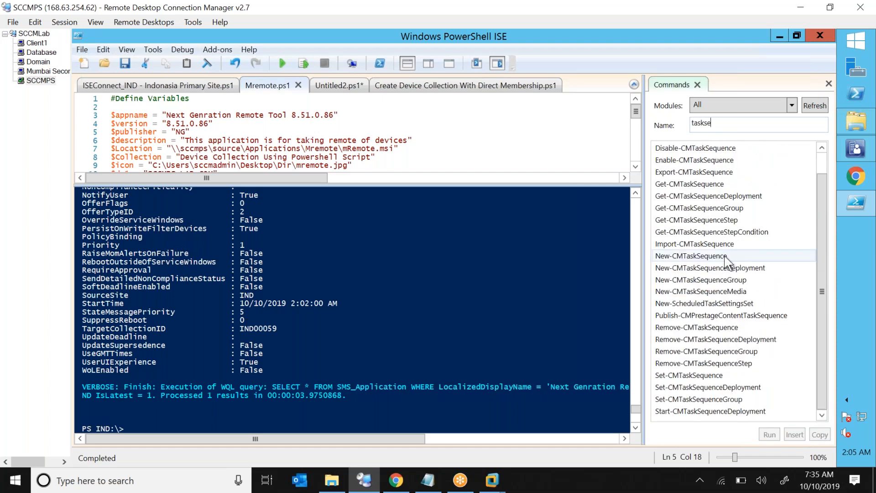
click(729, 257)
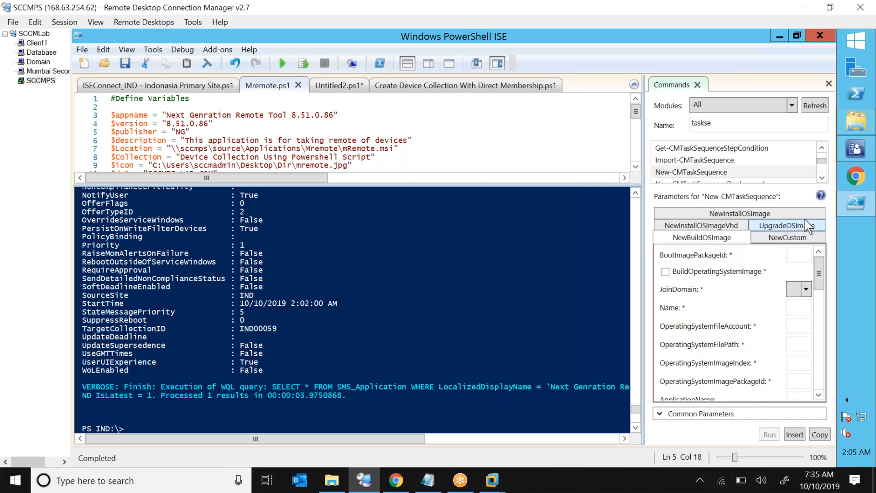
click(820, 197)
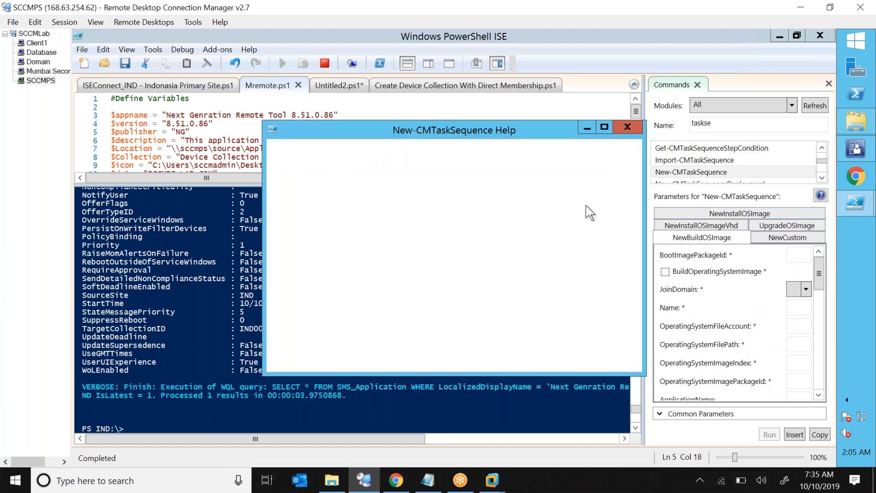
drag(444, 194, 503, 279)
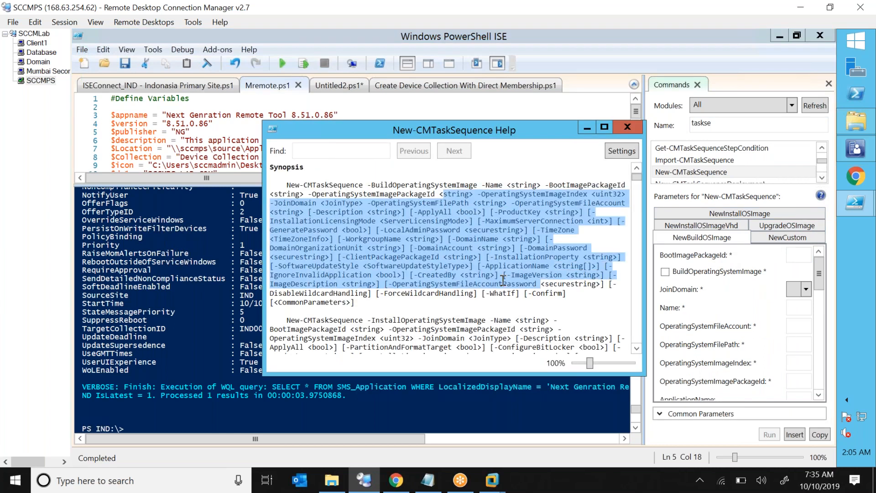
click(627, 129)
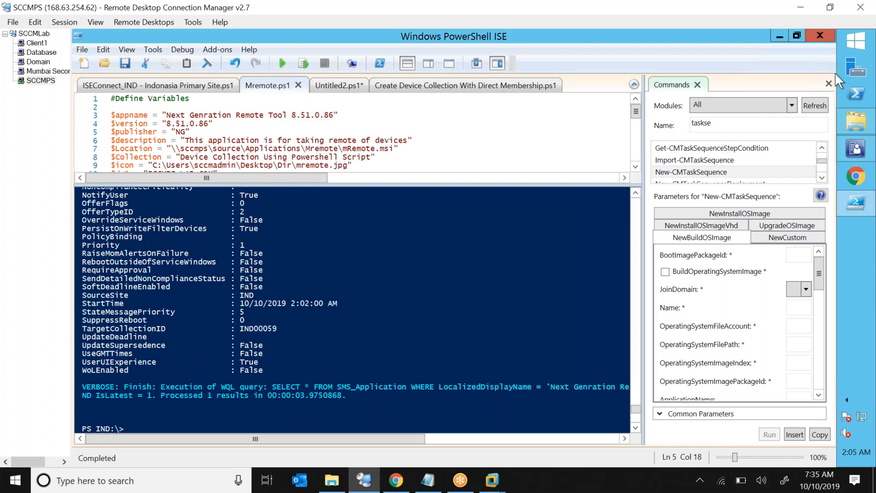
click(828, 84)
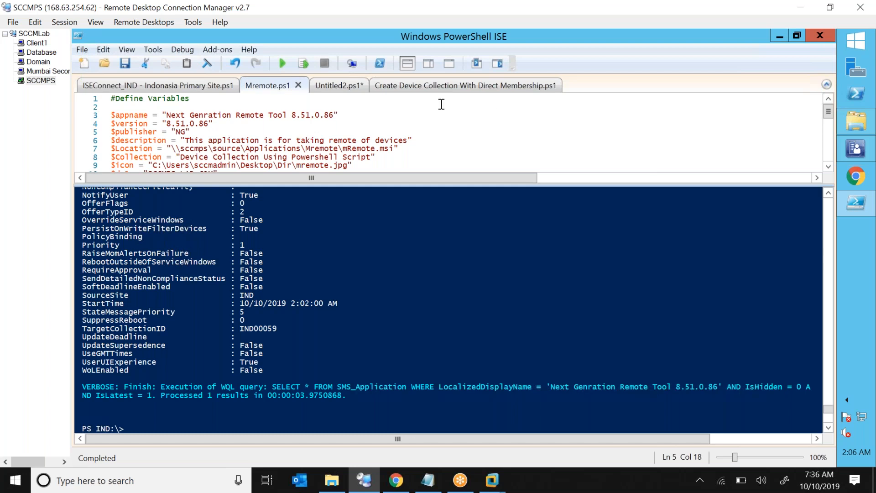
key(ctrl+a)
click(419, 132)
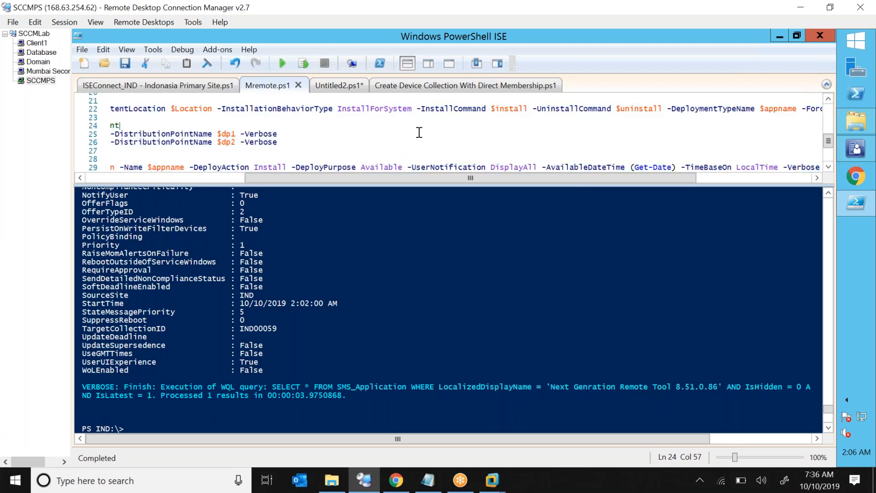
key(Up)
key(Up)
key(Up)
key(Up)
key(Up)
key(Up)
key(Up)
key(Up)
key(Up)
key(Up)
key(Up)
key(Up)
key(Up)
key(Up)
key(Up)
key(Up)
key(Up)
key(Up)
key(Up)
key(Up)
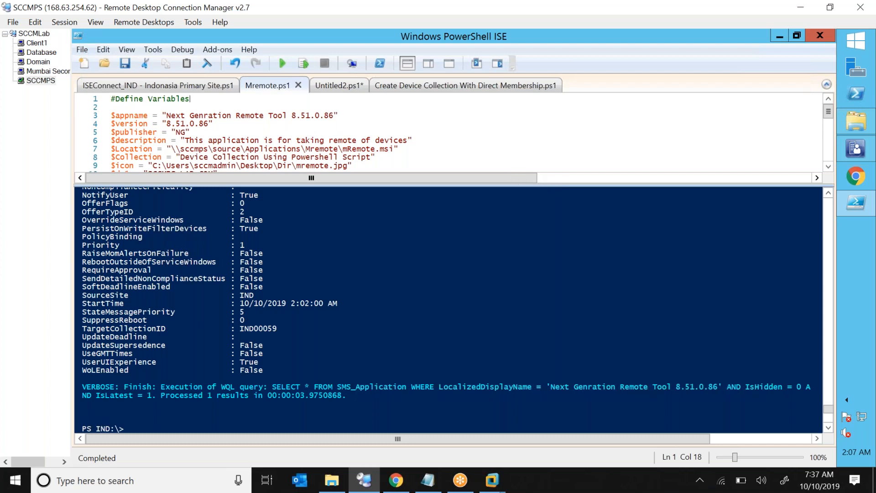
click(645, 21)
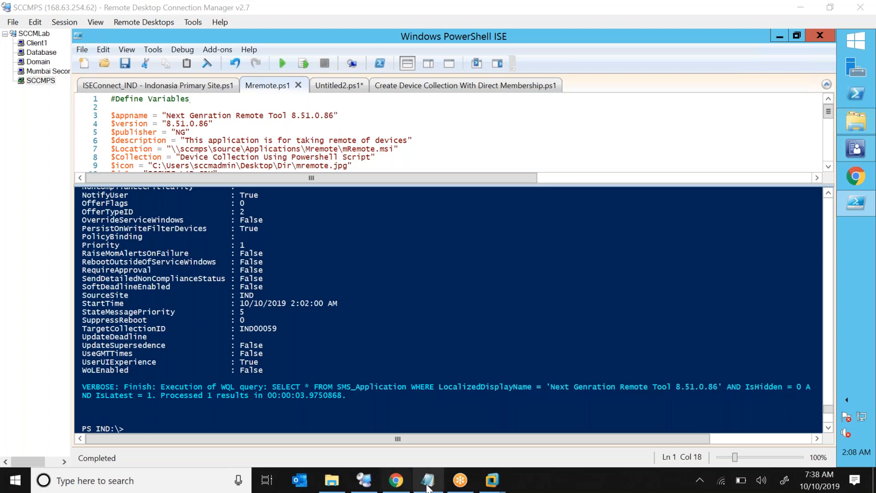
mouse_move(429, 488)
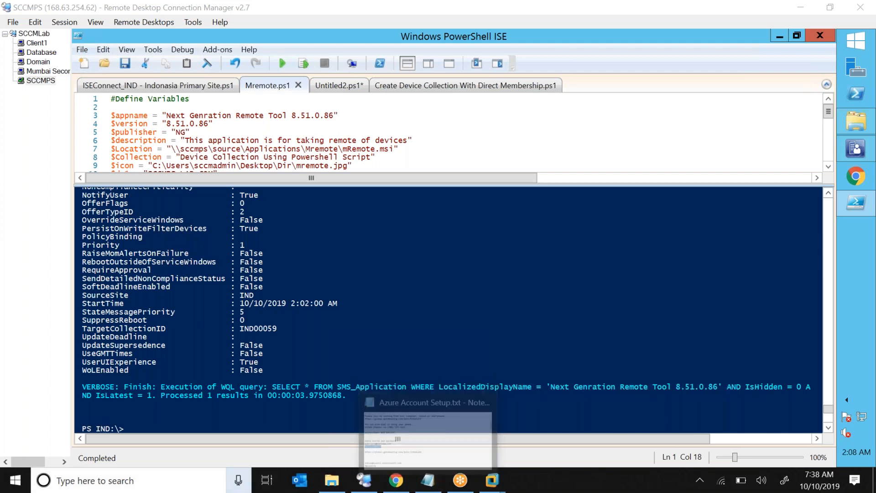
click(780, 485)
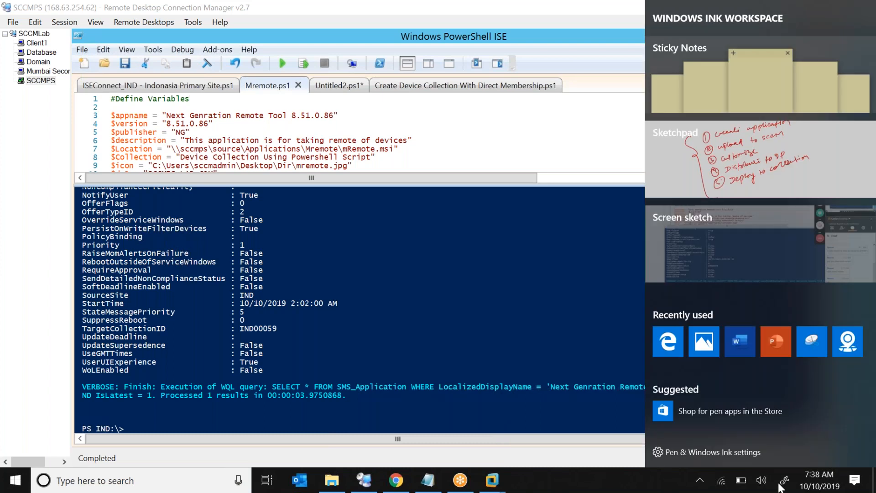
click(780, 485)
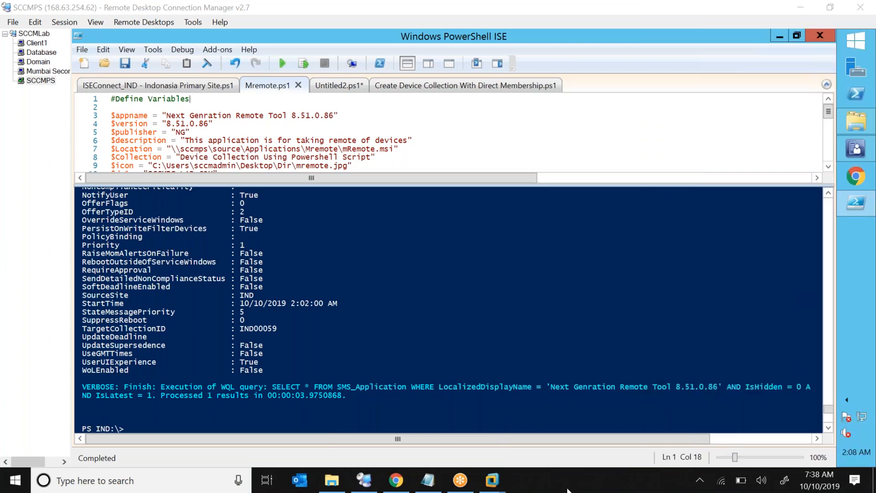